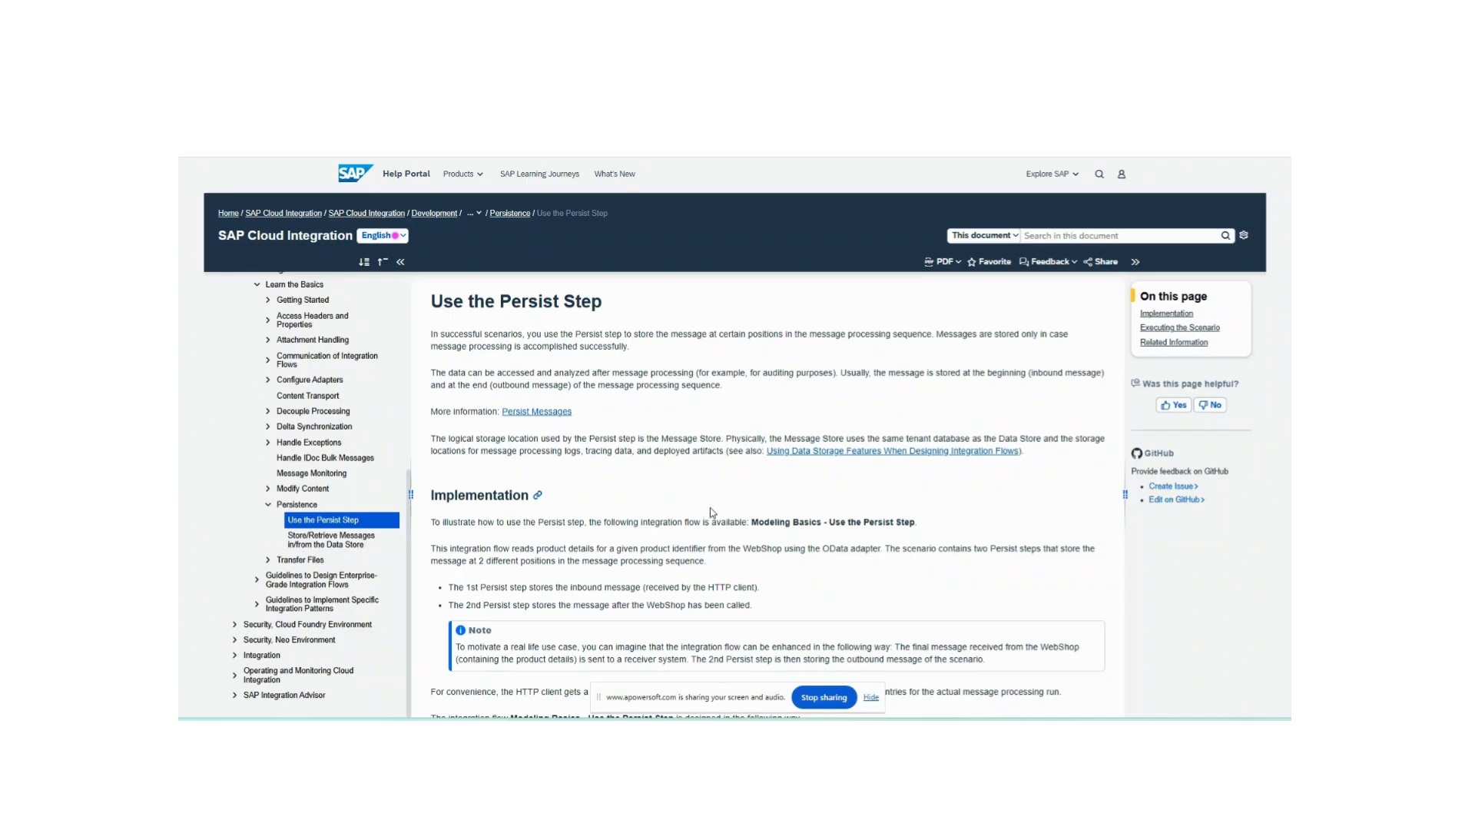
- Locate the Modeling Basics - Use the Persist Step flow name in the guide and compare it with the processed message in the monitor
scroll(712, 512, down, 1)
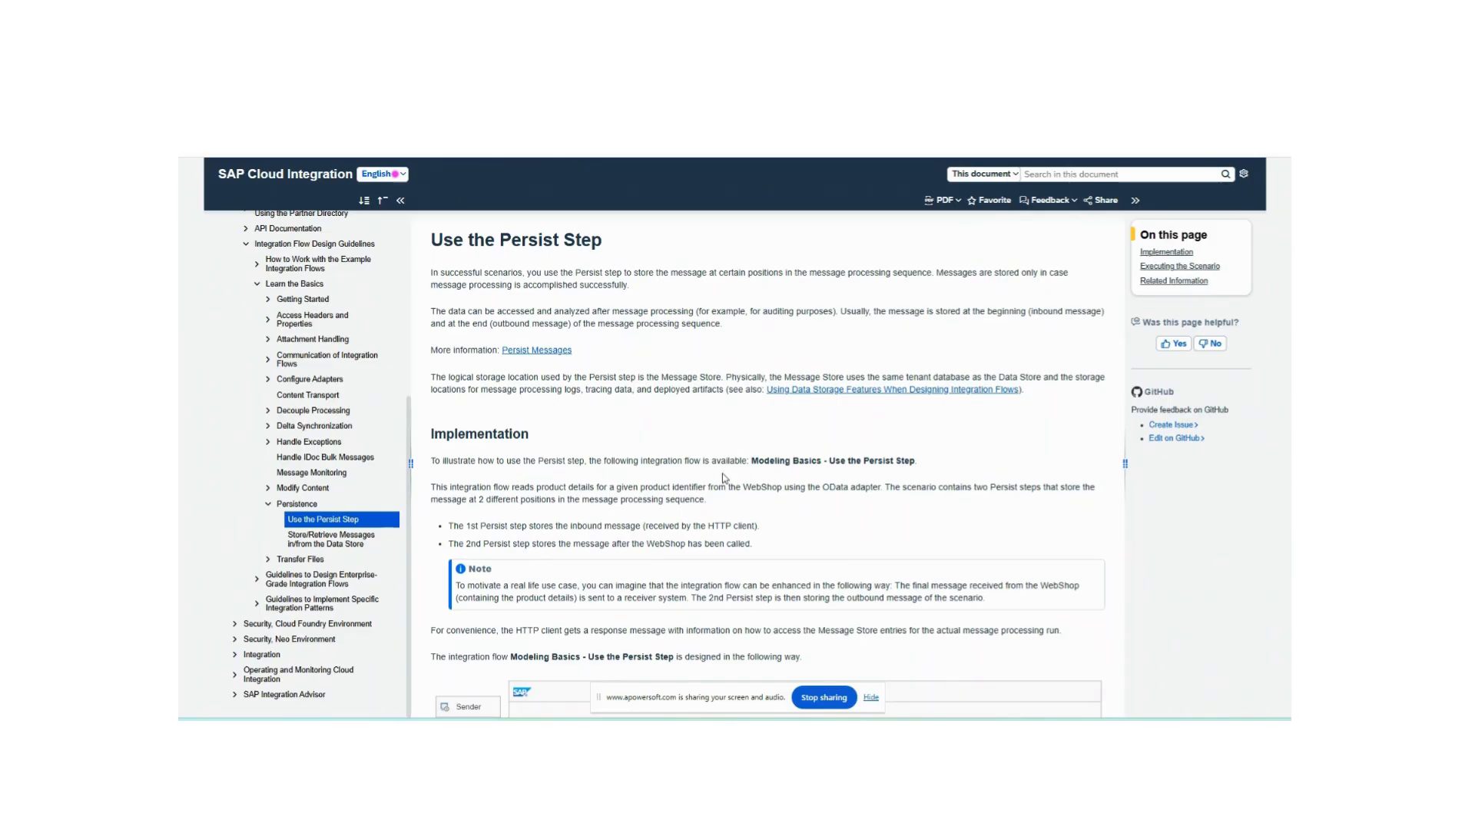
drag(754, 462, 926, 458)
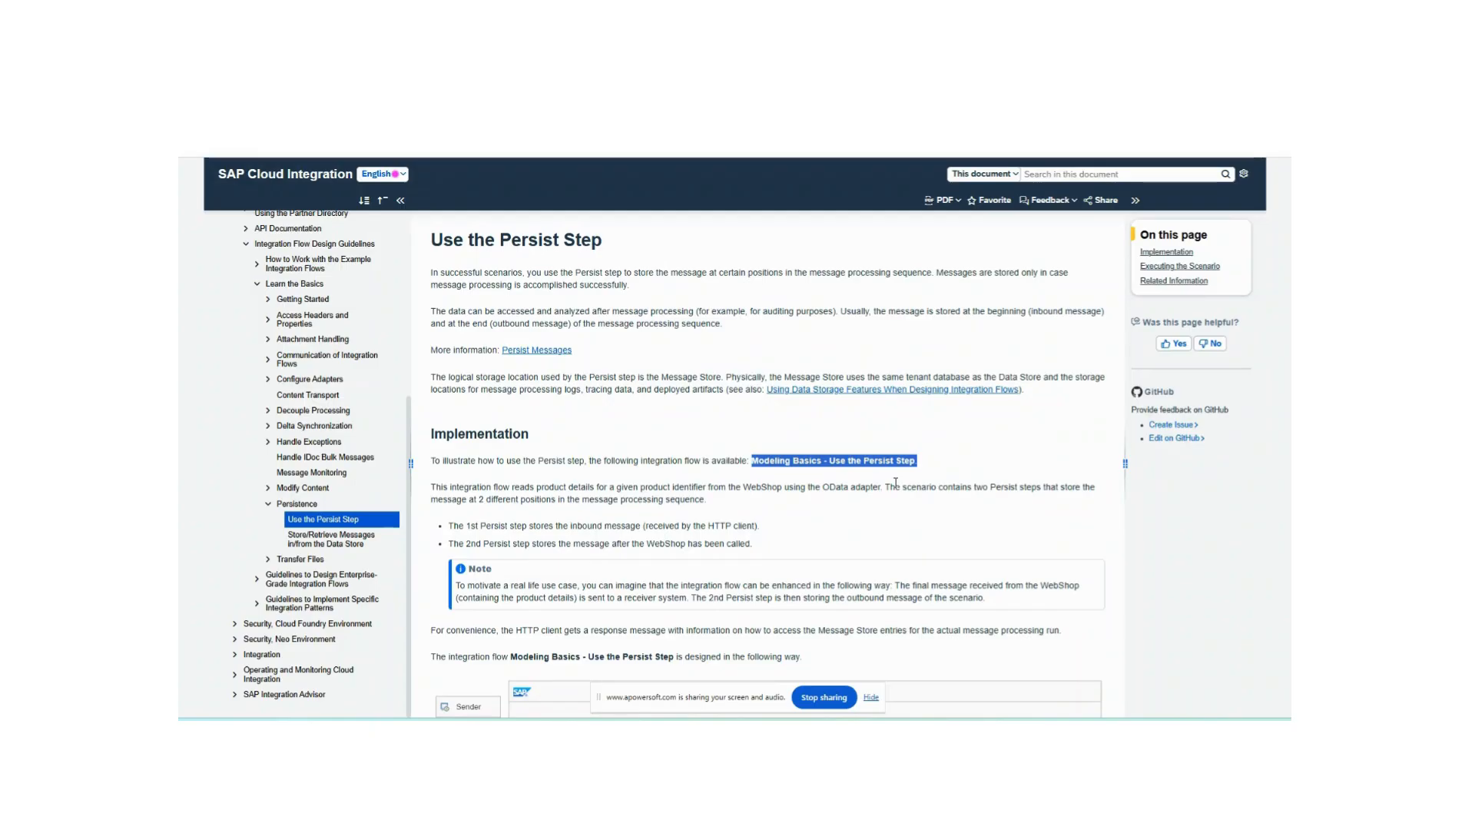
click(397, 150)
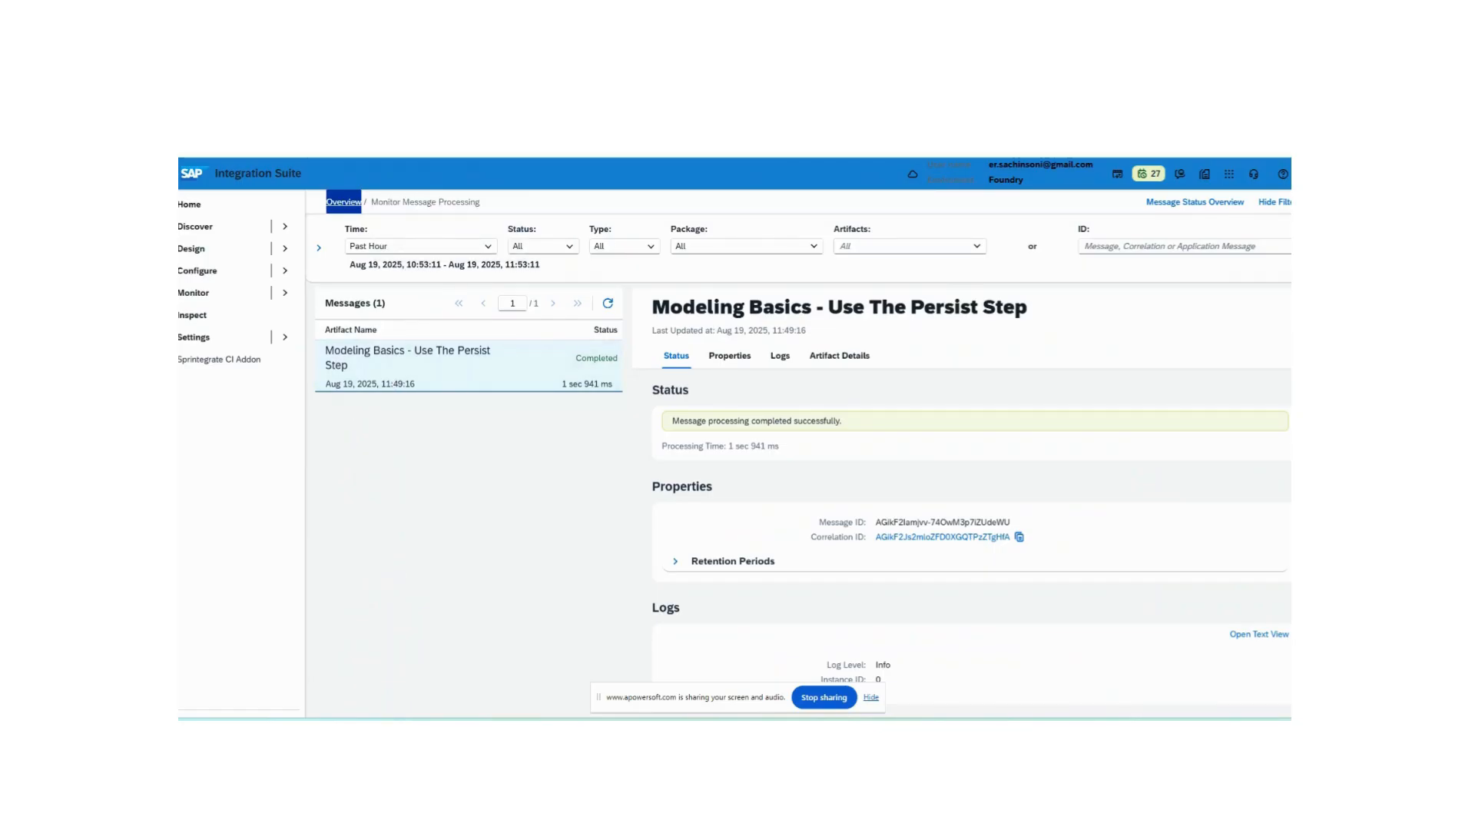
click(869, 150)
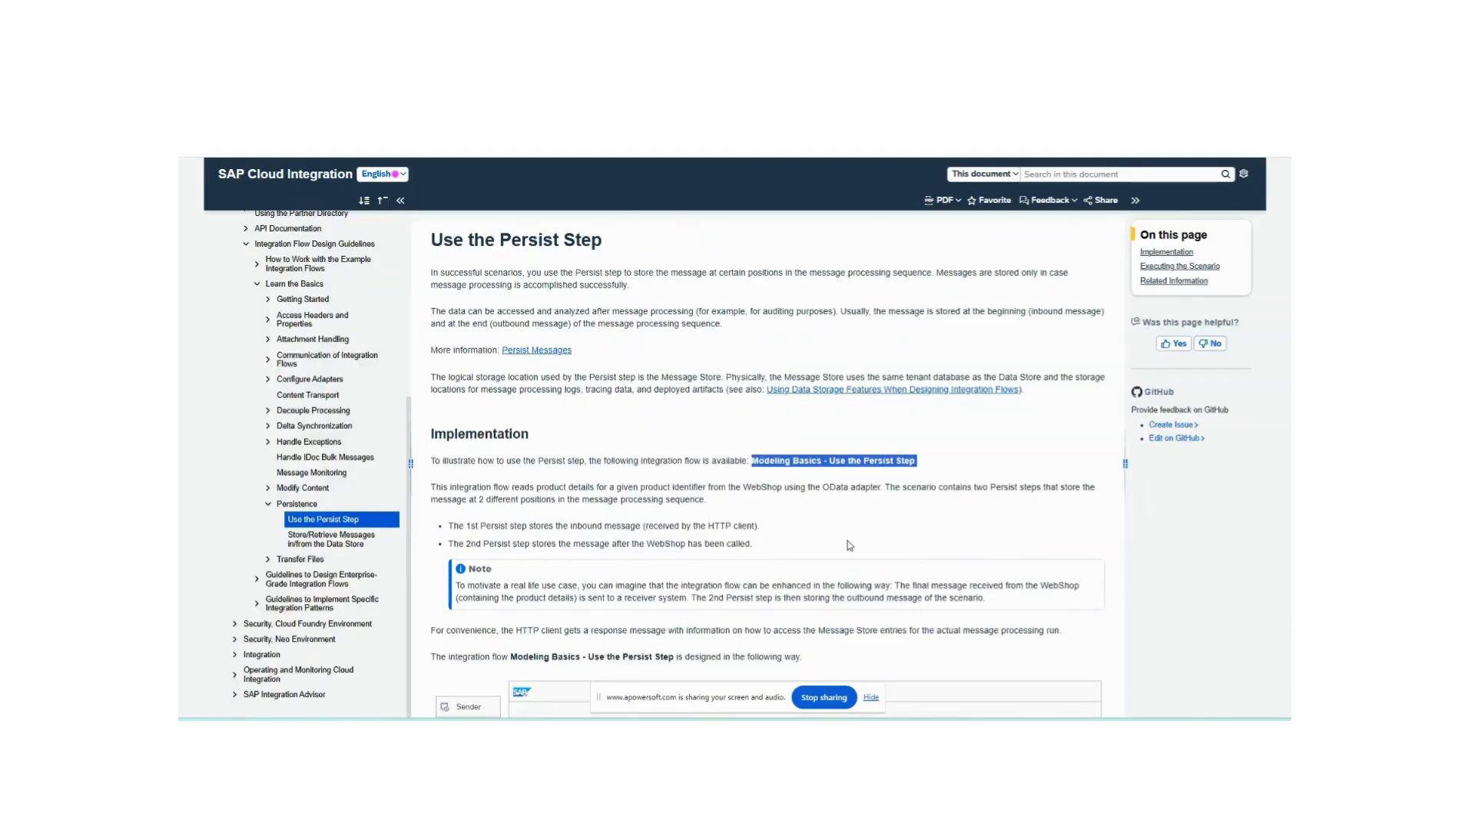
- Read the Implementation section, the integration flow diagram and the inbound message structure stored by the first Persist step
scroll(850, 545, down, 3)
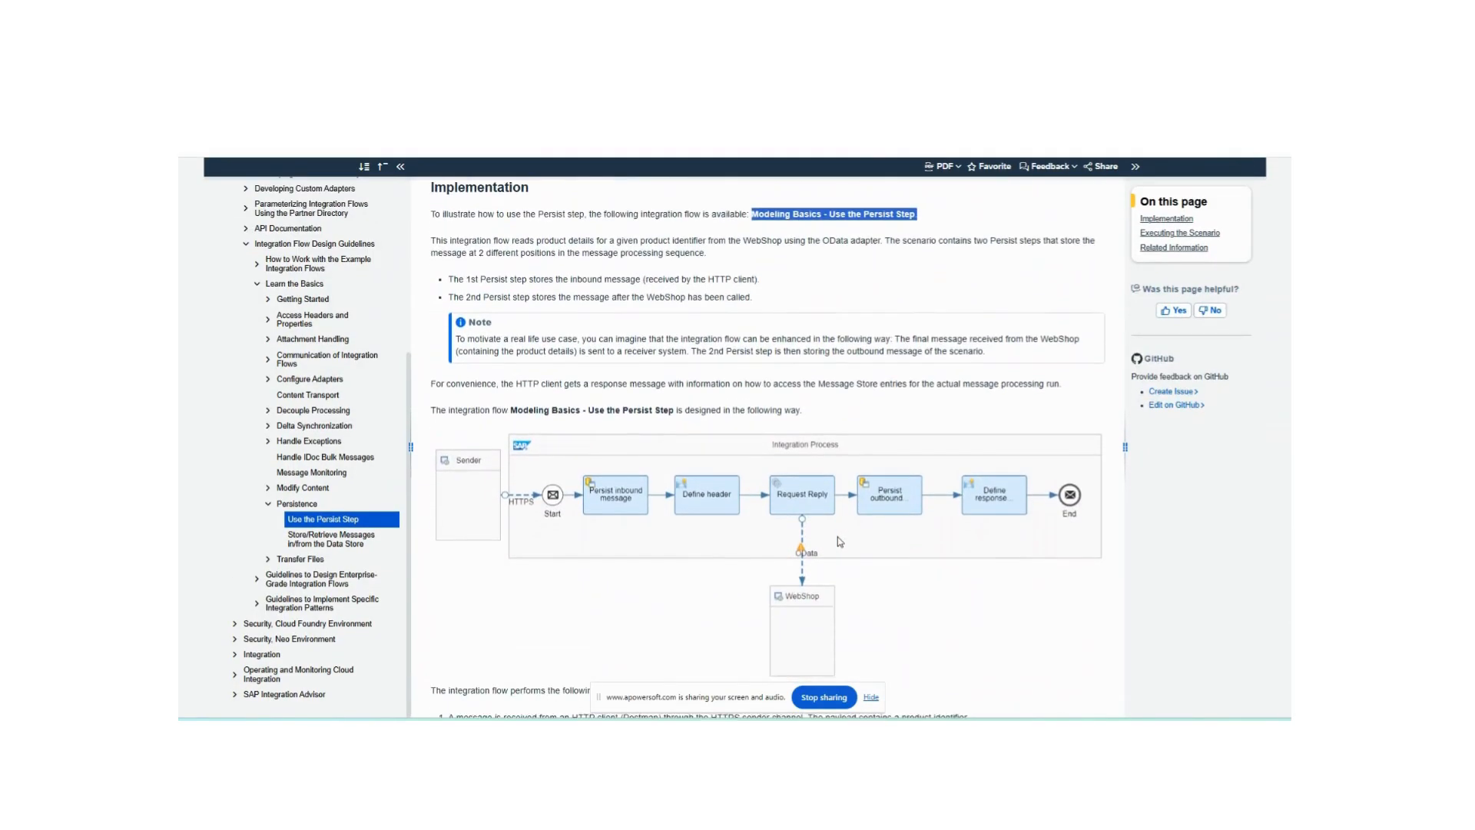
scroll(839, 542, down, 2)
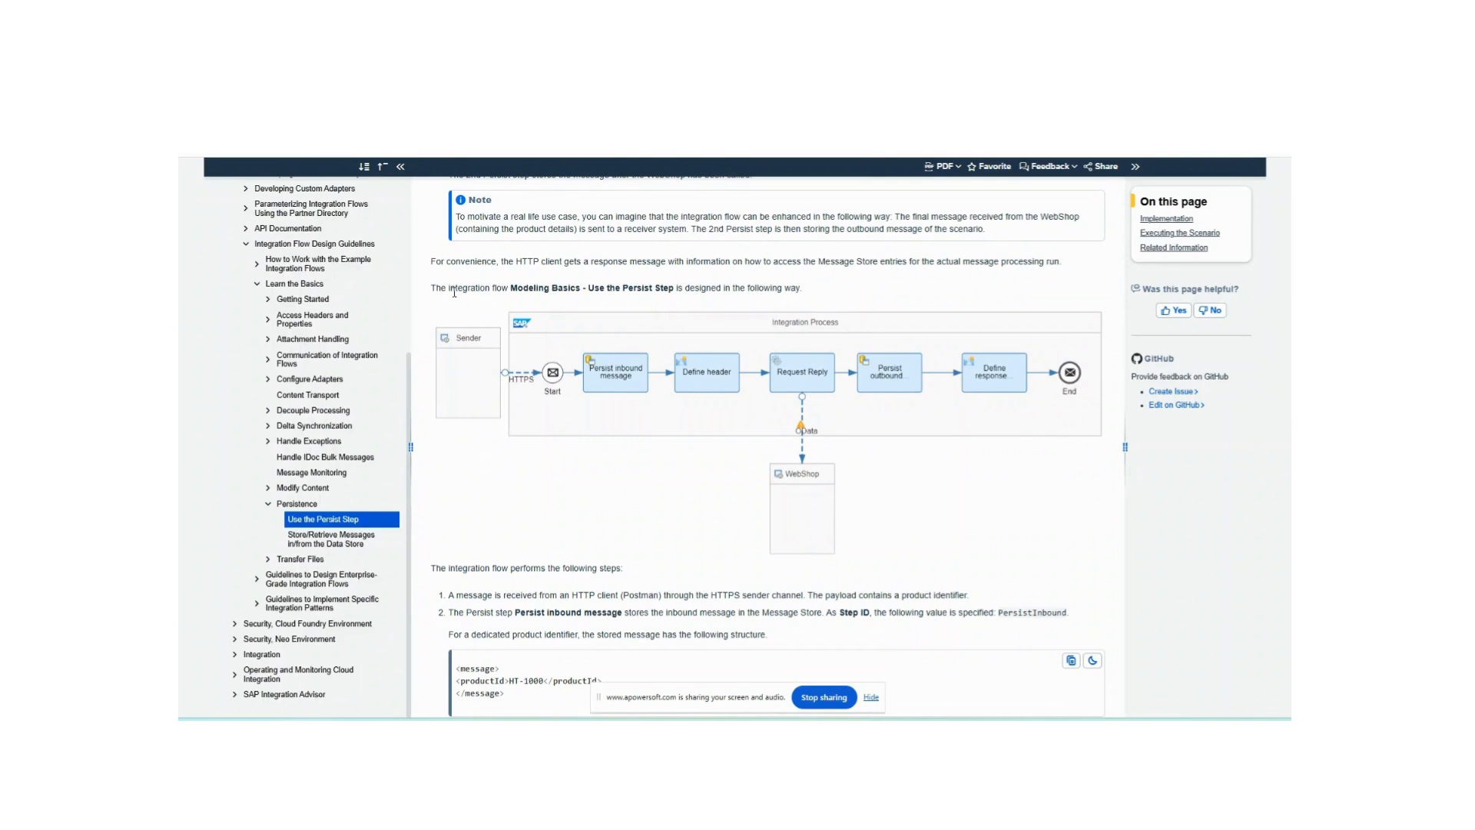
drag(436, 289, 547, 289)
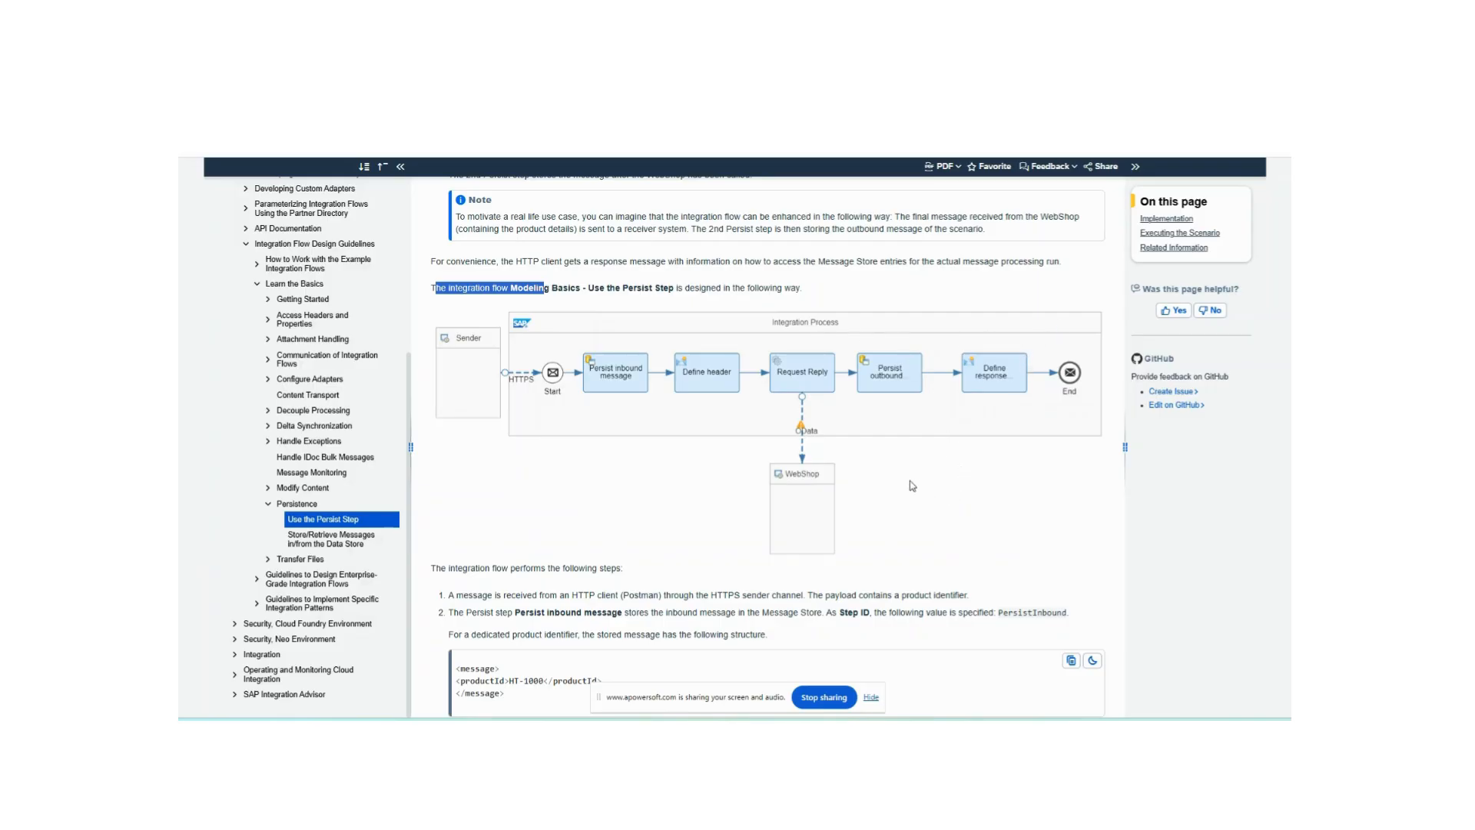
scroll(892, 467, up, 4)
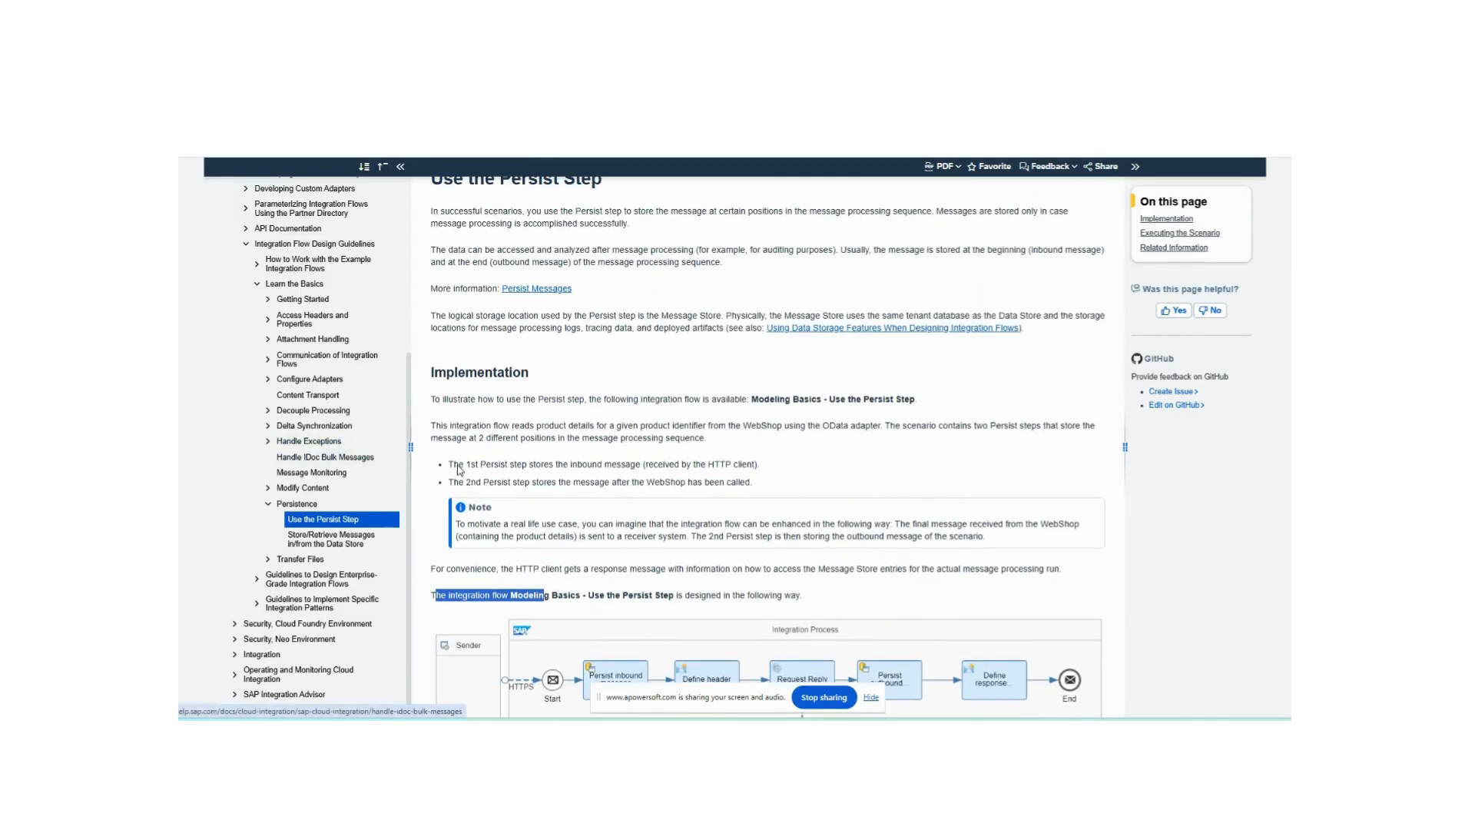
drag(458, 464, 792, 479)
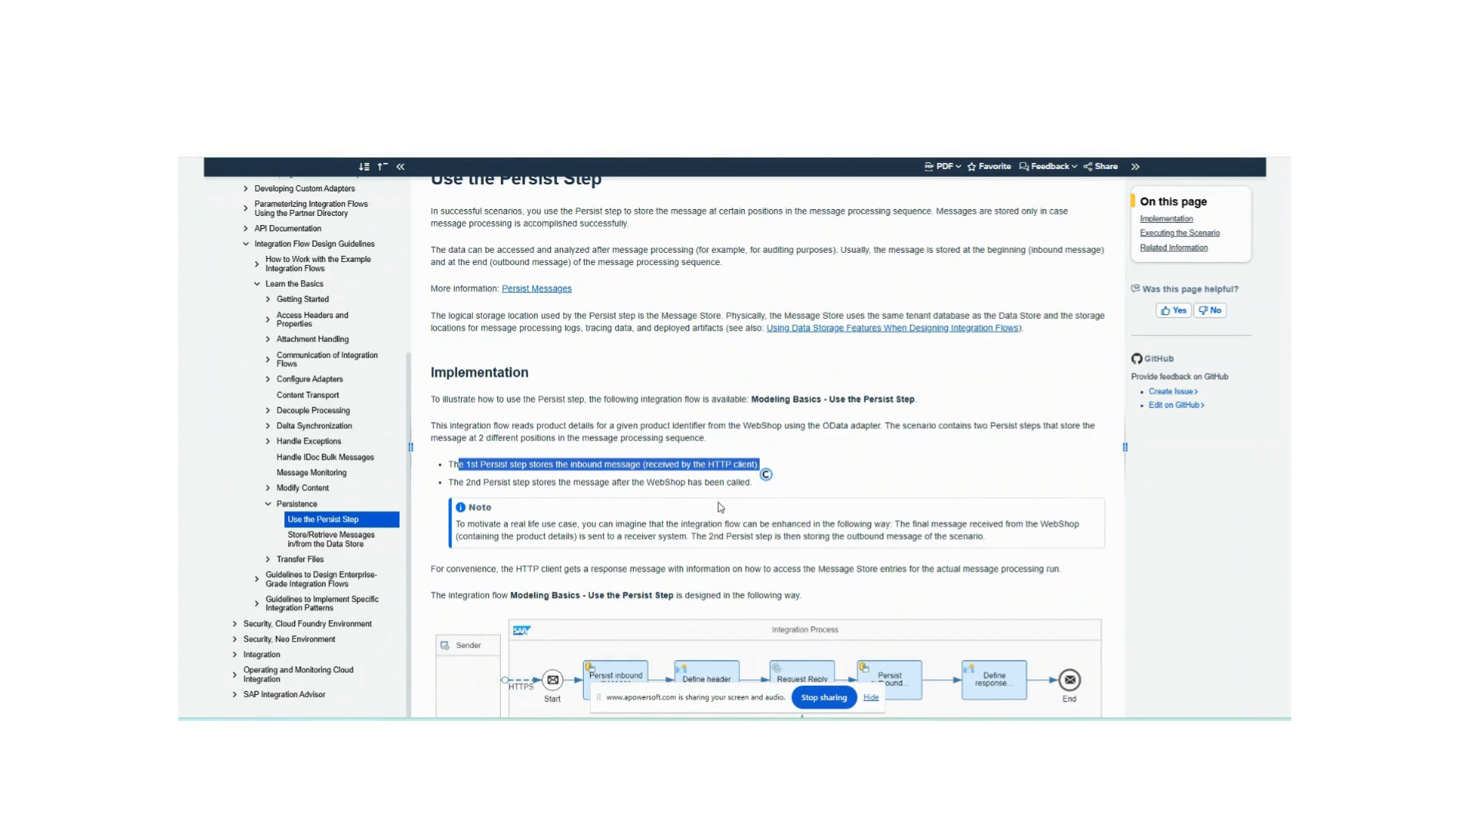
scroll(758, 511, down, 8)
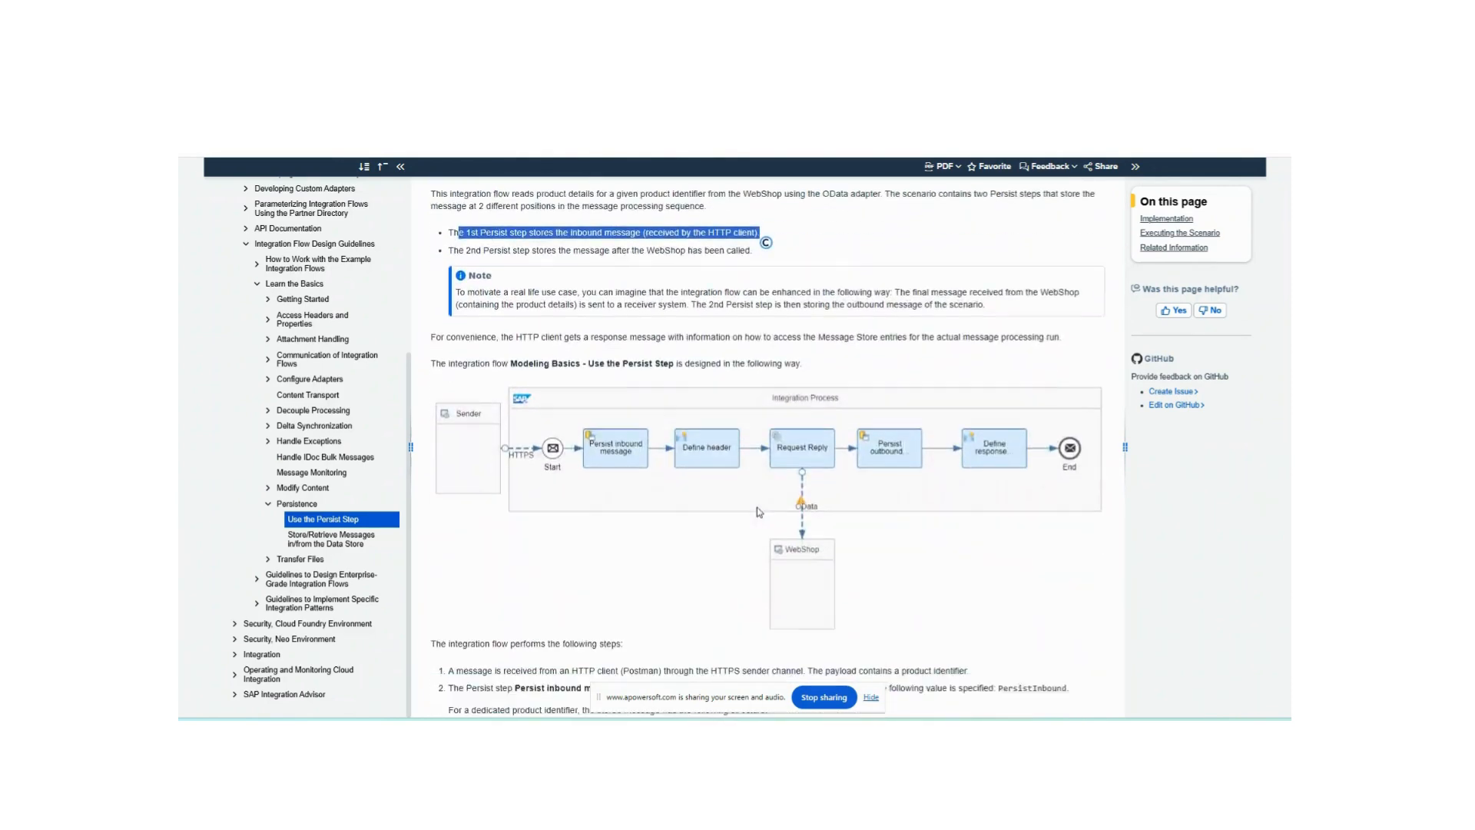
scroll(758, 511, down, 1)
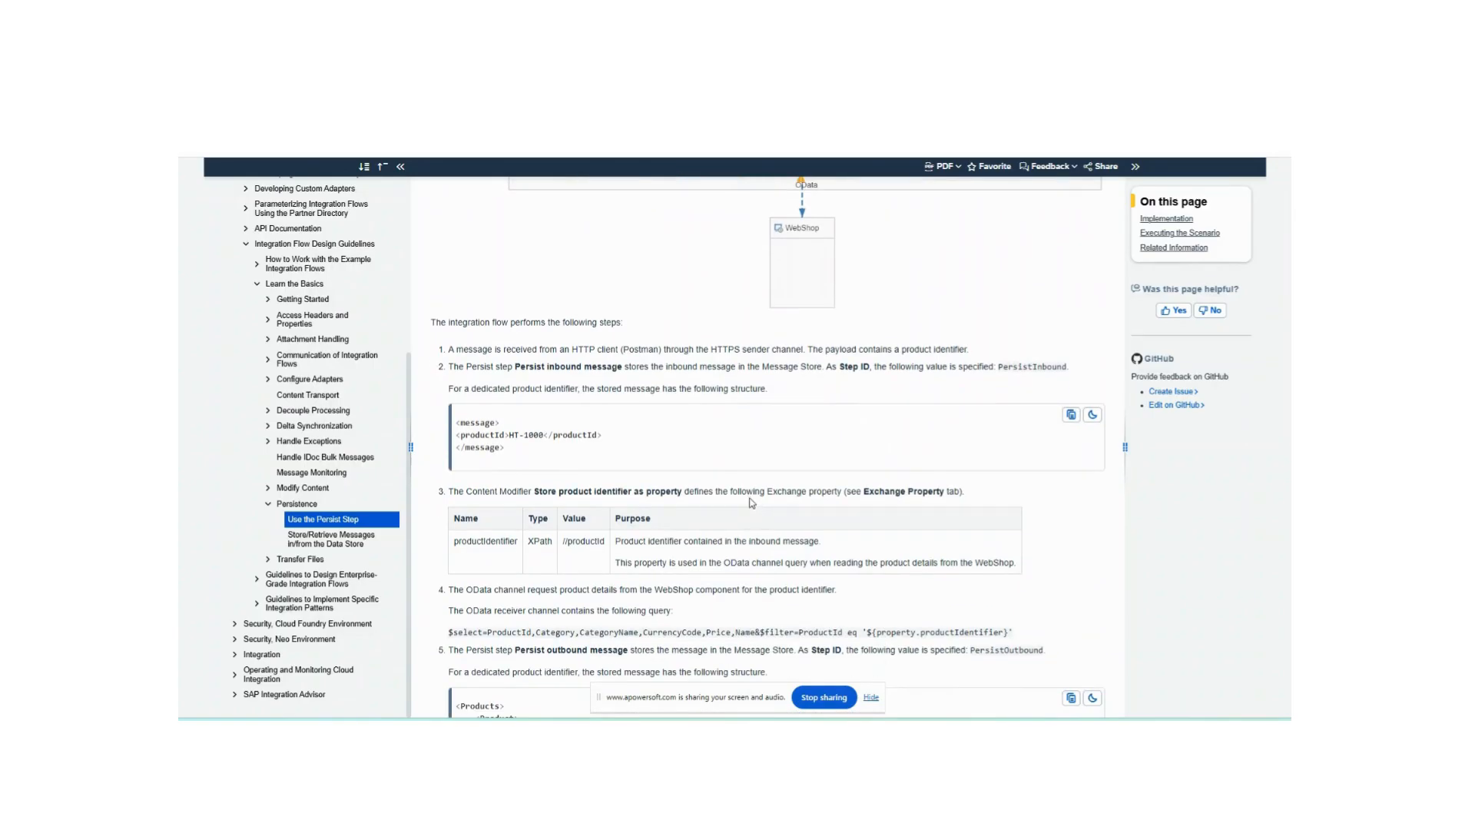
drag(554, 466, 429, 423)
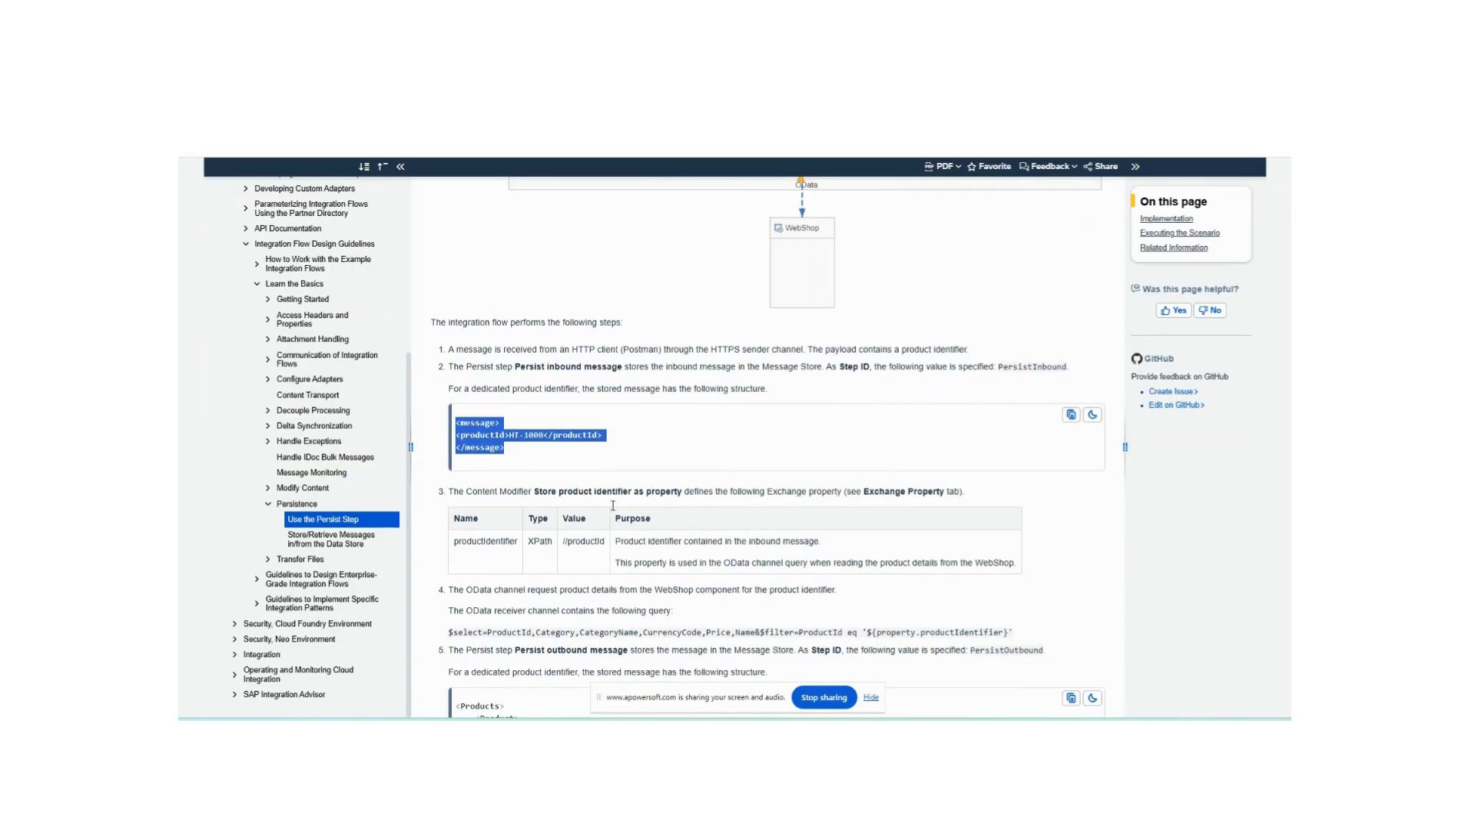
- Read the exchange property definition, OData query, outbound message structure and the Define response message content
scroll(612, 505, down, 3)
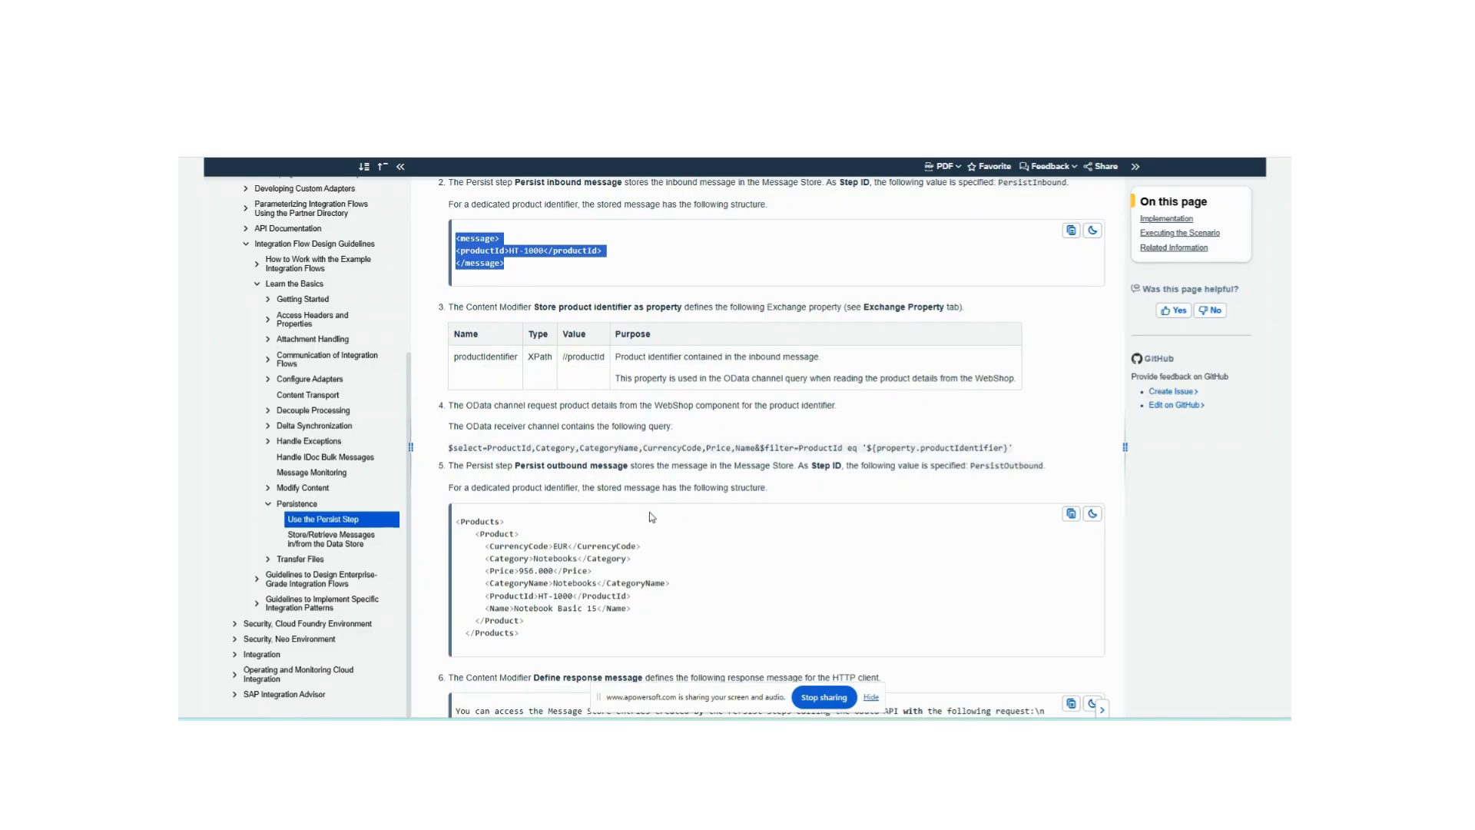
scroll(678, 522, down, 2)
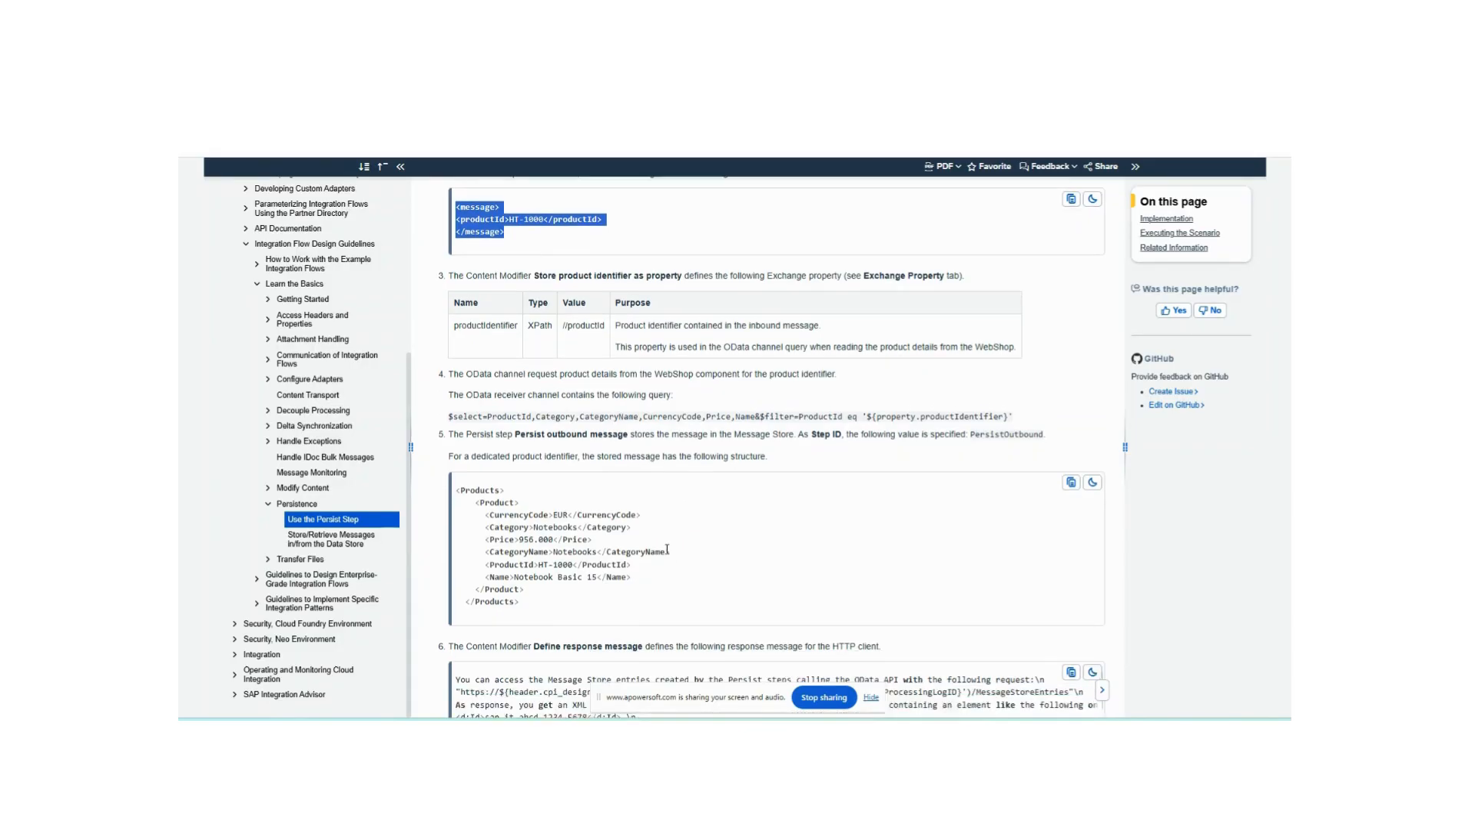
drag(572, 523, 452, 382)
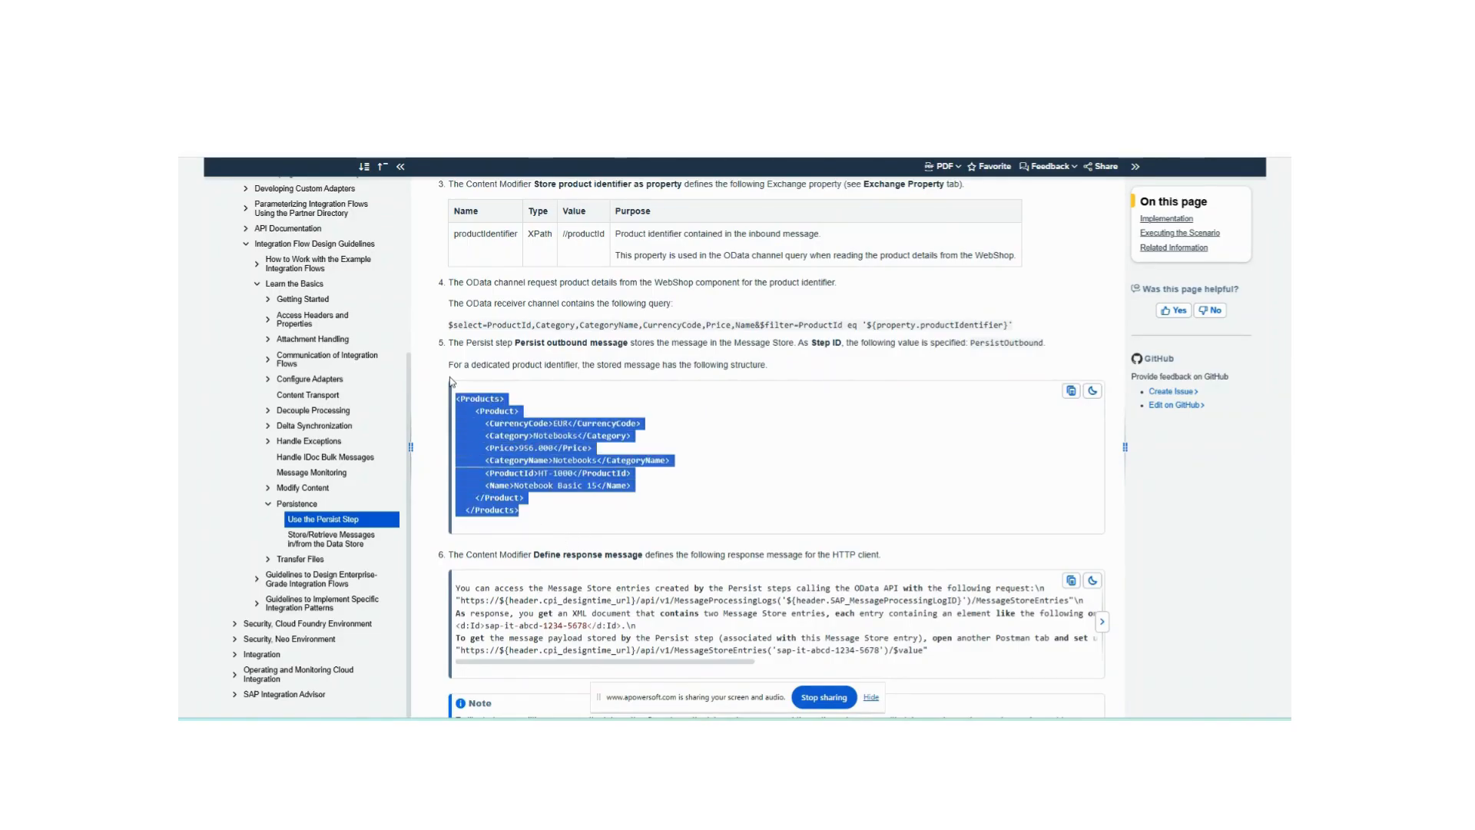
click(648, 489)
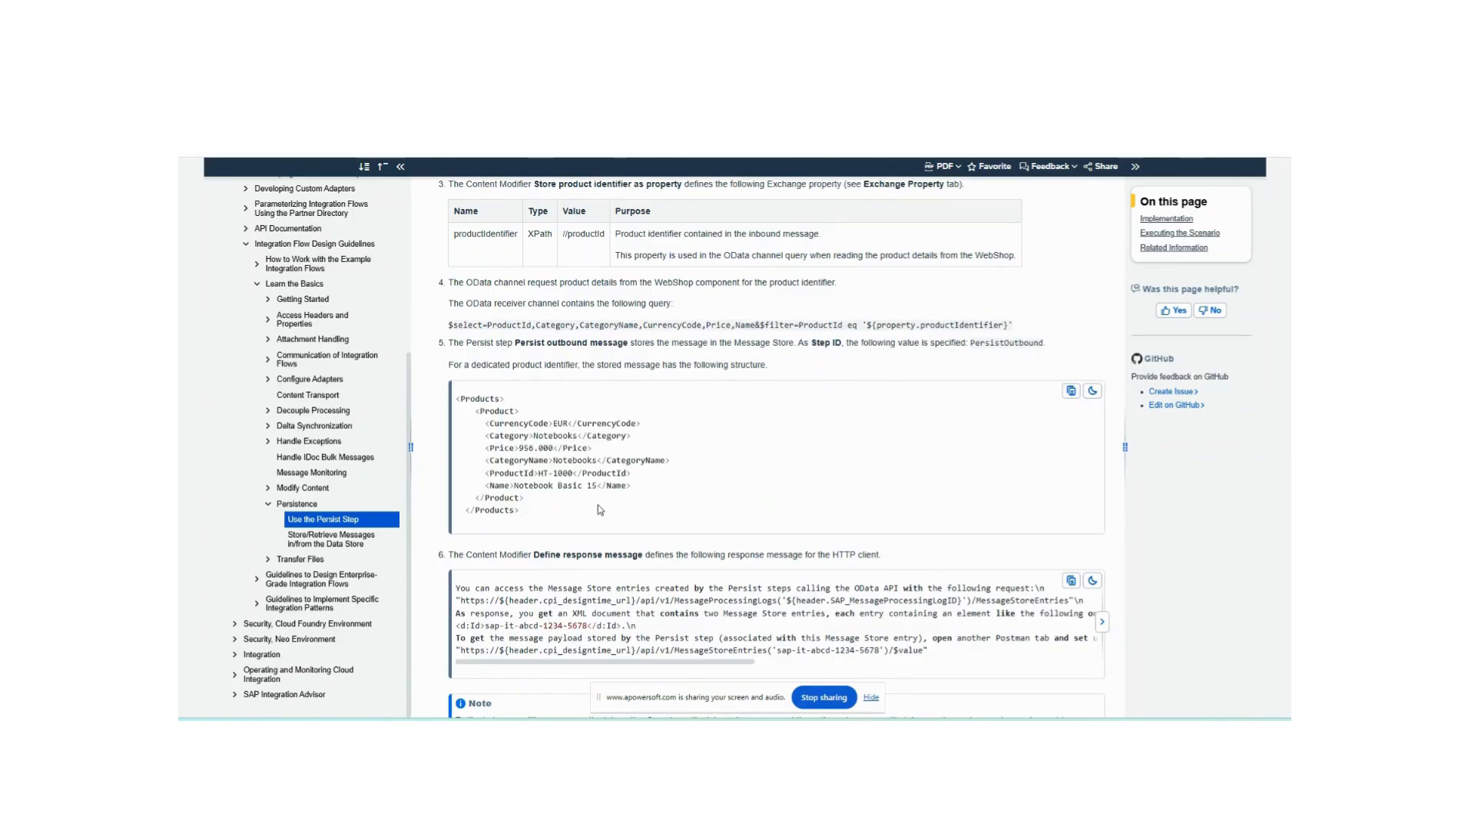
drag(600, 510, 436, 369)
click(558, 417)
scroll(626, 454, up, 3)
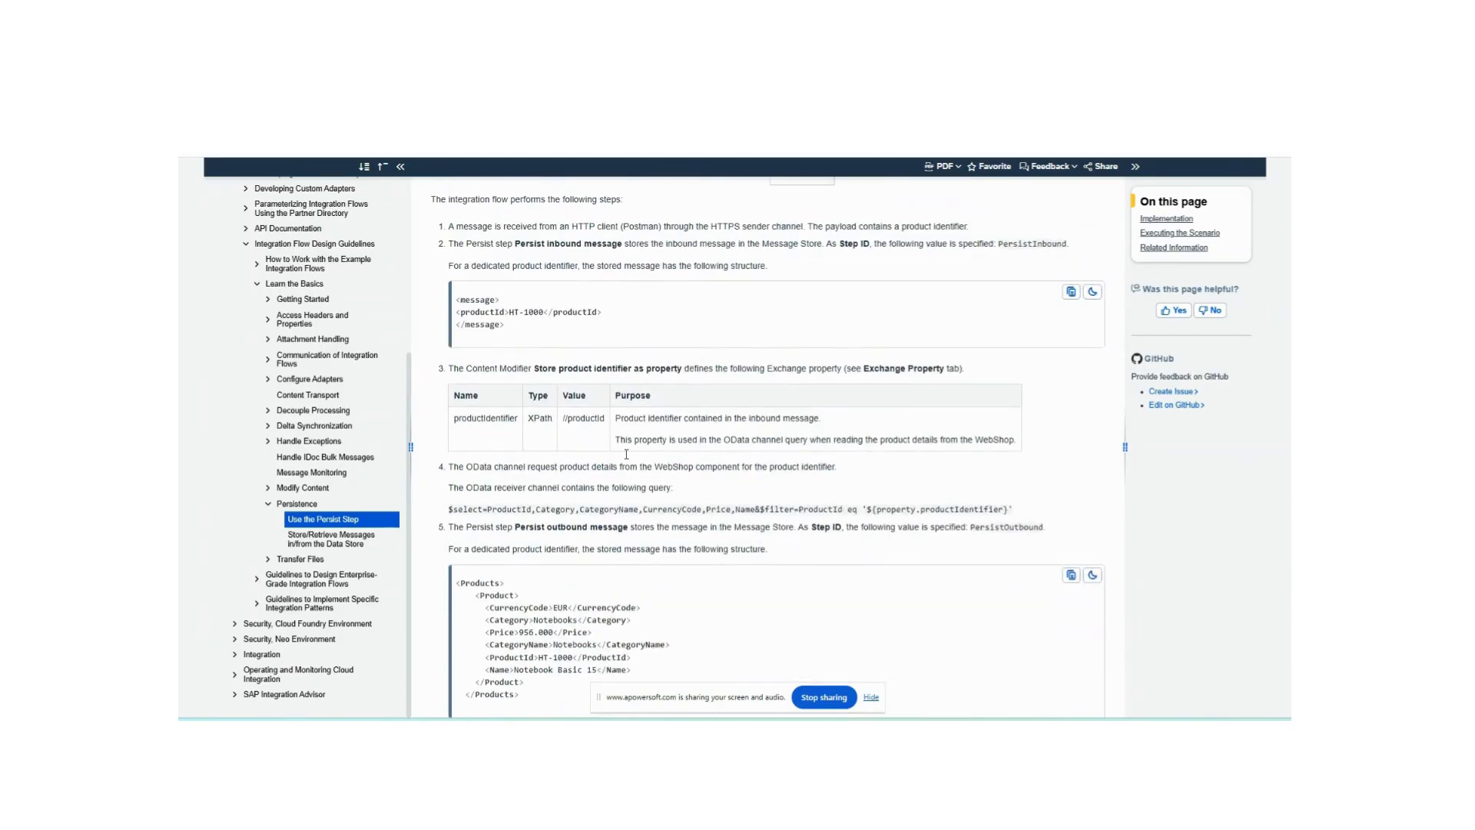
scroll(509, 340, down, 4)
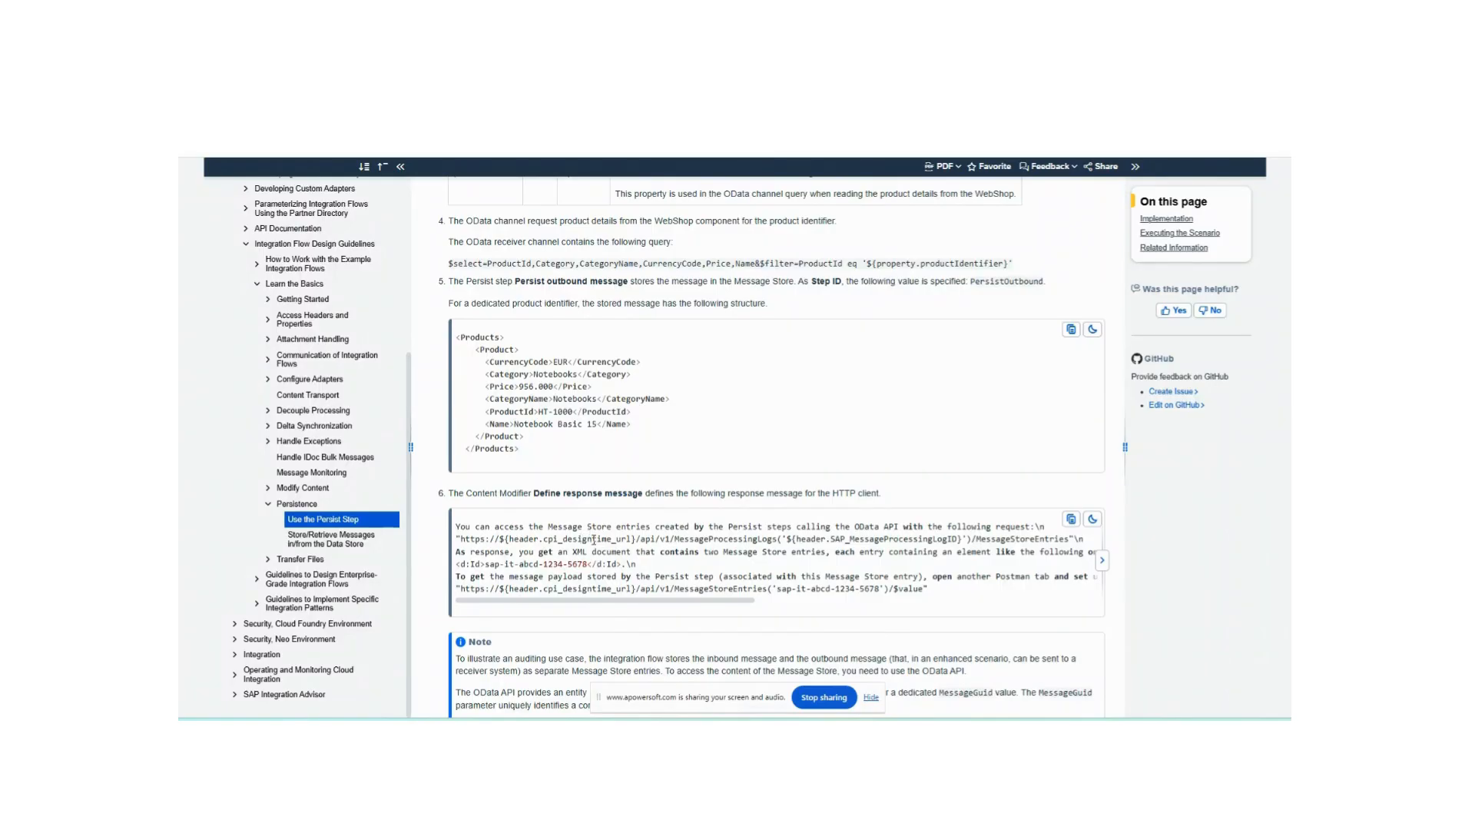
drag(552, 527, 686, 592)
click(687, 570)
scroll(688, 570, up, 10)
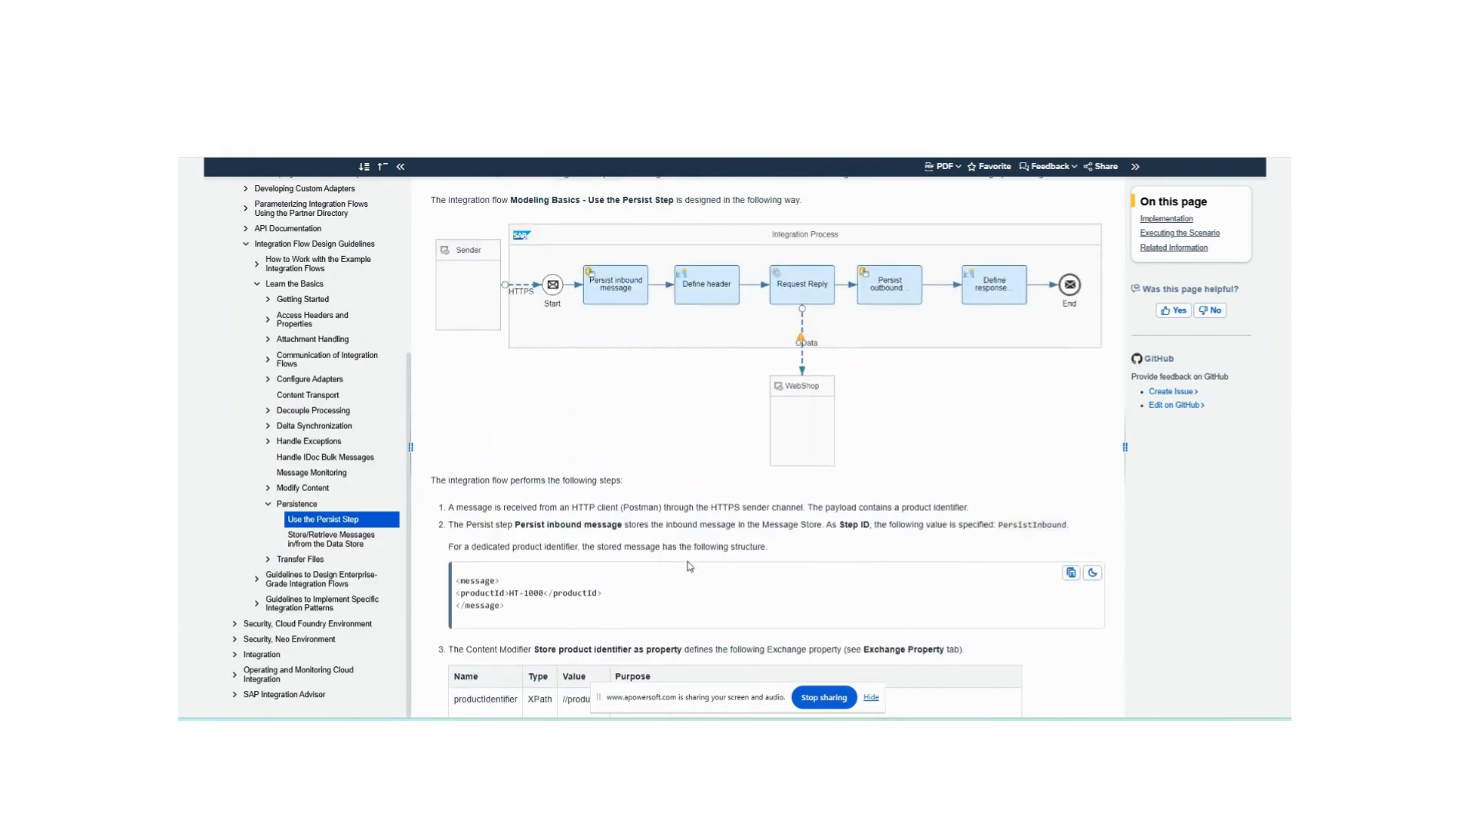
- Read the note on accessing Message Store entries through the OData API and the start of Executing the Scenario
scroll(865, 509, down, 10)
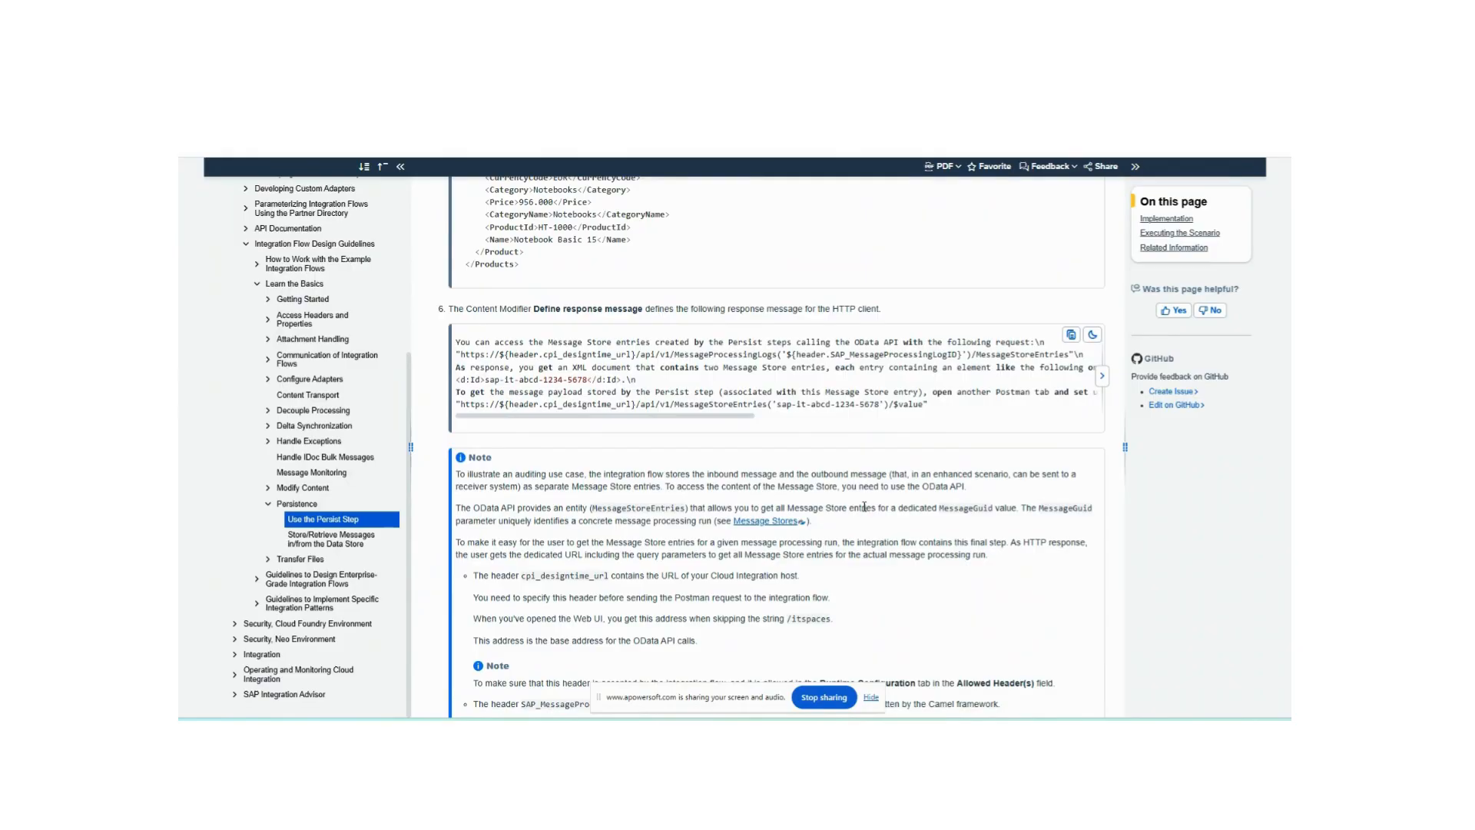
scroll(860, 508, down, 1)
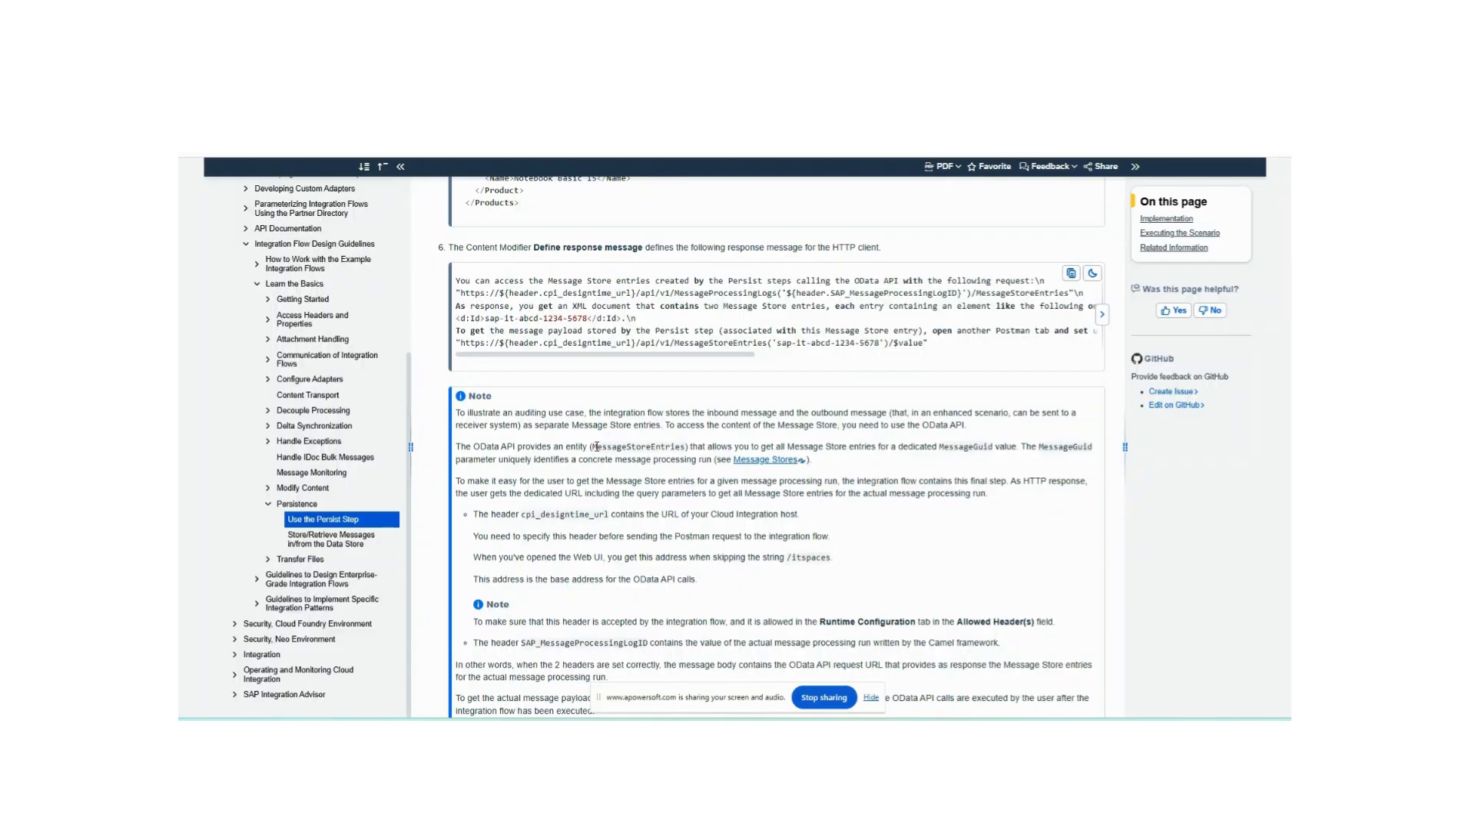
scroll(596, 447, up, 10)
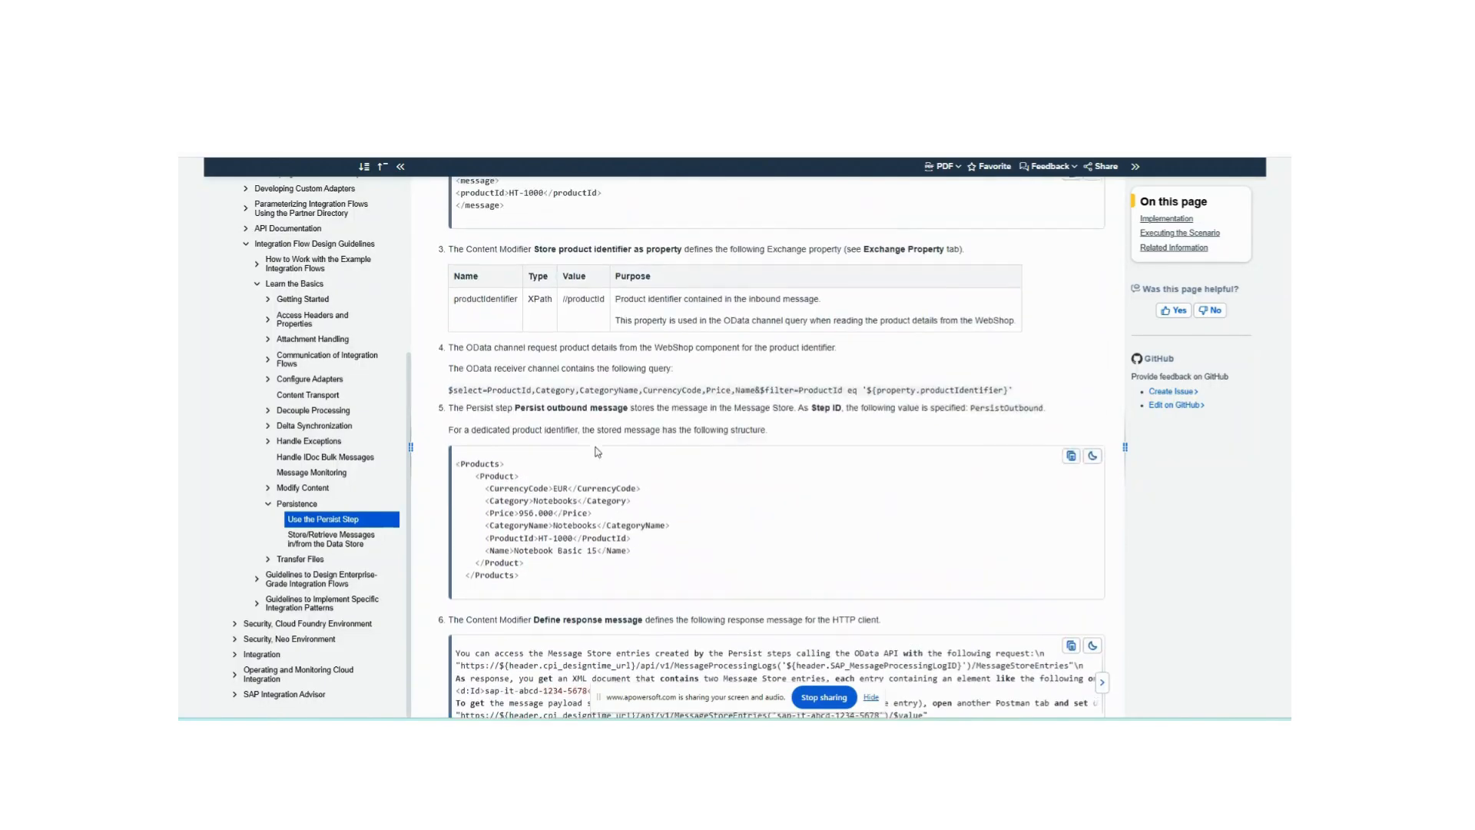
scroll(597, 449, up, 1)
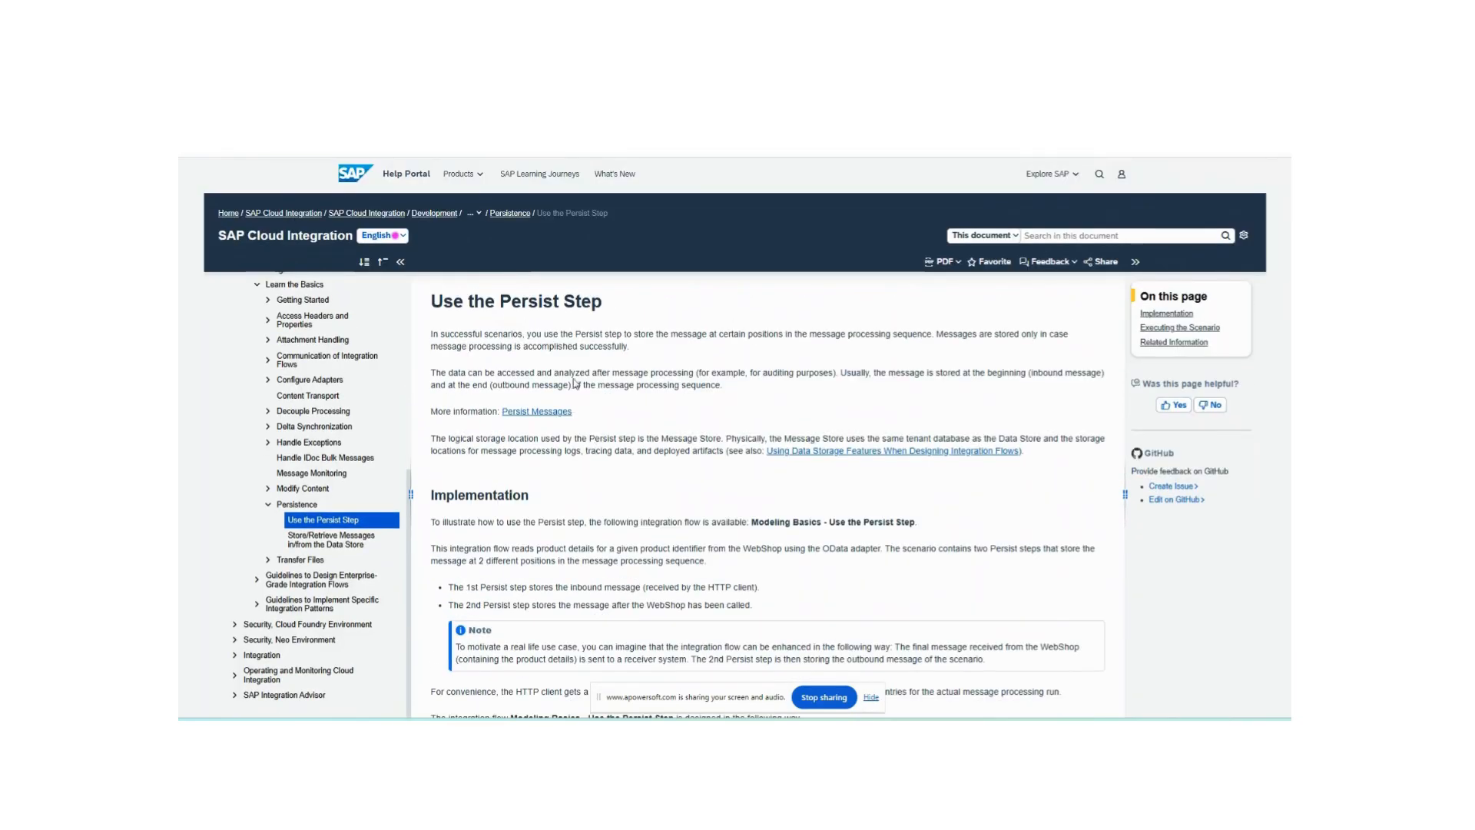
scroll(584, 407, down, 15)
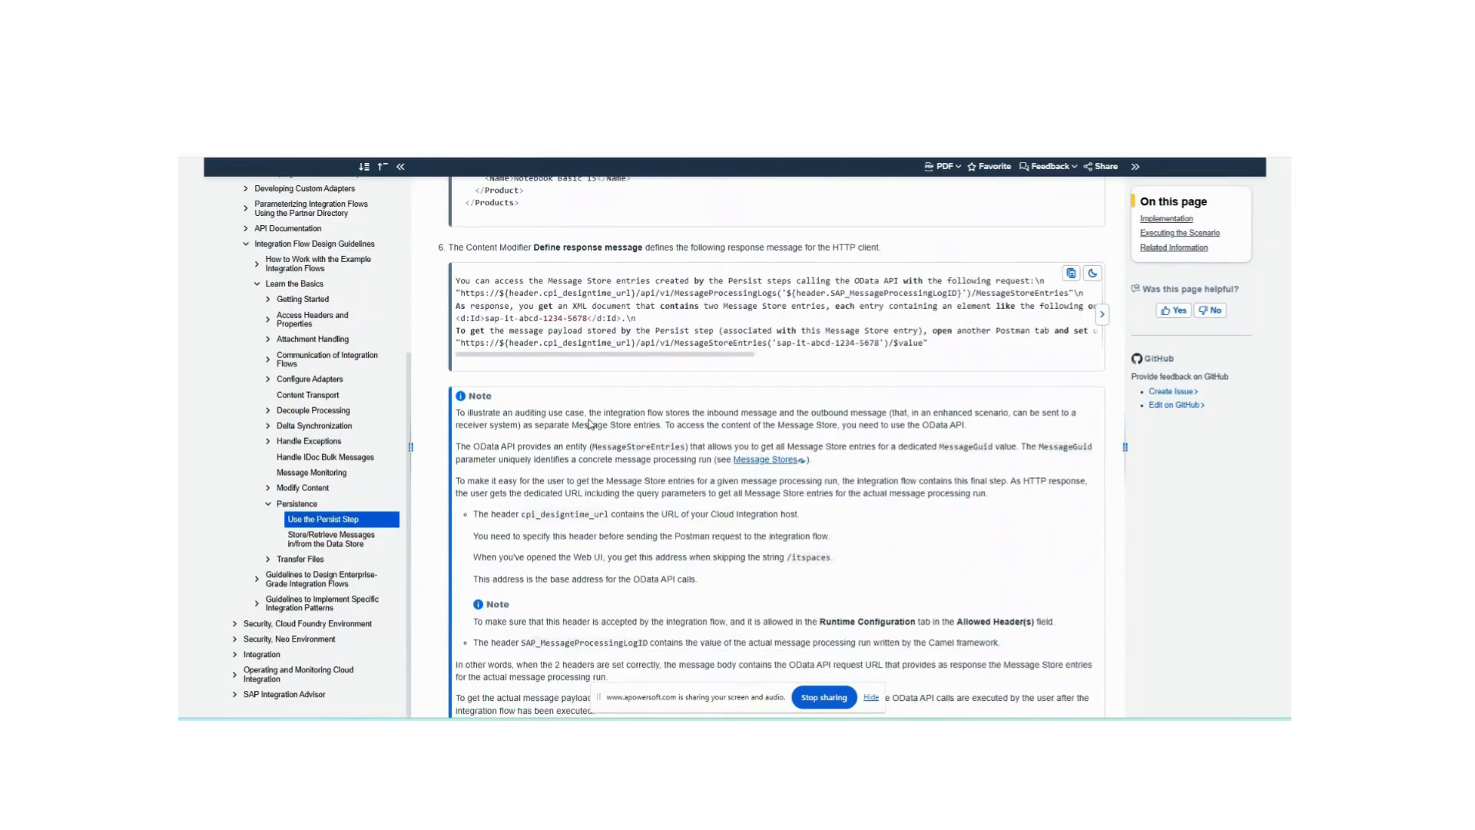
scroll(590, 423, down, 5)
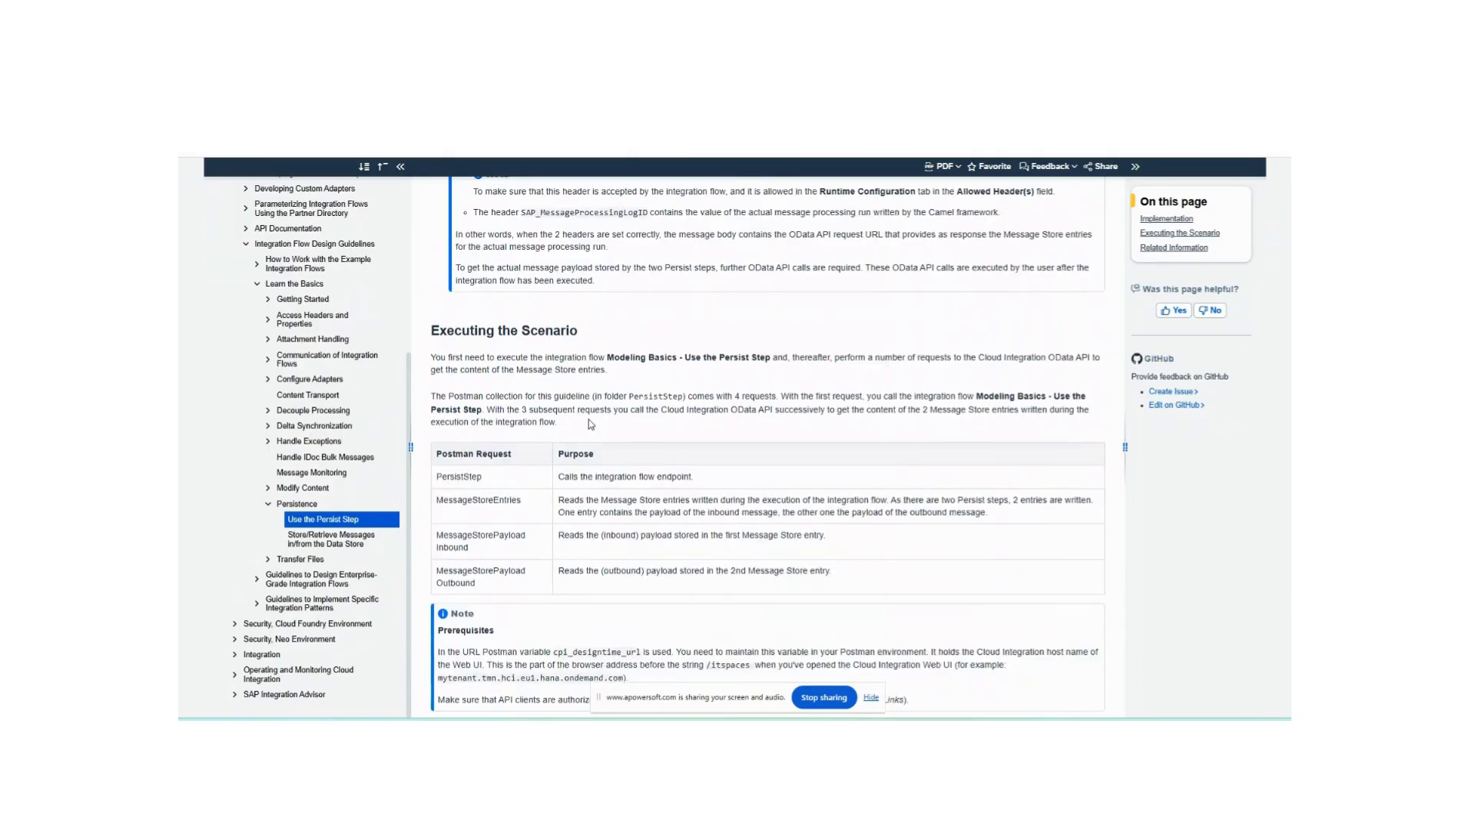
scroll(590, 424, down, 1)
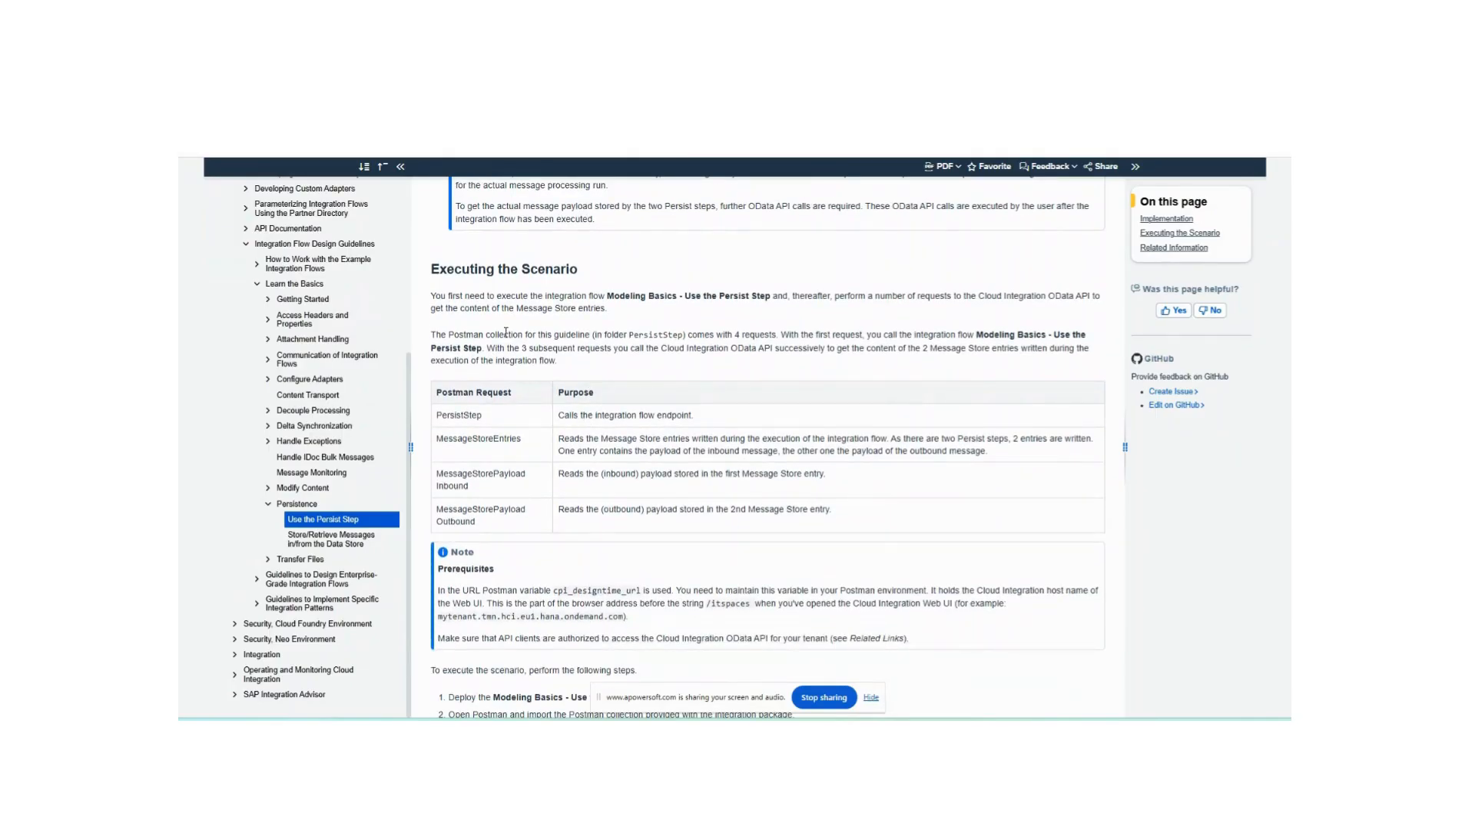
scroll(569, 366, down, 1)
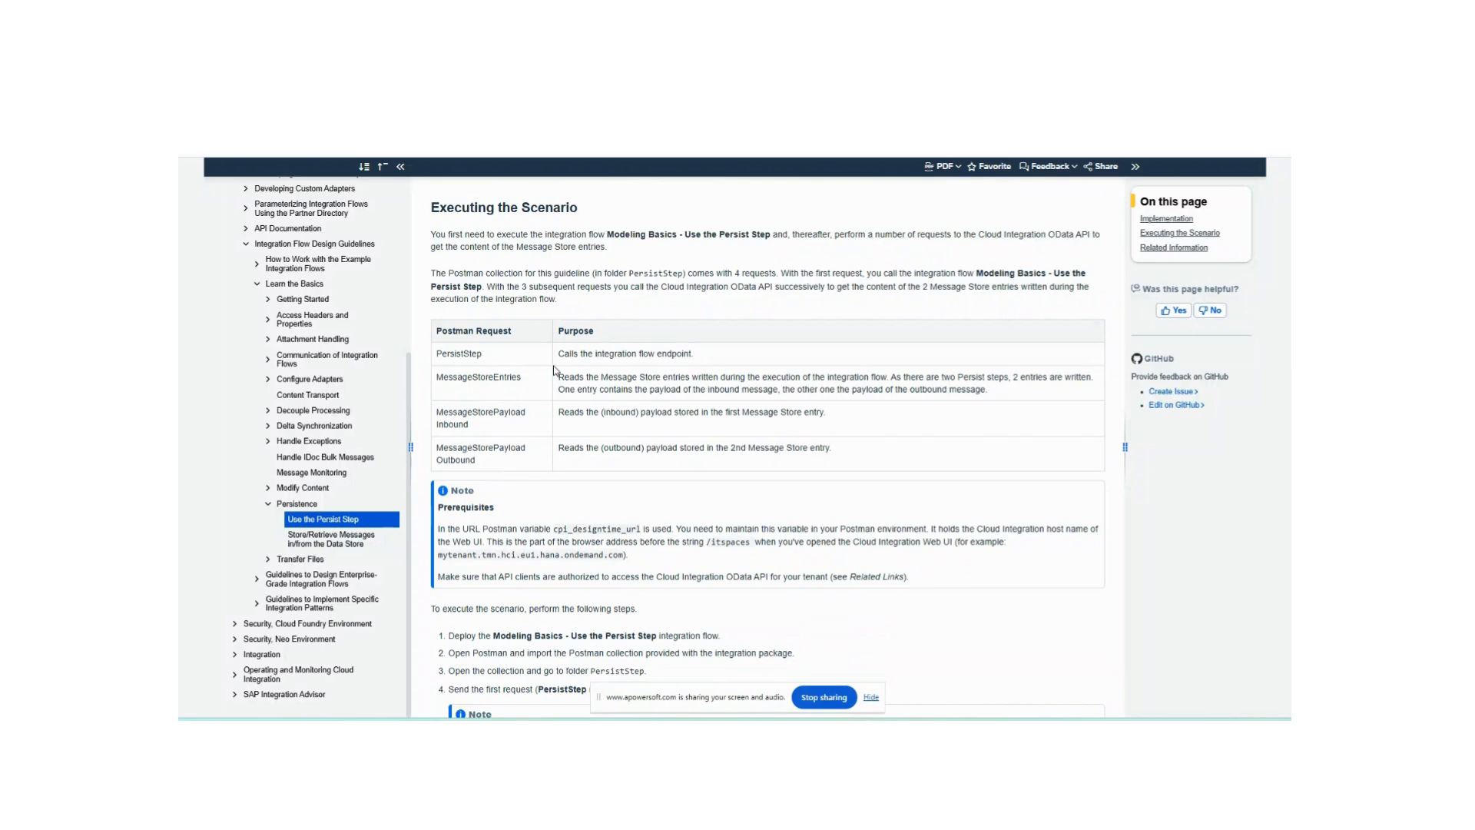
- Review the Postman requests and execution steps of the scenario, then return to the Integration Suite home page
scroll(615, 338, up, 15)
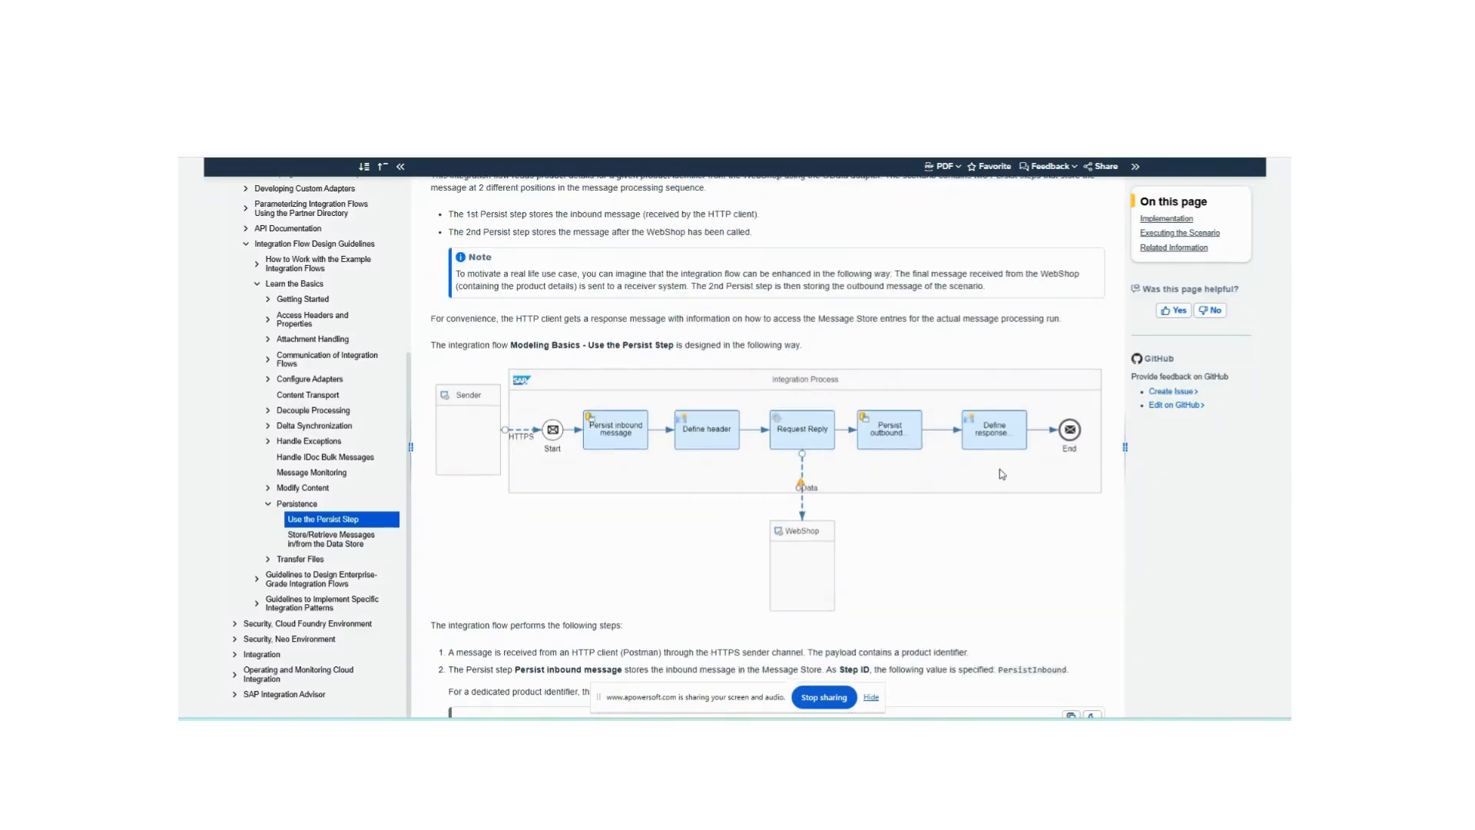
scroll(768, 384, down, 10)
scroll(996, 472, down, 5)
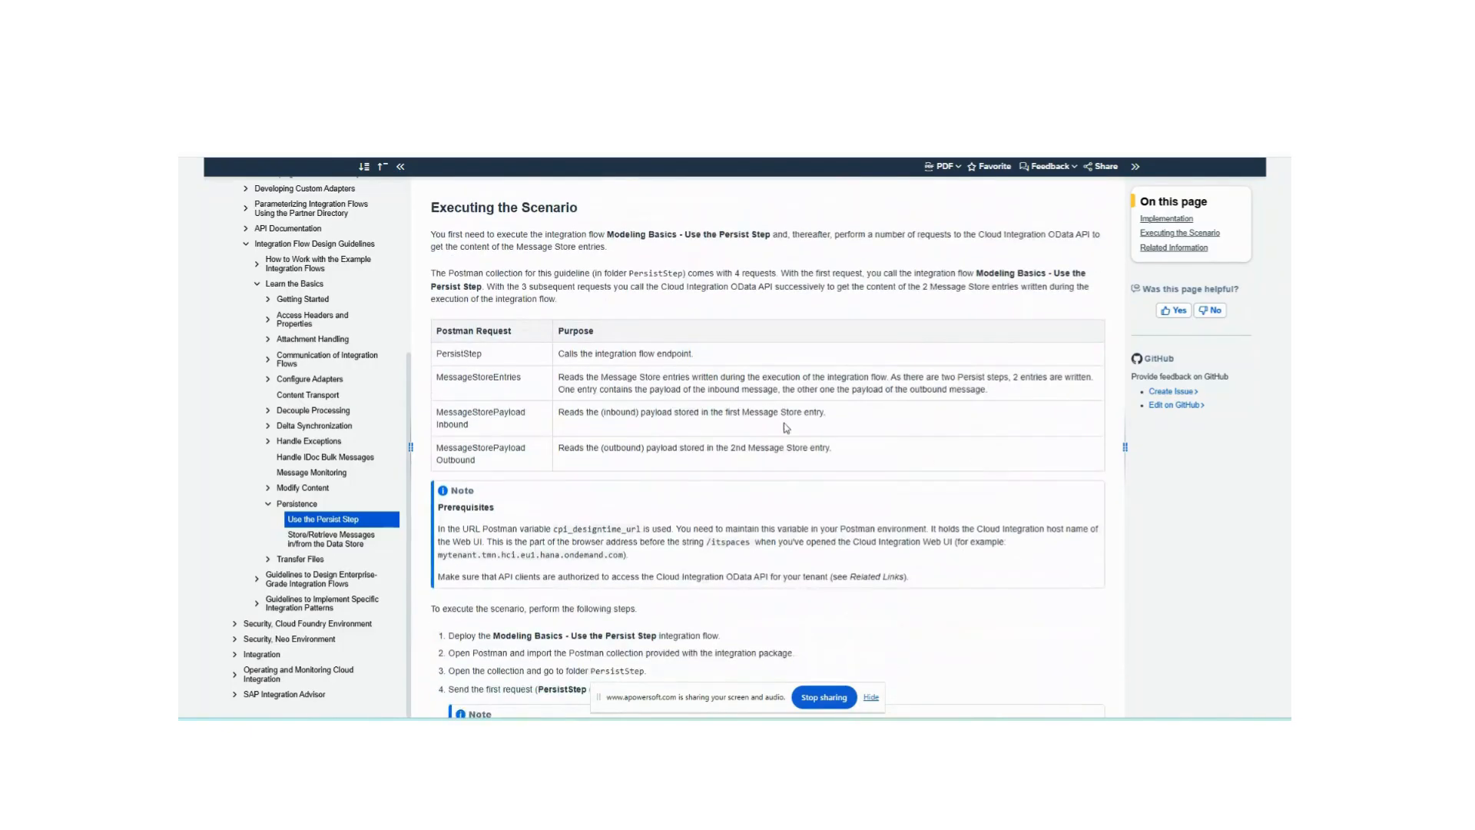
scroll(516, 254, down, 2)
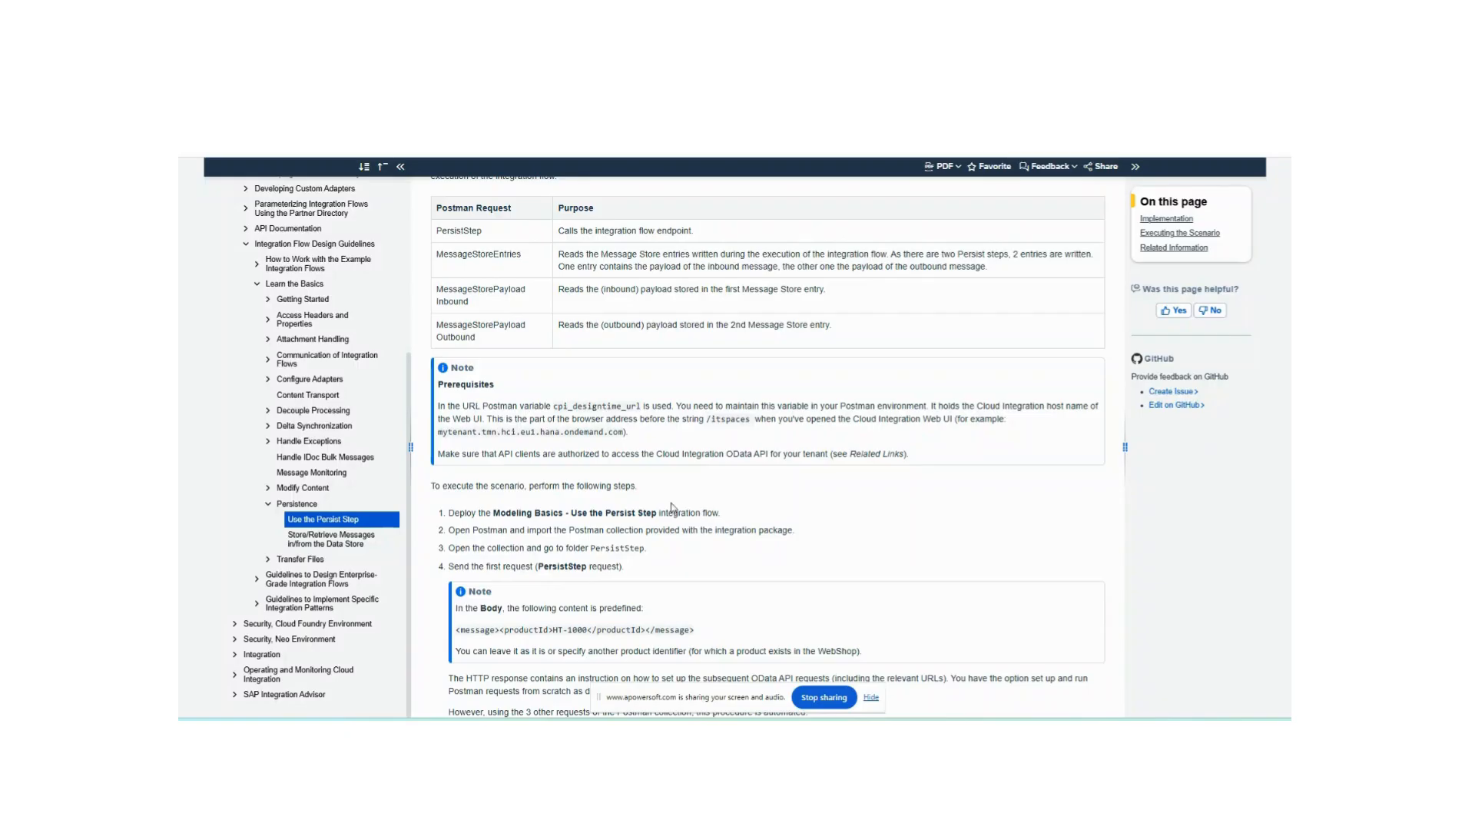
scroll(671, 507, down, 1)
scroll(670, 505, down, 10)
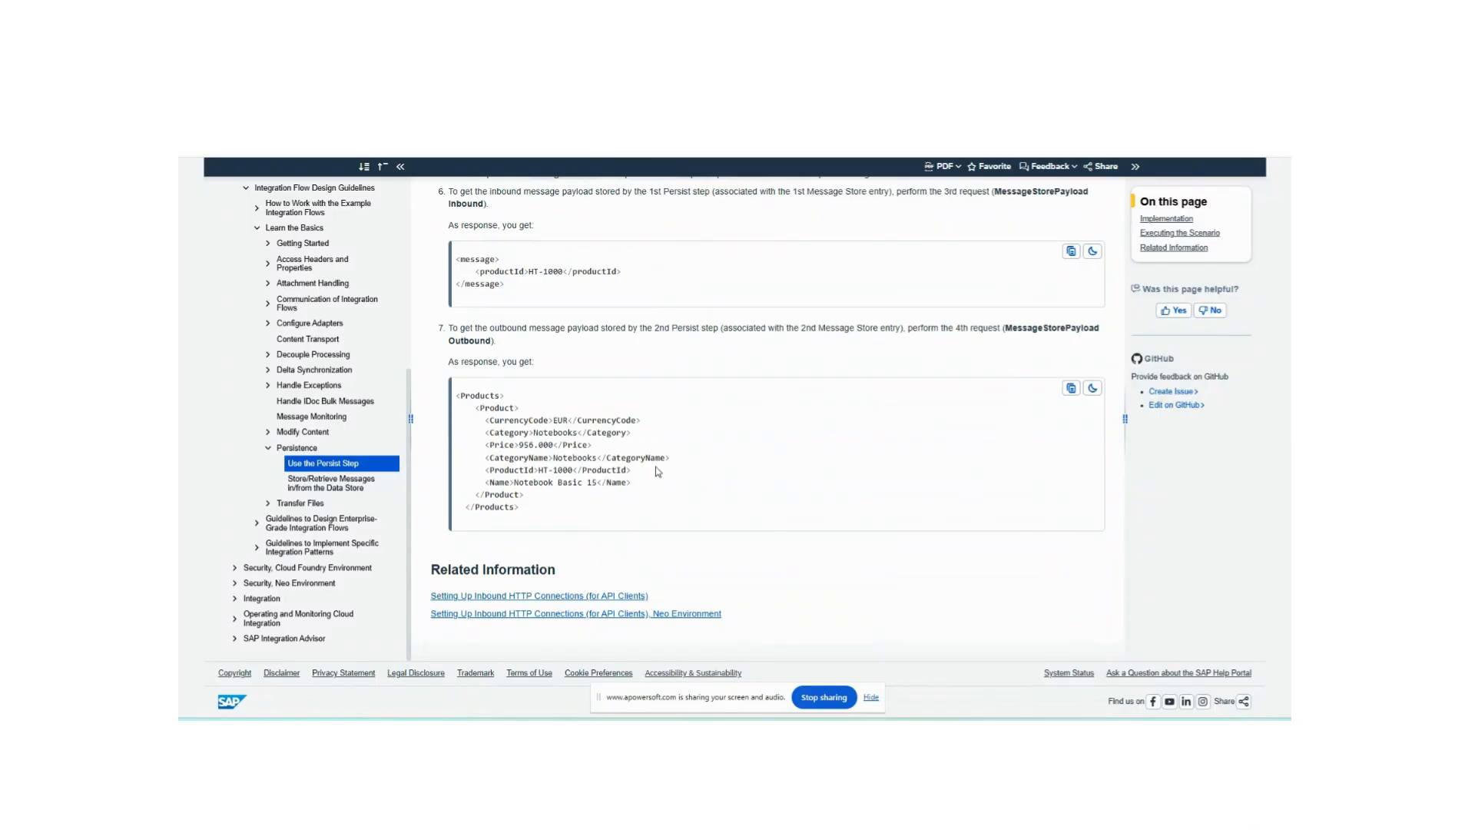
scroll(662, 482, up, 9)
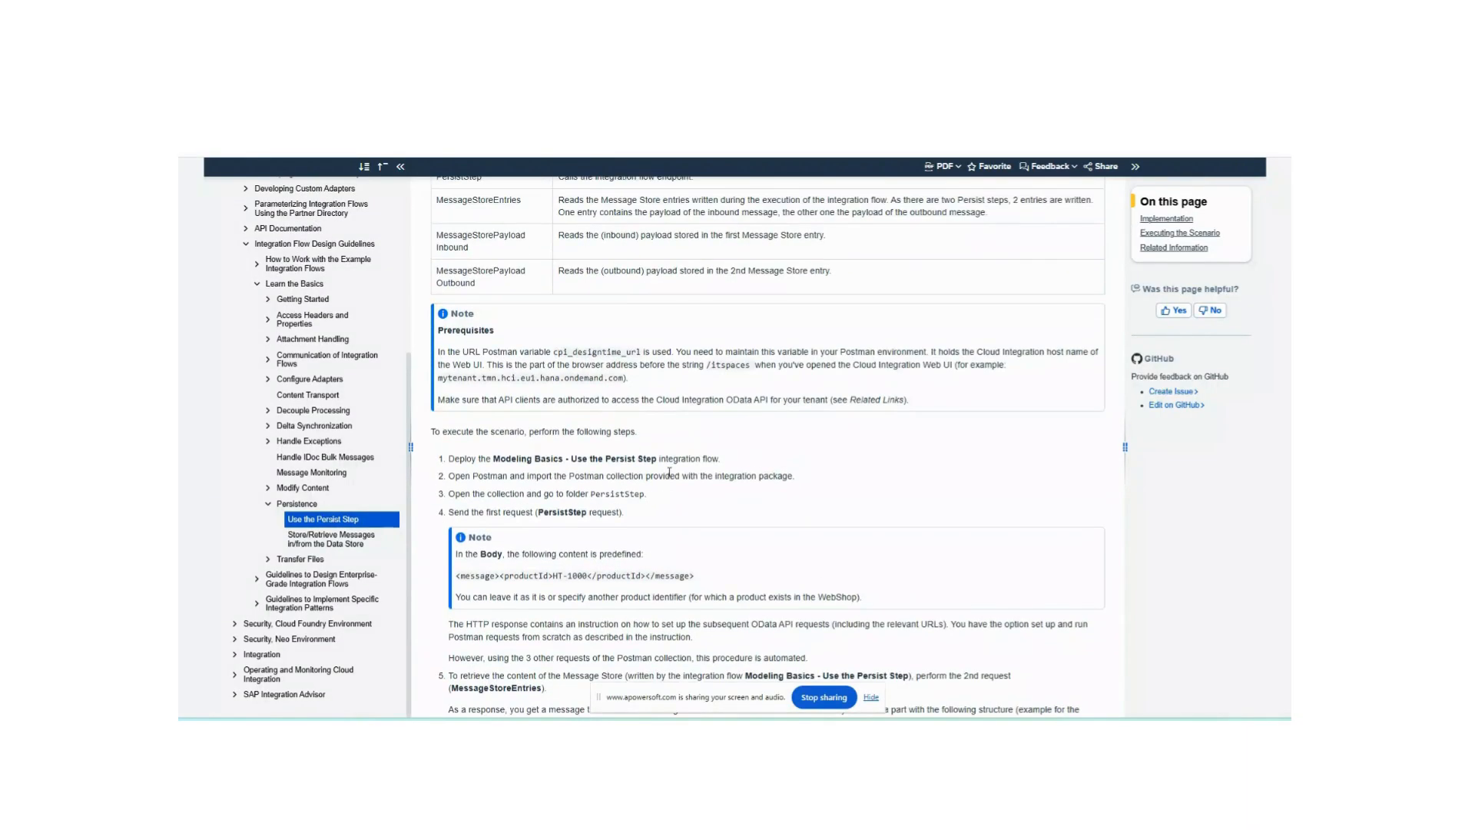
scroll(670, 472, down, 5)
scroll(670, 473, down, 5)
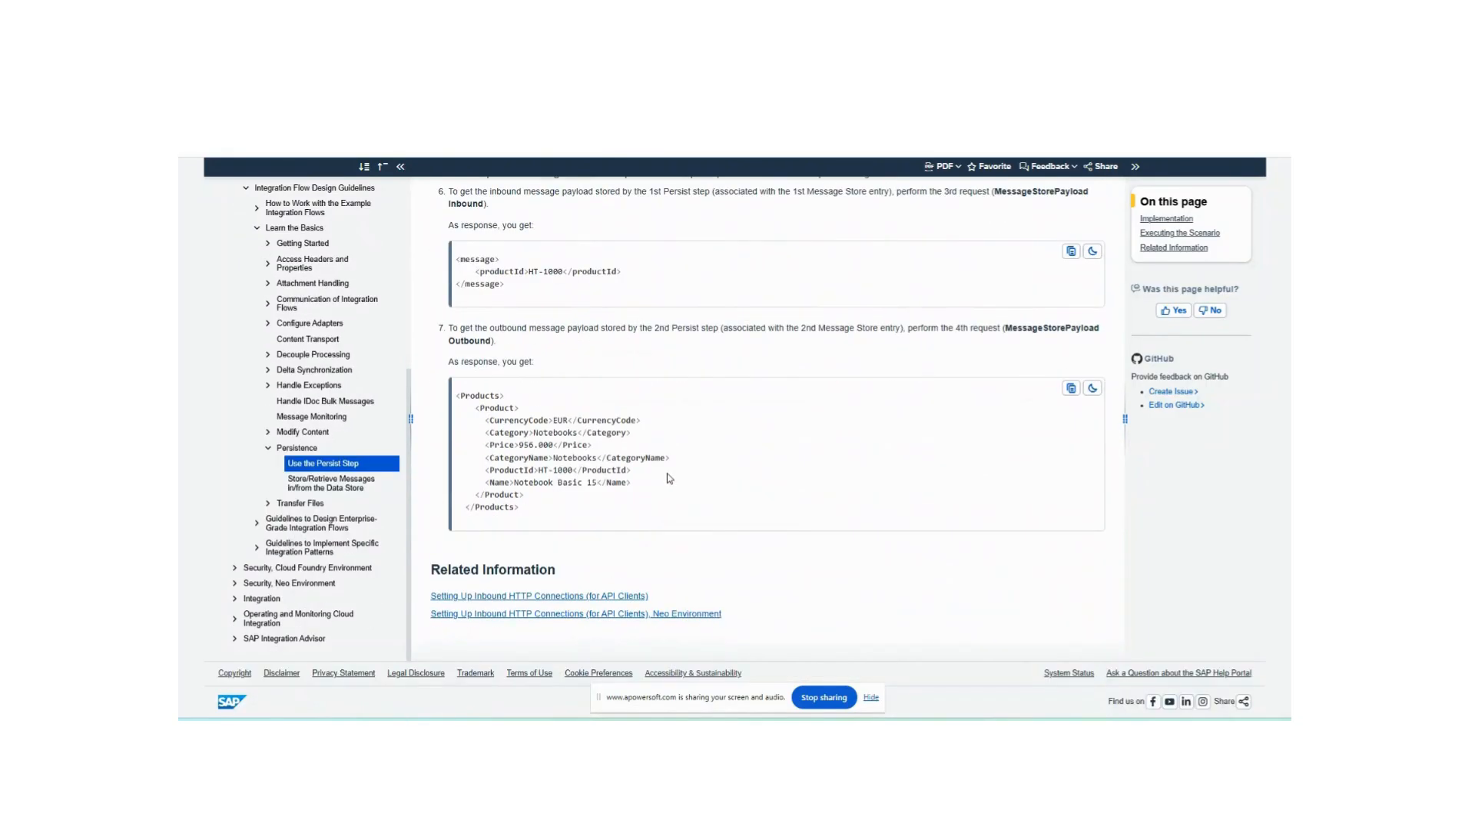
scroll(670, 478, up, 15)
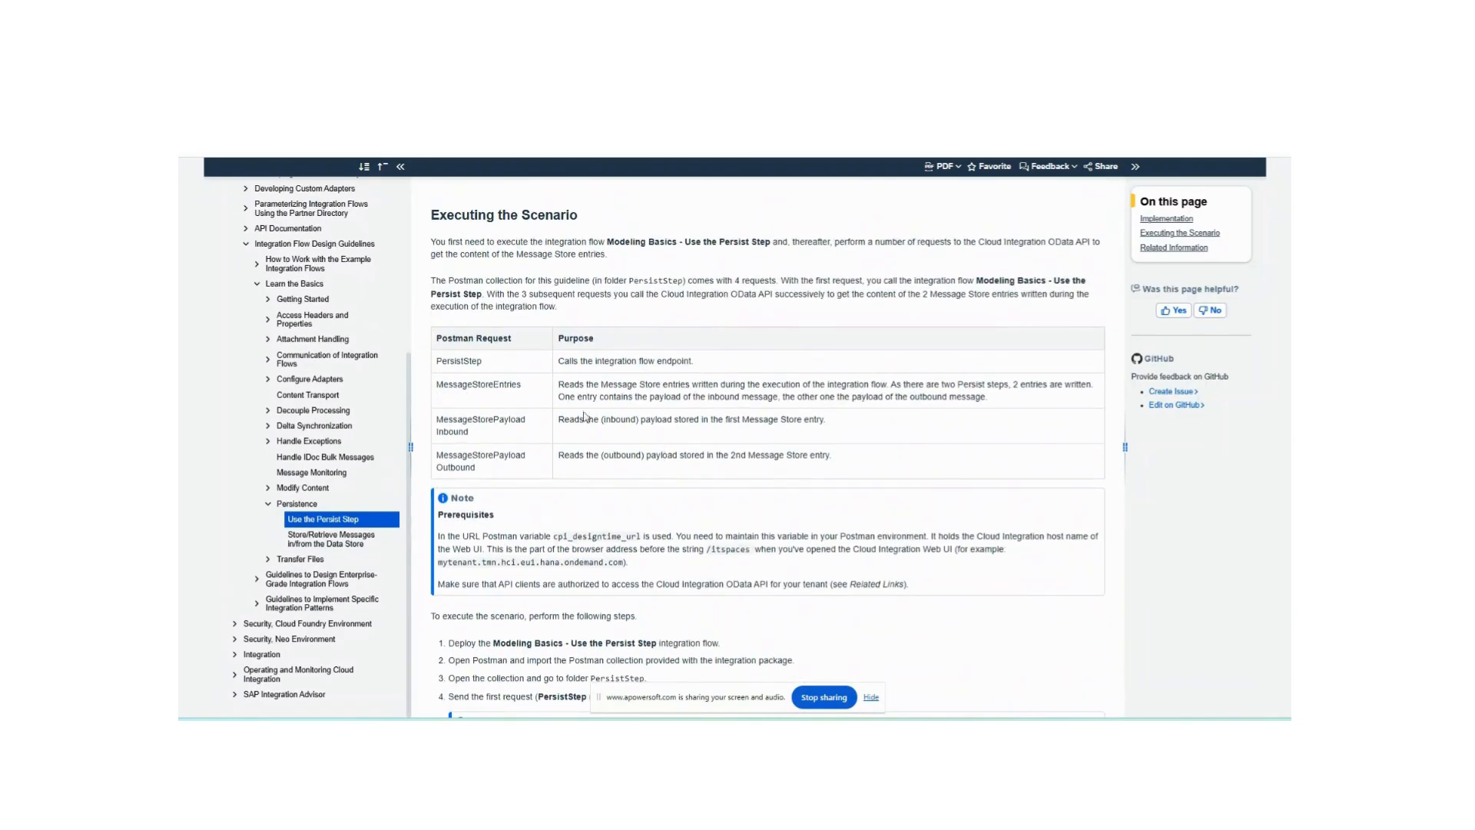
click(535, 394)
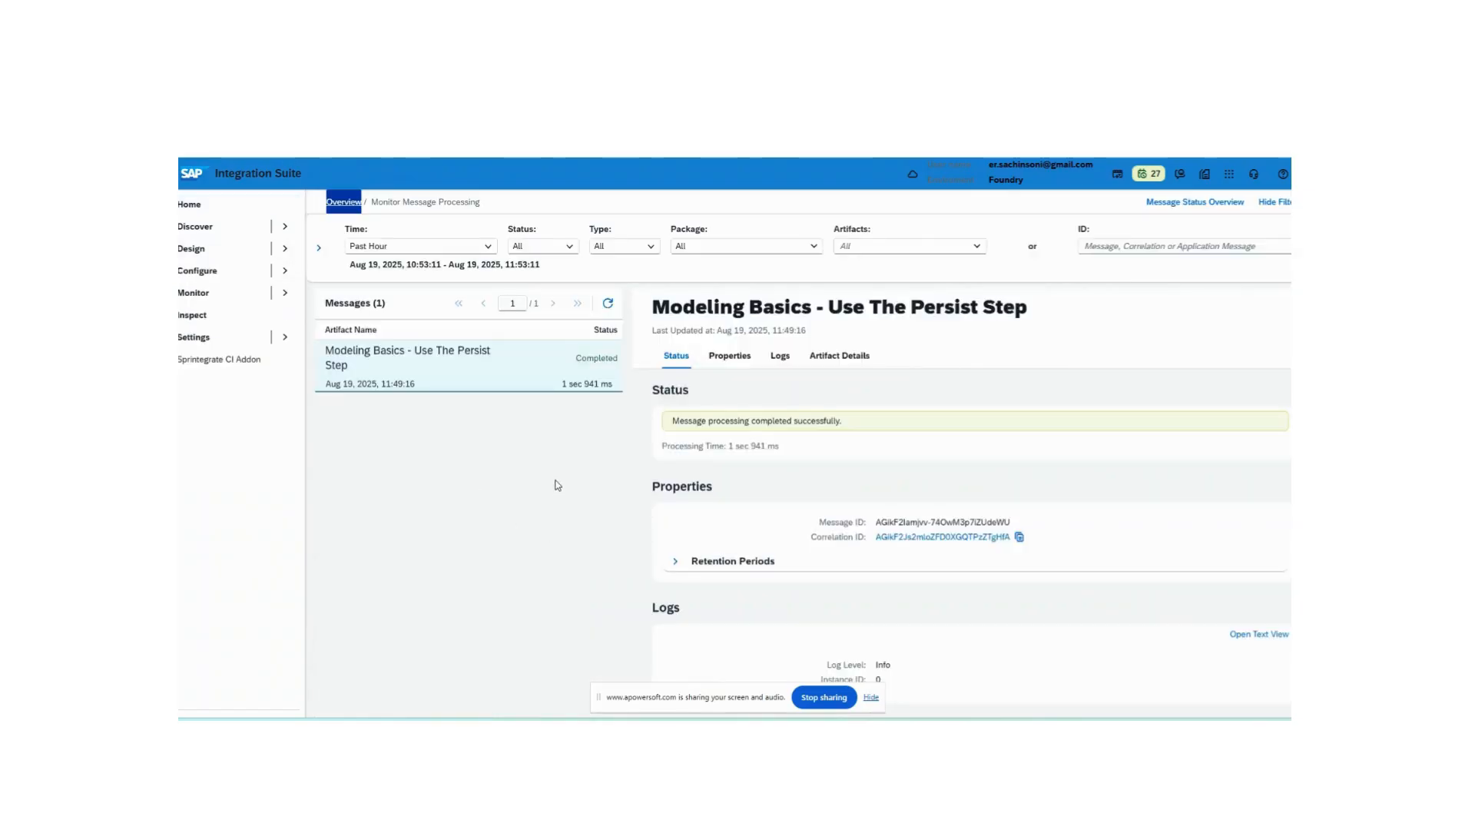
- Open the integration flow, then go to its Integration Flow Design Guidelines - Learn the Basics package and view the Documents
scroll(882, 642, down, 5)
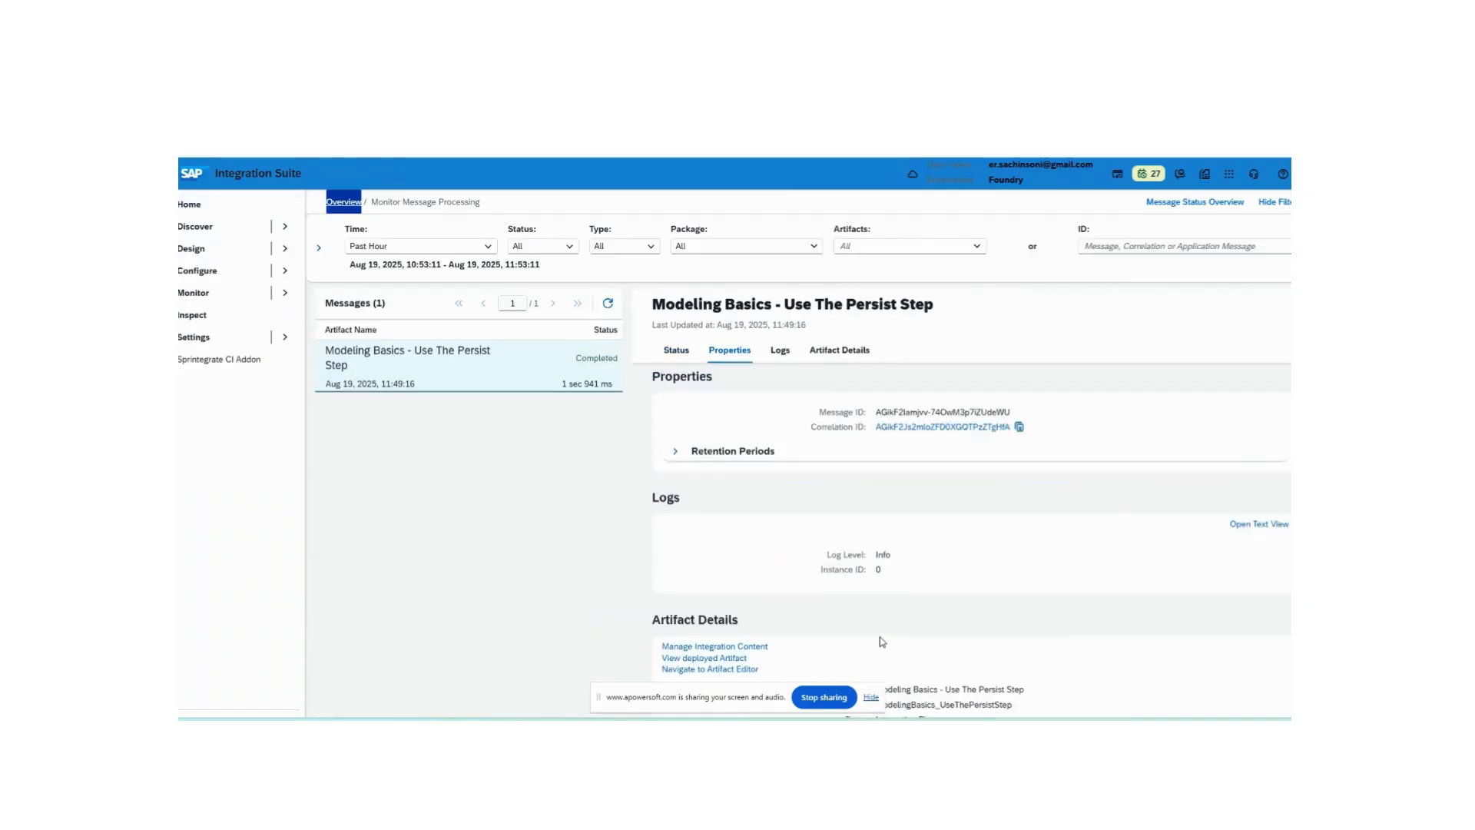
click(711, 528)
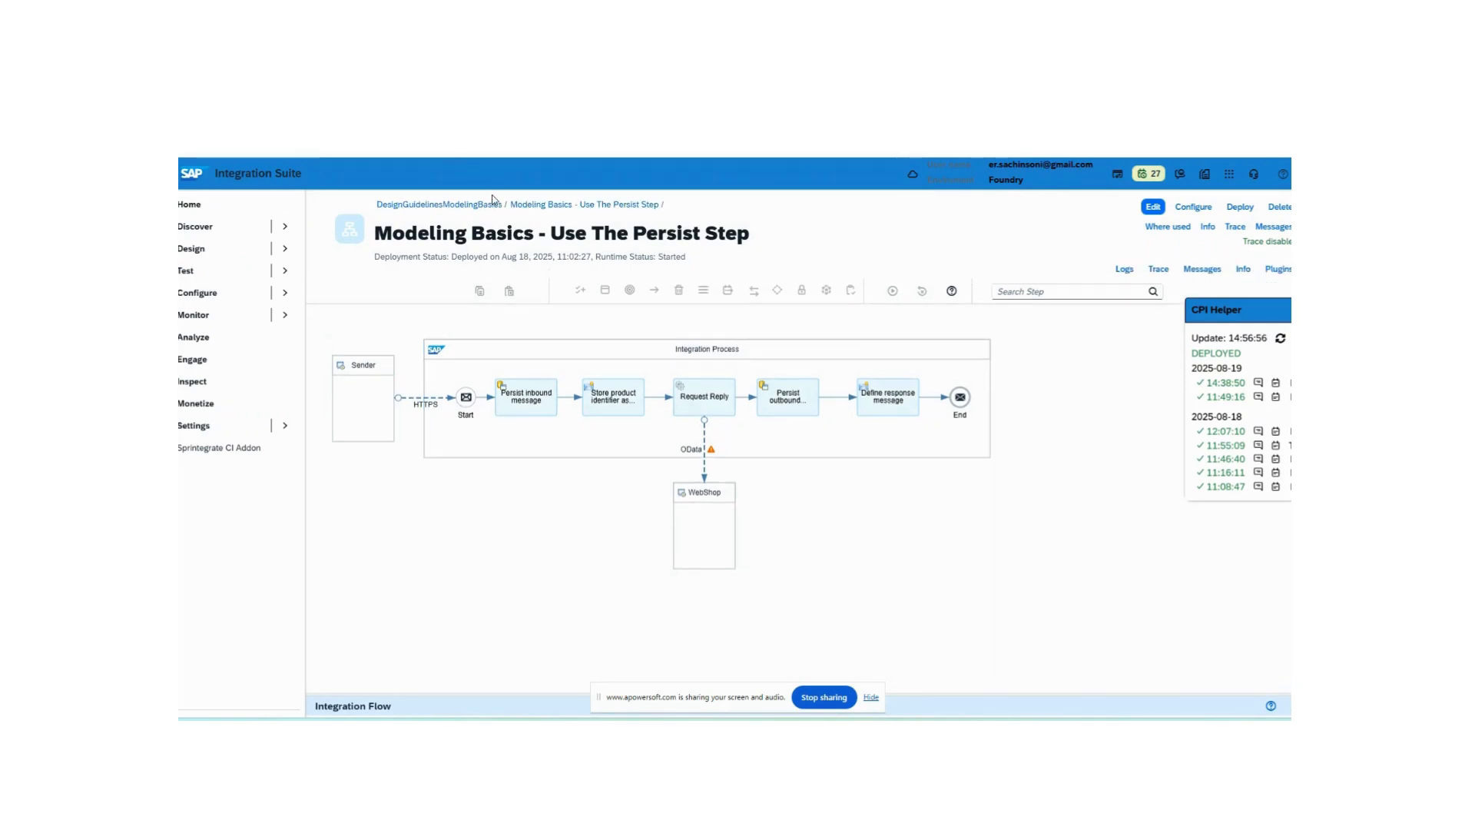
double_click(486, 205)
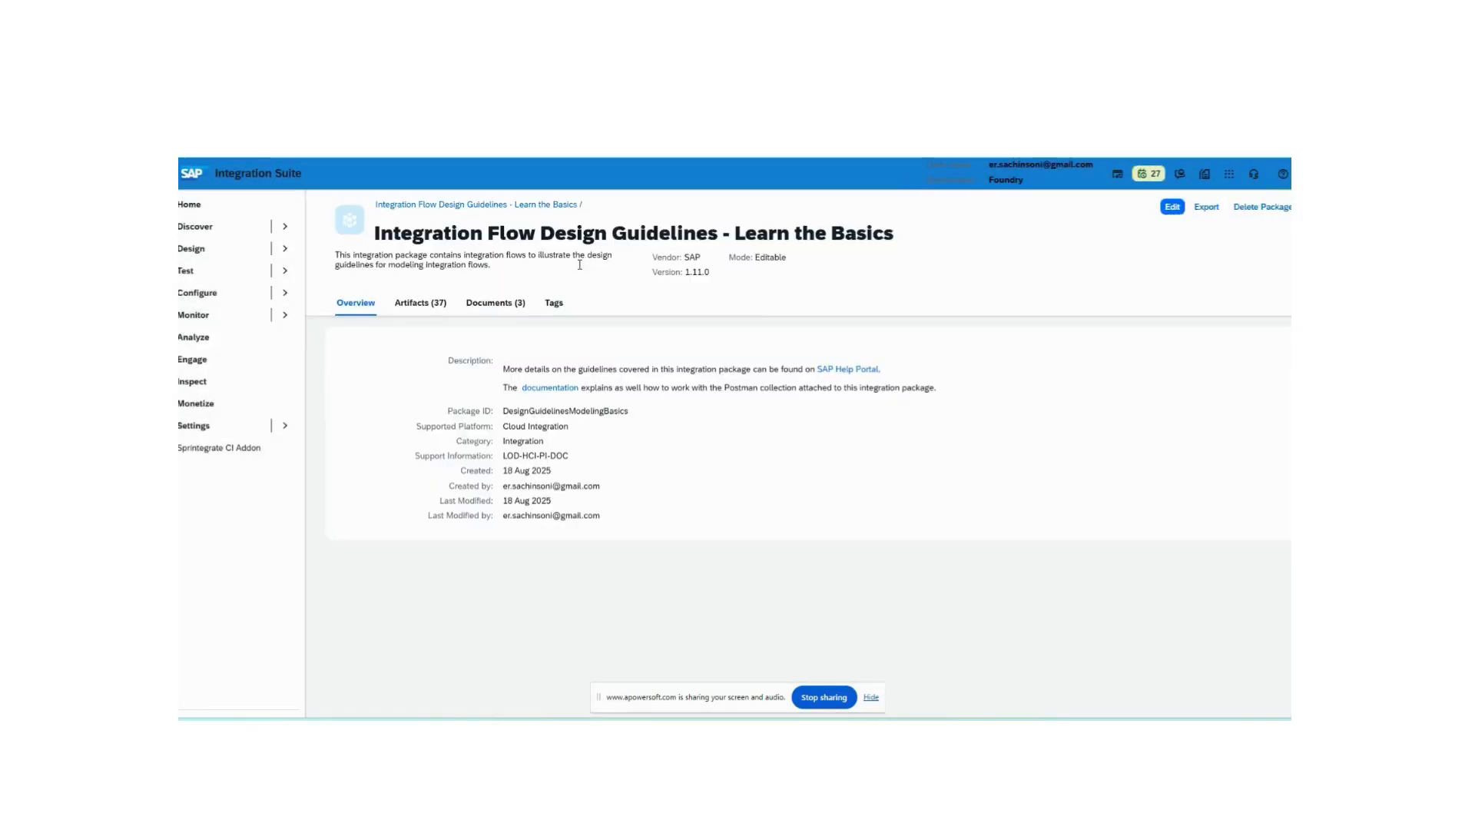
click(442, 302)
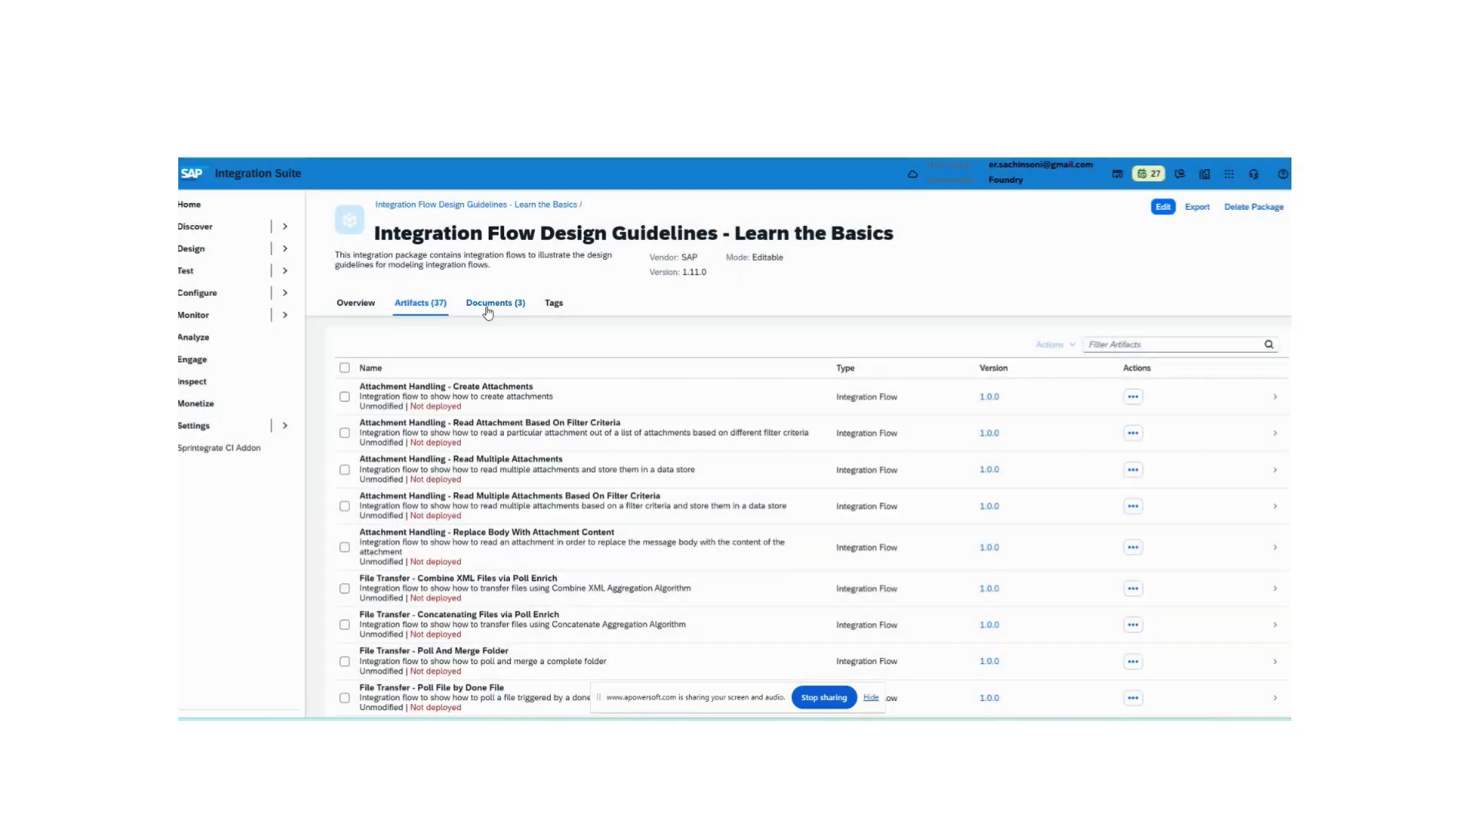
click(487, 308)
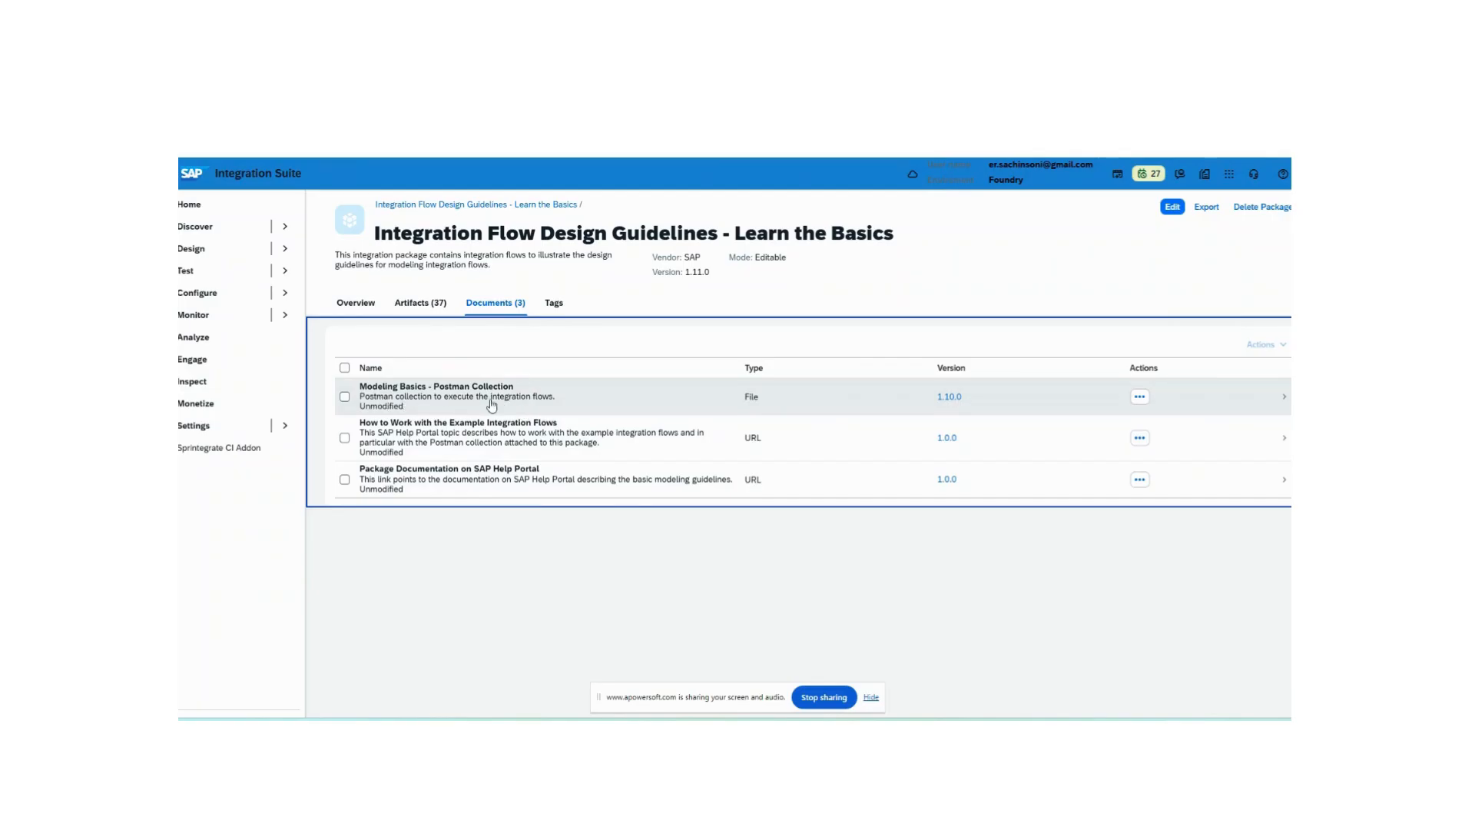
click(1140, 398)
click(1091, 409)
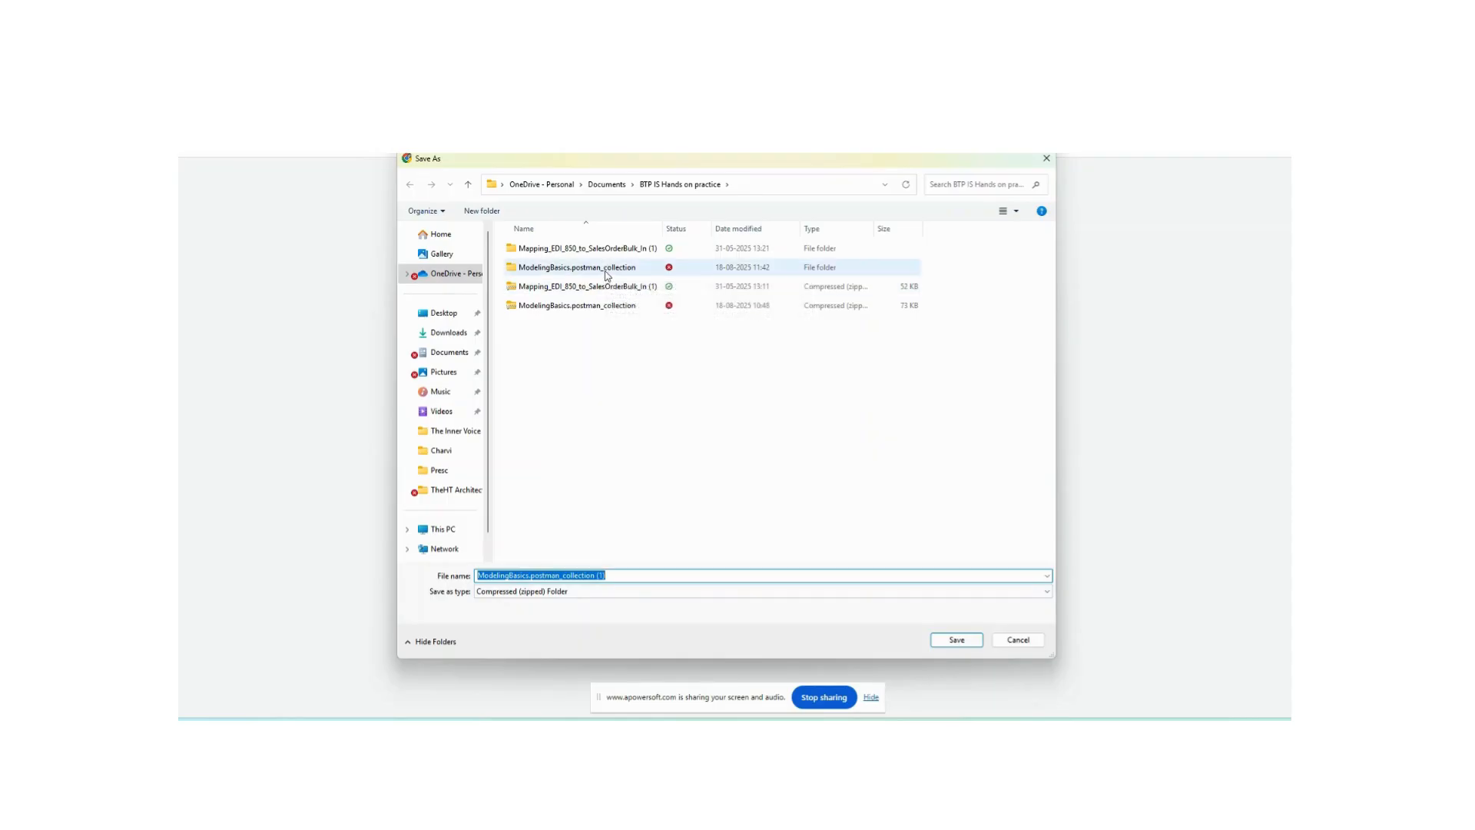
click(1019, 639)
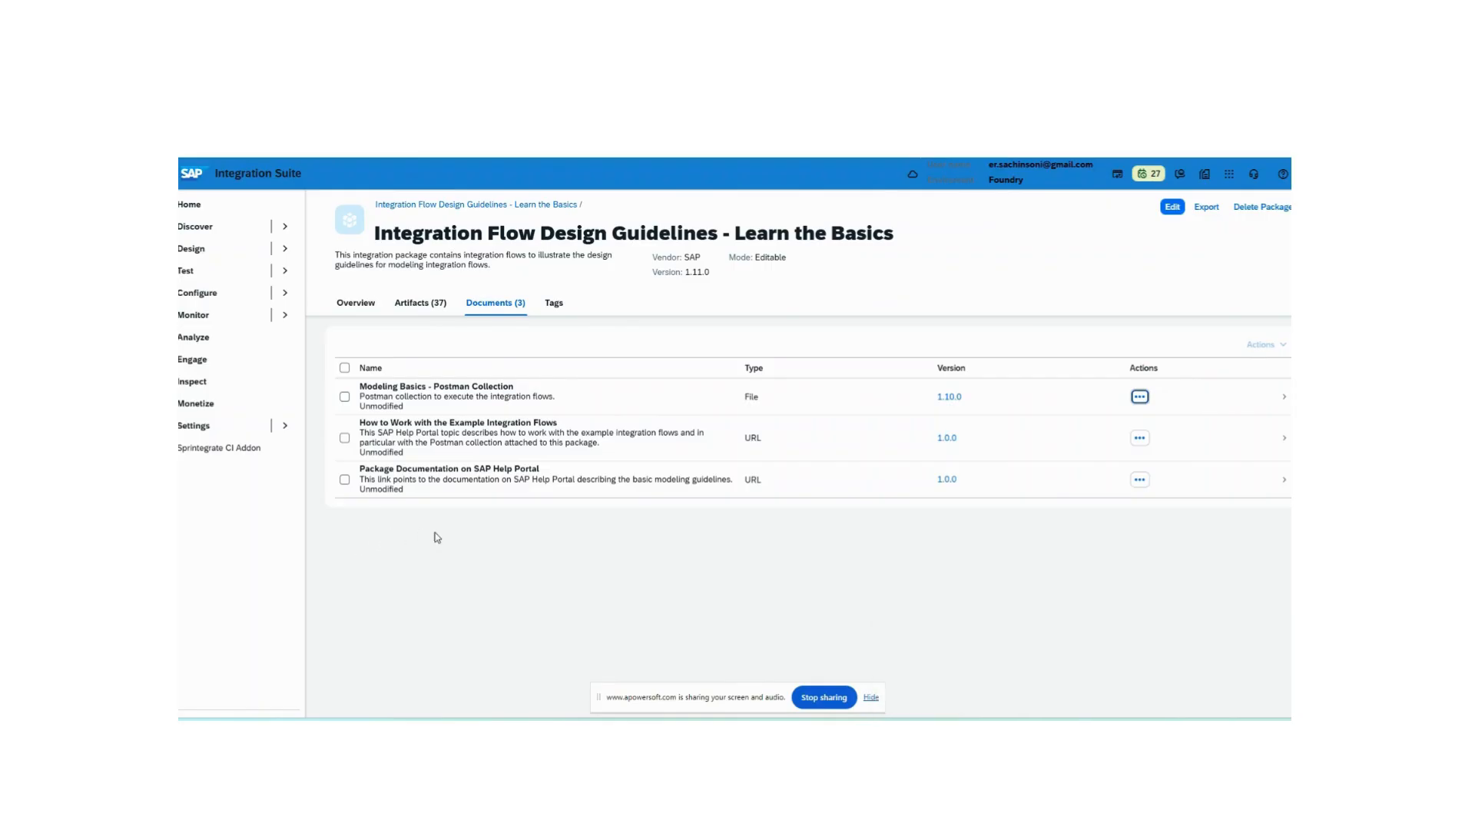
- Filter the package artifacts by "per" and open Modeling Basics - Use The Persist Step
click(543, 537)
click(420, 303)
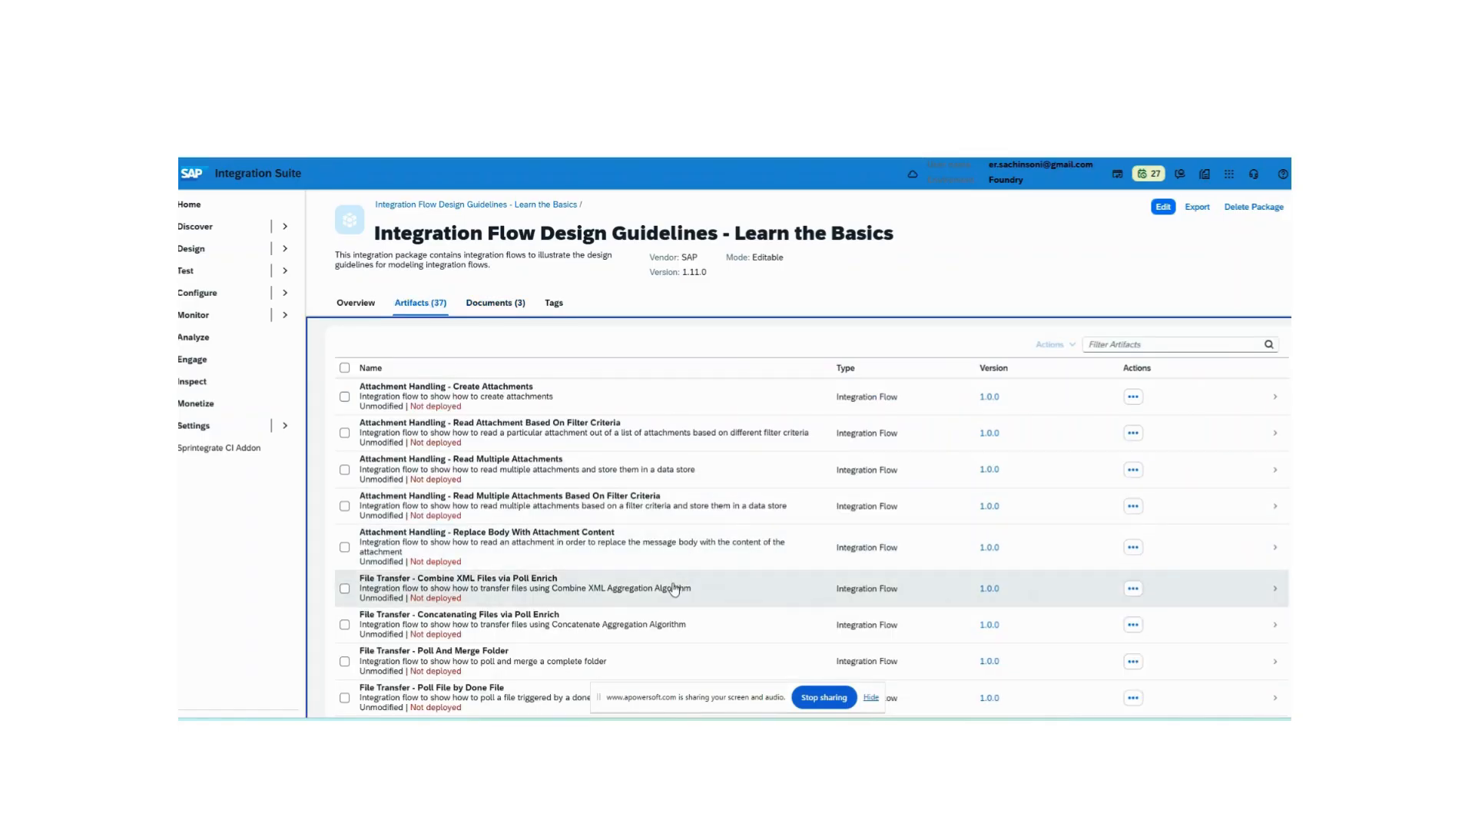
scroll(674, 588, down, 3)
scroll(675, 587, up, 4)
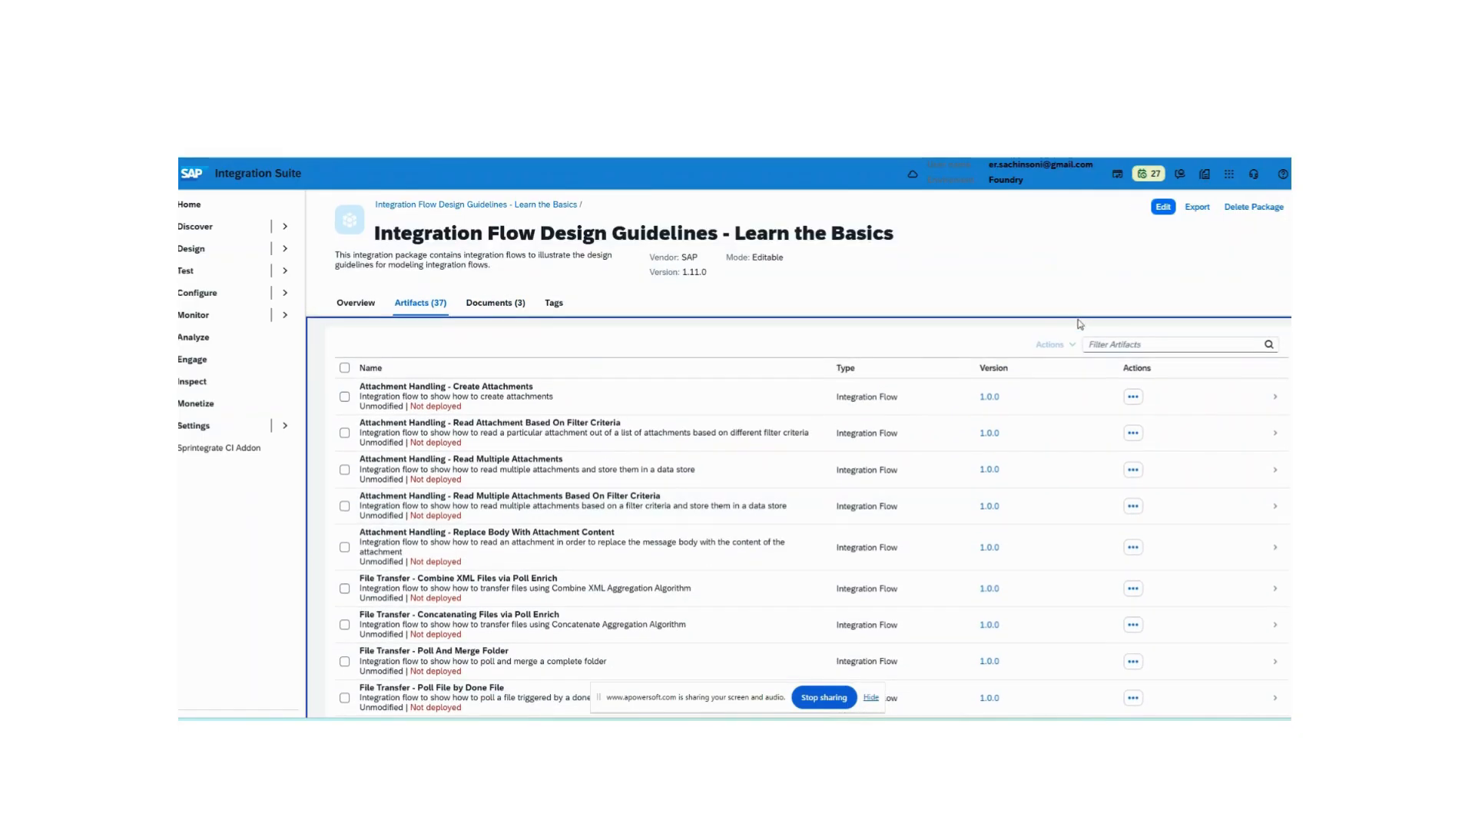
click(1163, 339)
text(per)
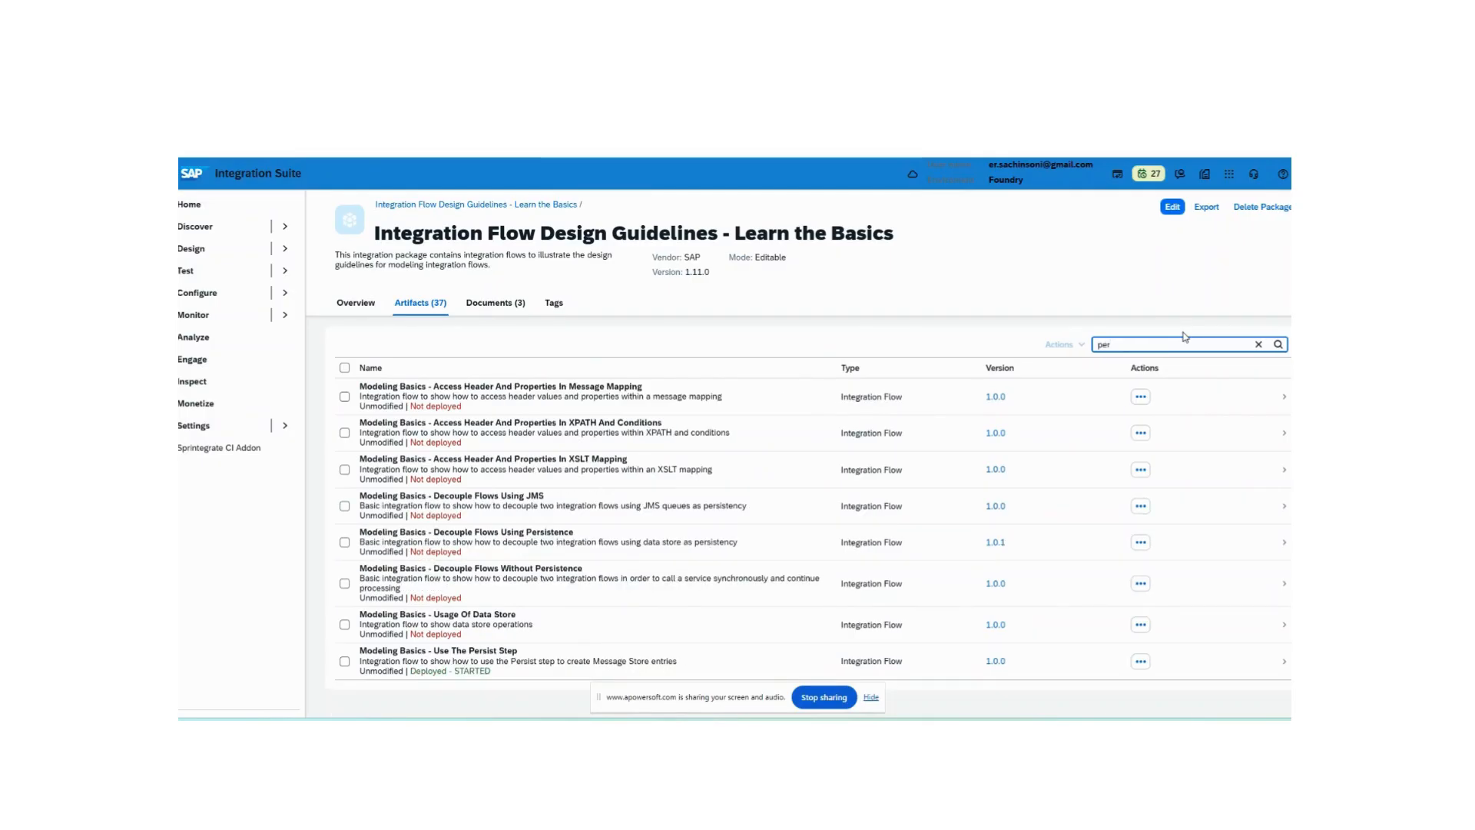
click(563, 652)
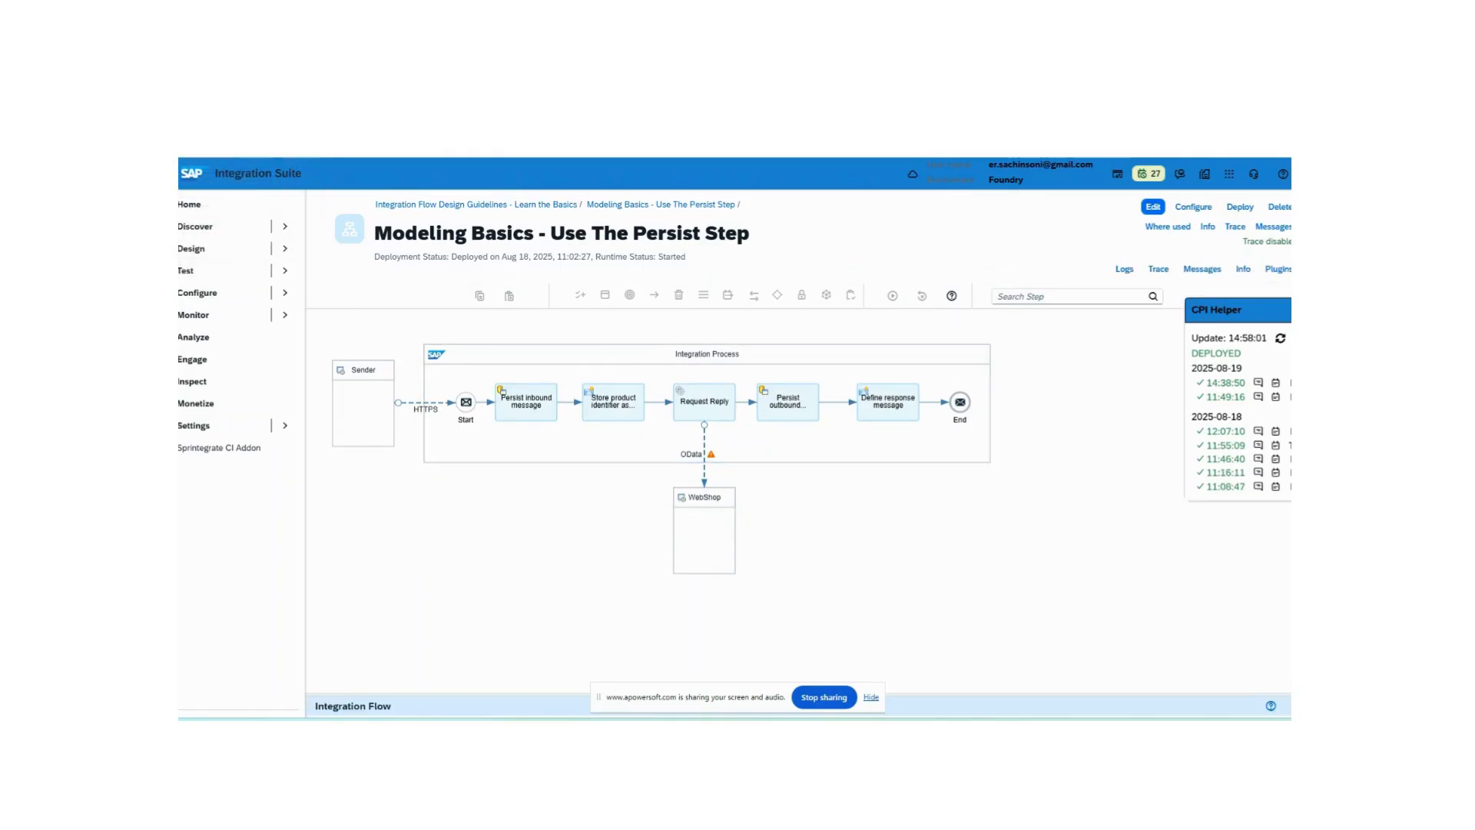
- Switch between the Integration Suite and the Executing the Scenario documentation to review the Postman requests table
click(189, 203)
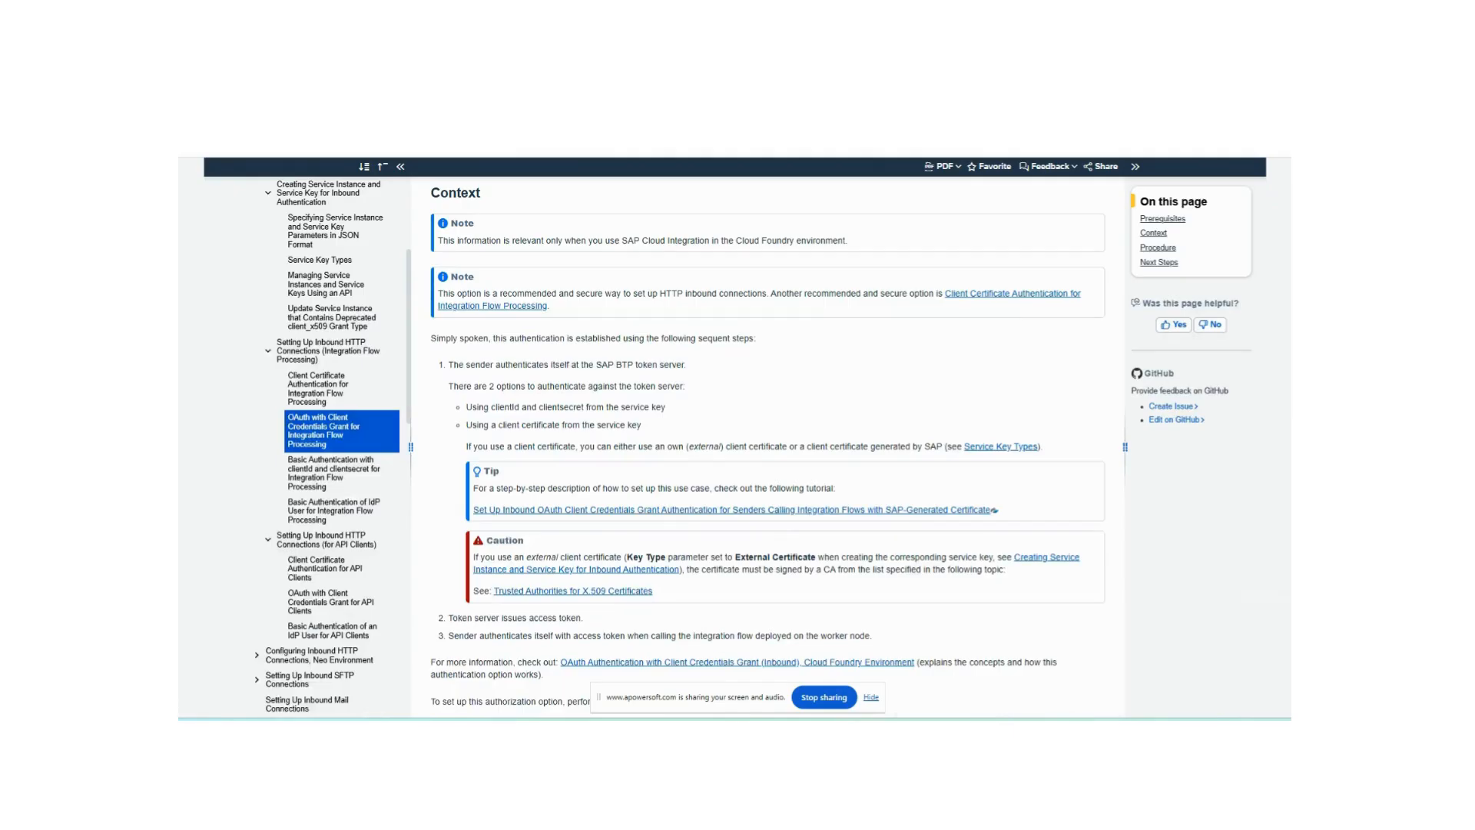
scroll(726, 485, down, 7)
scroll(727, 484, up, 10)
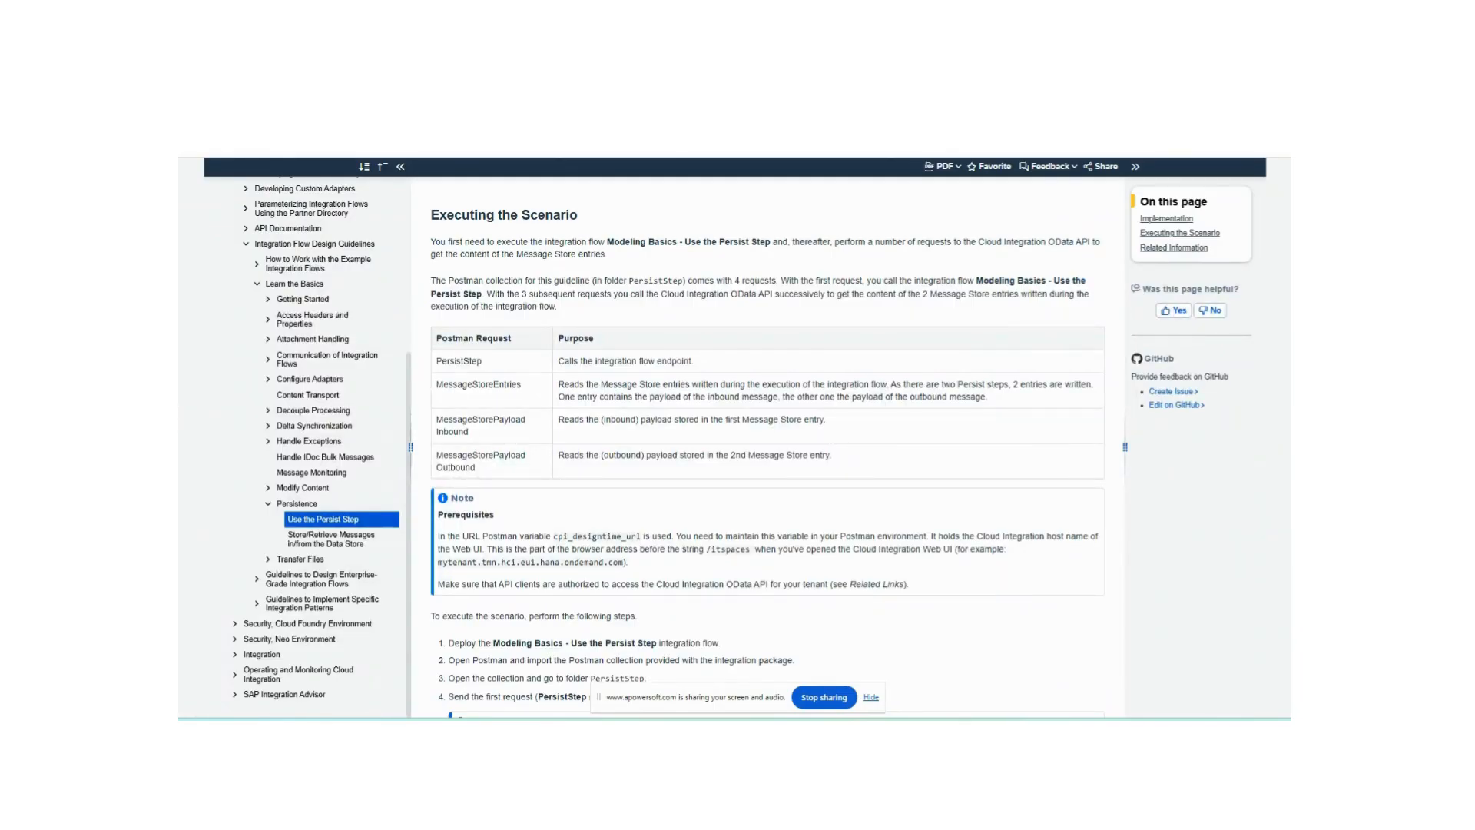
key(ctrl+Tab)
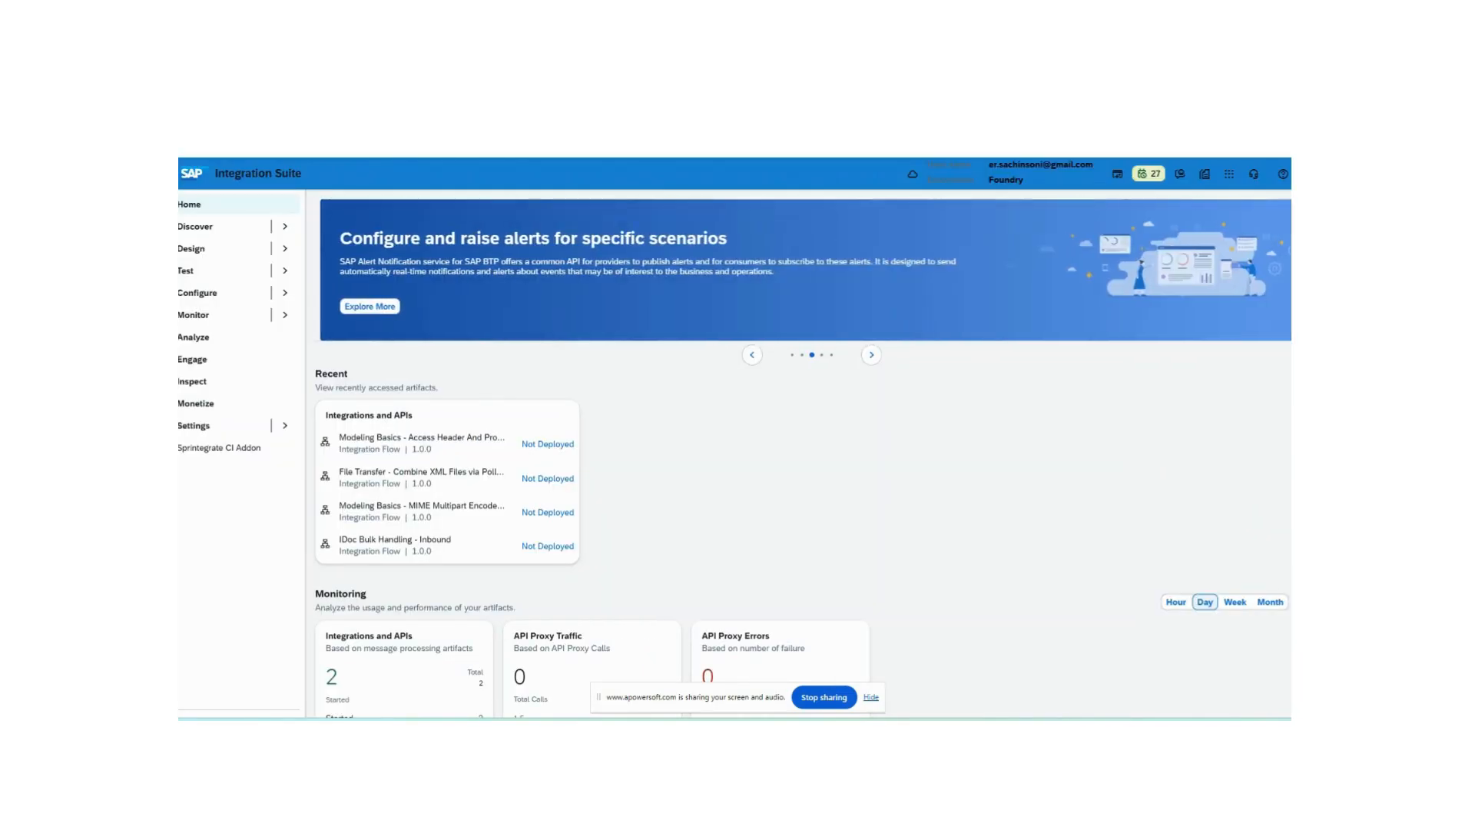
key(ctrl+Tab)
key(ctrl+Tab)
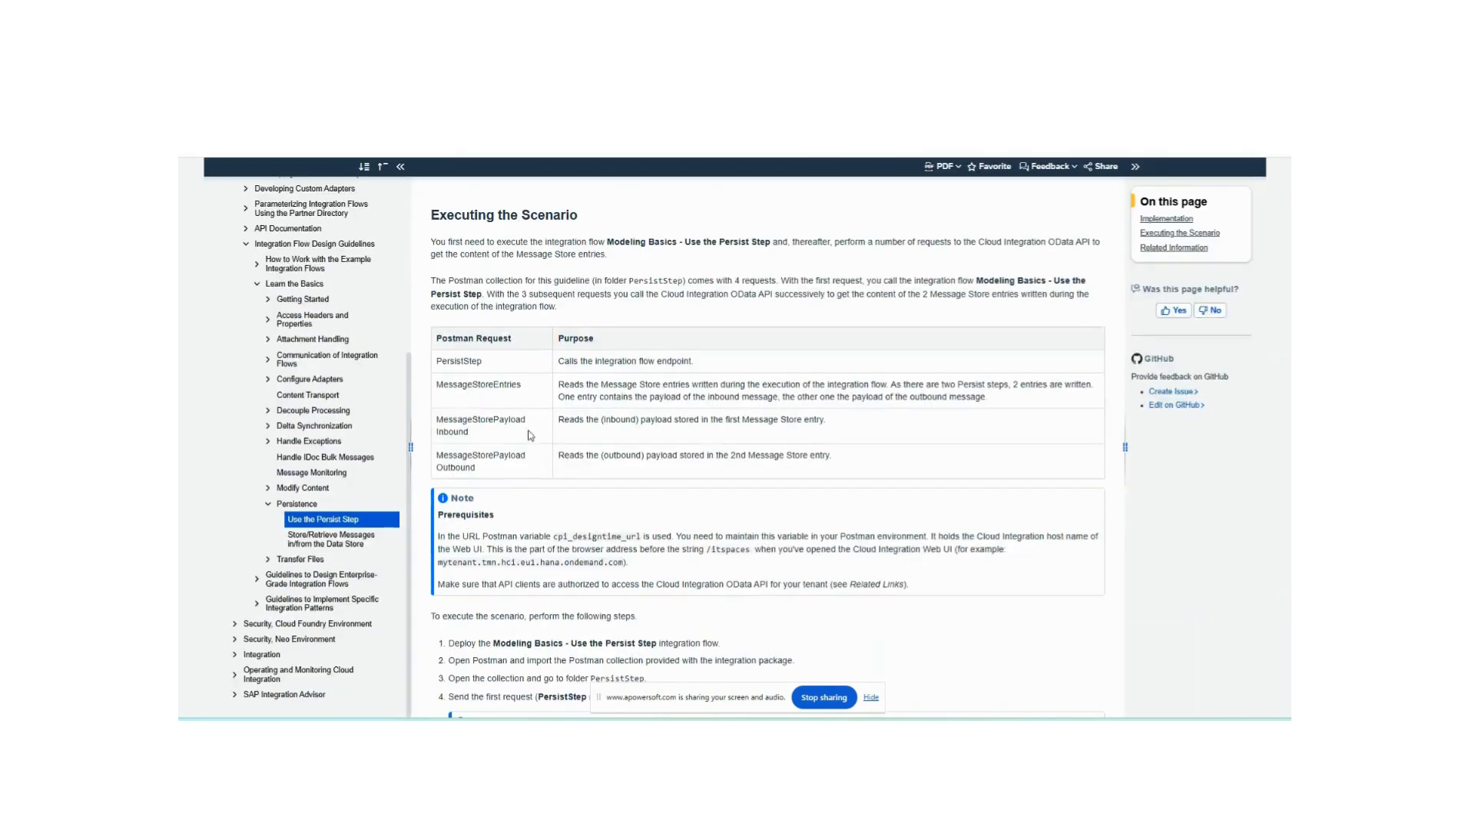
- Copy MessageStoreEntries from the documentation, paste it into the artifact filter, then clear the filter
drag(526, 384, 444, 380)
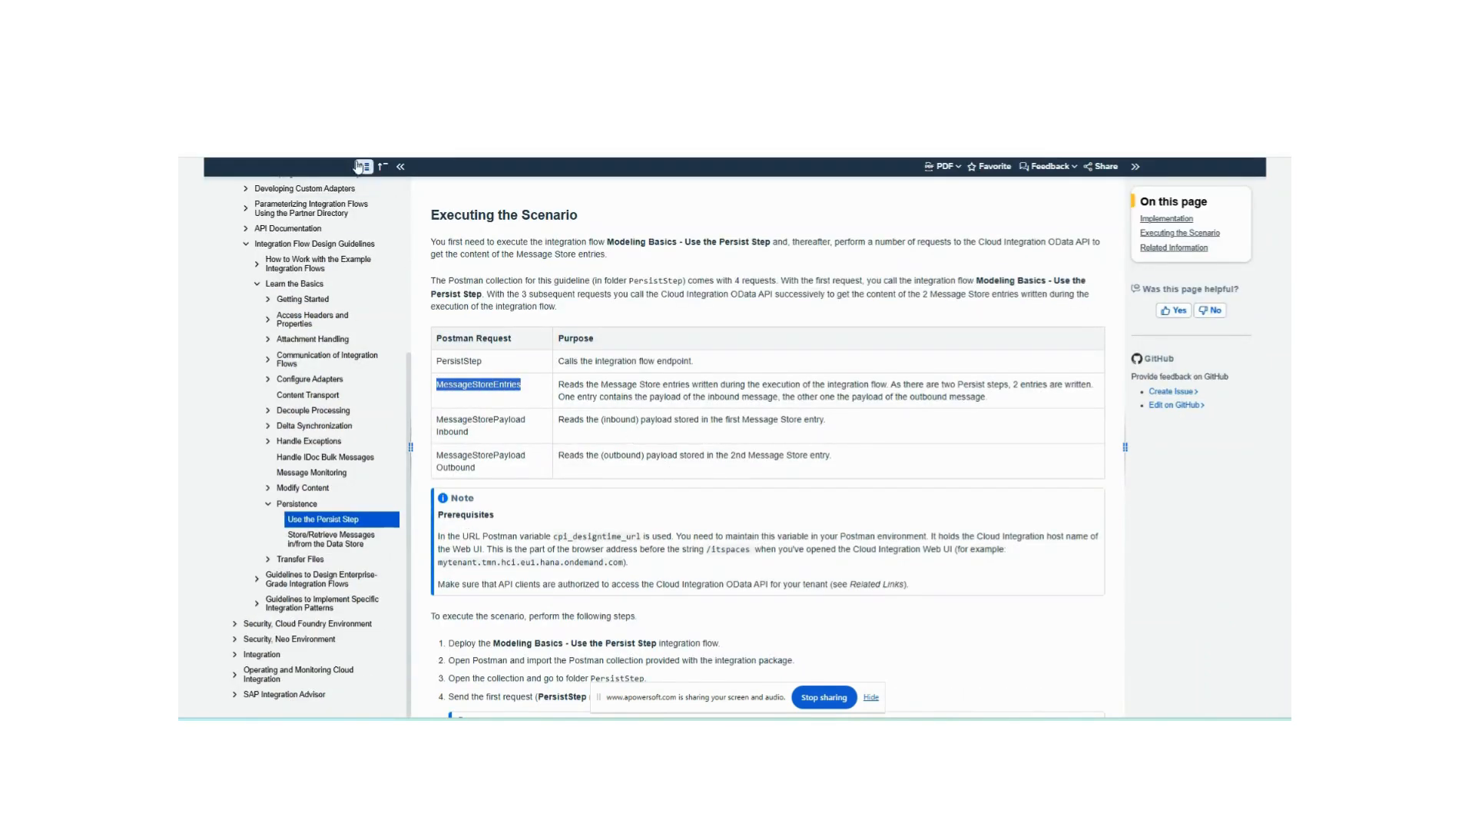
key(ctrl+Tab)
triple_click(545, 205)
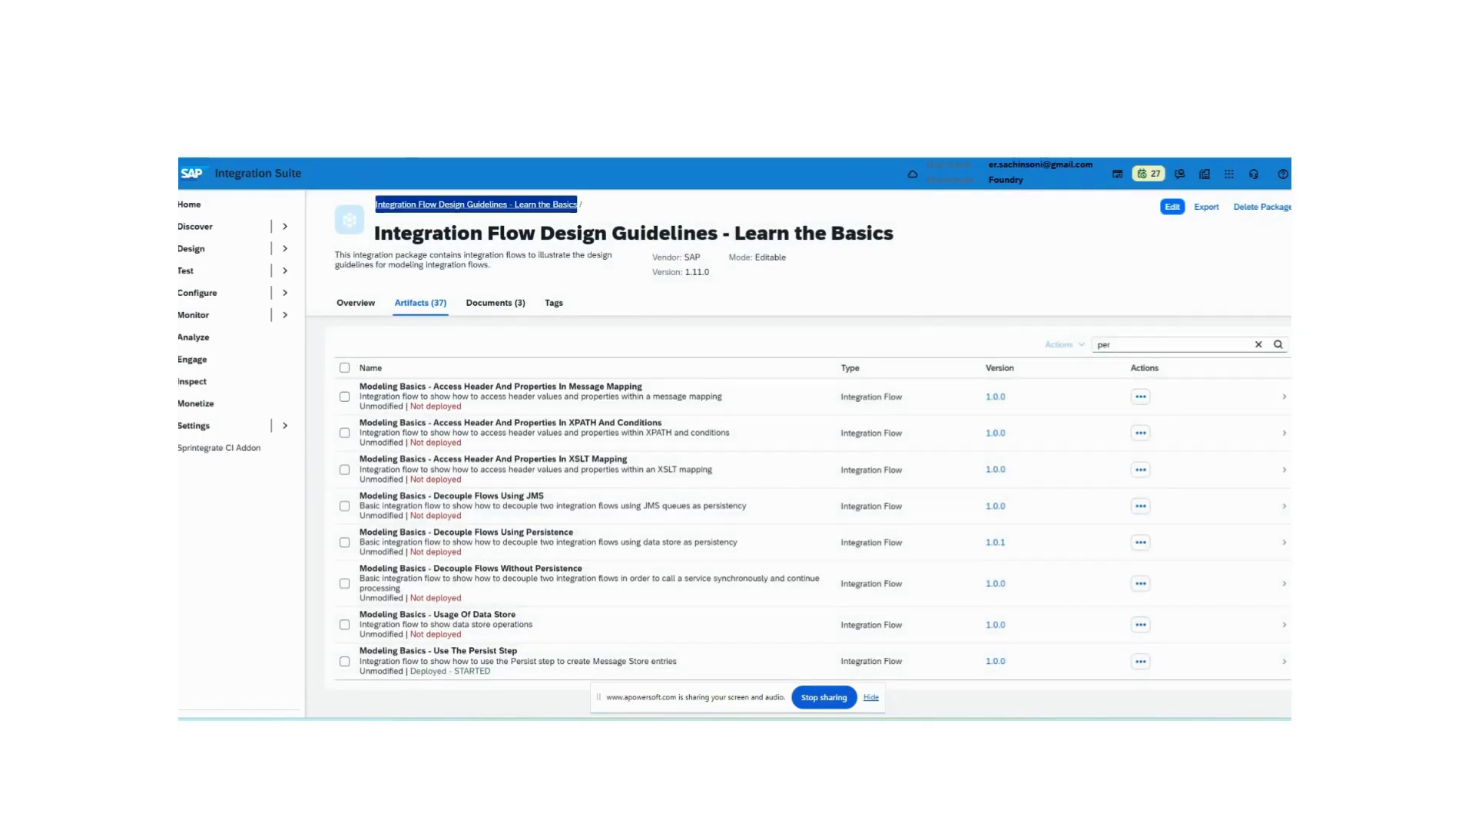
double_click(1097, 346)
text(MessageStoreEntries)
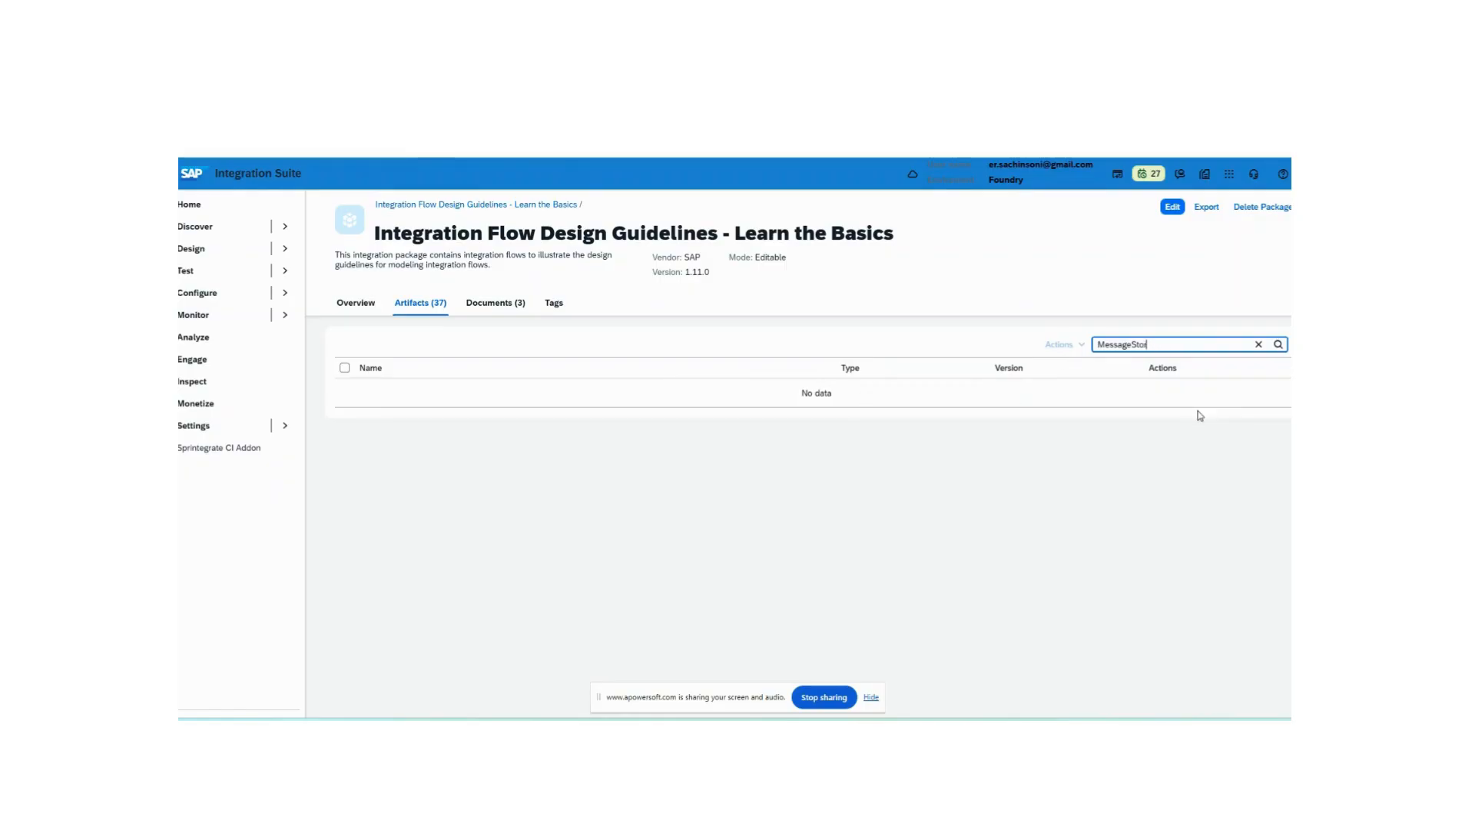
key(BackSpace)
key(BackSpace)
key(BackSpace)
key(BackSpace)
key(BackSpace)
key(BackSpace)
key(BackSpace)
key(BackSpace)
key(BackSpace)
key(BackSpace)
key(BackSpace)
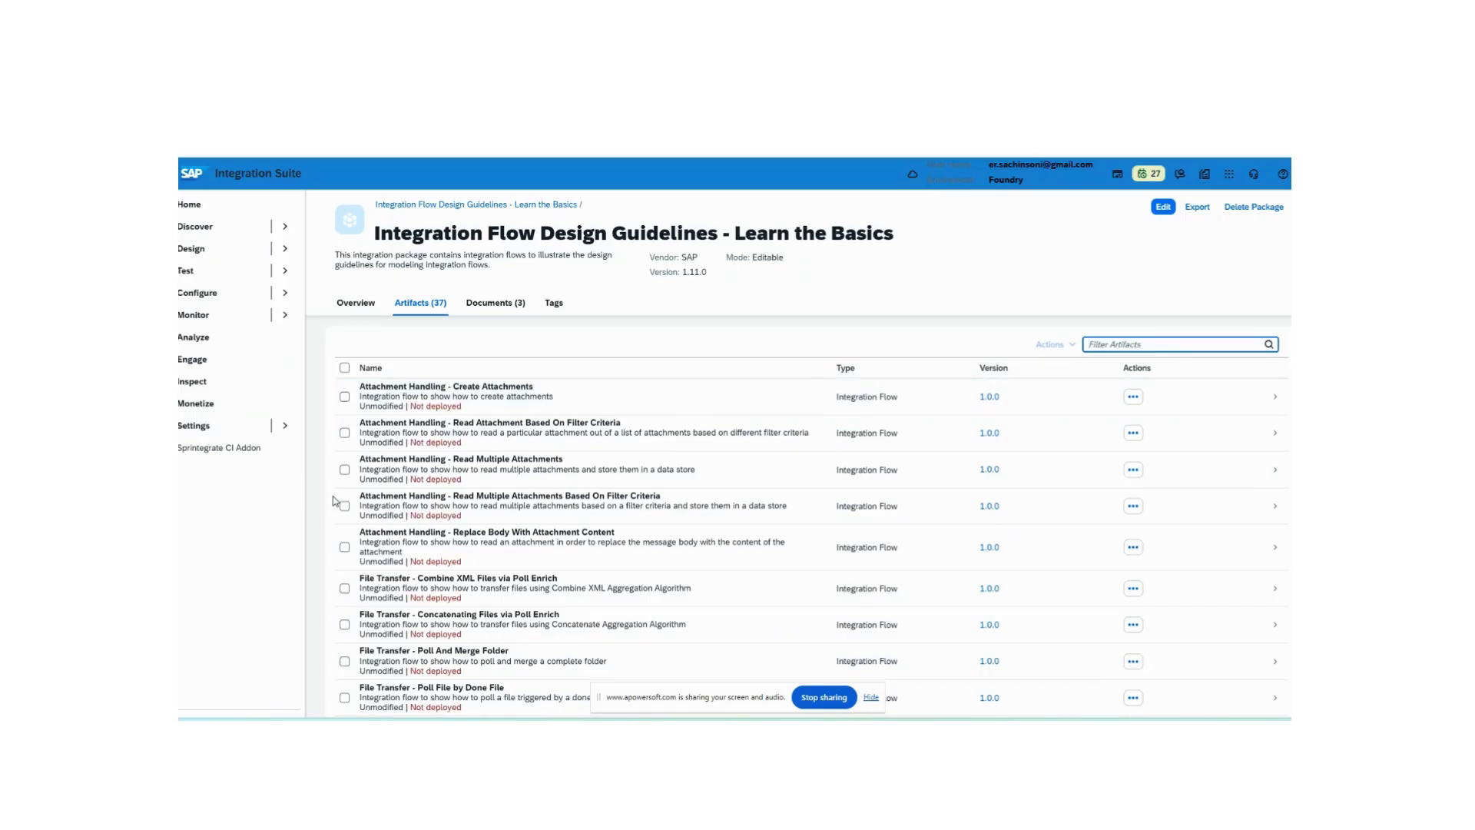
- Filter the package artifacts by "message" and browse the matching integration flows
scroll(529, 513, down, 3)
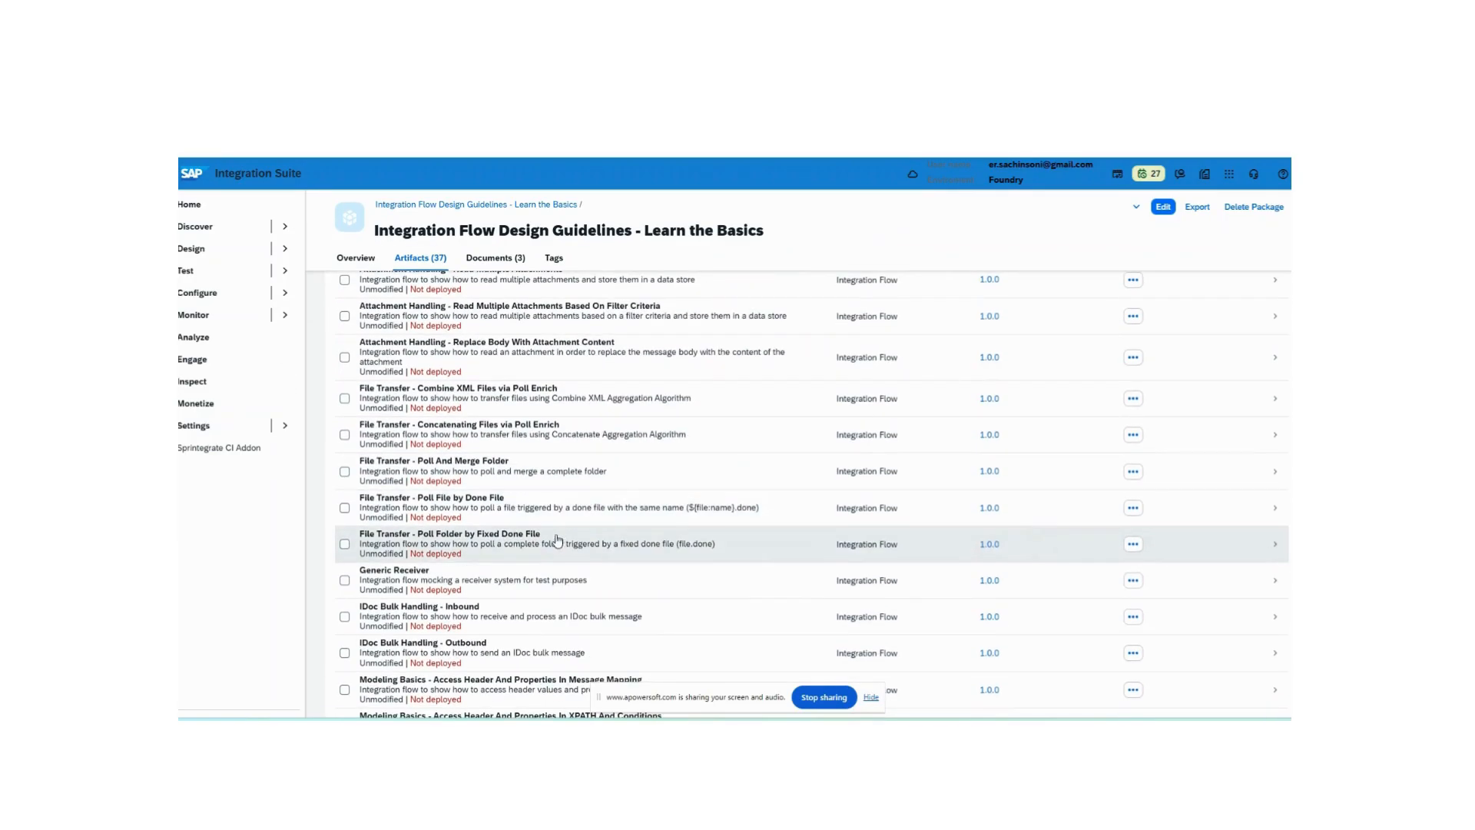
scroll(1093, 329, up, 5)
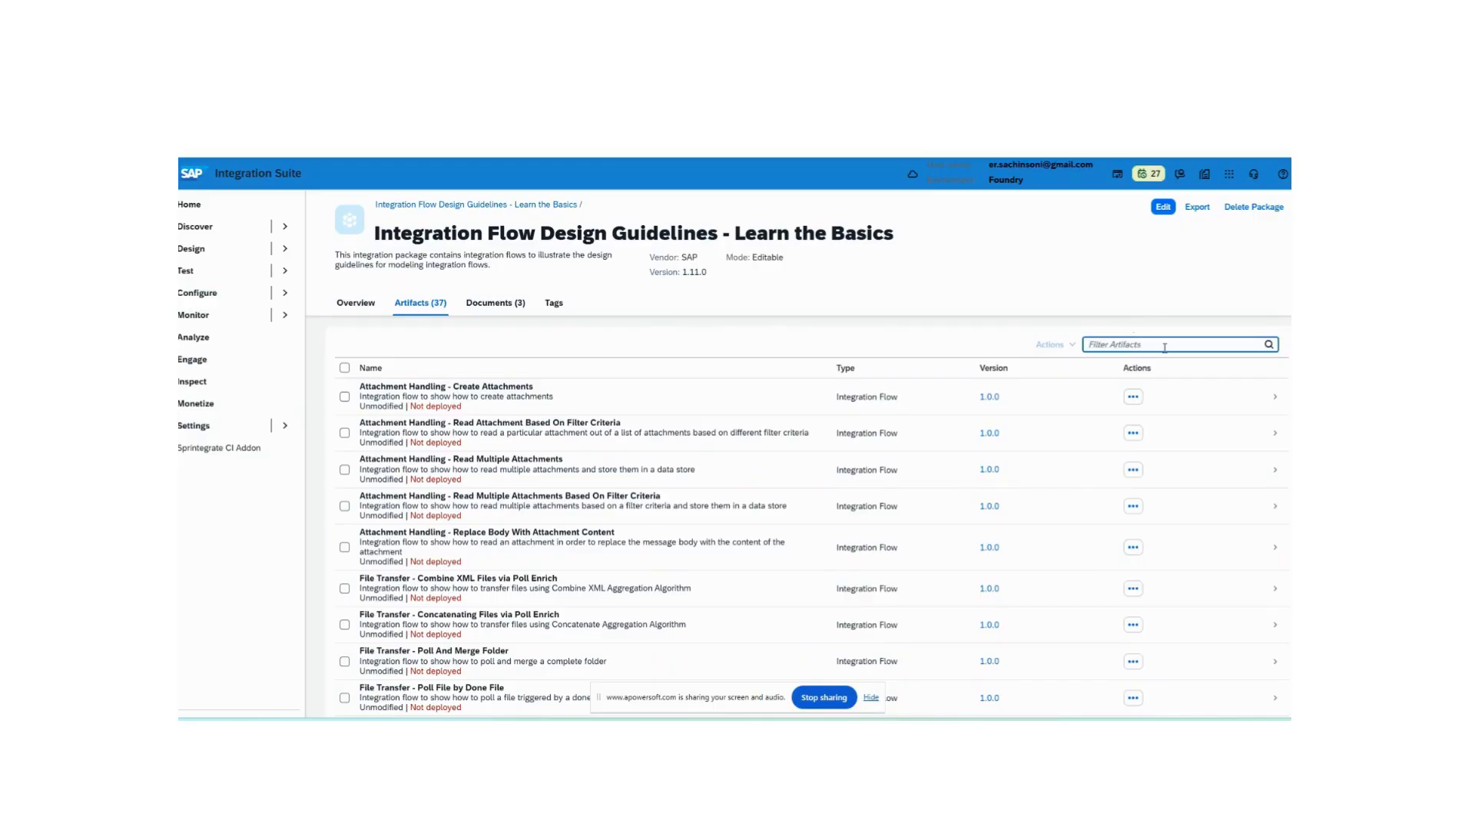
text(message)
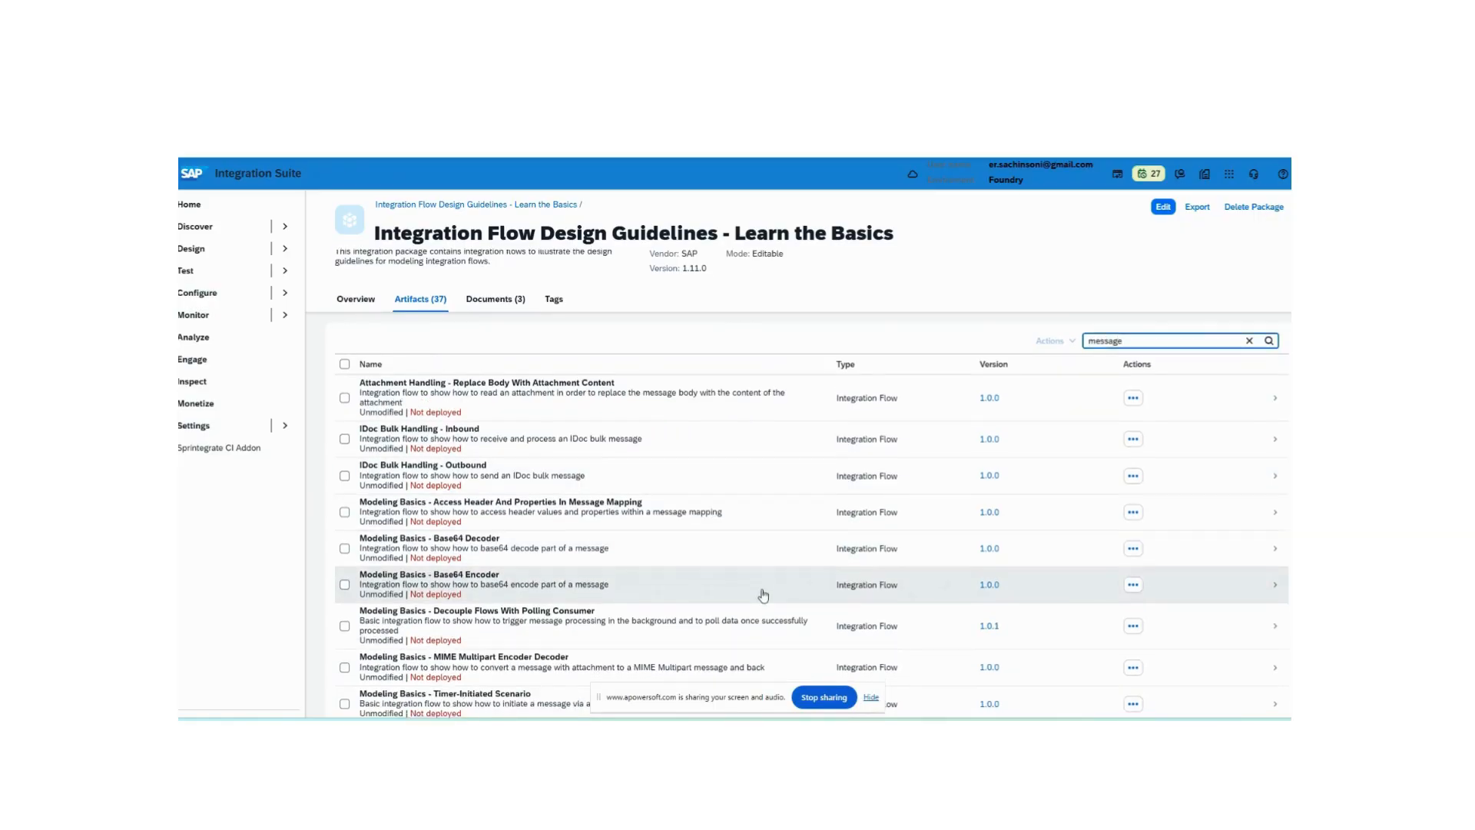
scroll(761, 596, down, 2)
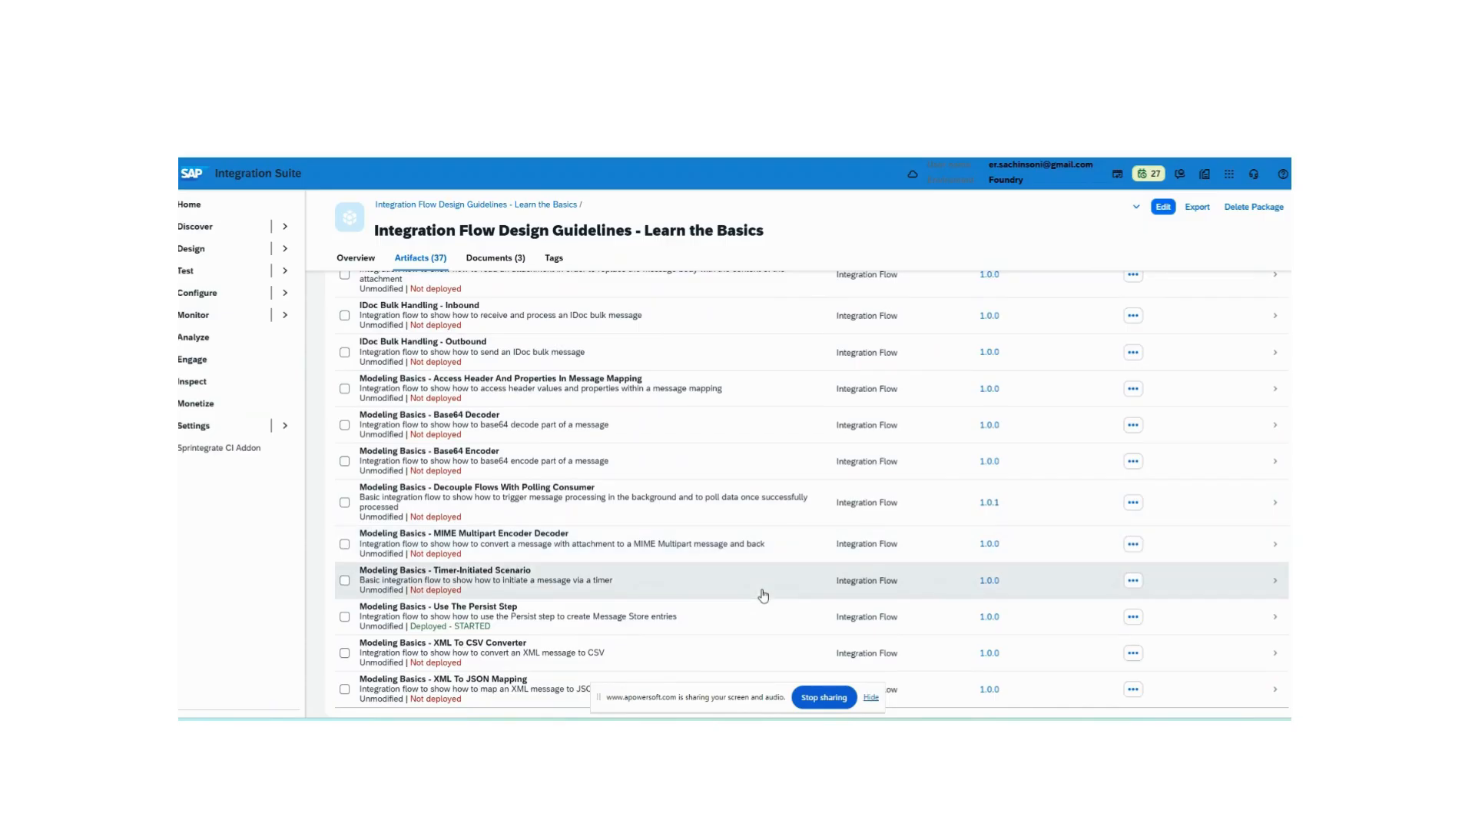
scroll(763, 595, up, 2)
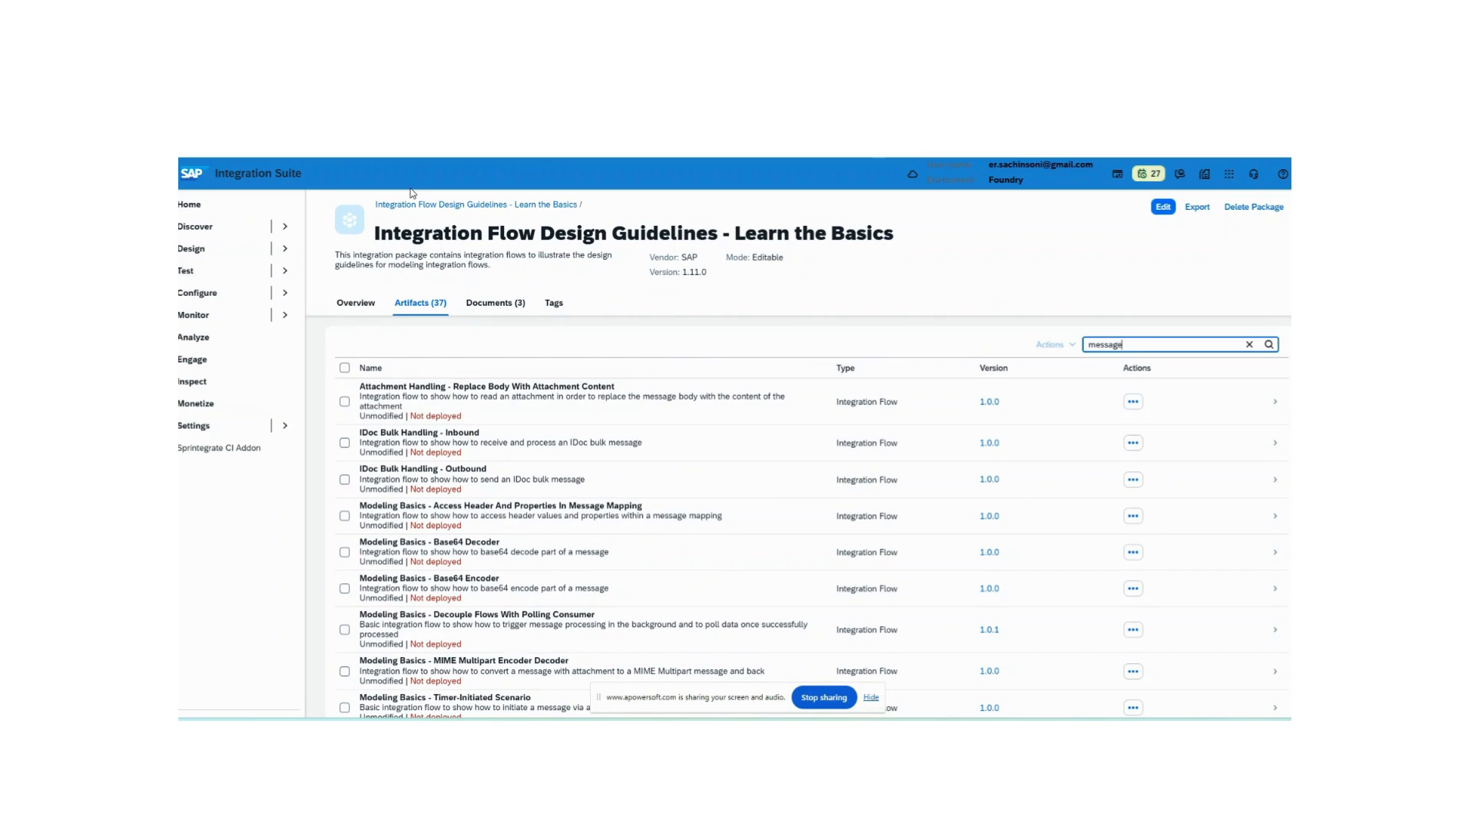
scroll(566, 569, down, 2)
scroll(567, 570, up, 2)
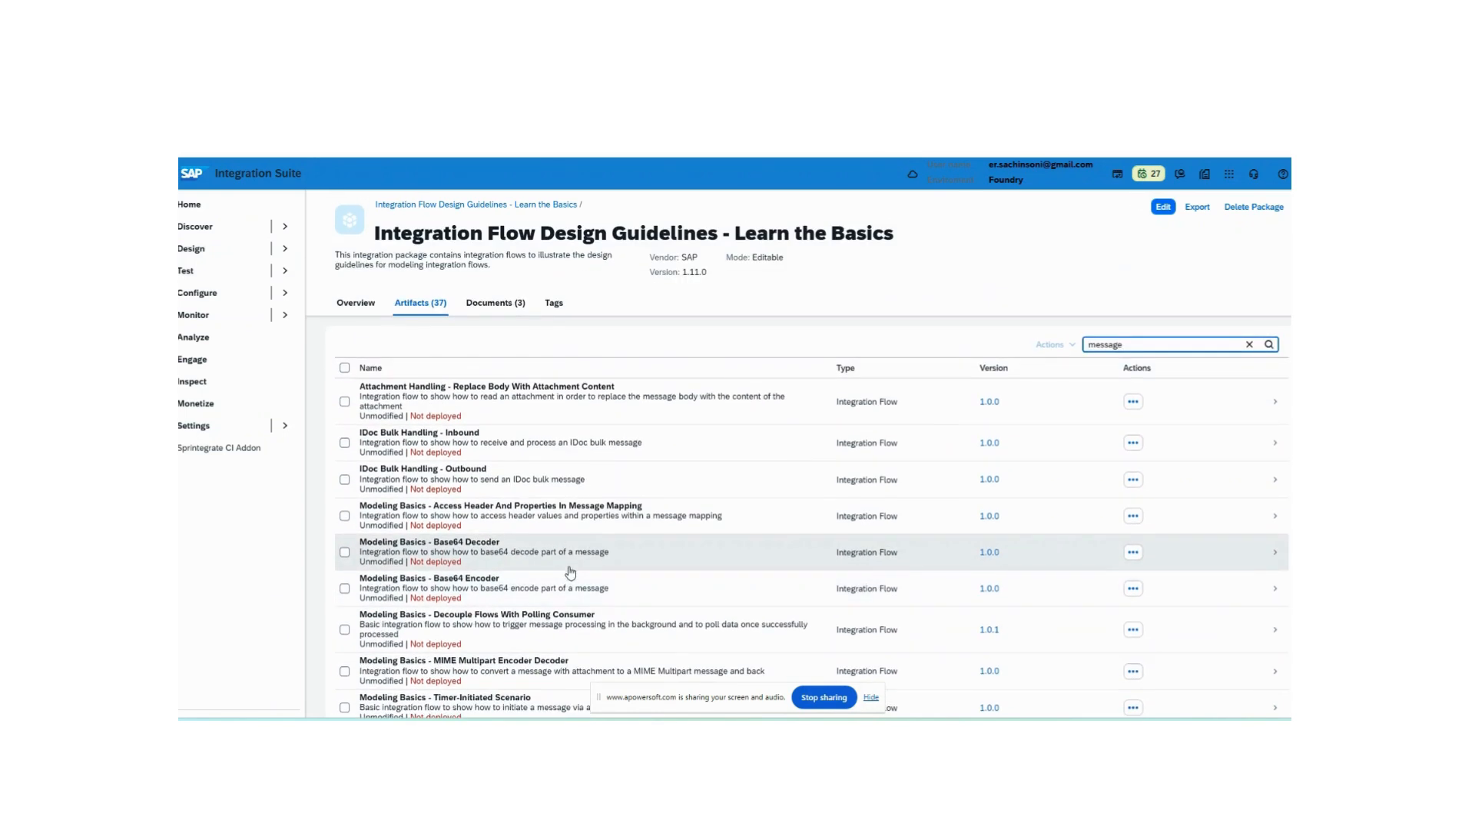
scroll(561, 576, down, 1)
scroll(554, 592, down, 1)
scroll(538, 615, up, 2)
scroll(523, 626, down, 2)
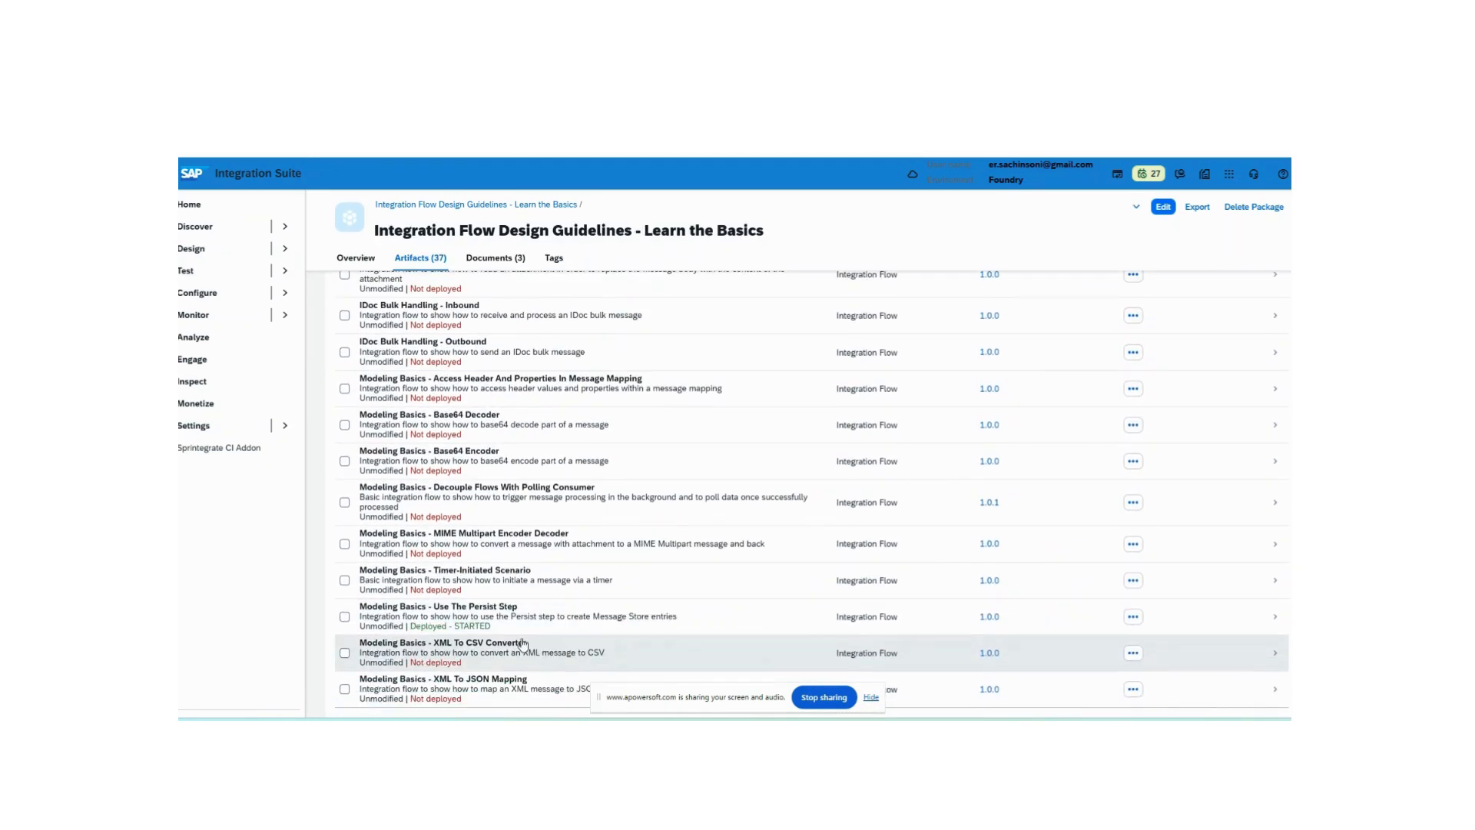
- Switch to Postman and widen the collections sidebar
click(517, 631)
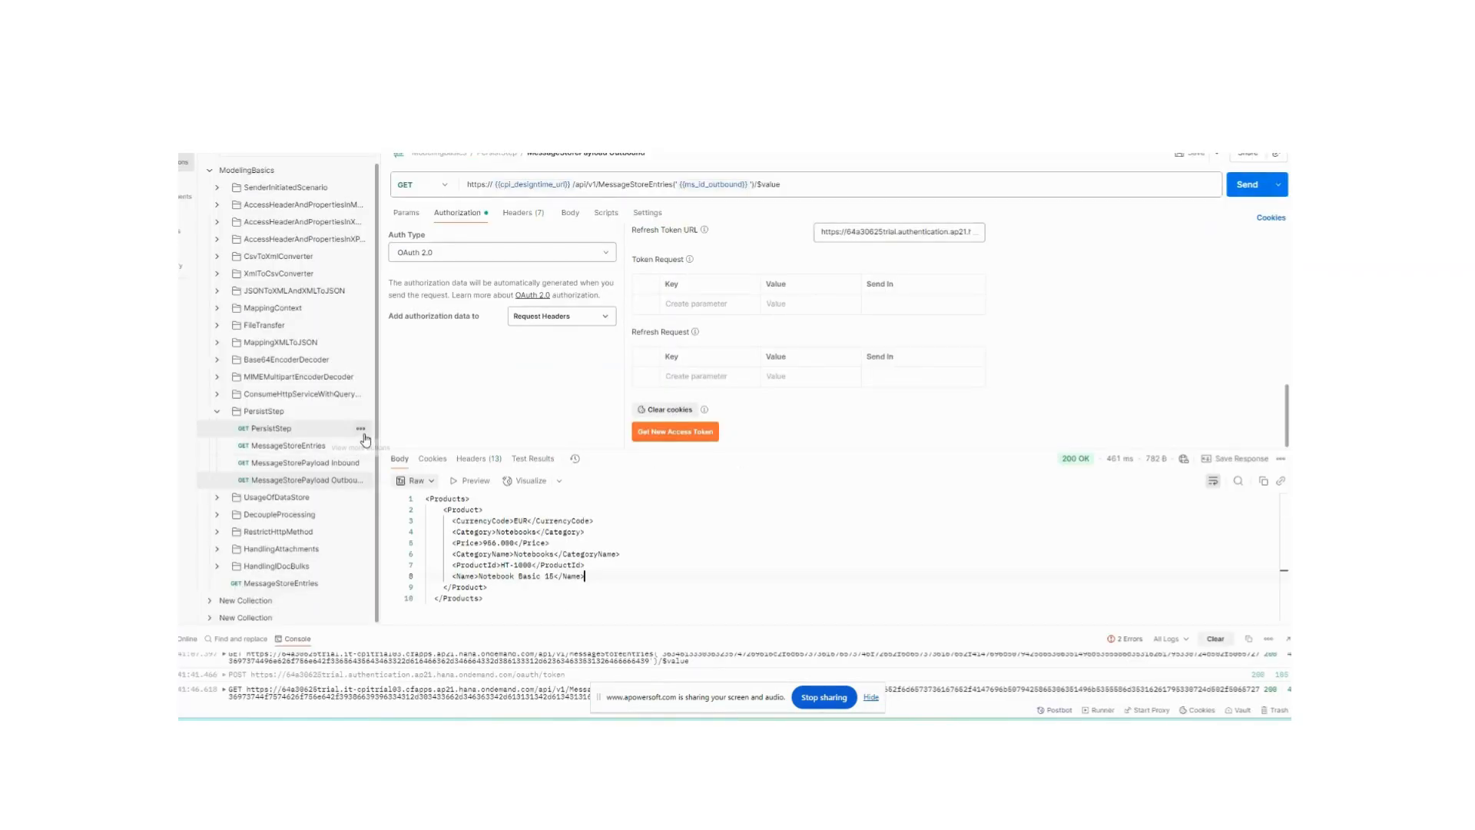
drag(380, 431, 498, 431)
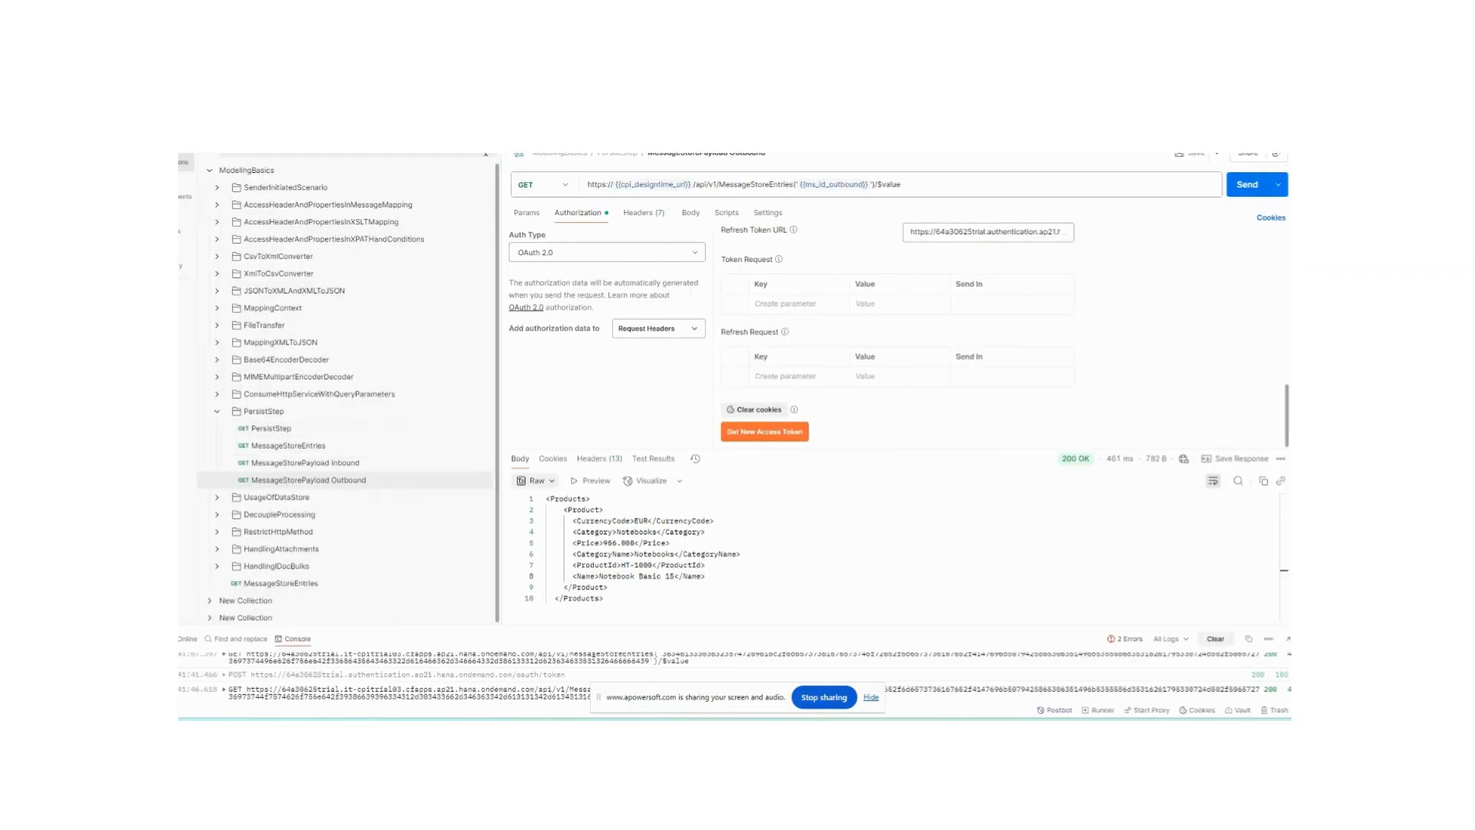
key(ctrl+o)
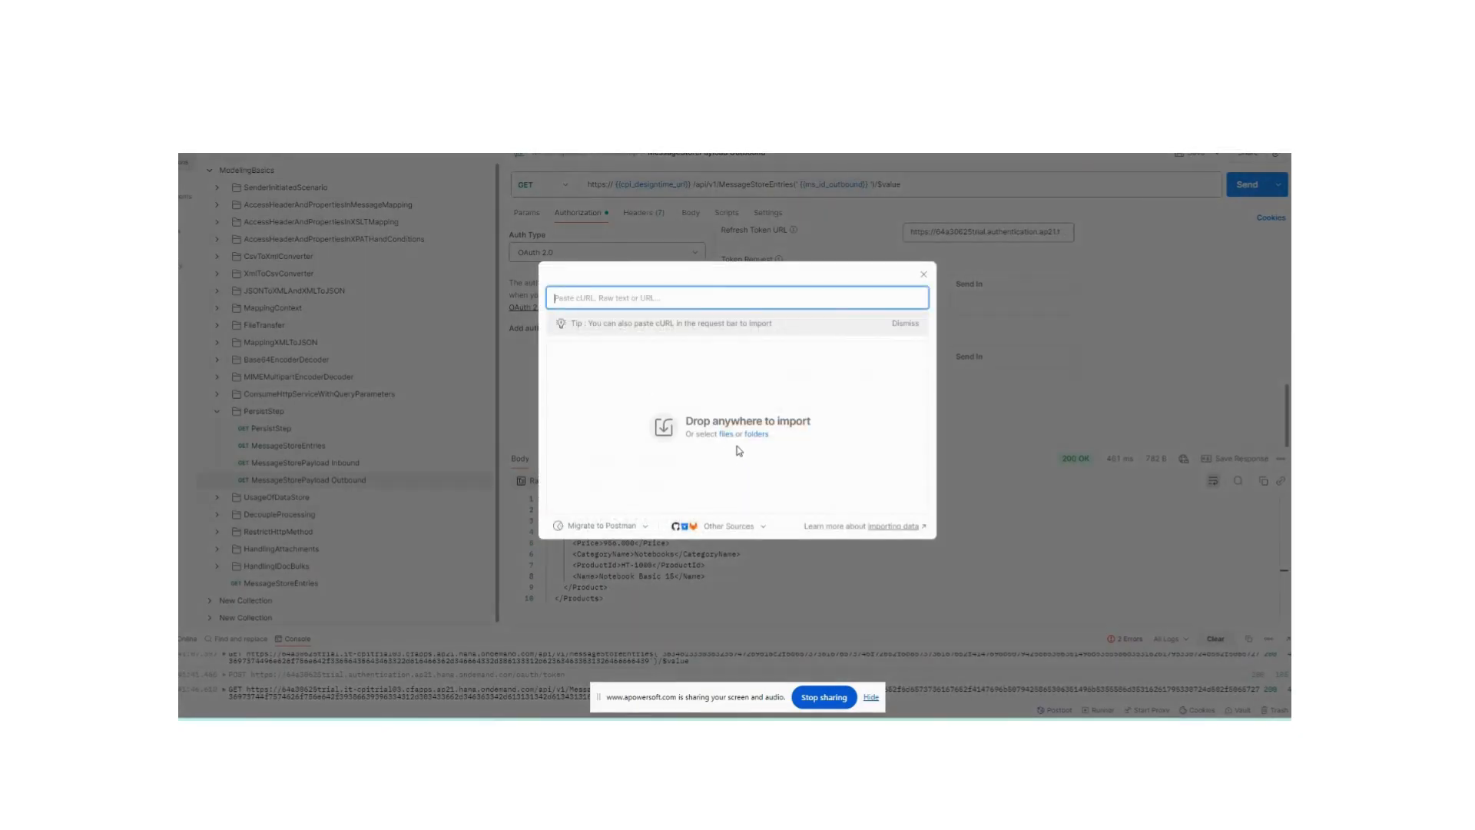
click(726, 435)
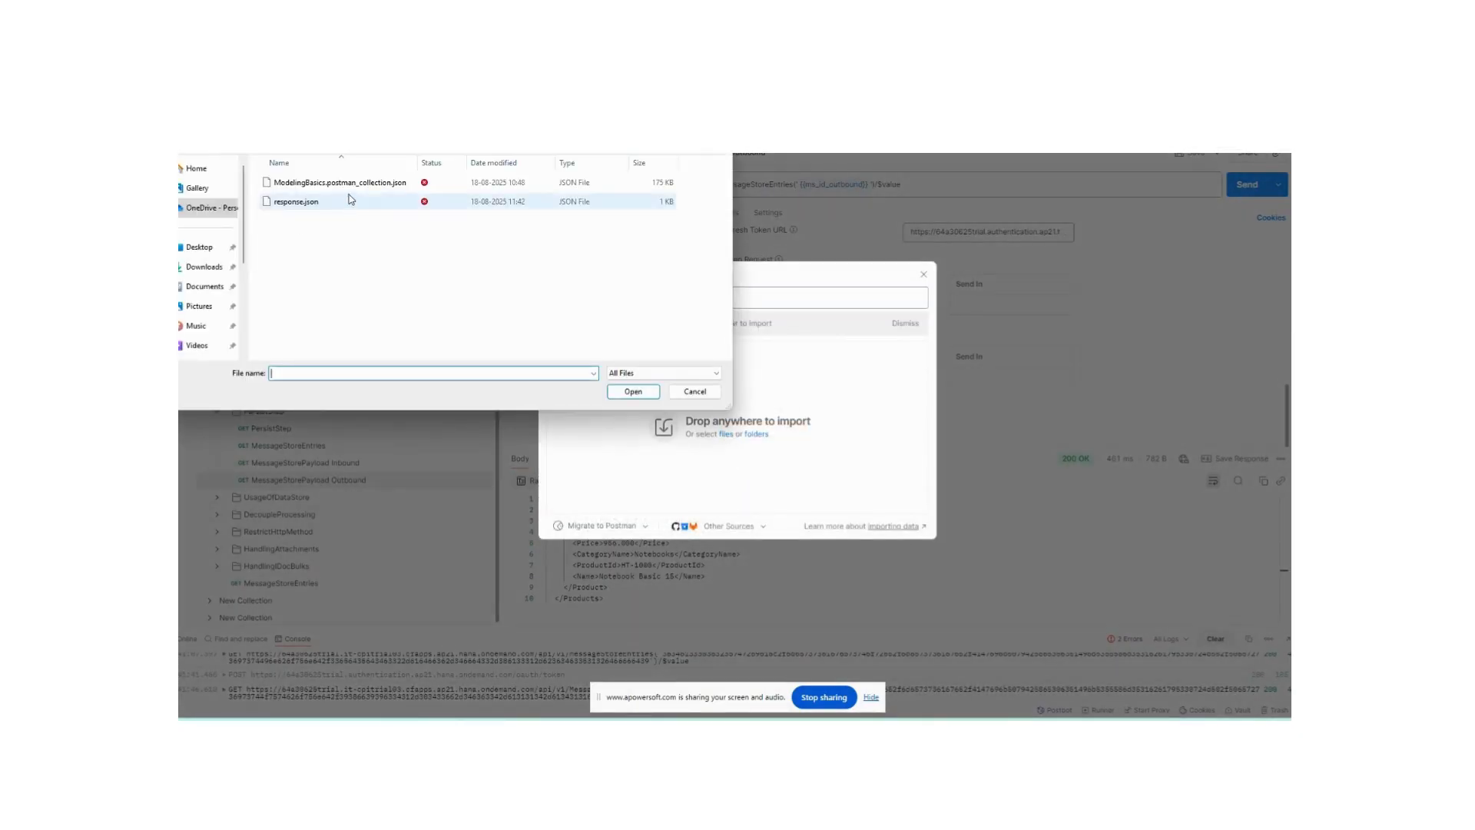
click(695, 392)
click(923, 274)
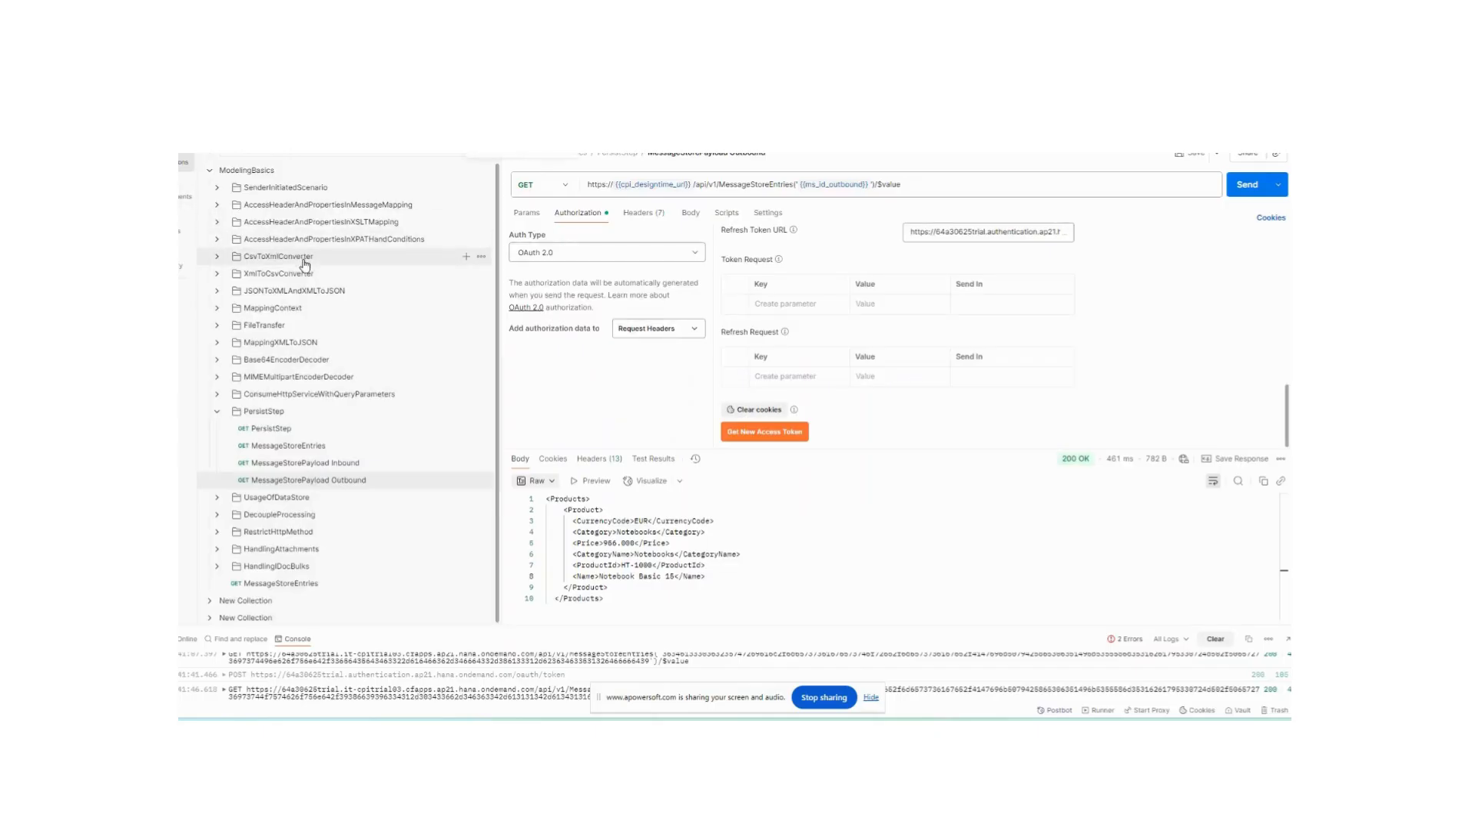
- Open the PersistStep request inside the PersistStep folder of the ModelingBasics collection and inspect its XML body
click(209, 171)
click(209, 171)
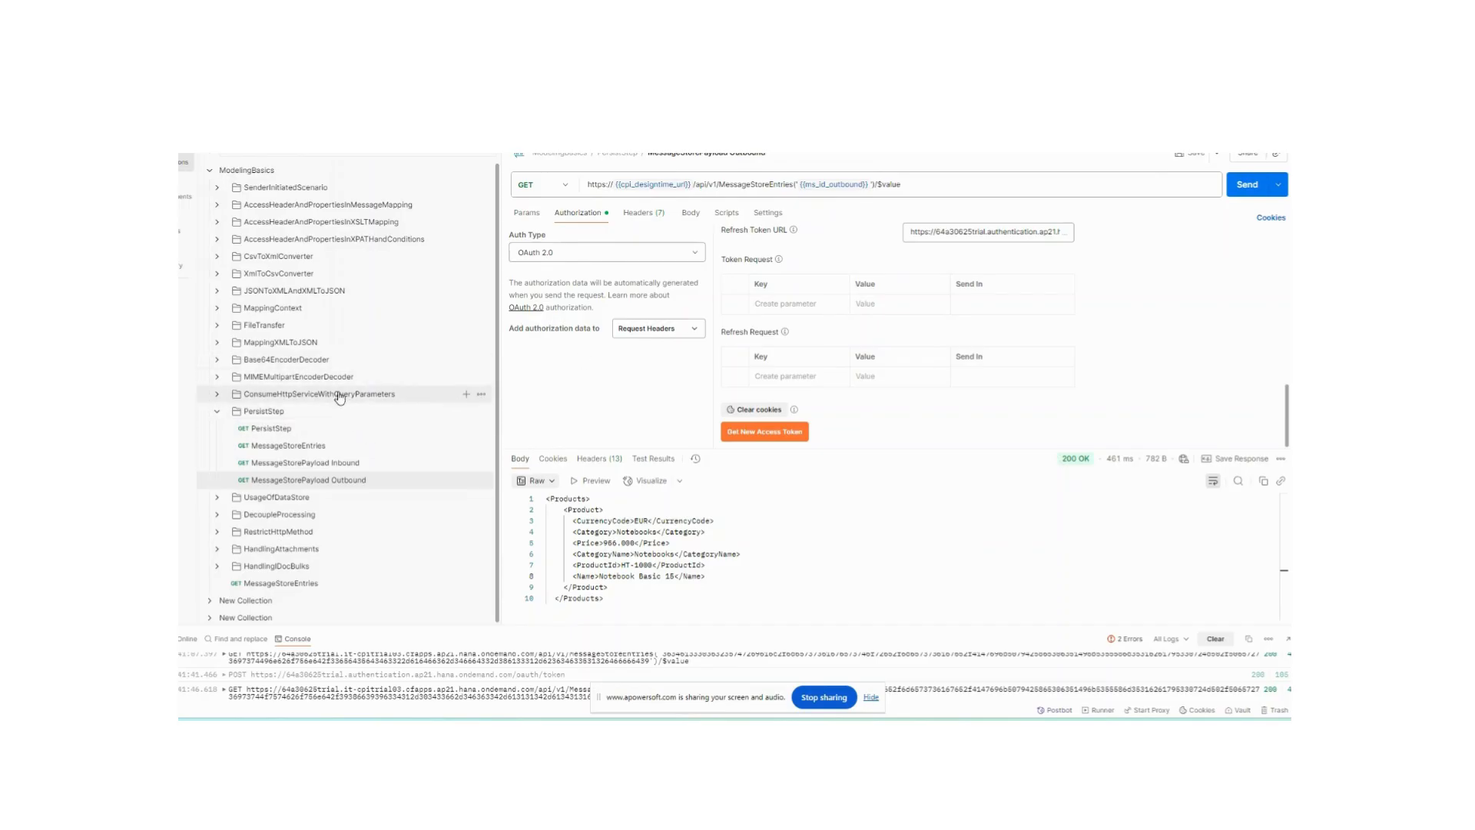
click(289, 419)
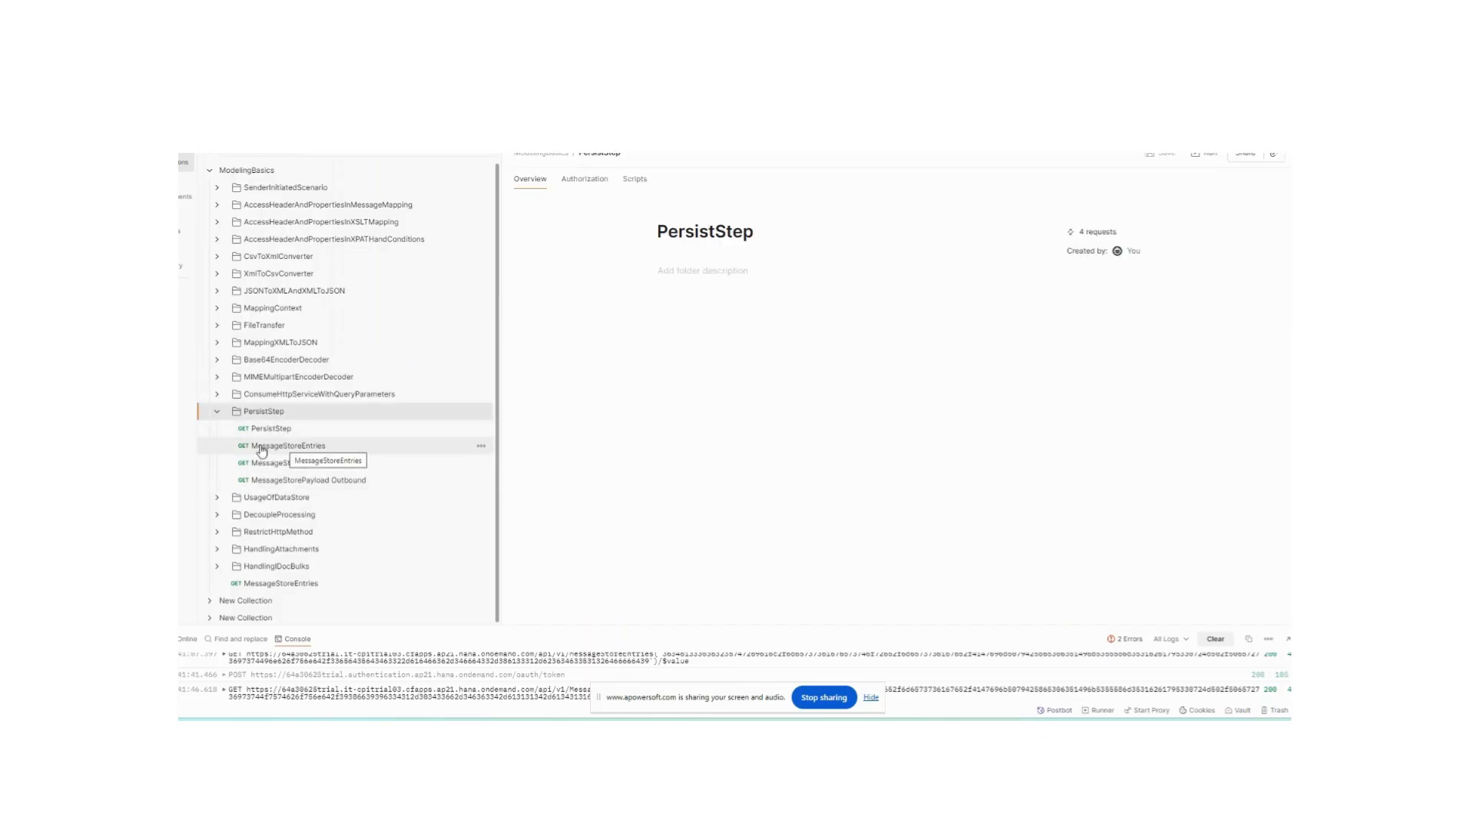
click(269, 429)
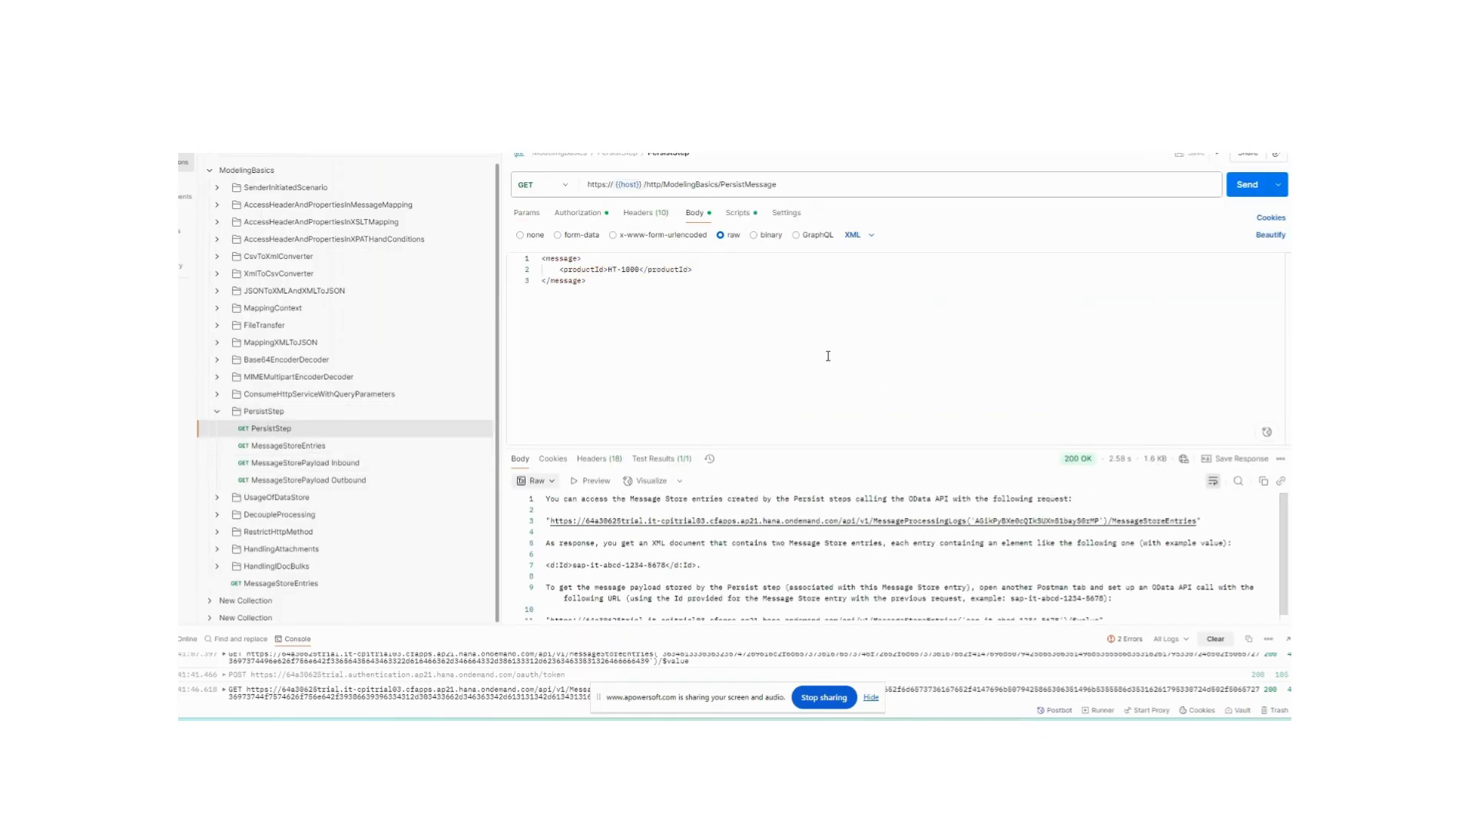
click(749, 329)
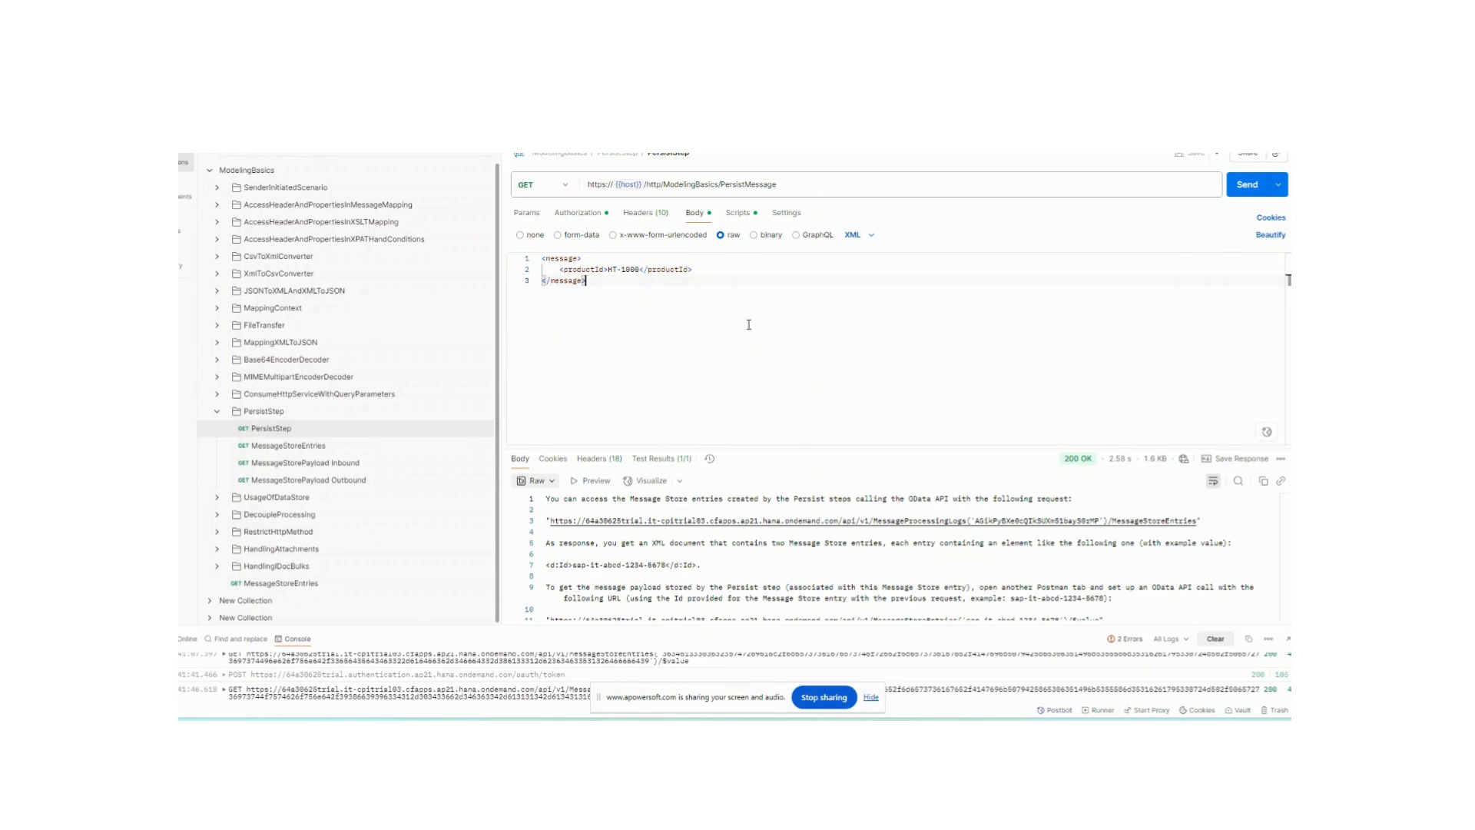
- Open the MessageStoreEntries request and review its OAuth 2.0 authorization settings and auth type options
click(291, 452)
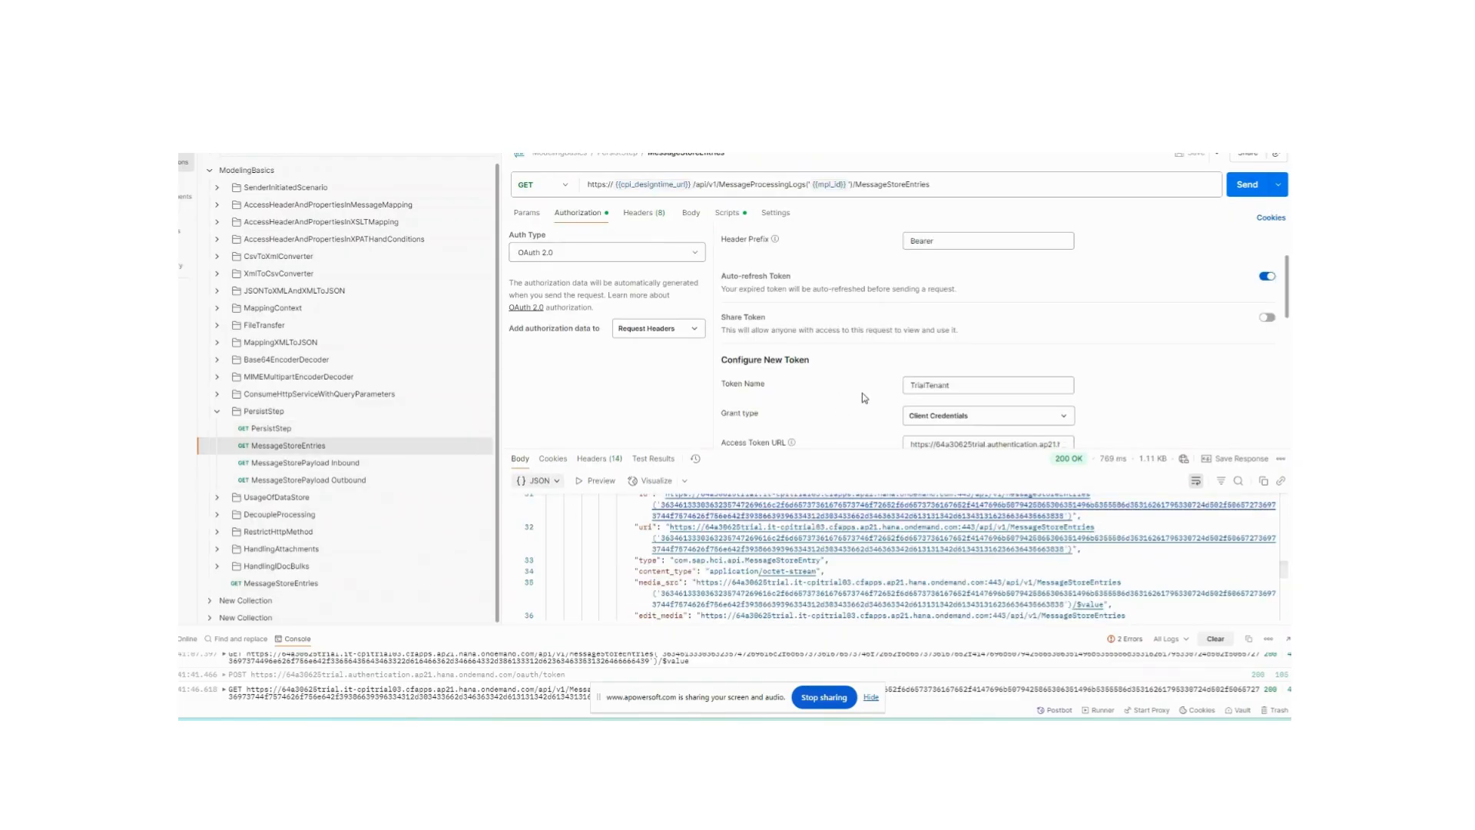
scroll(862, 394, up, 2)
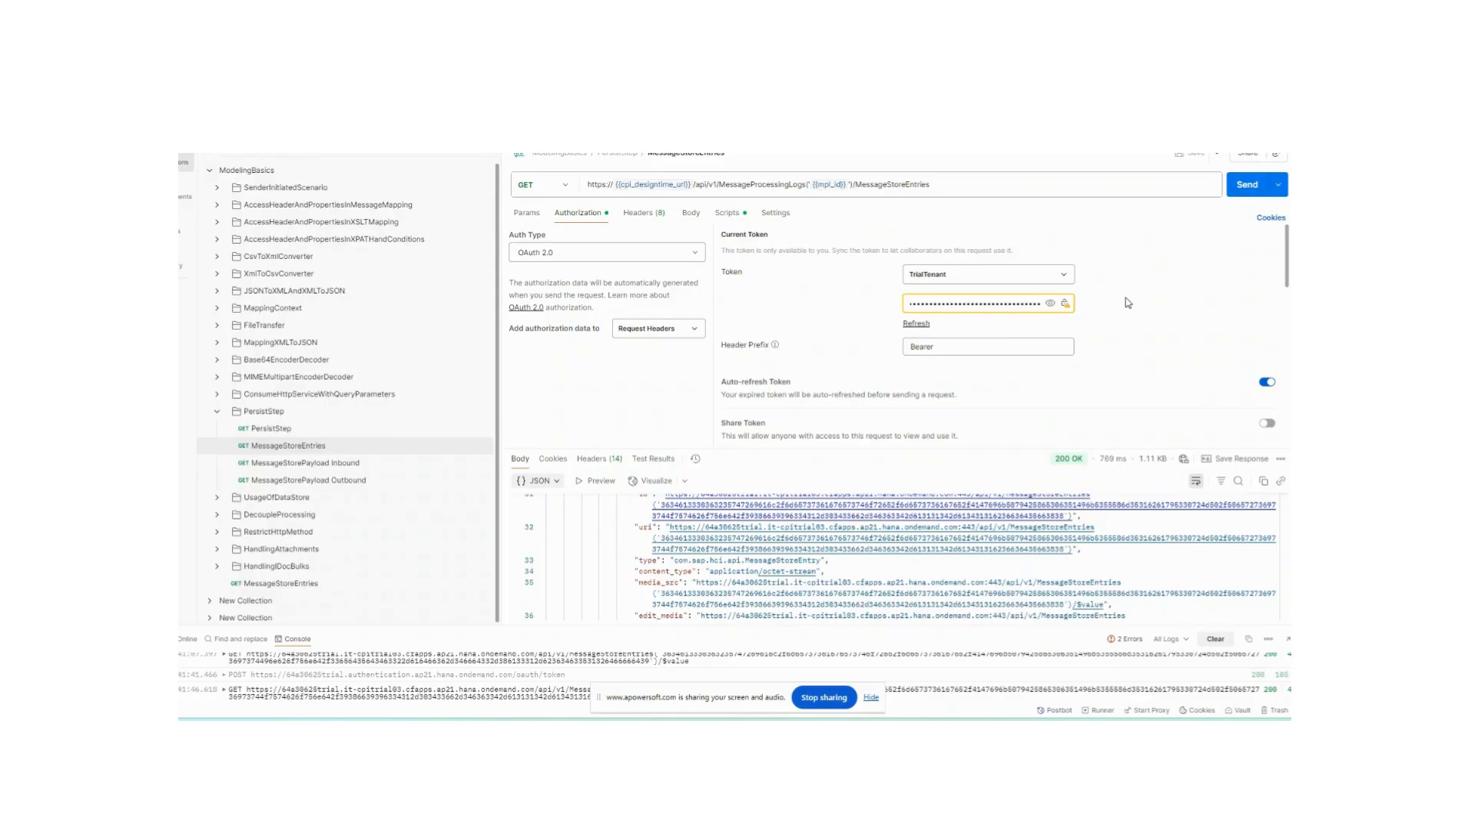
scroll(1102, 323, down, 5)
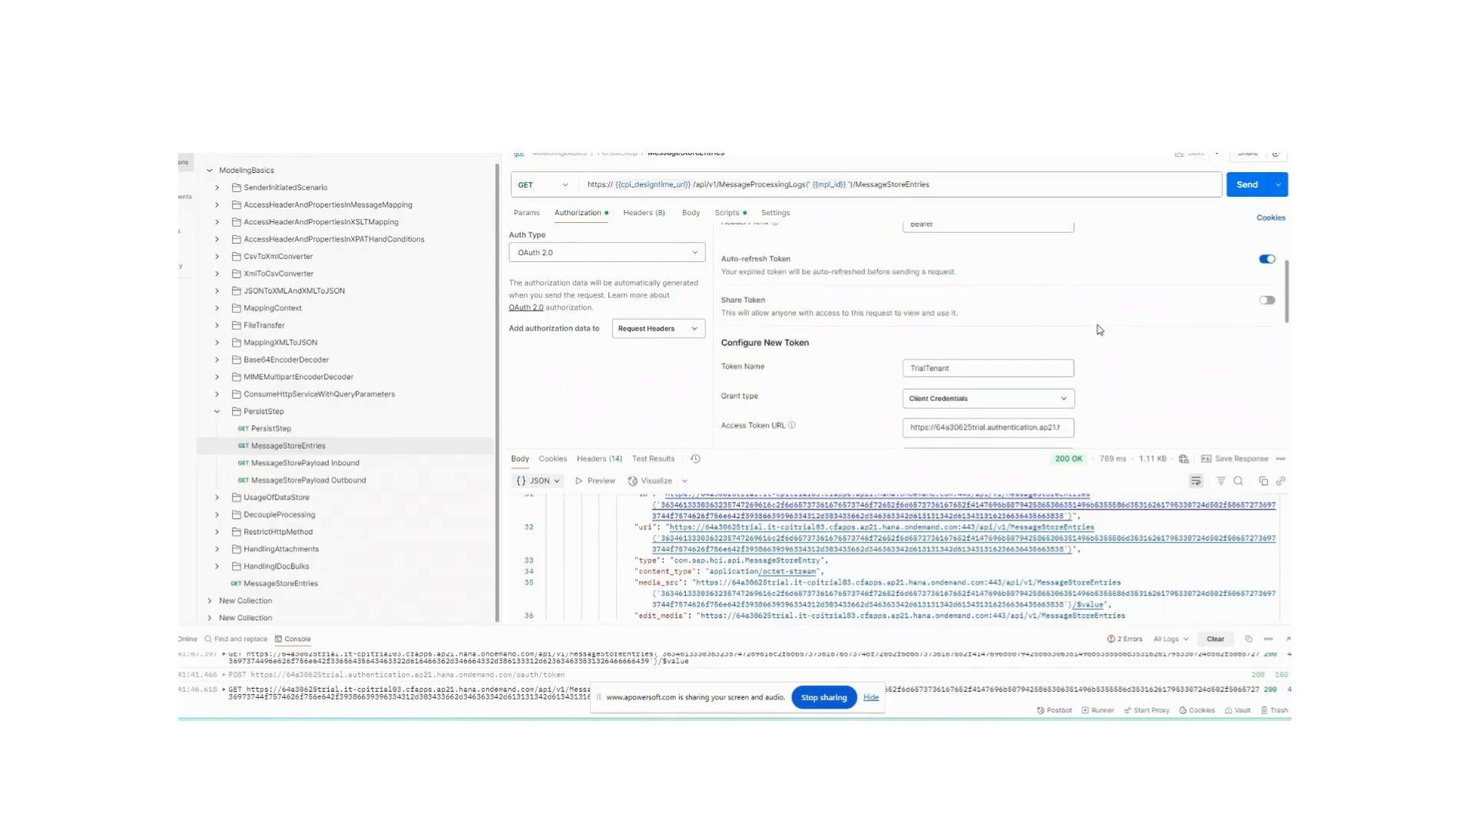
scroll(1099, 332, down, 3)
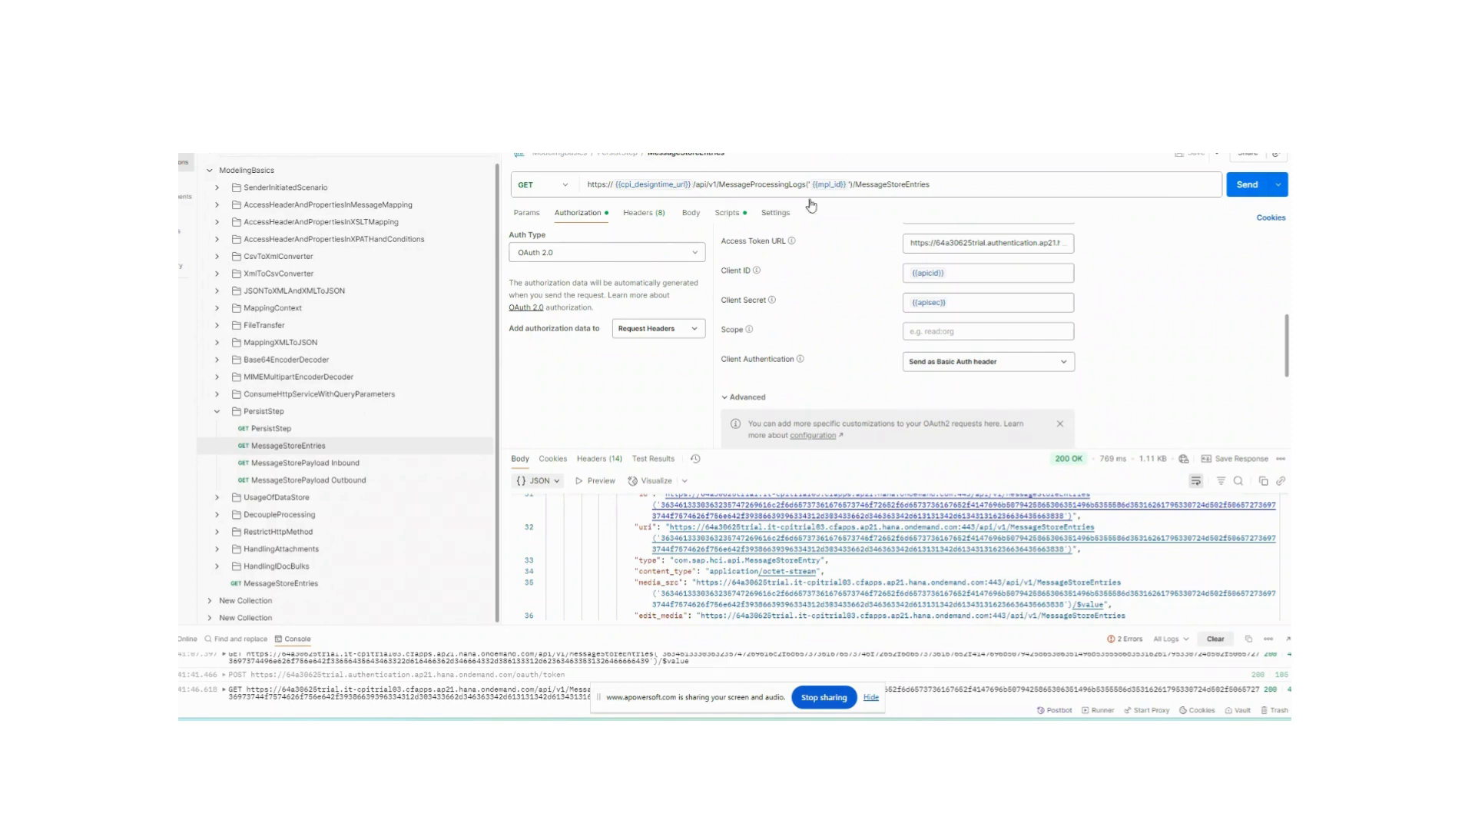
click(600, 258)
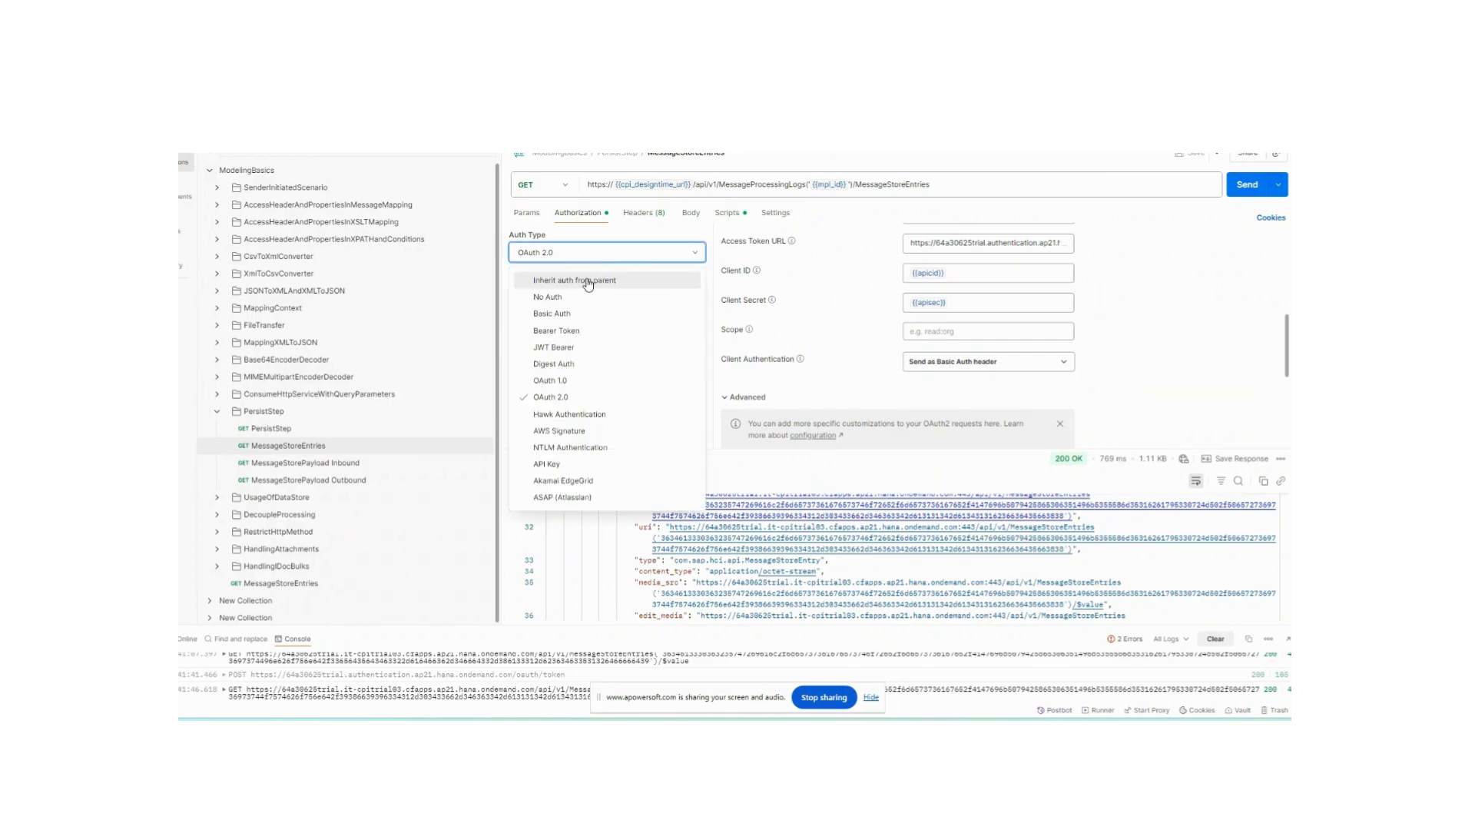
click(1163, 256)
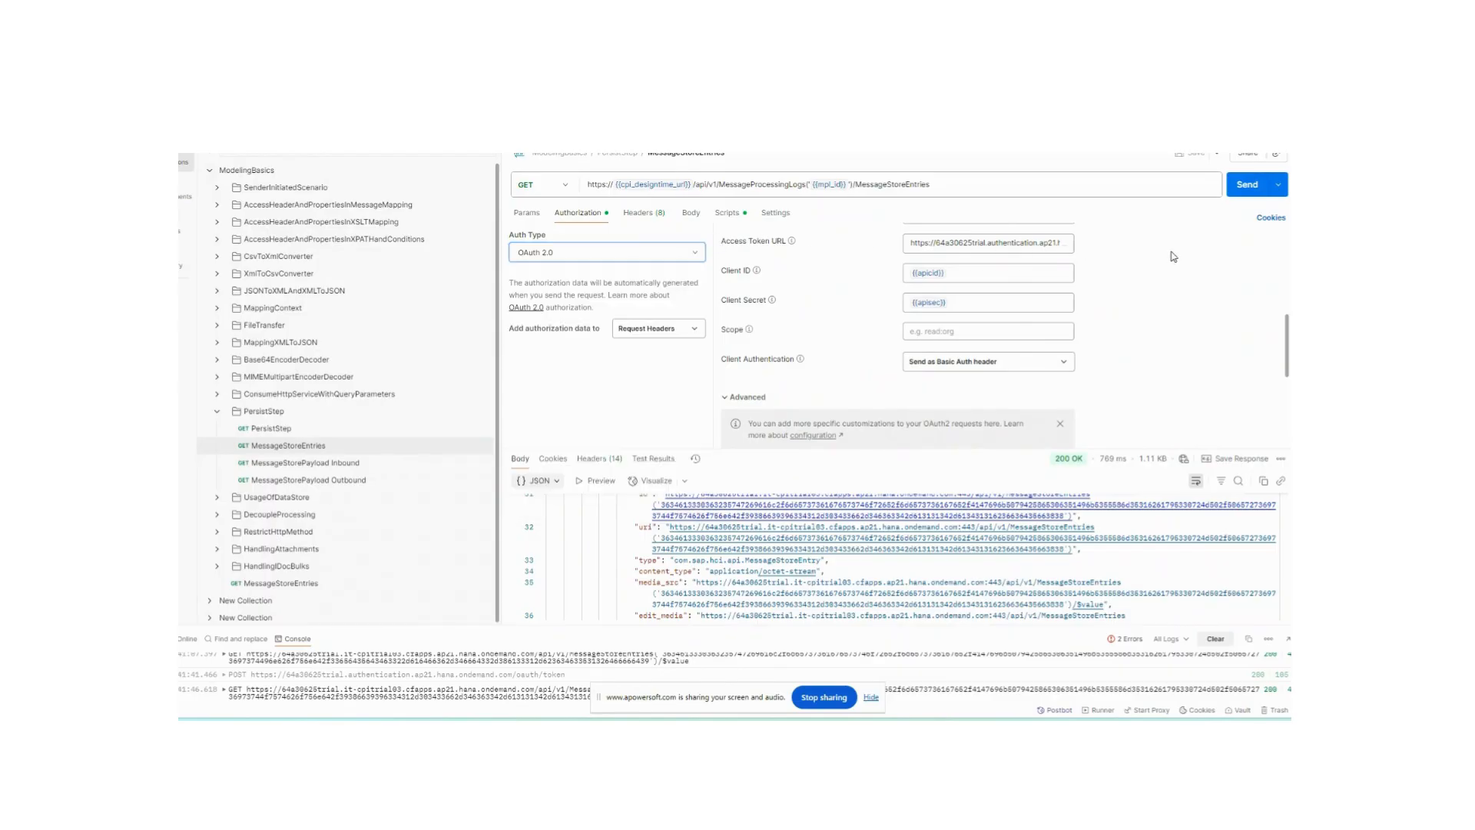
click(588, 248)
click(1169, 282)
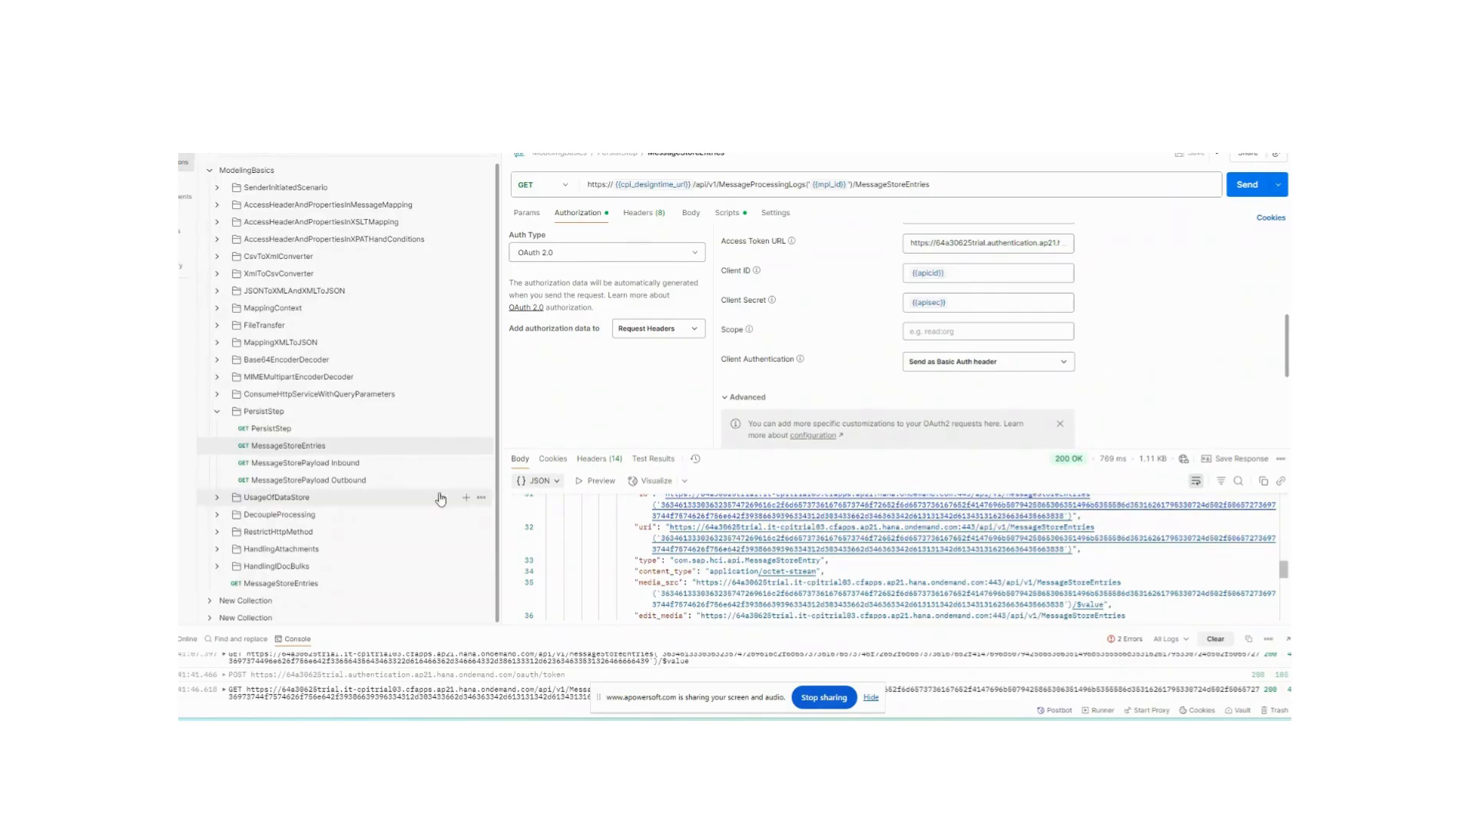
- Open the PersistStep request and review its OAuth 2.0 authorization configuration
click(270, 429)
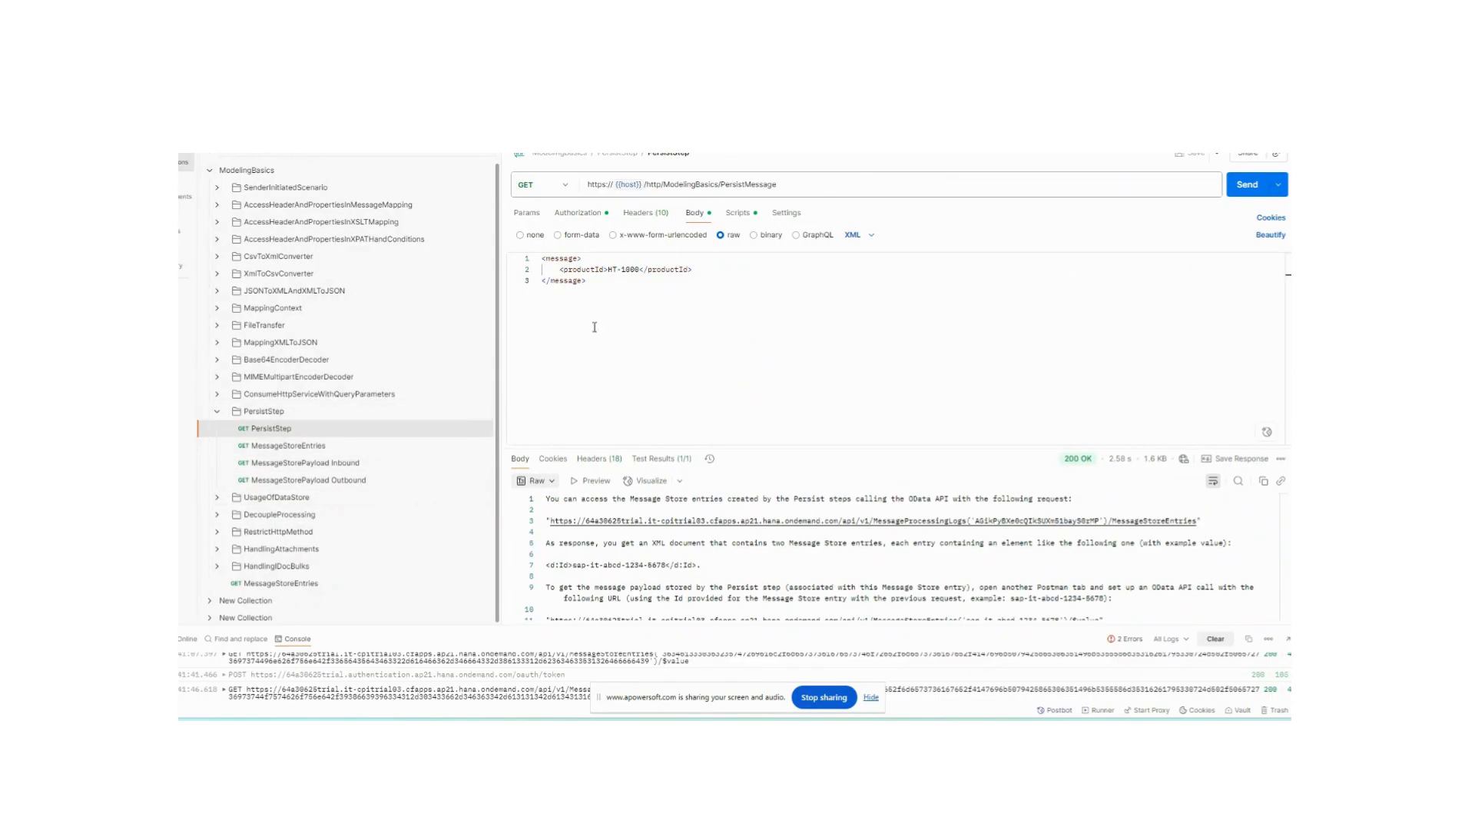
click(578, 213)
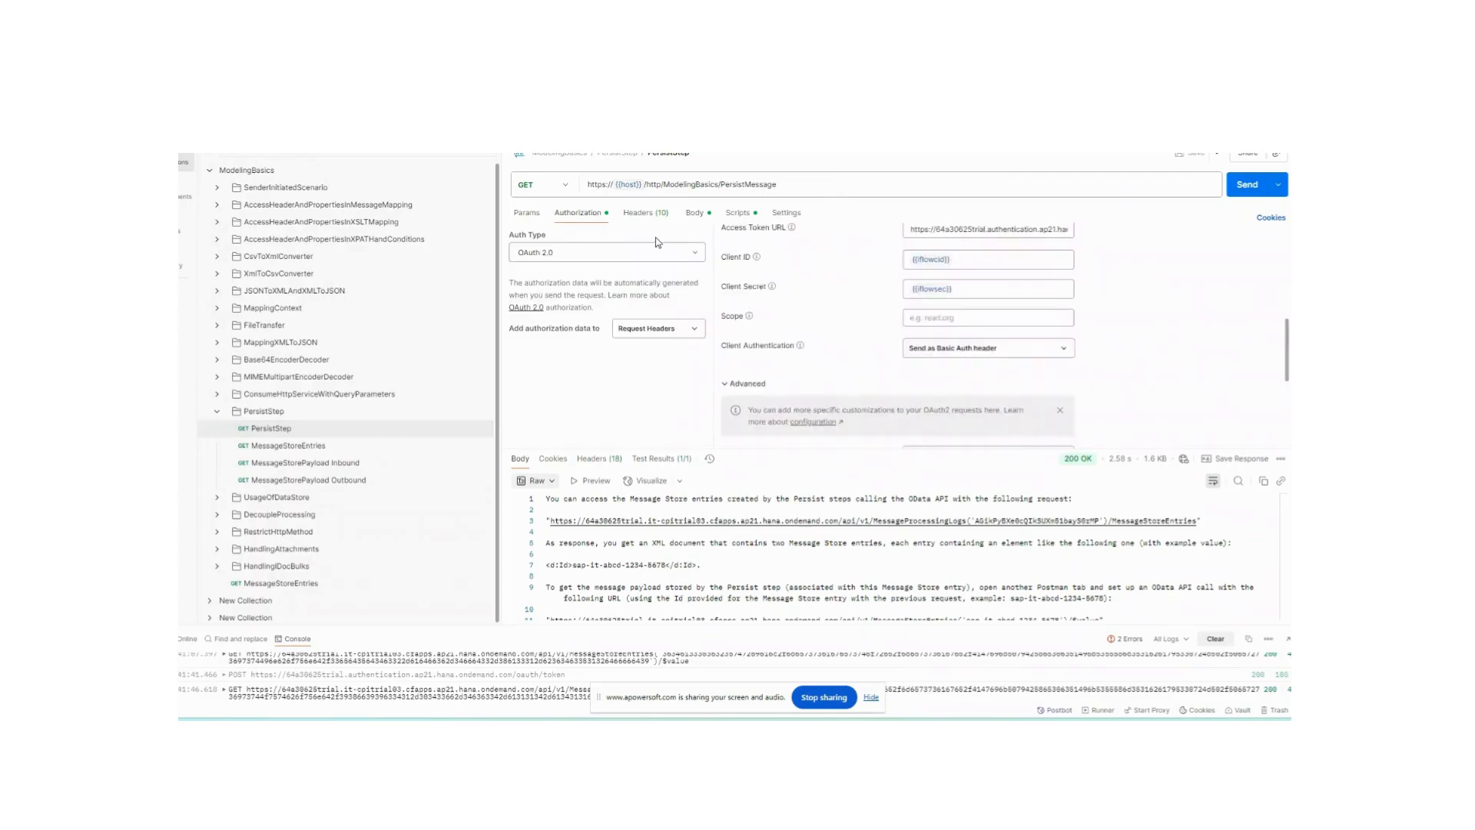
click(1032, 326)
scroll(1031, 326, down, 4)
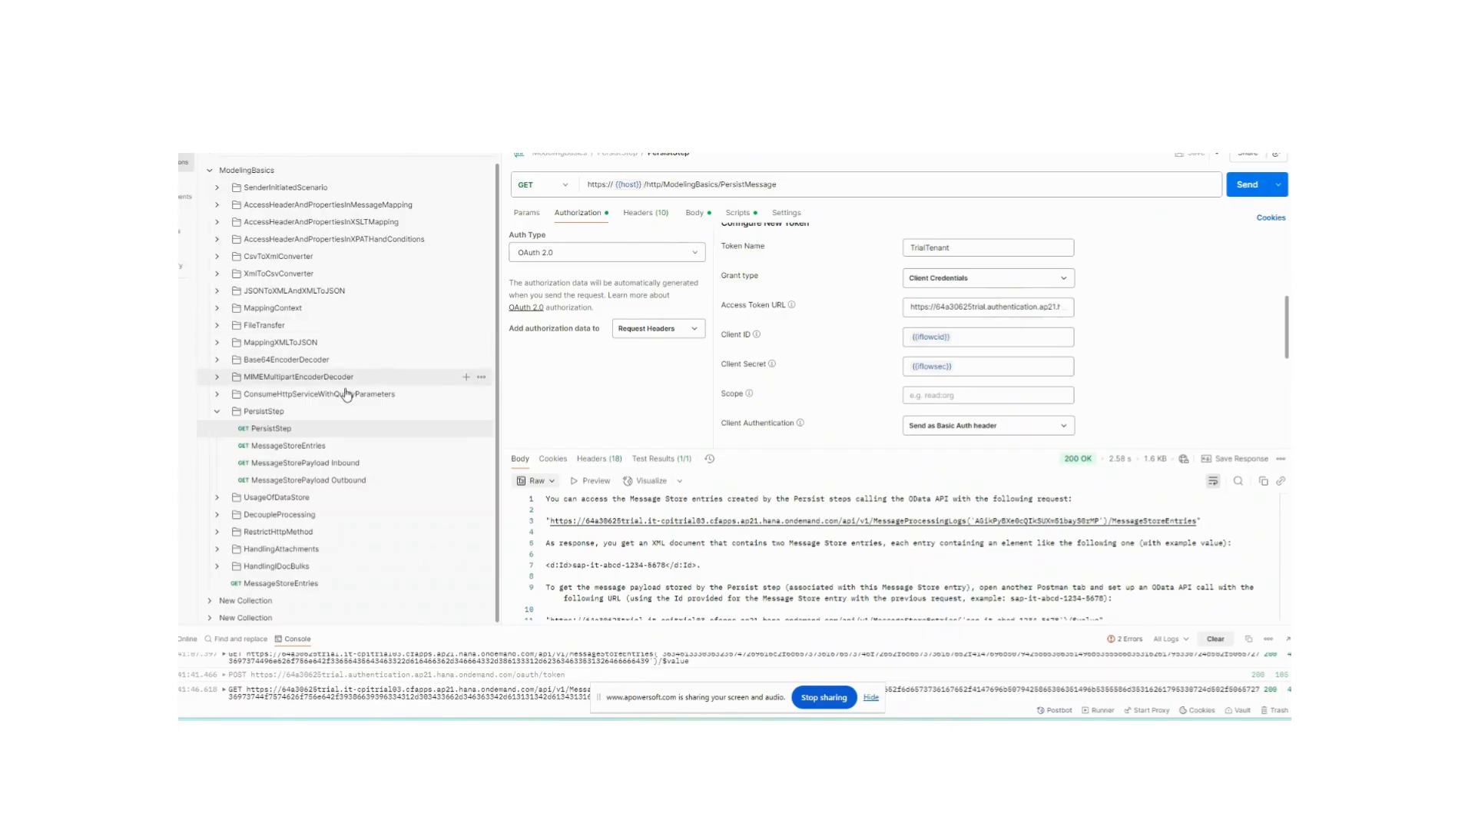
- Compare the MessageStoreEntries request's client credentials and response with the PersistStep request
click(306, 447)
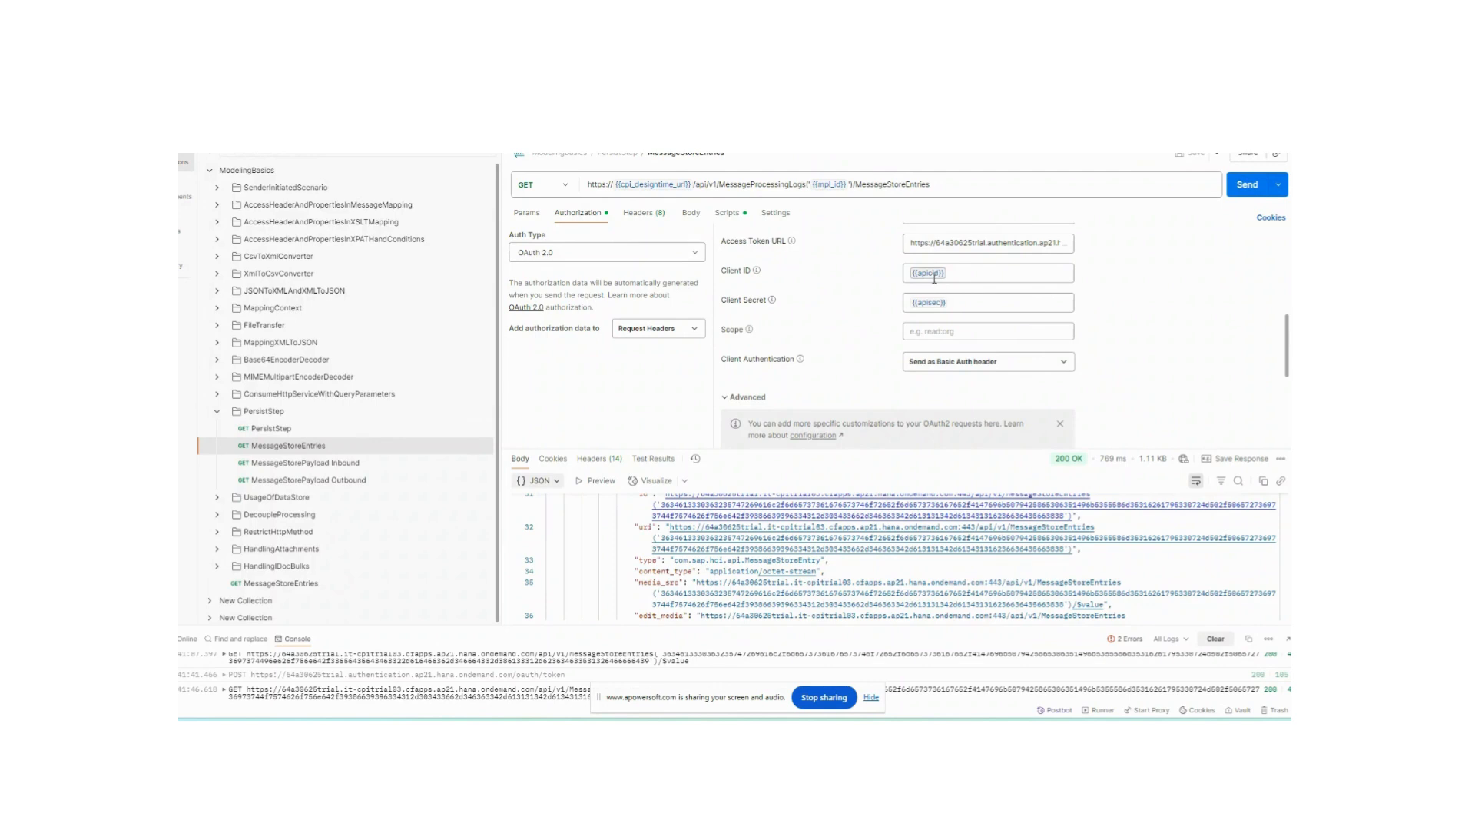
mouse_move(934, 277)
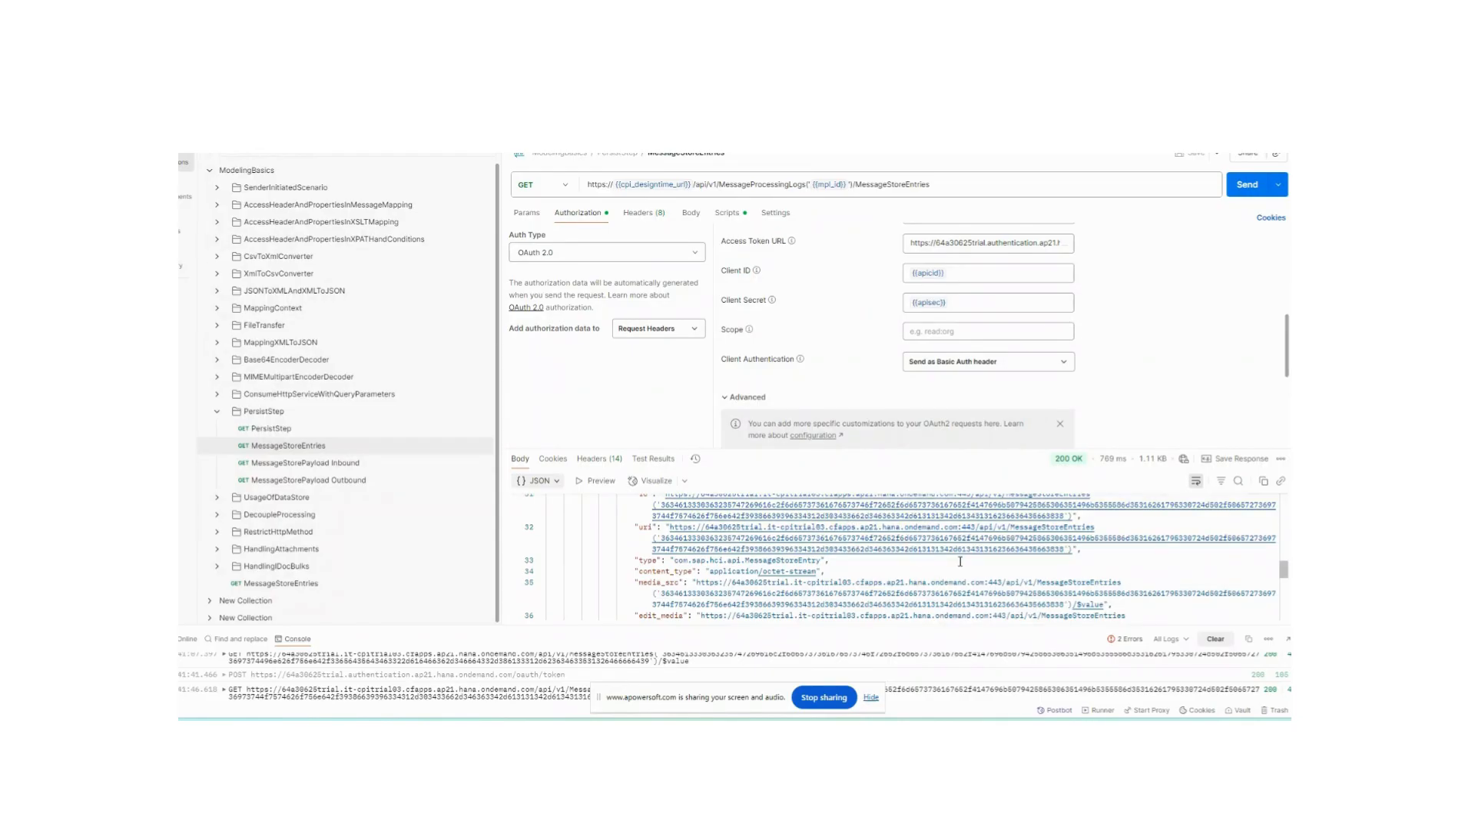
scroll(958, 566, up, 1)
scroll(958, 567, up, 5)
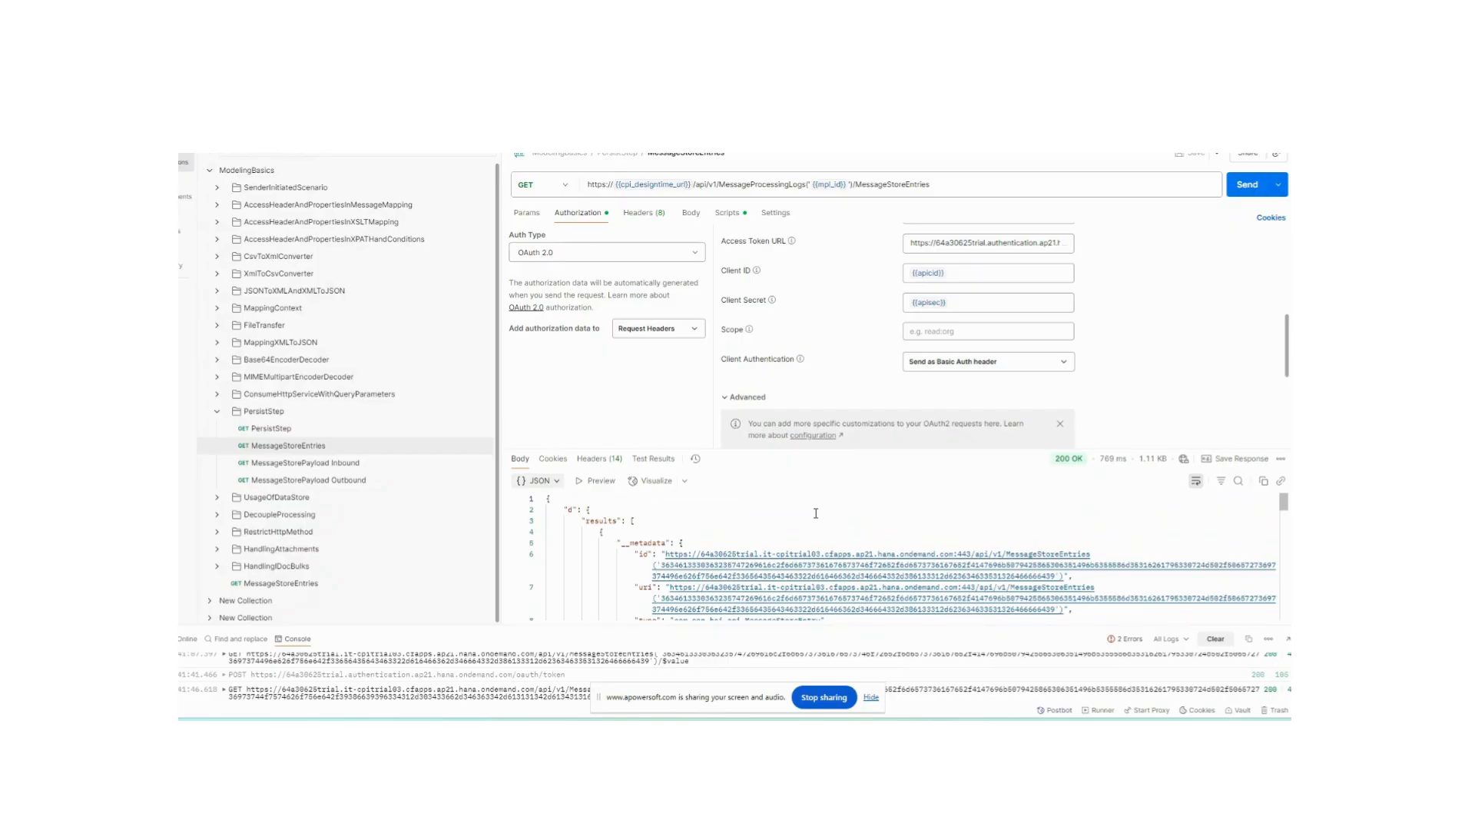
scroll(815, 514, down, 1)
scroll(814, 513, up, 1)
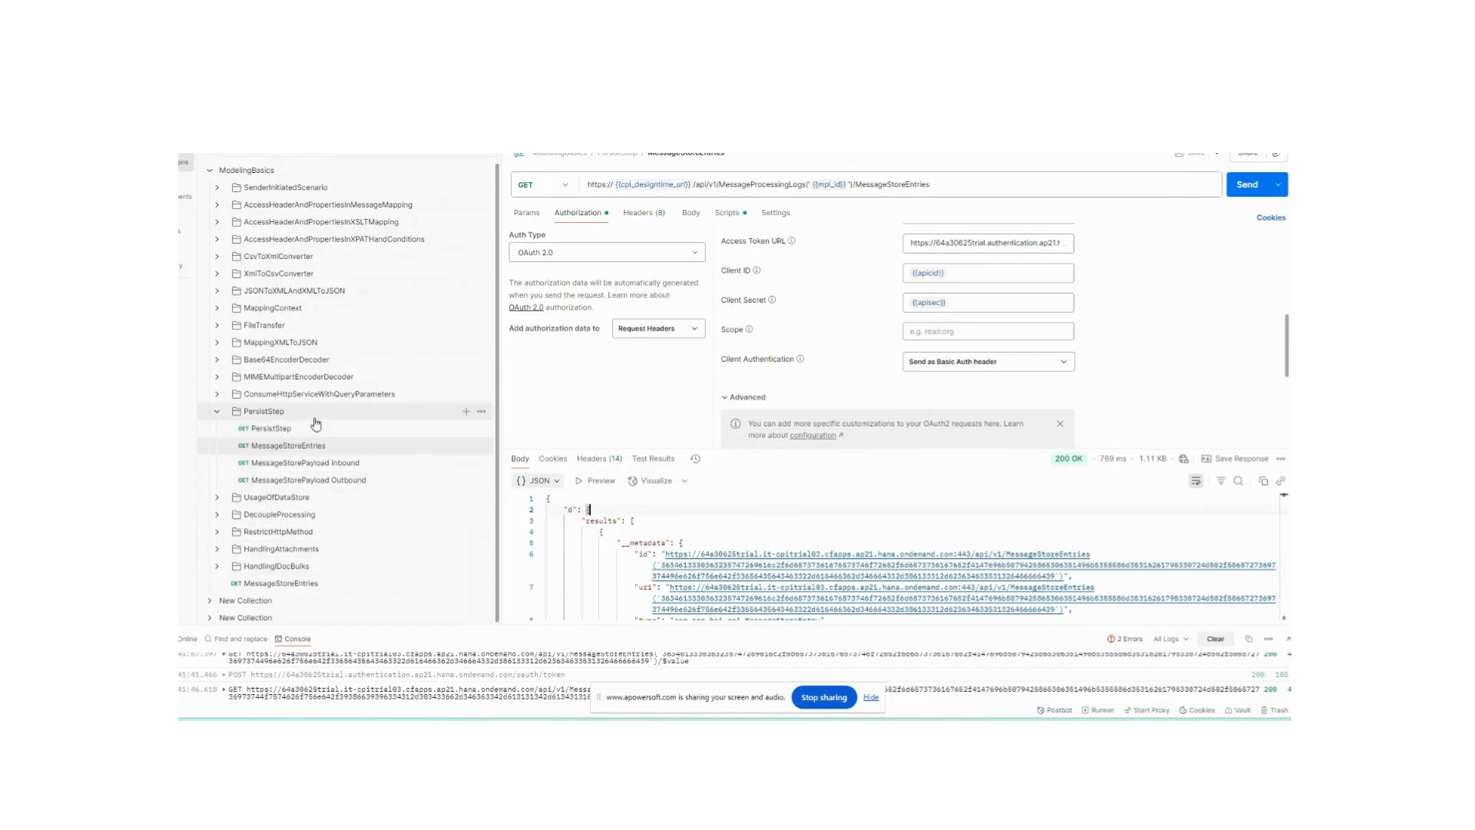
click(269, 428)
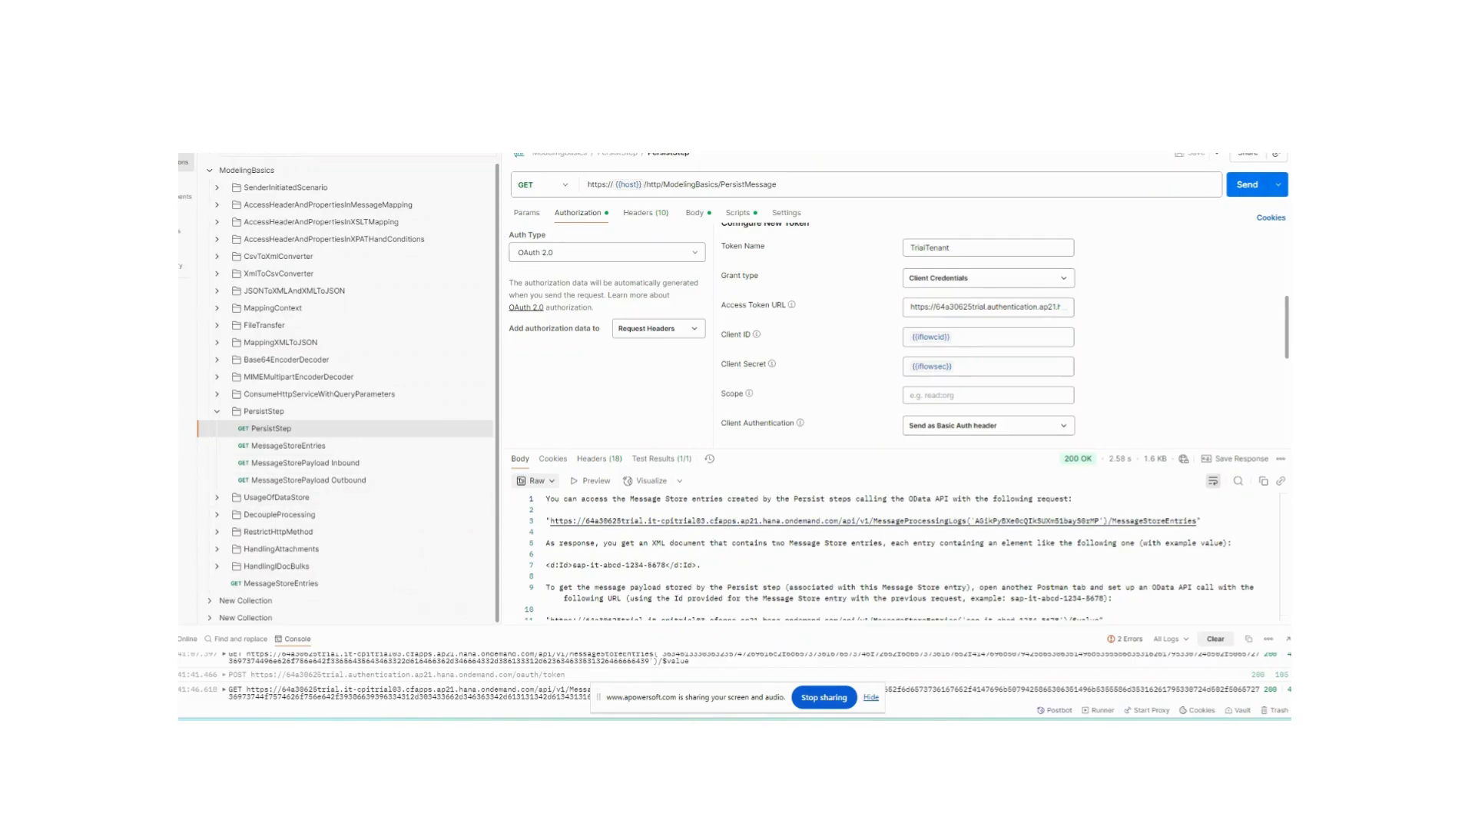
- Switch to the Modeling Basics - Use The Persist Step integration flow, enable Trace, and return to Postman
mouse_move(860, 730)
click(668, 674)
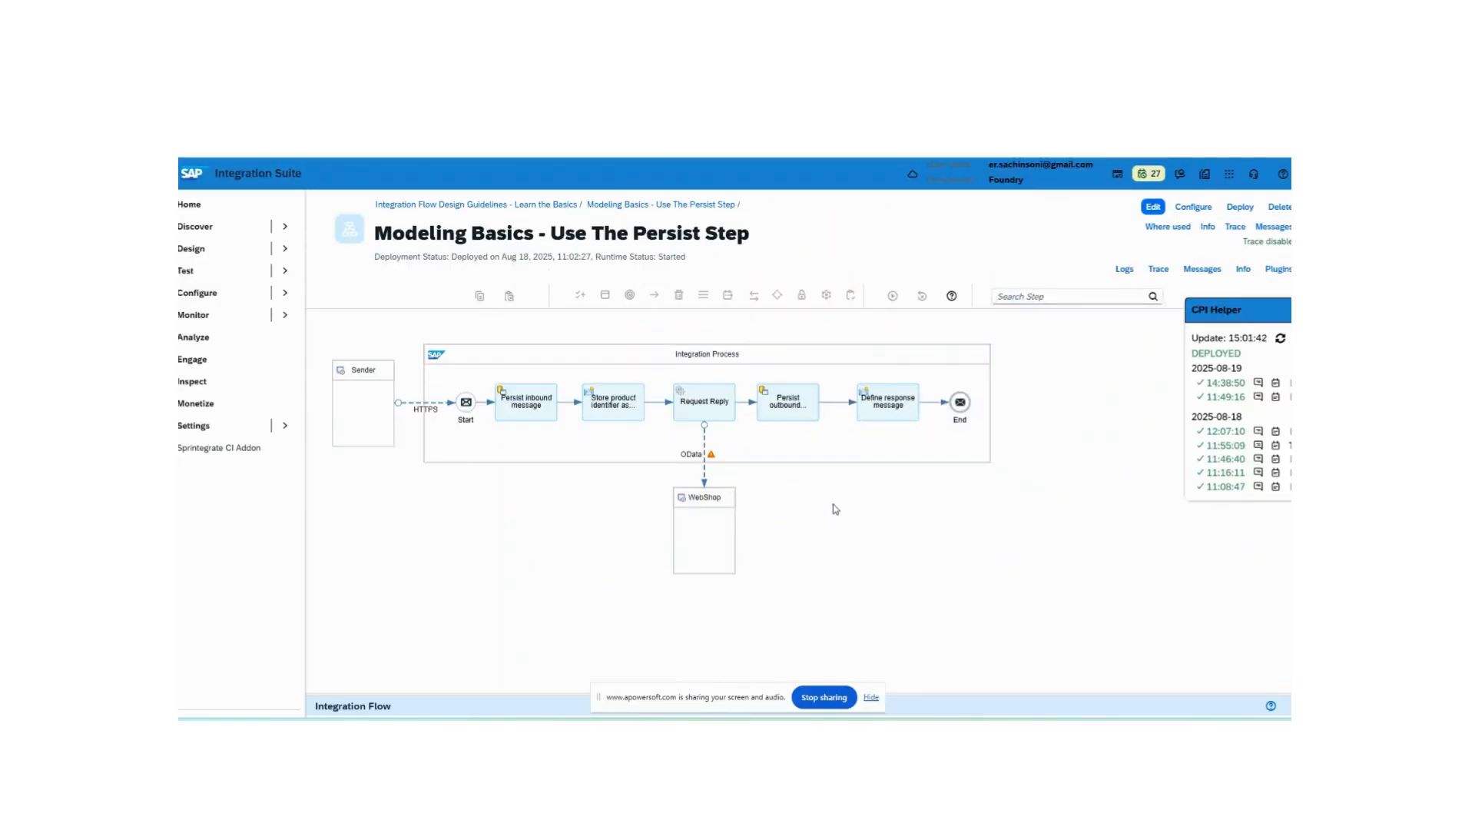
click(516, 415)
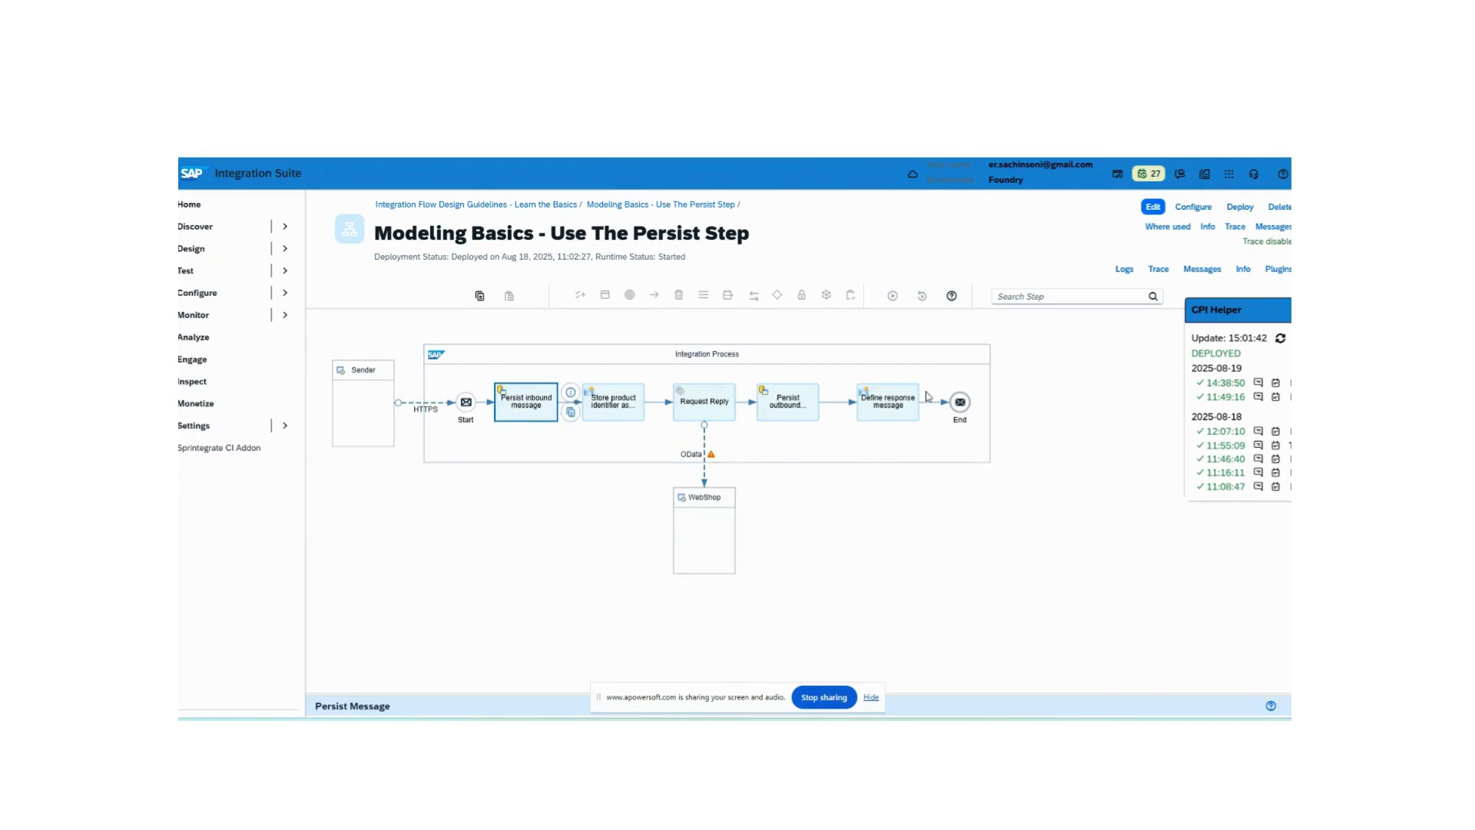
click(1159, 270)
key(alt+Tab)
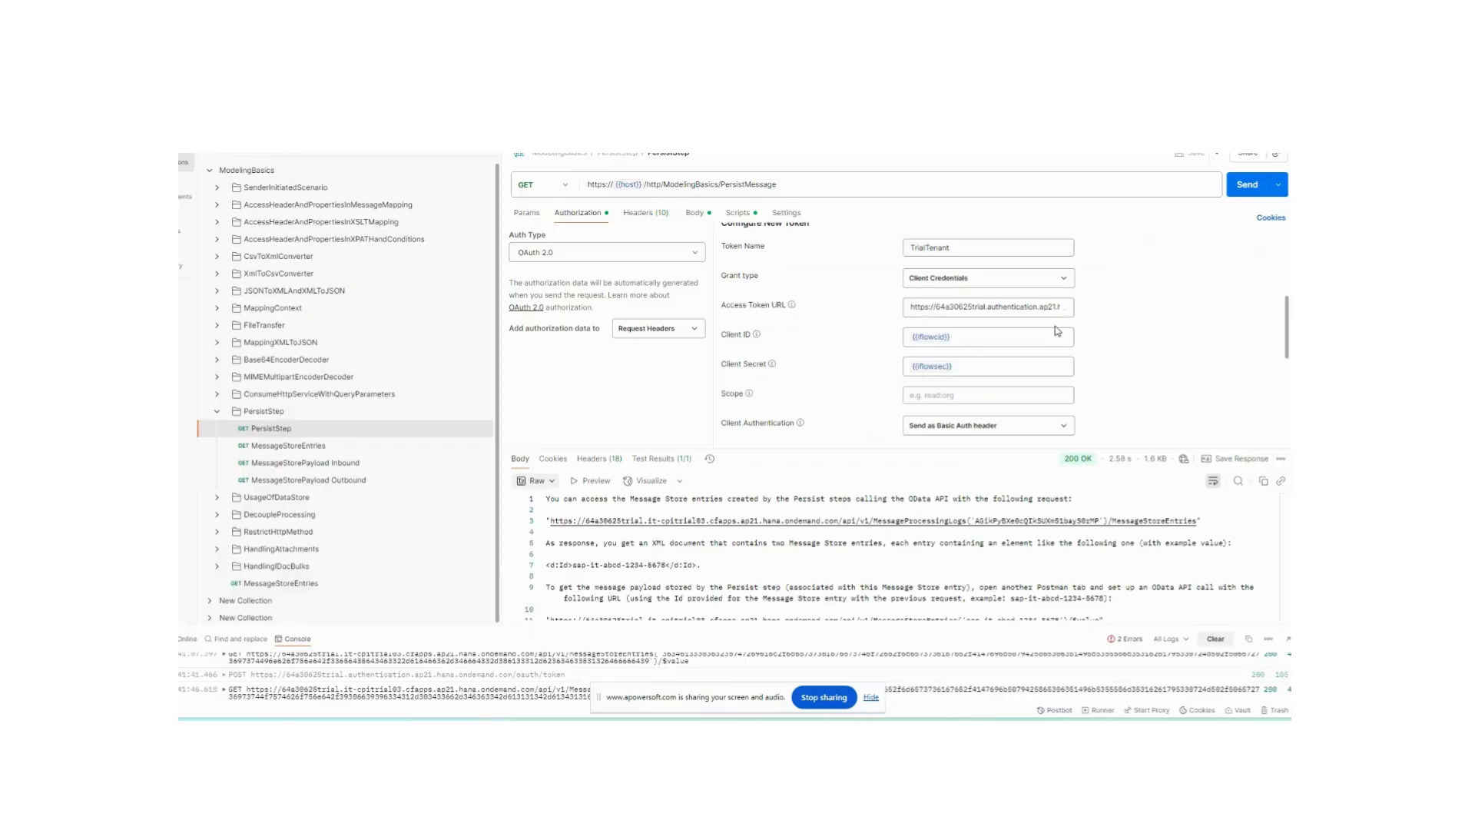
- Get a new access token for the PersistStep request and send it
scroll(1093, 332, down, 5)
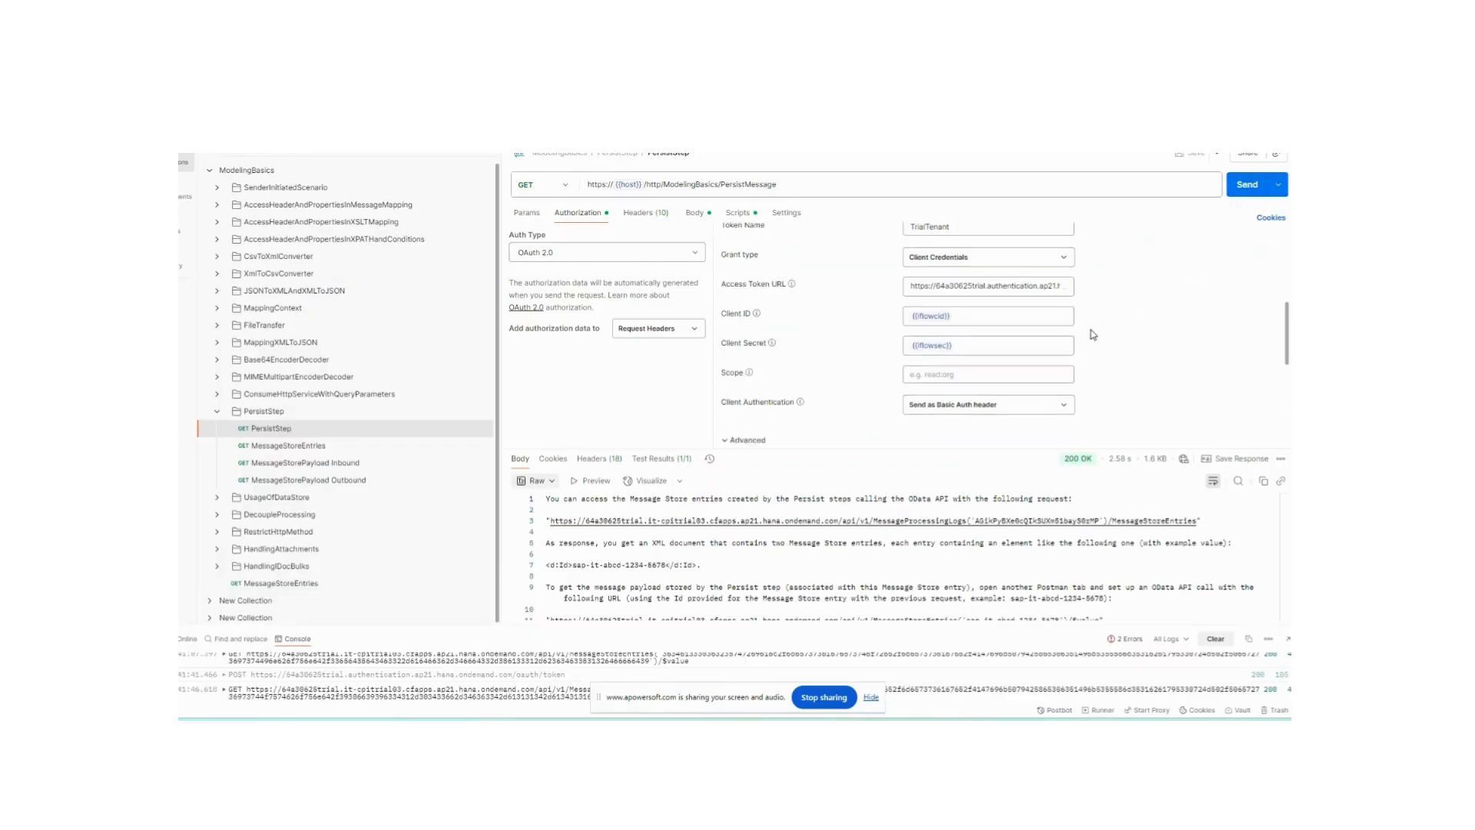
click(803, 432)
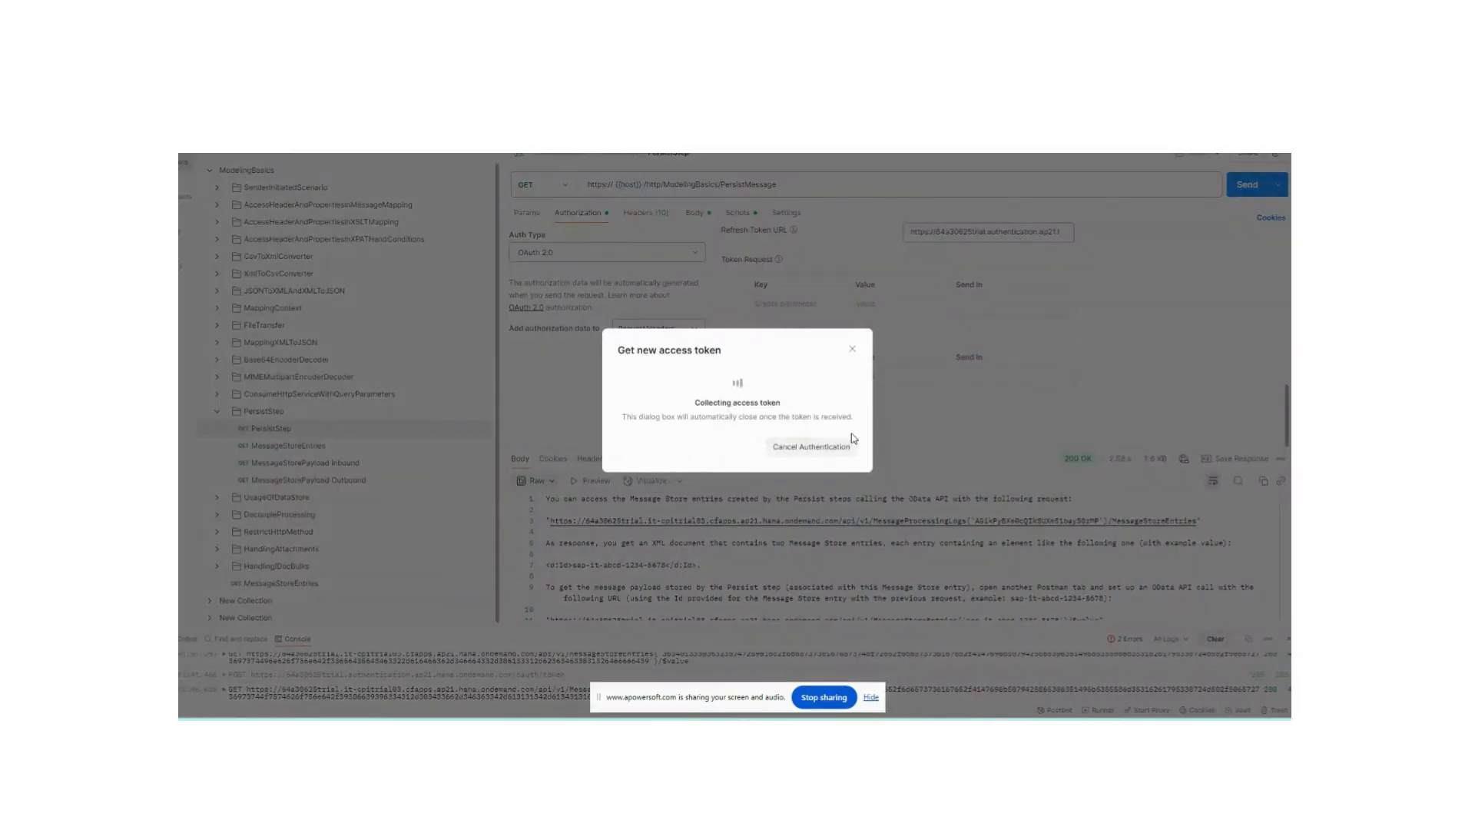
click(835, 446)
click(957, 321)
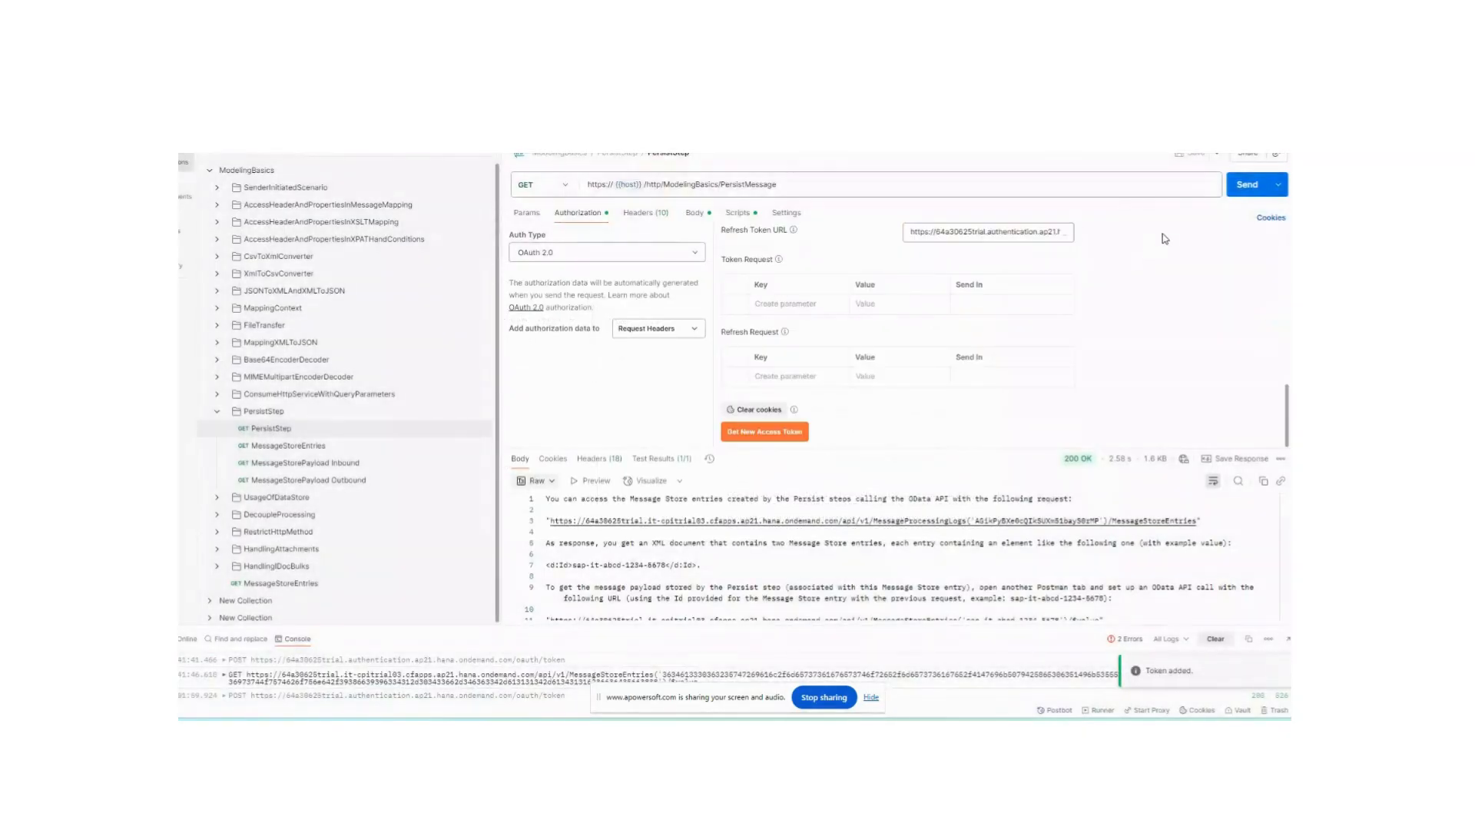
click(1238, 188)
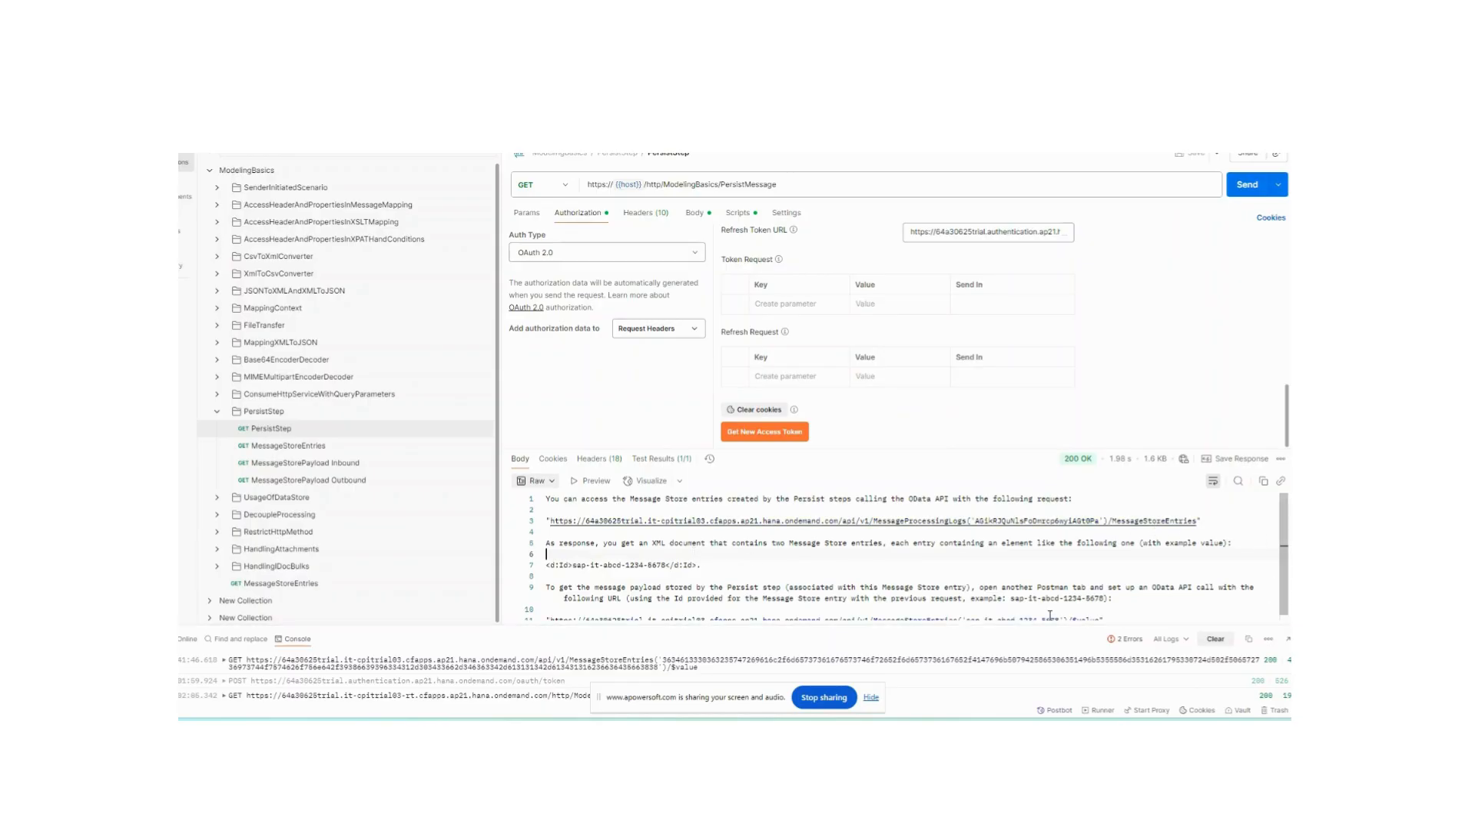
- Switch to the integration flow and inspect the traced properties, headers and body before the Store product identifier step
key(alt+Tab)
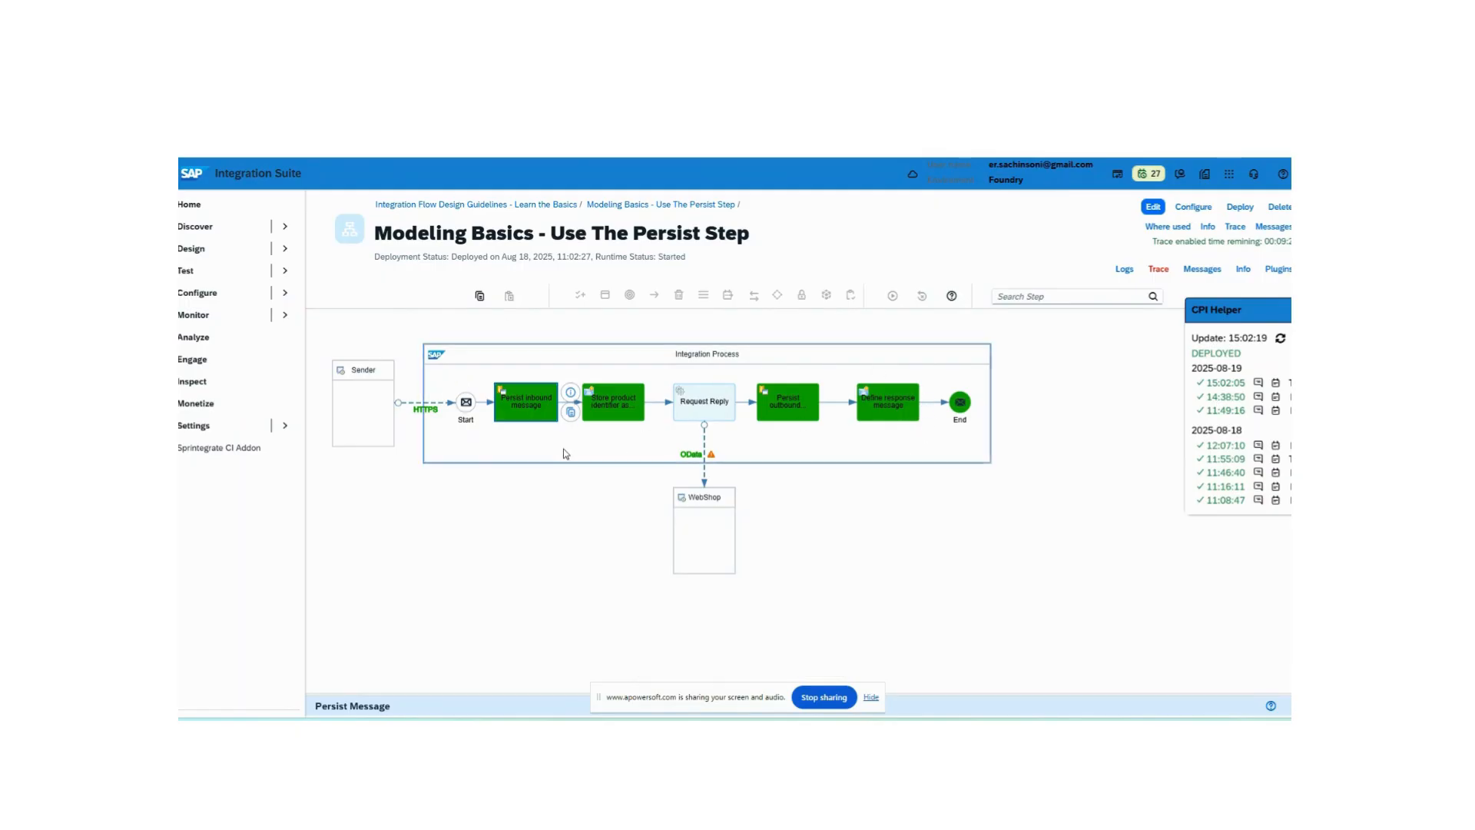
click(613, 407)
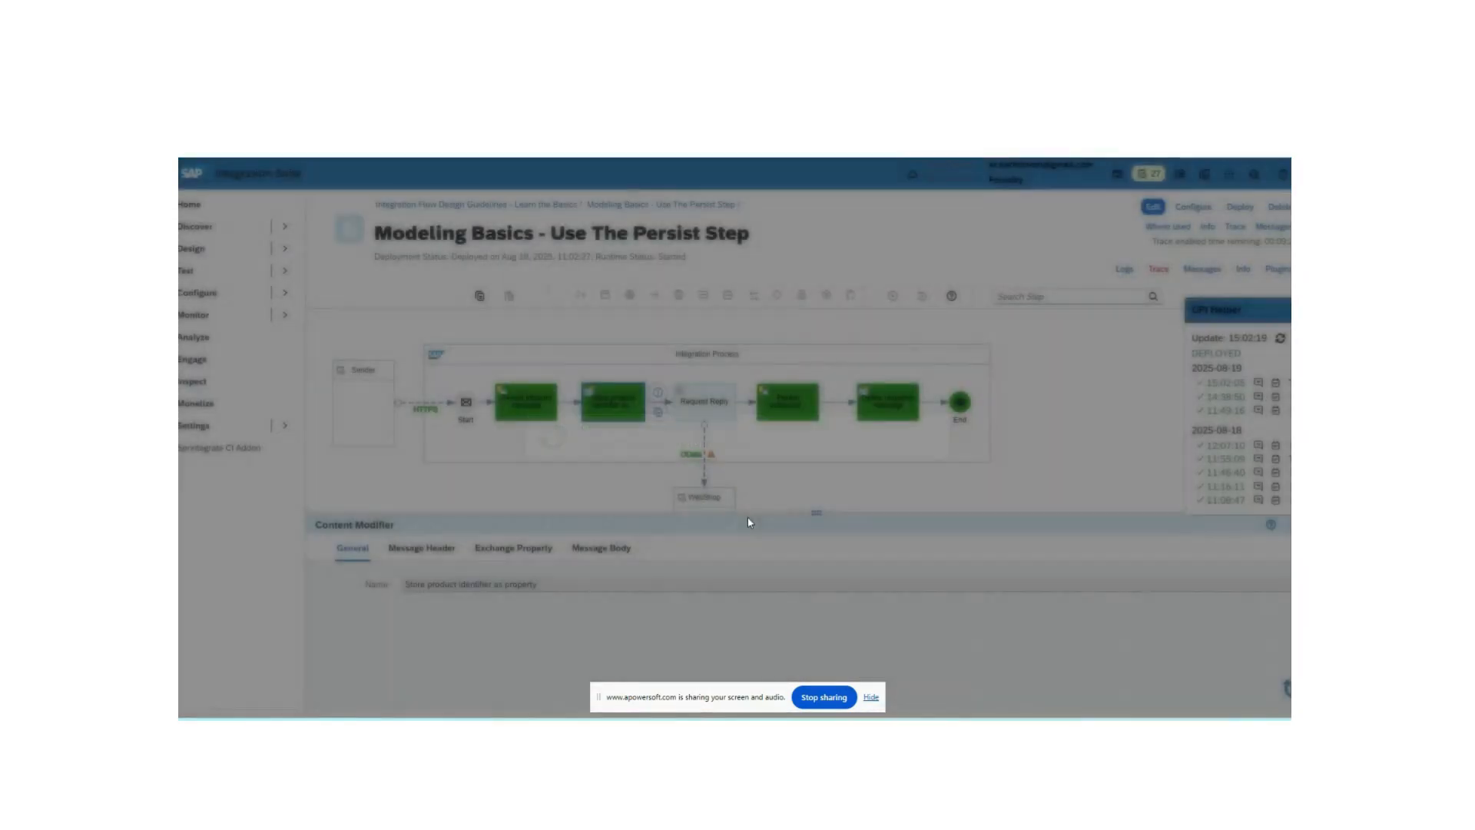
scroll(408, 365, down, 3)
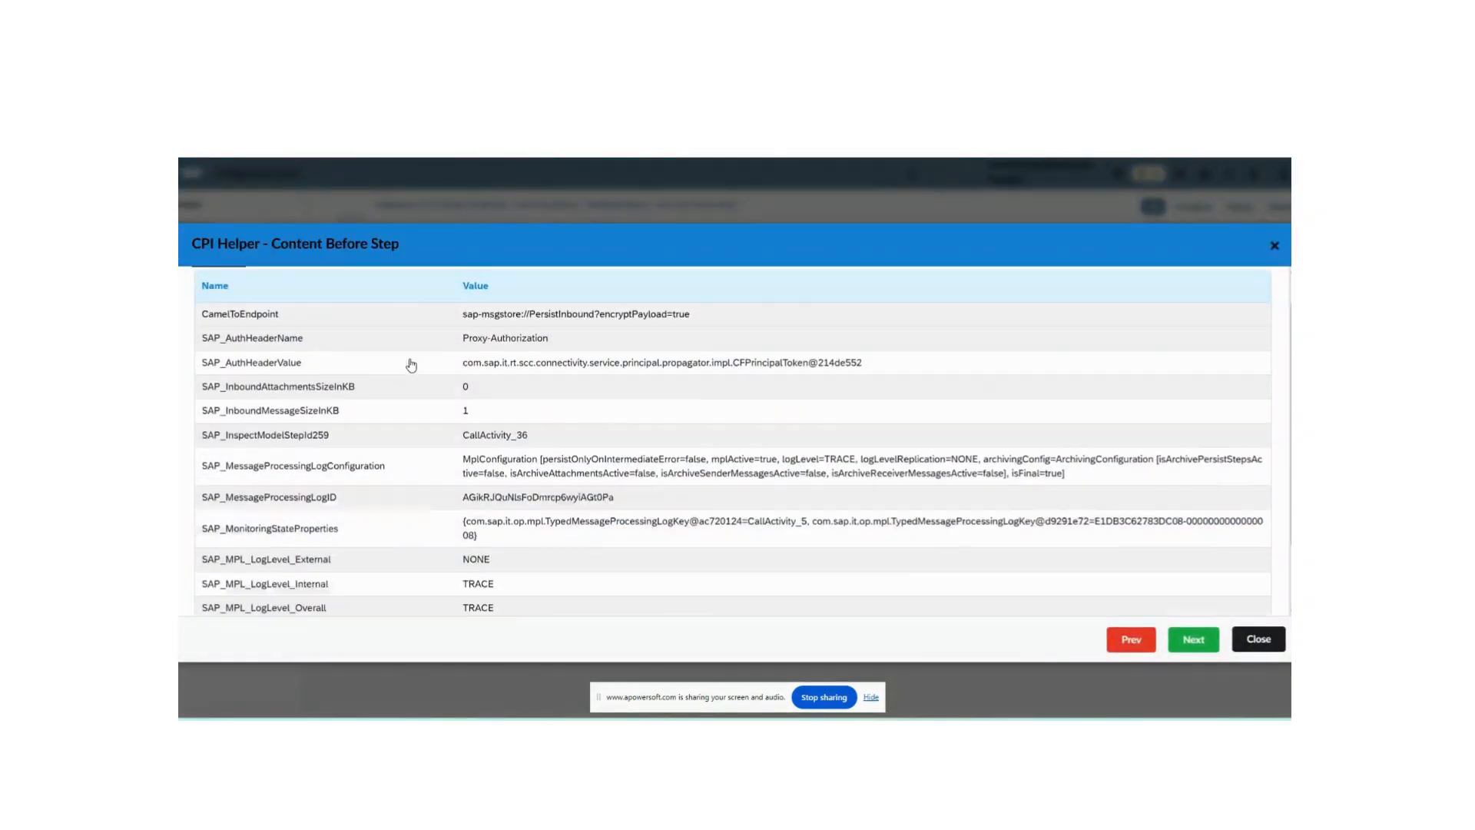
scroll(386, 537, up, 5)
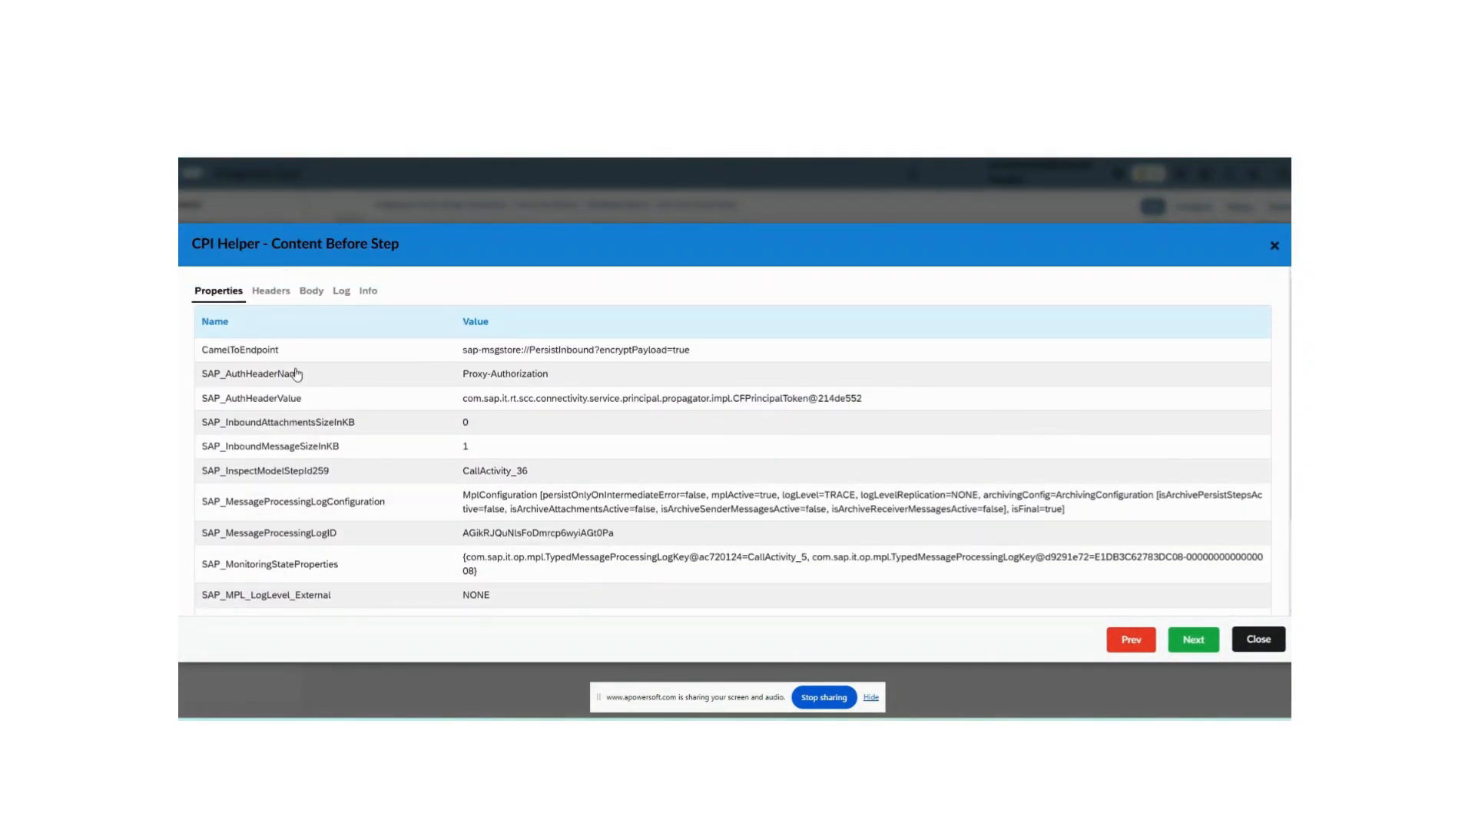
click(271, 291)
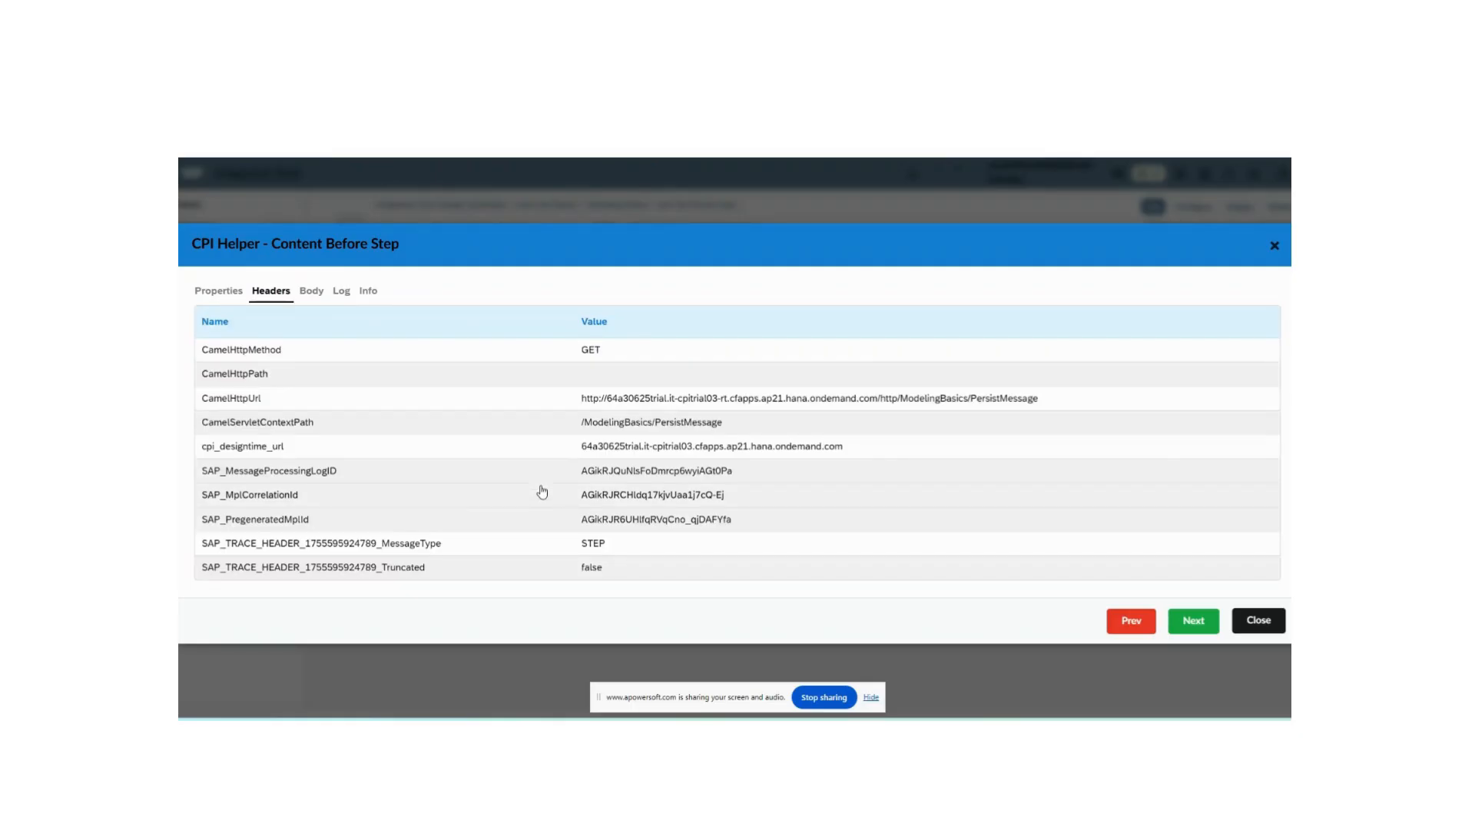
click(311, 290)
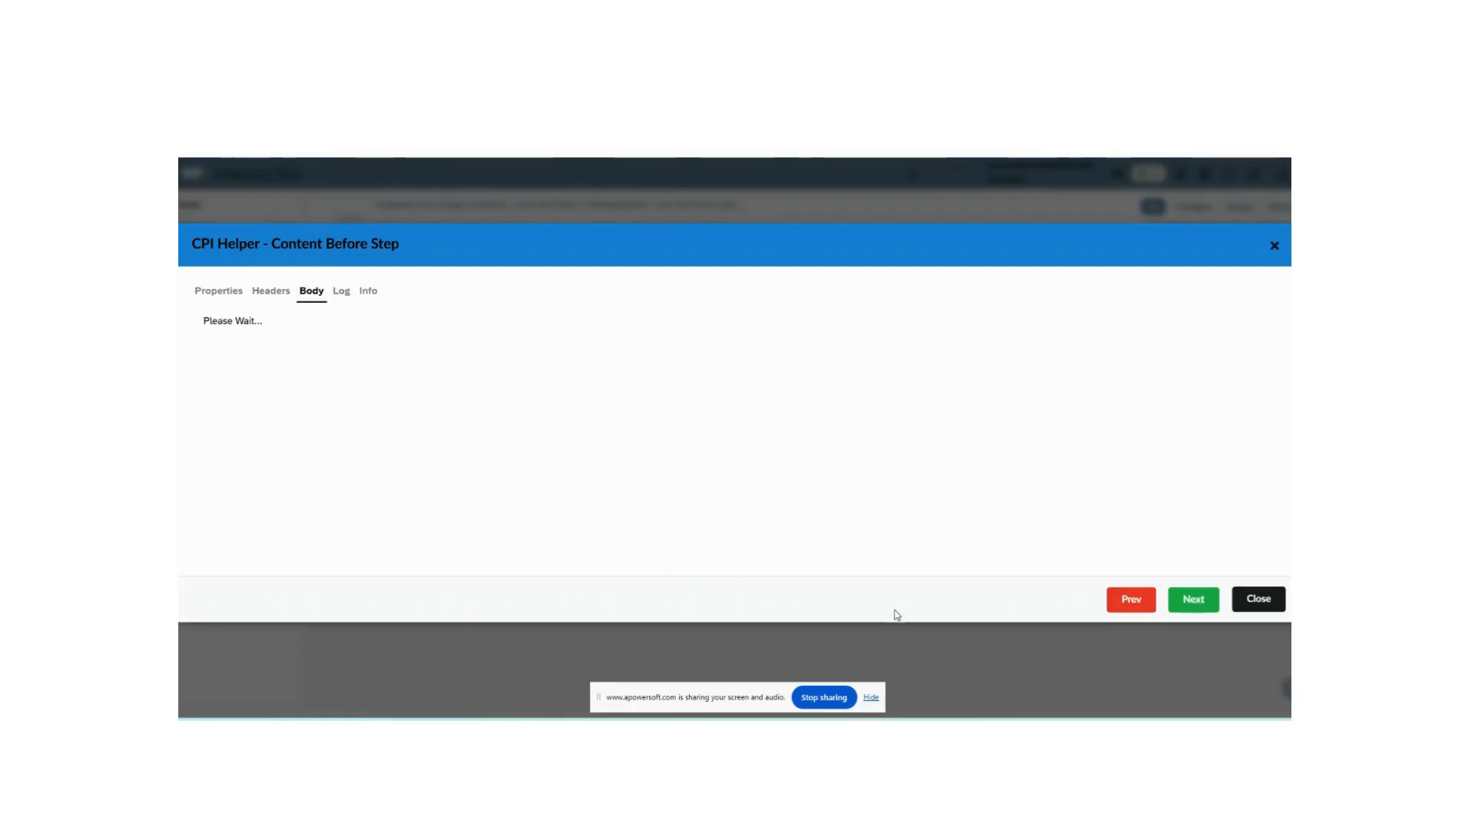
click(1276, 602)
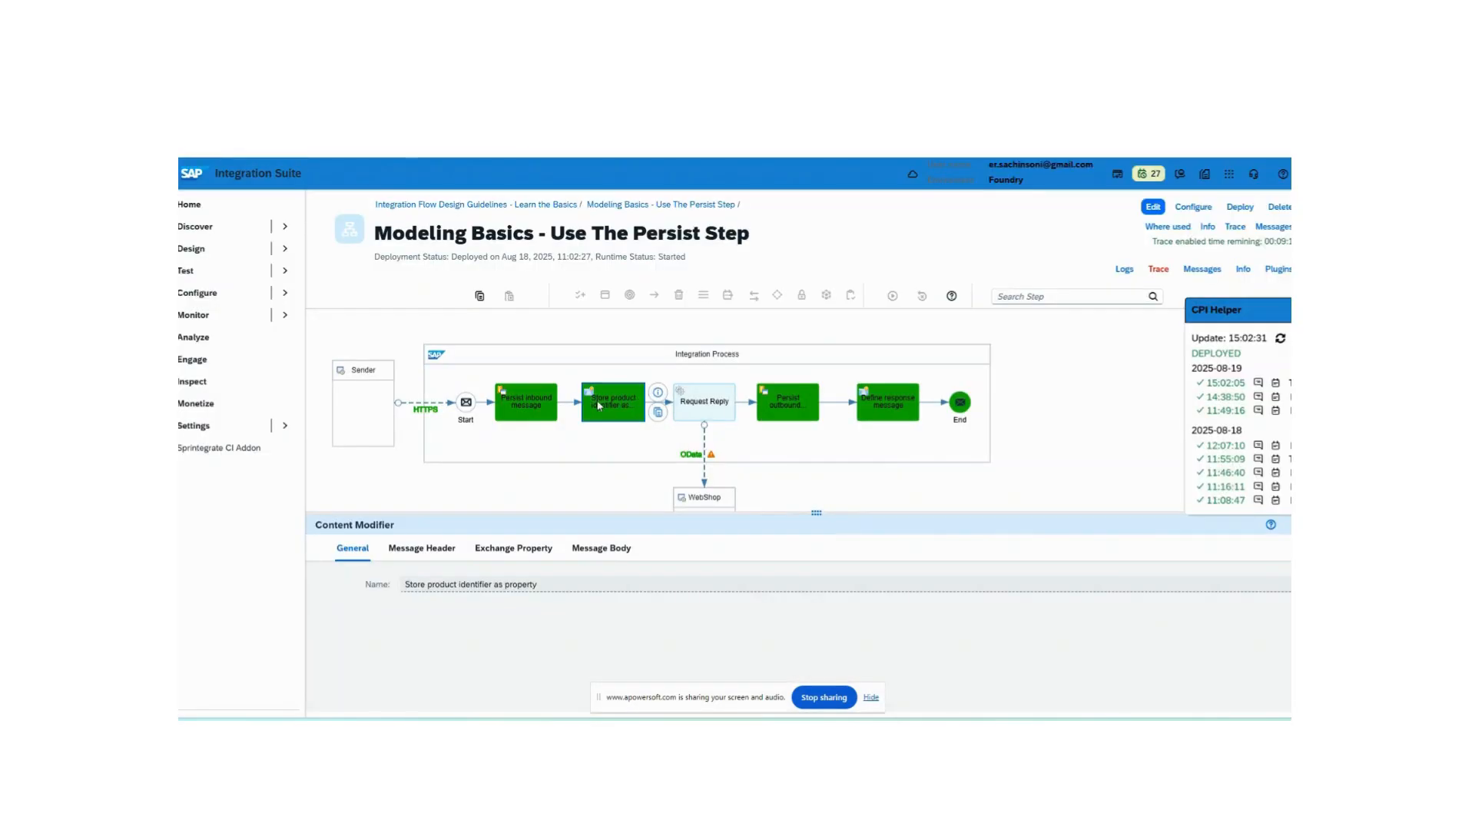
- Inspect the traced properties and headers before the Persist inbound message step, then select the Persist outbound step
click(546, 406)
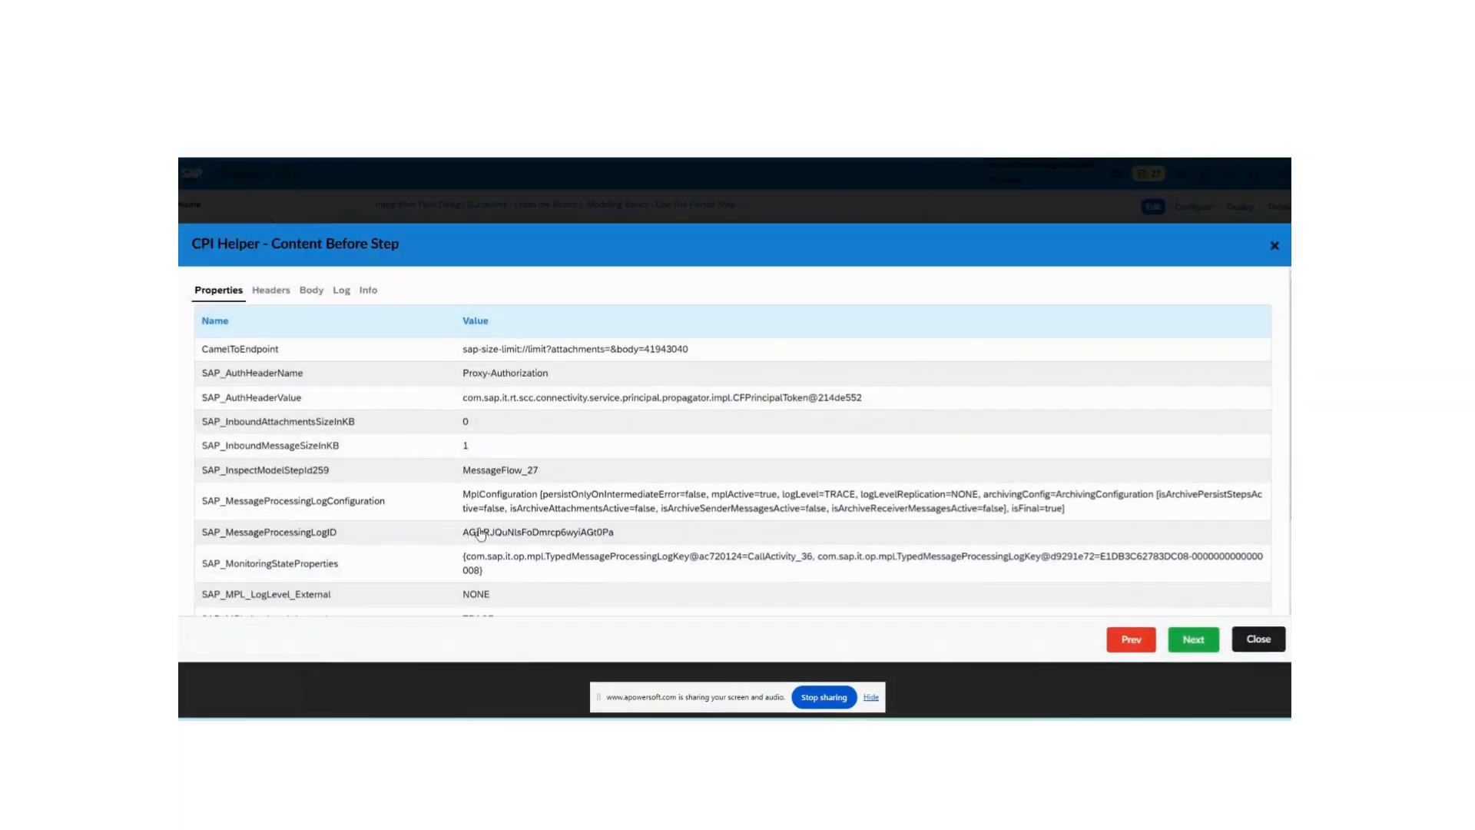
scroll(480, 533, down, 3)
scroll(488, 582, up, 5)
scroll(484, 569, down, 5)
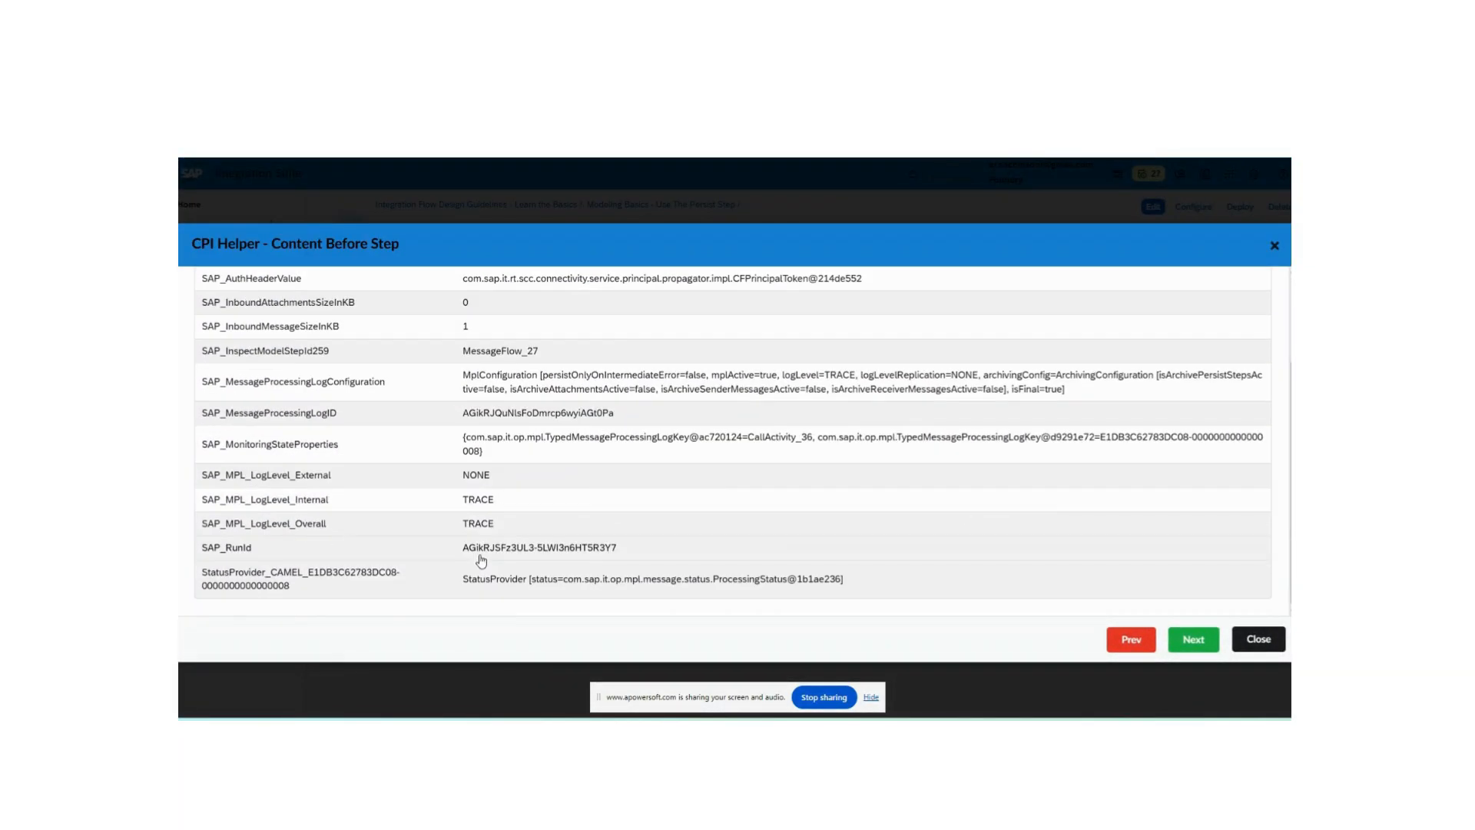
scroll(427, 429, up, 5)
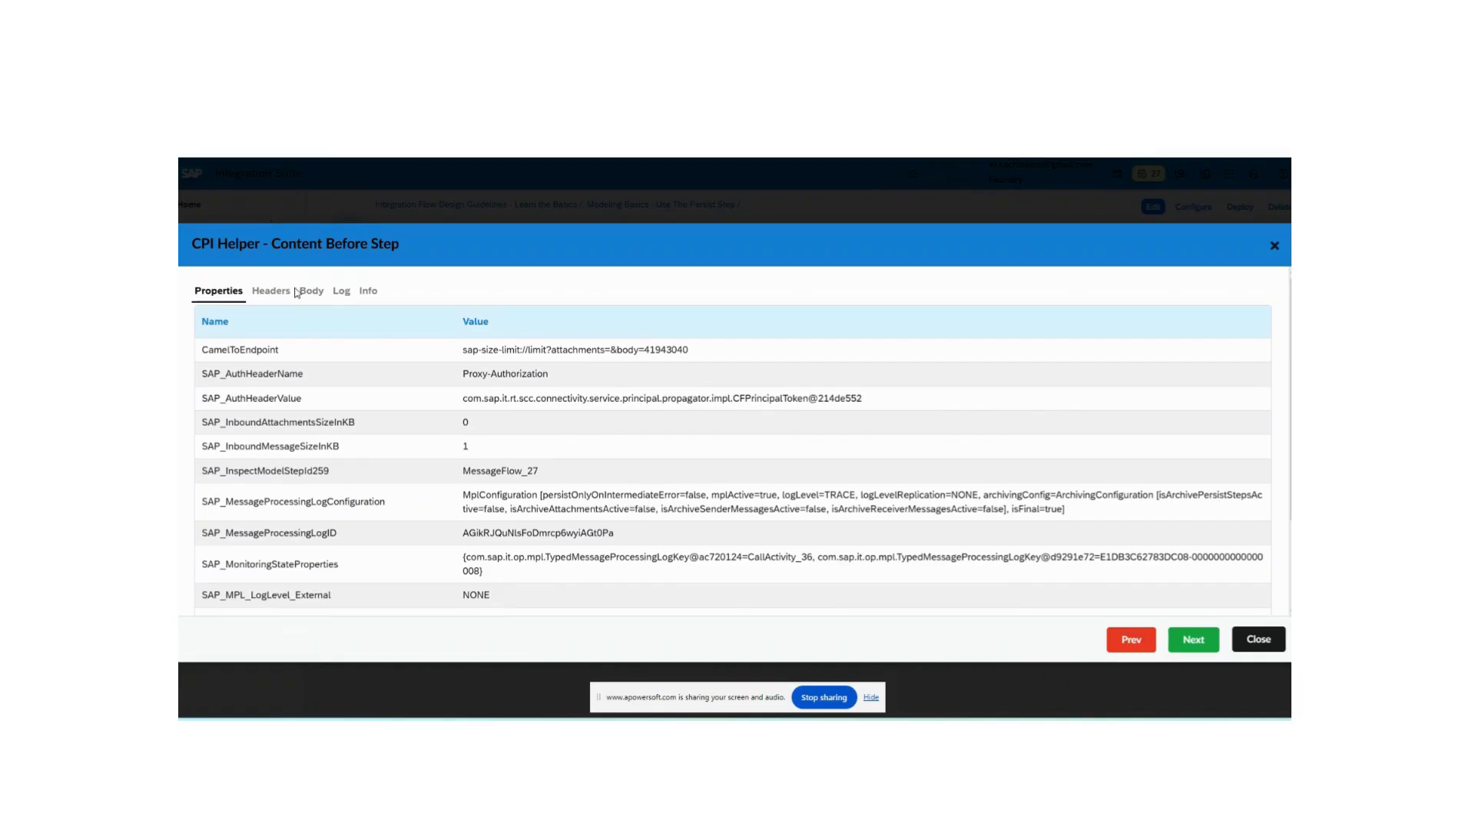
click(270, 290)
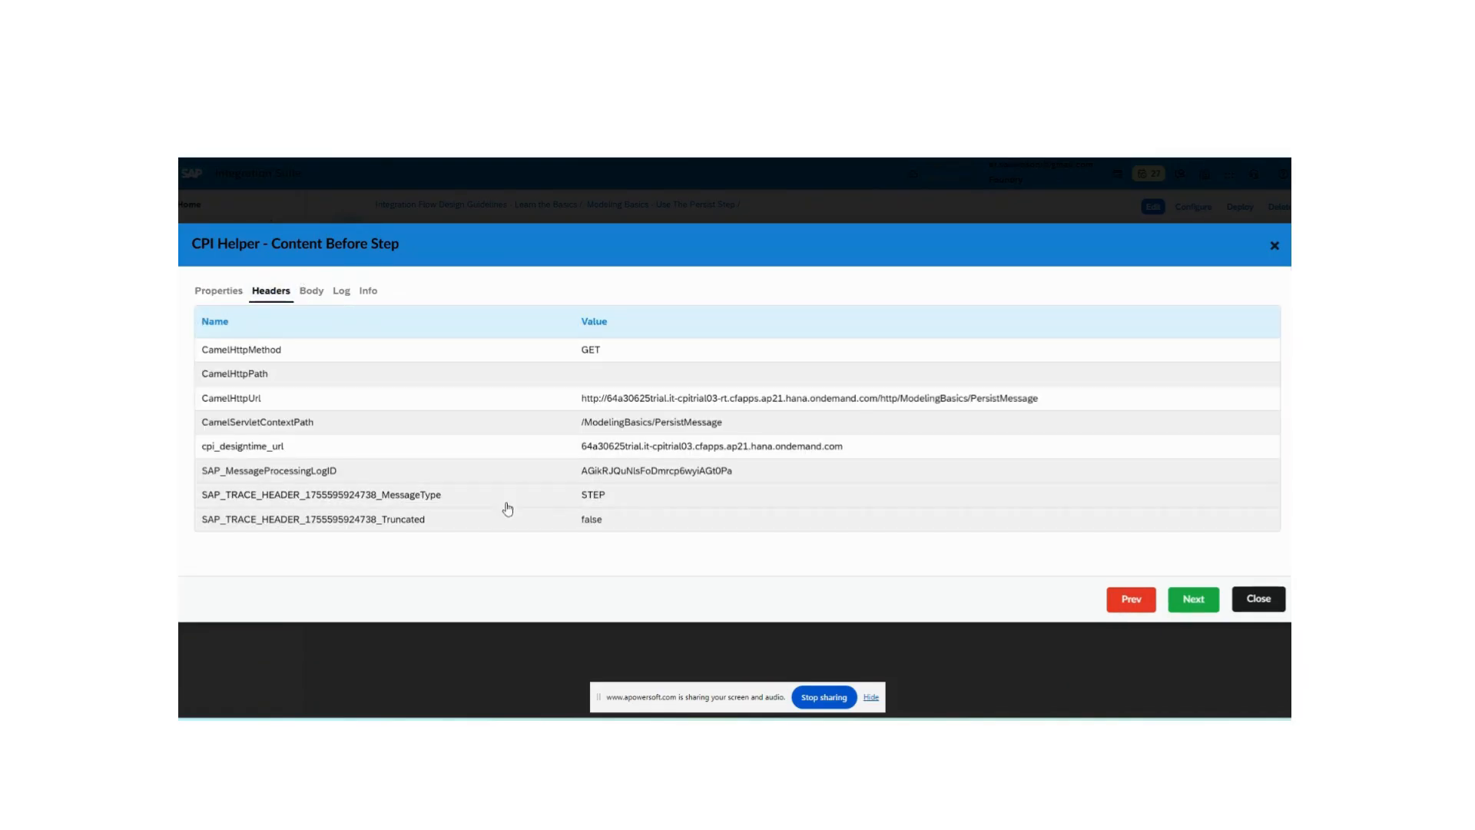
click(1239, 601)
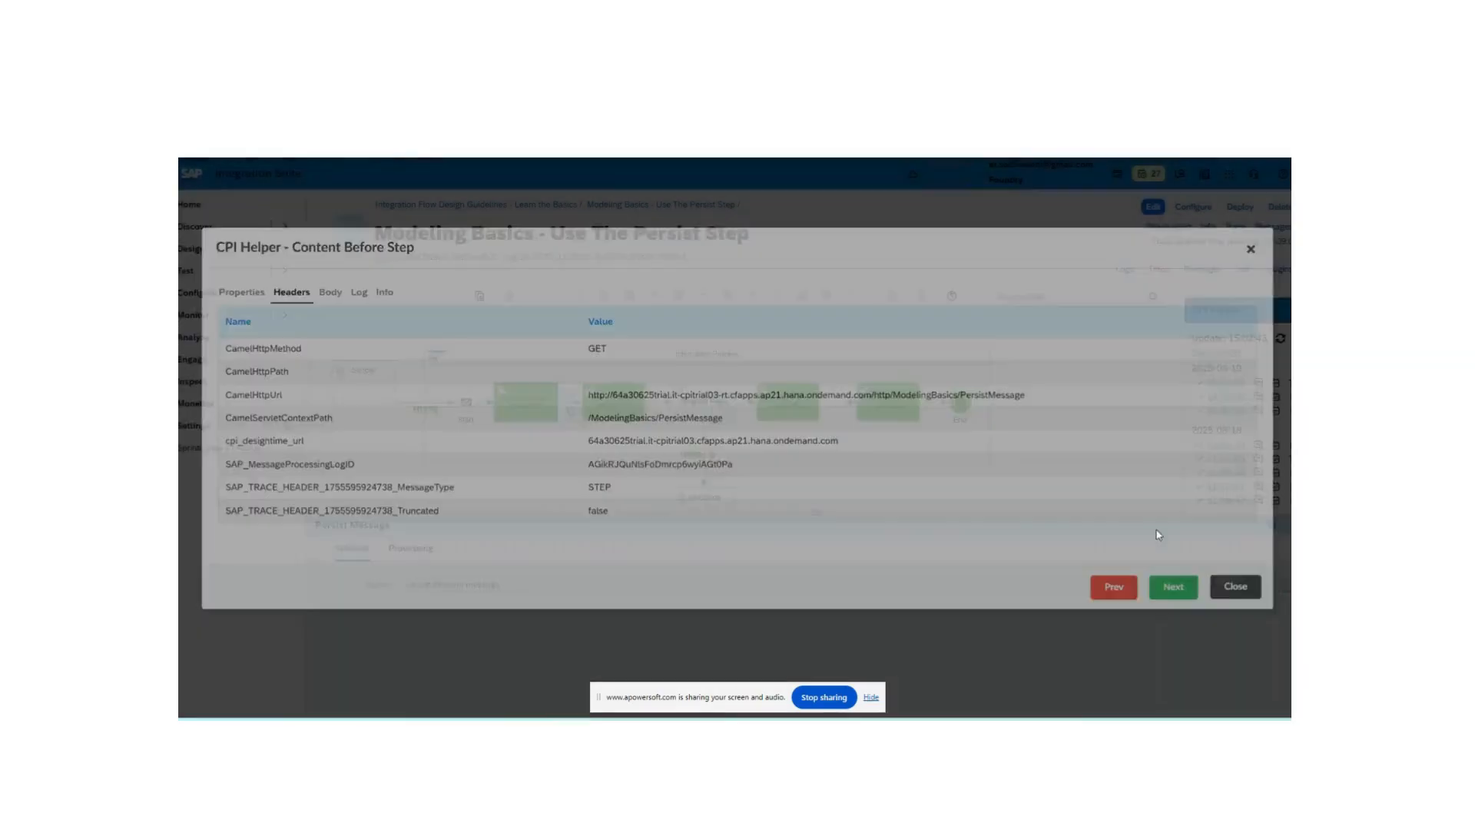
click(790, 399)
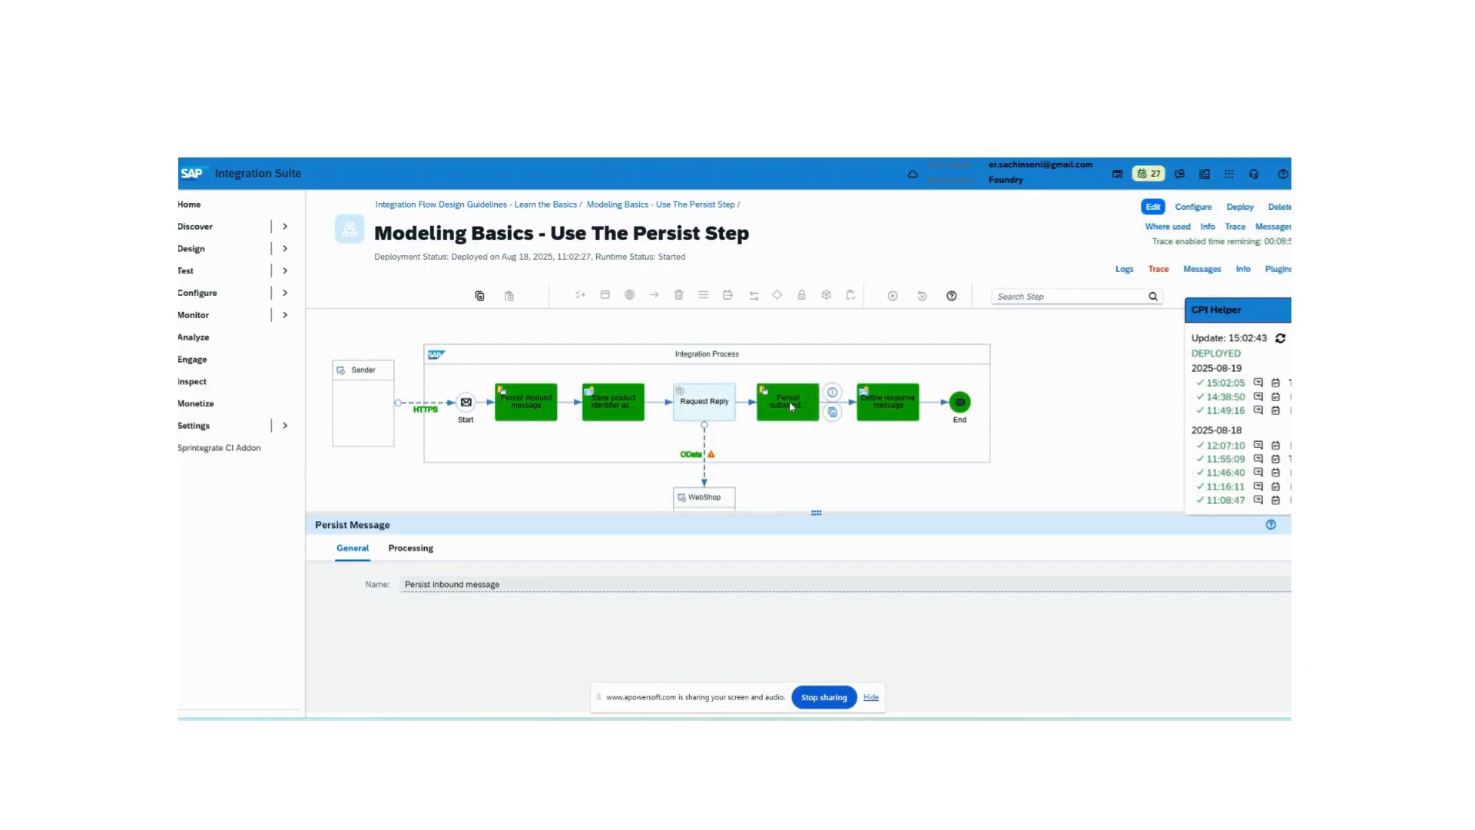
- Inspect the traced properties and log content before the Persist outbound step, then close the dialog
scroll(501, 473, down, 3)
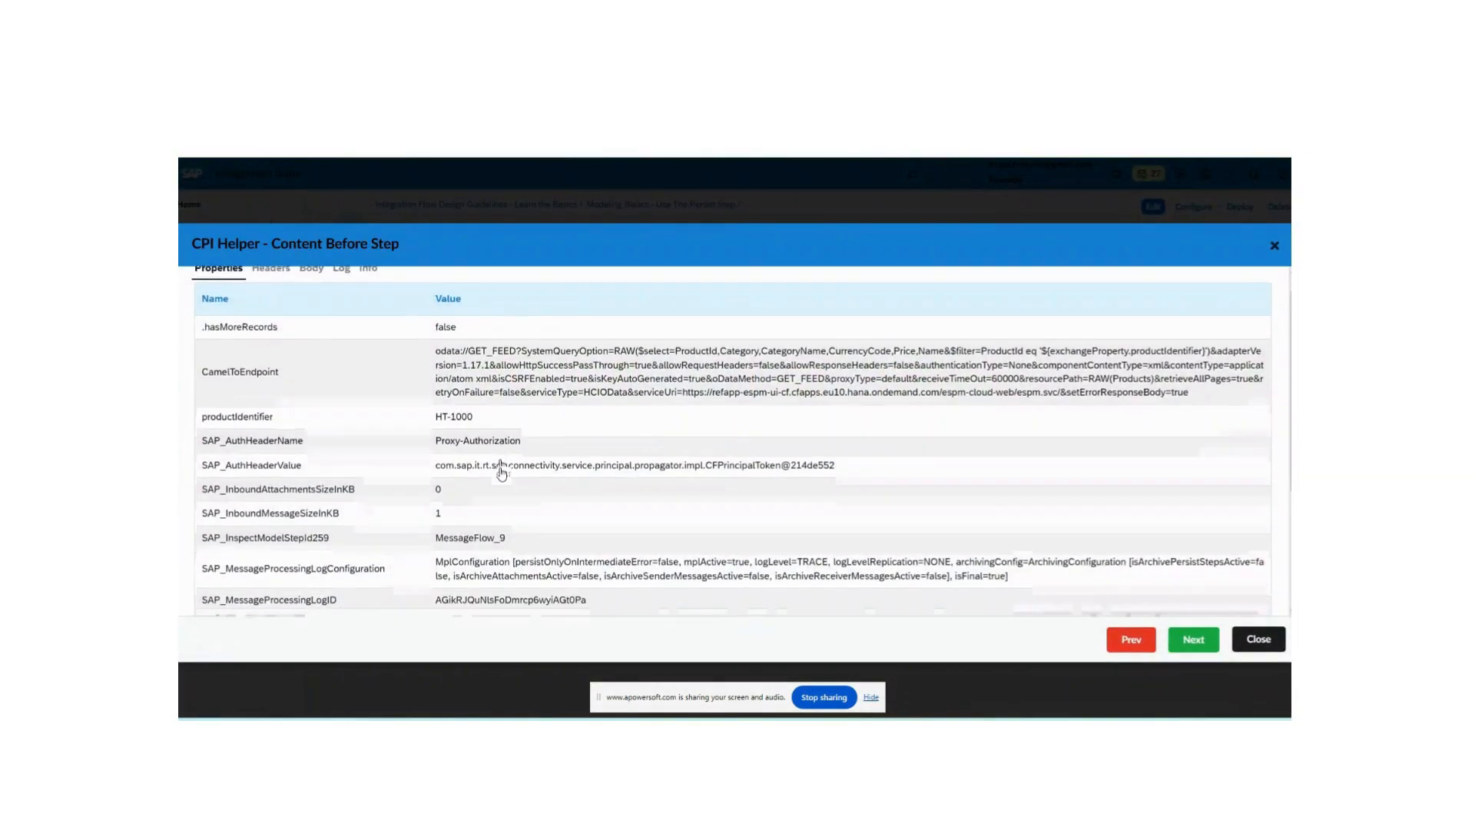
scroll(501, 474, up, 3)
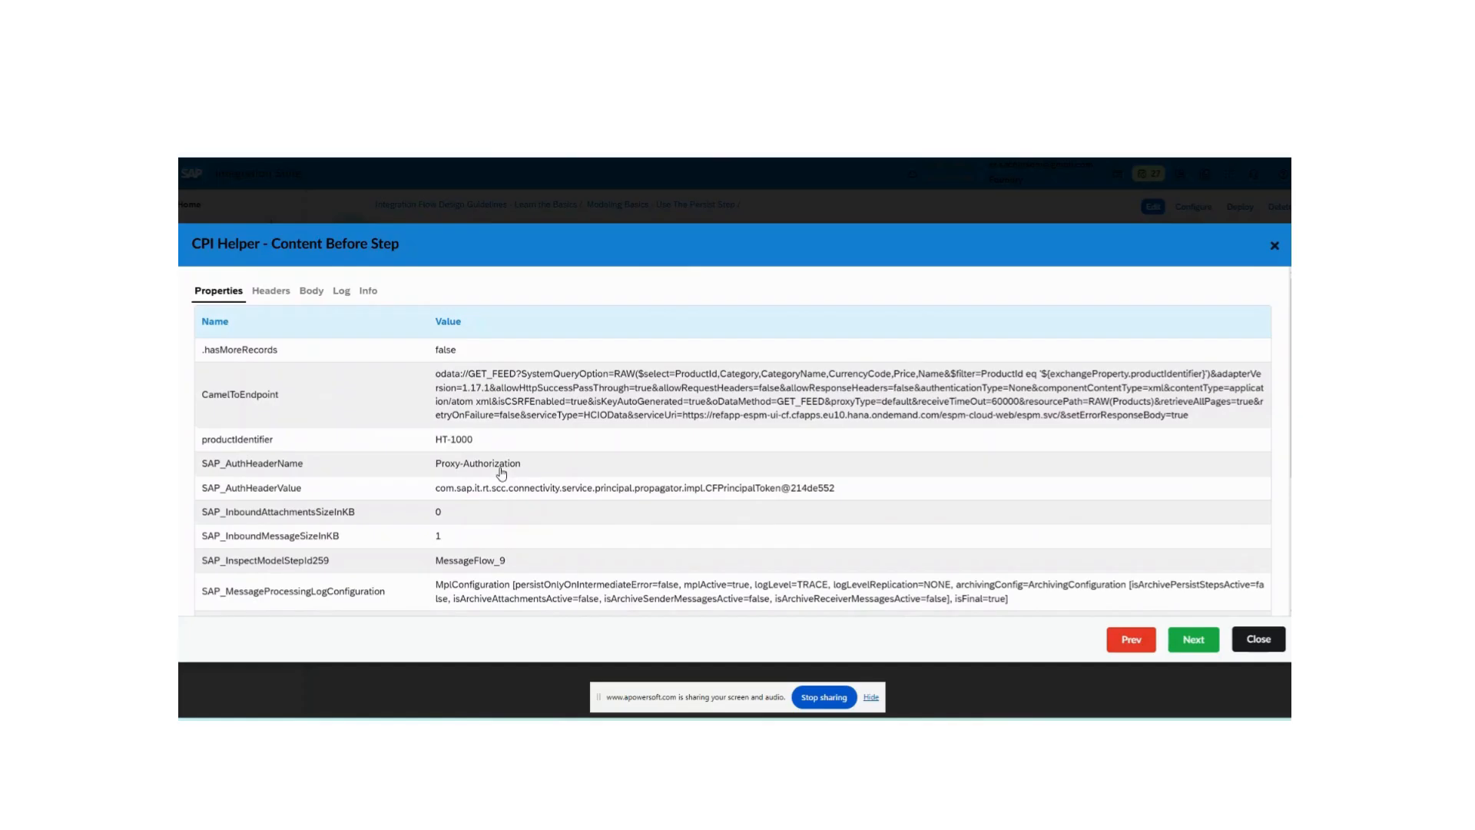
click(341, 290)
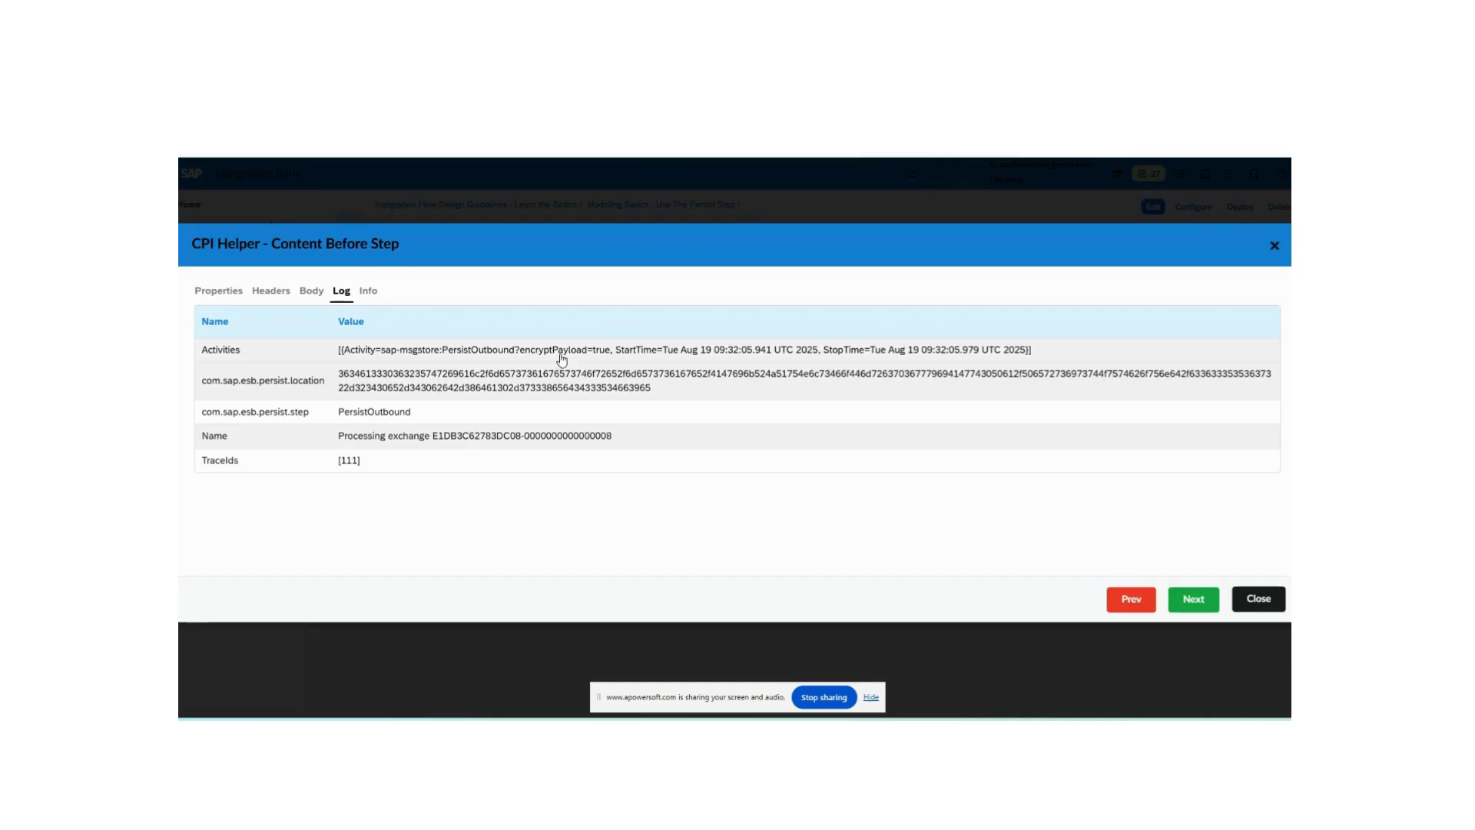
click(1280, 599)
- Open the traced content of another step, close it, and view the Persist inbound step's processing settings
click(552, 409)
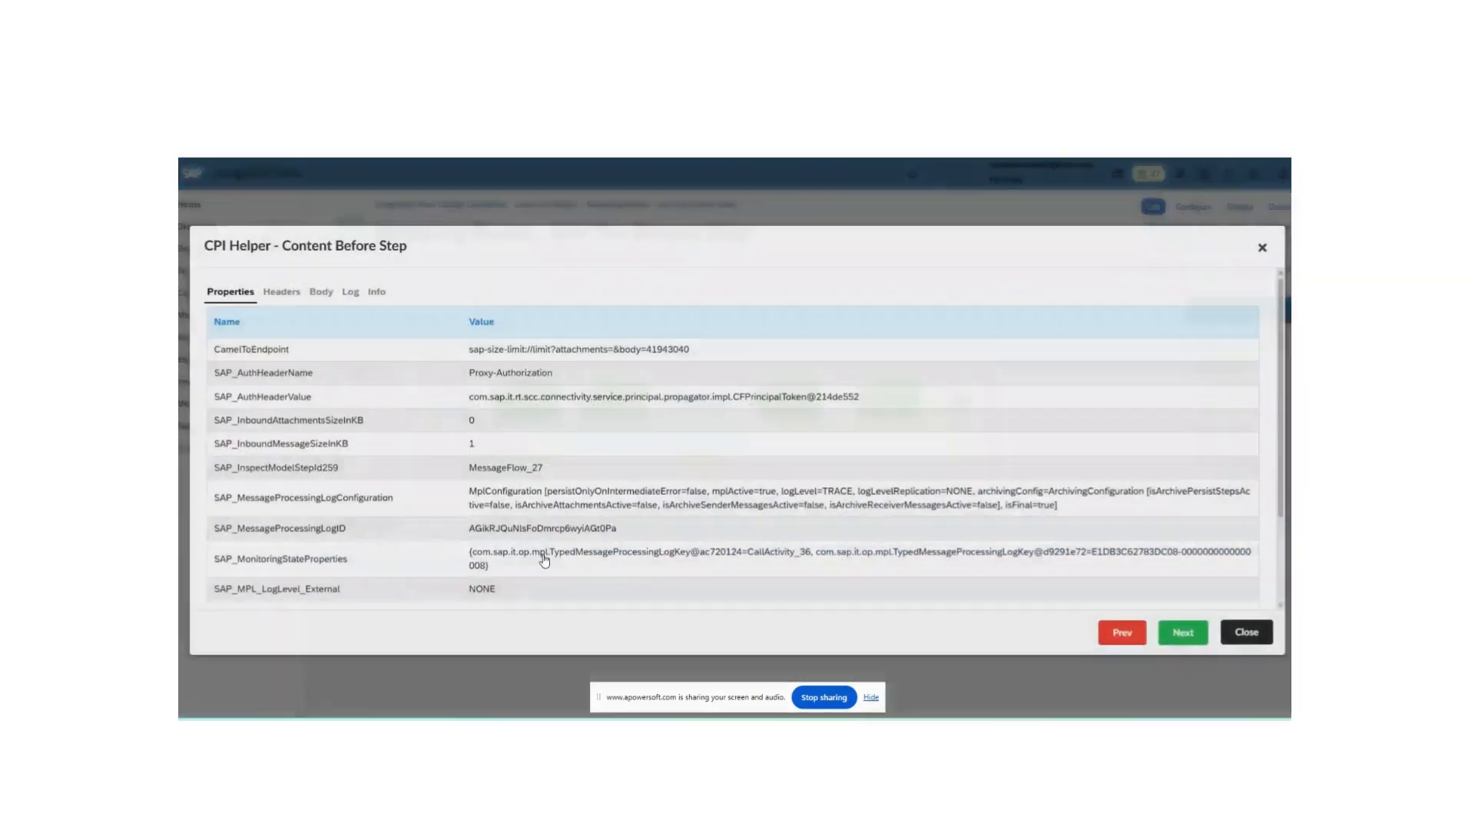
click(1251, 647)
click(410, 548)
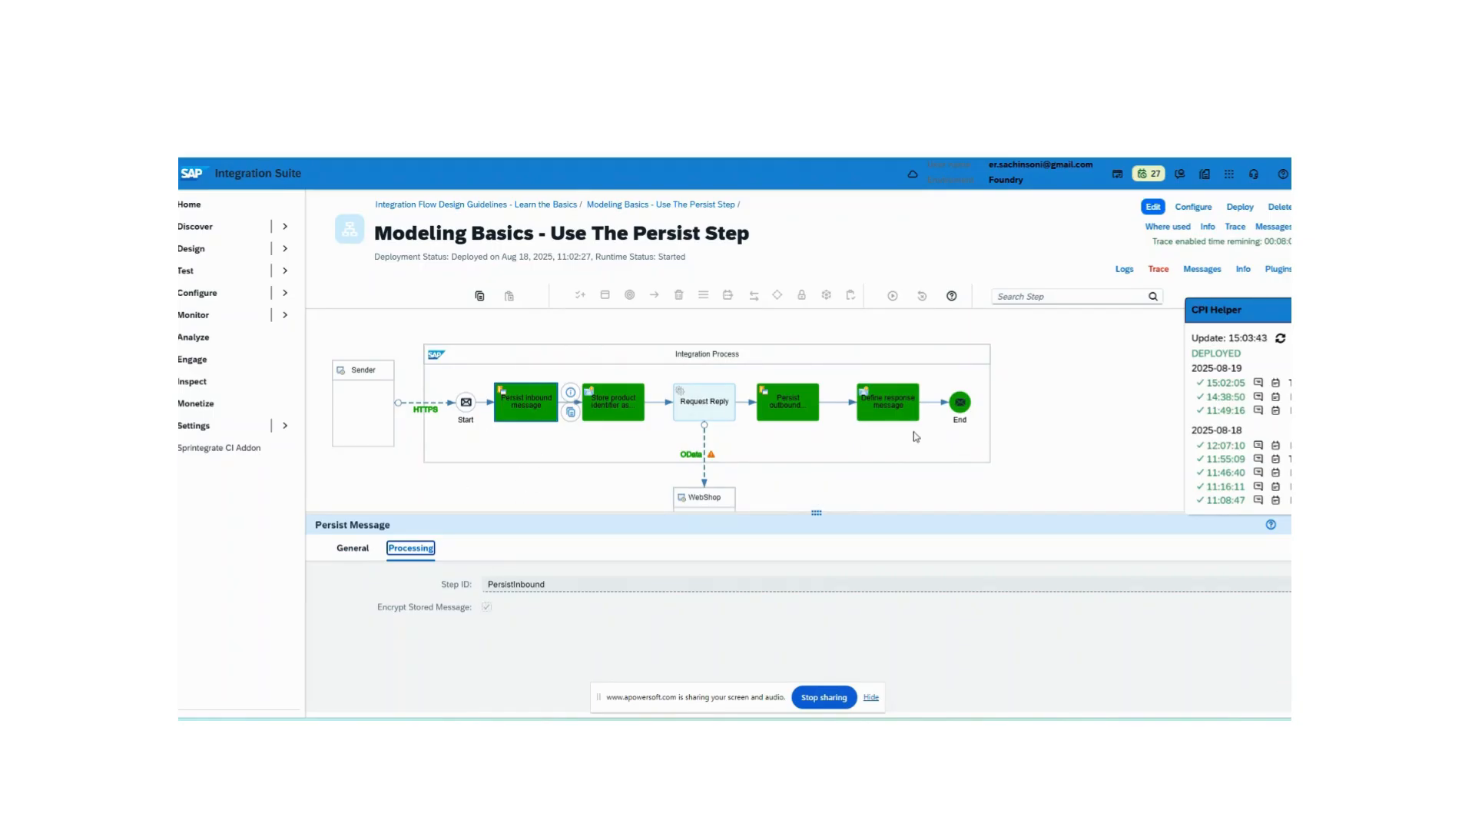
mouse_move(690, 463)
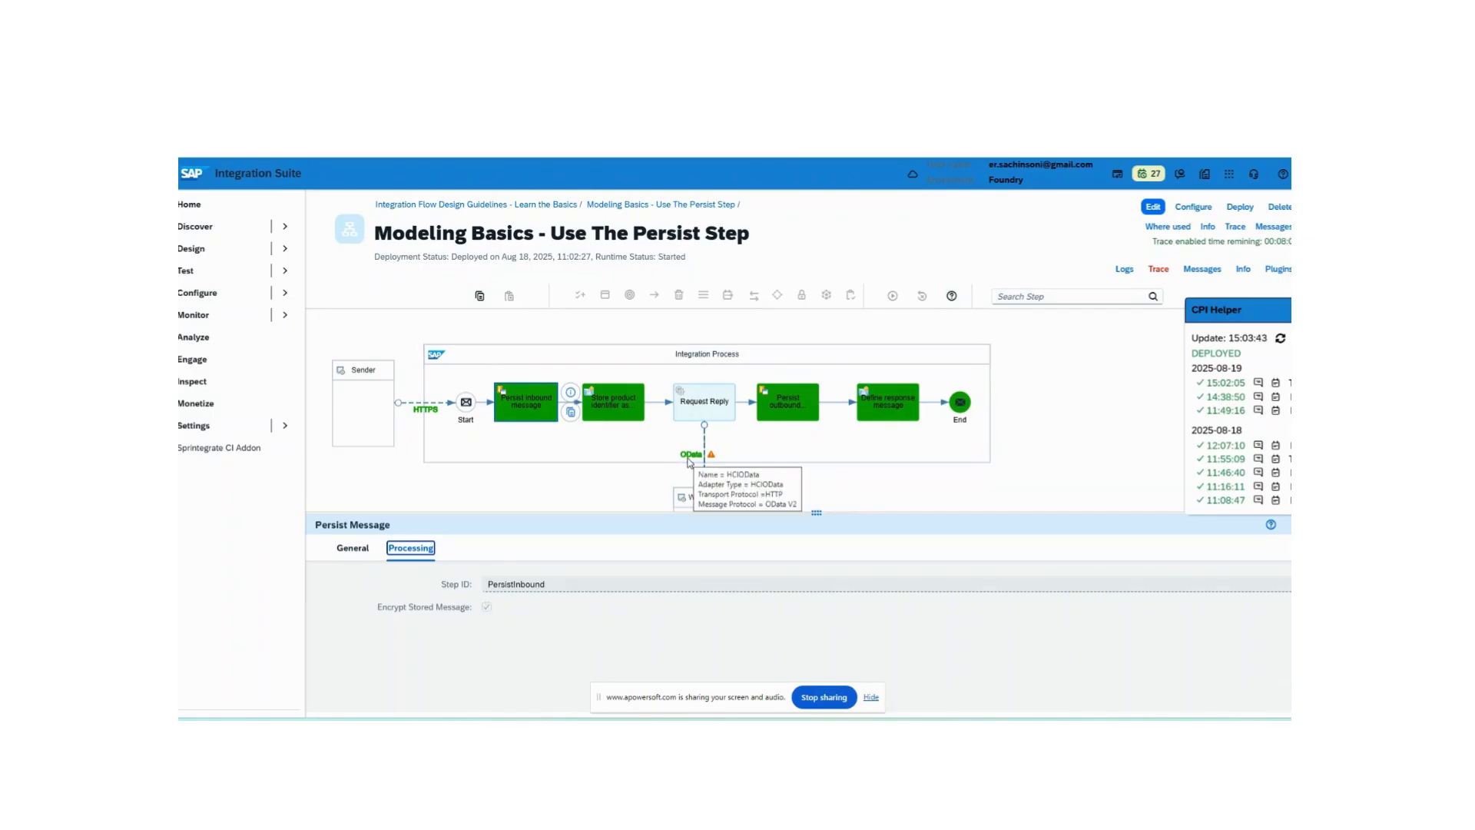
key(alt+Tab)
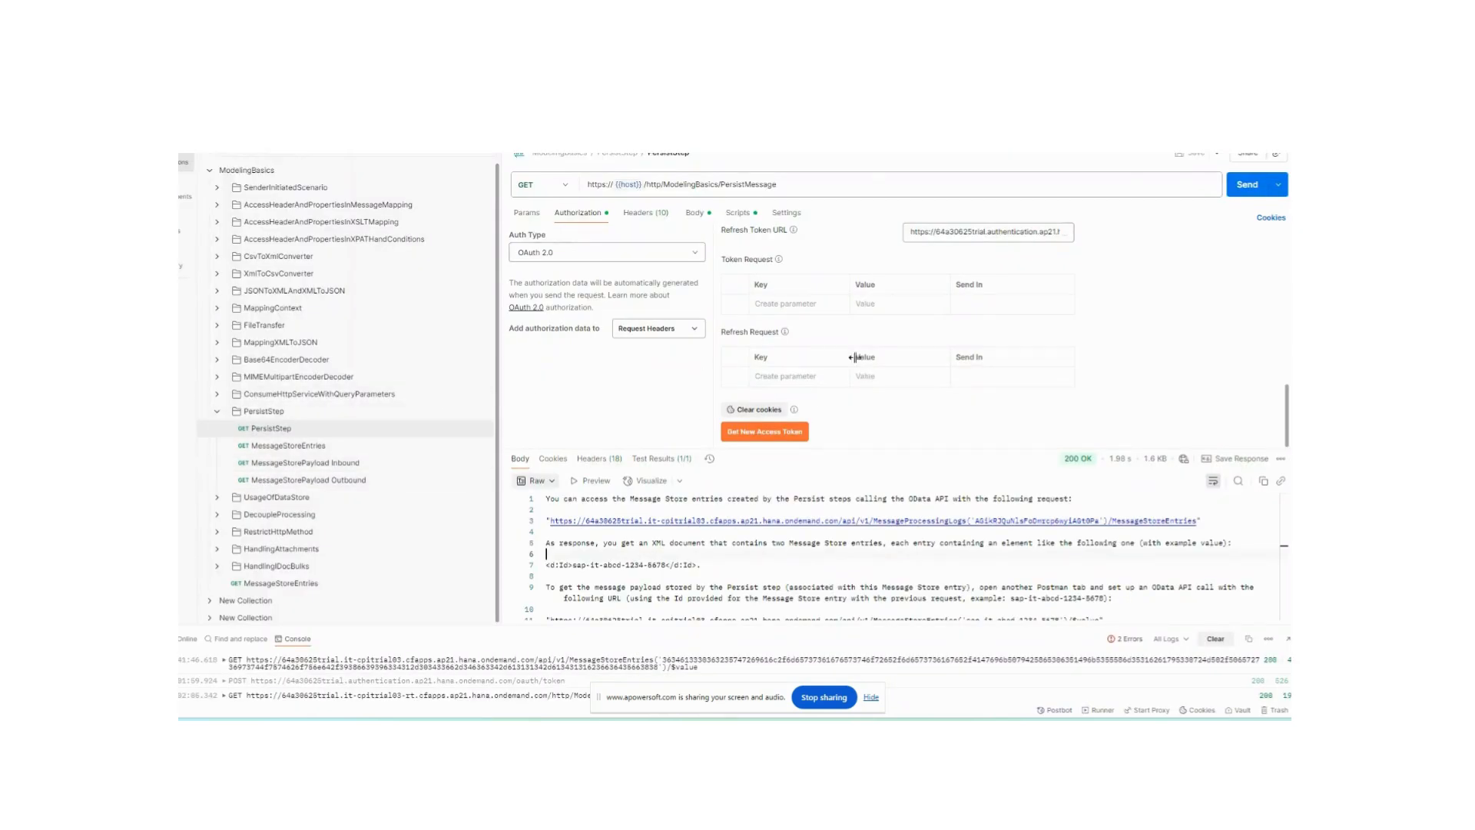
key(alt+Tab)
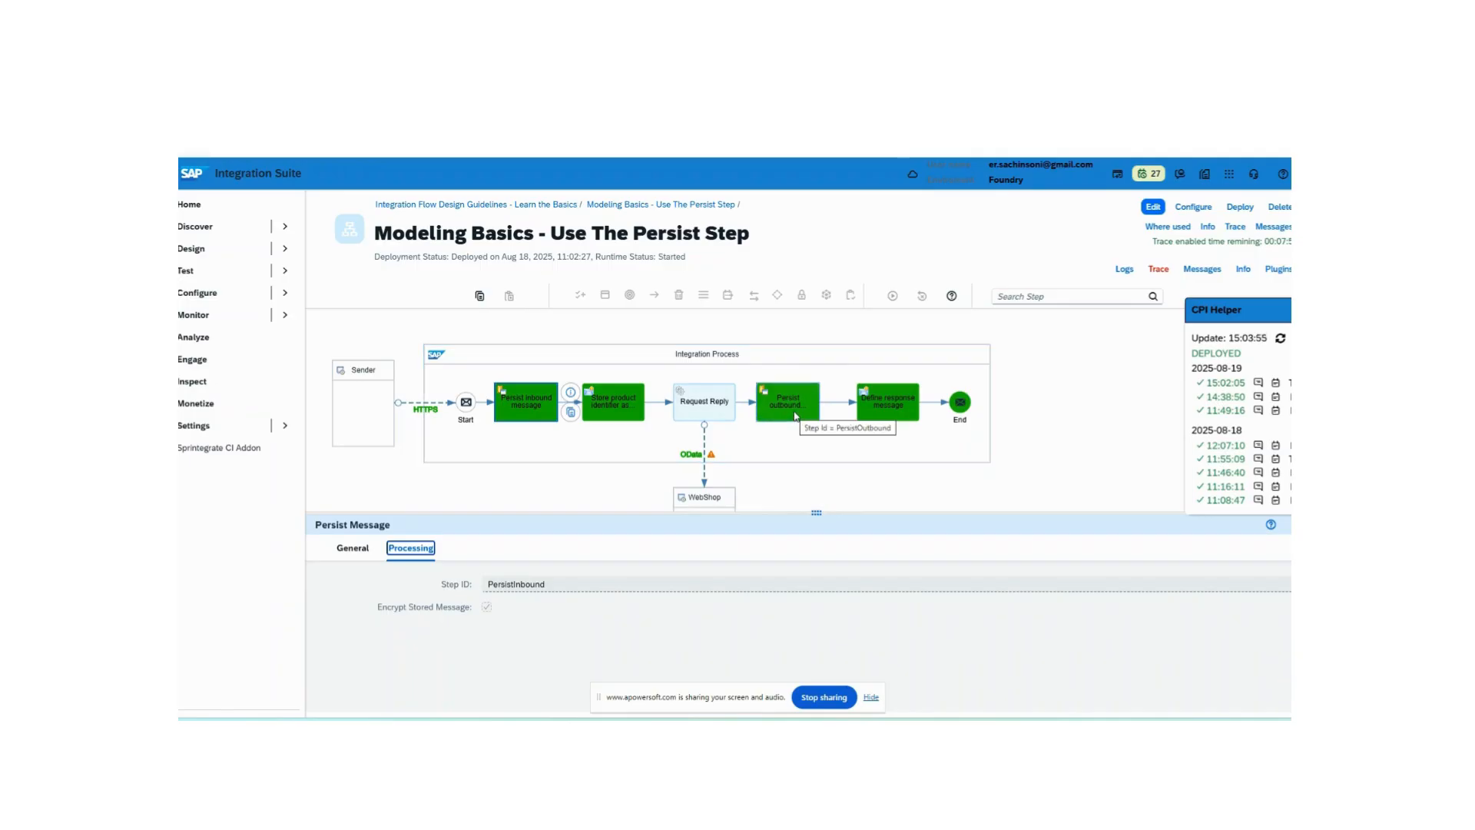
key(alt+Tab)
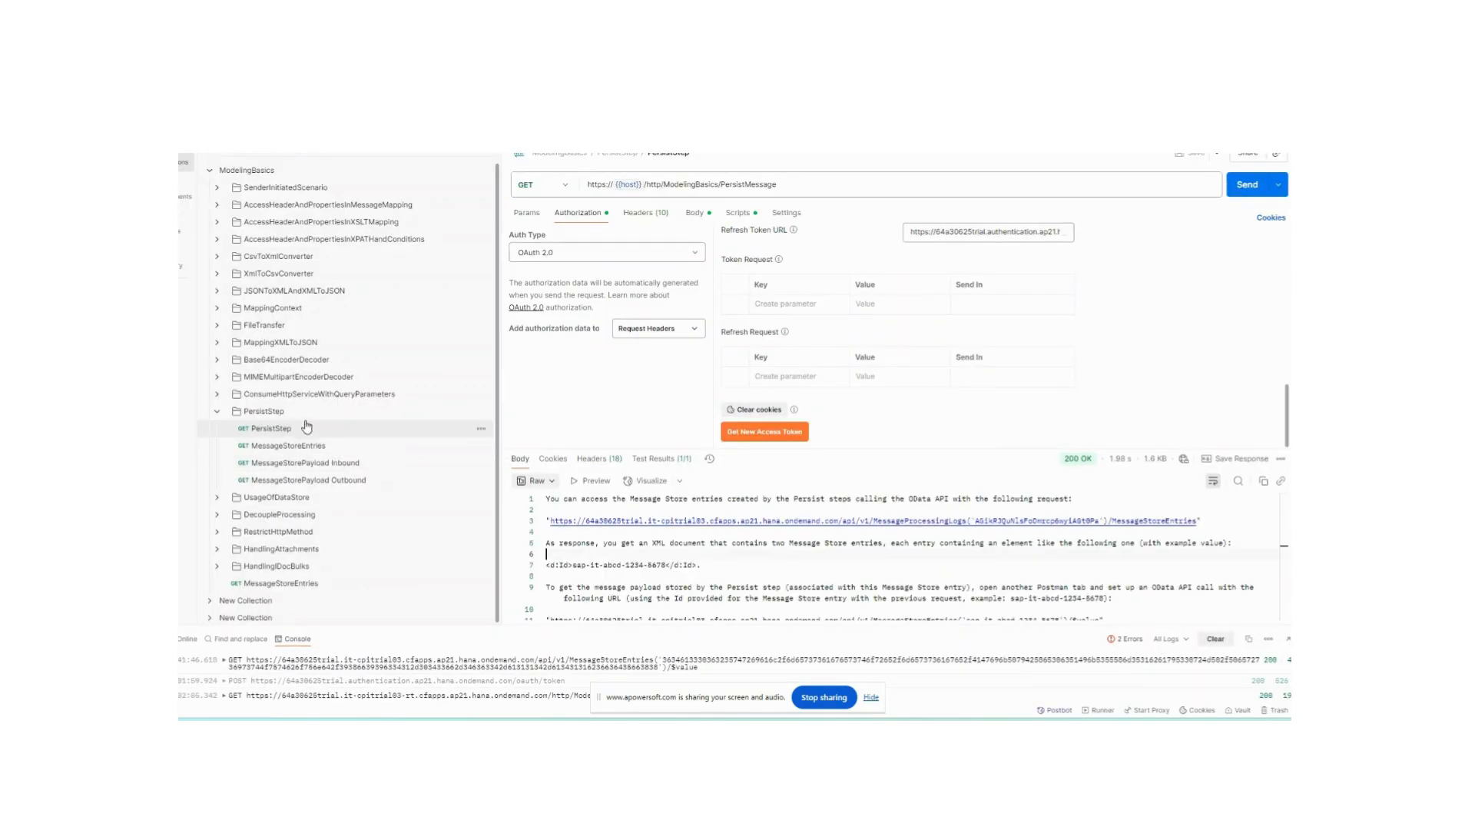
key(alt+Tab)
key(alt+Tab)
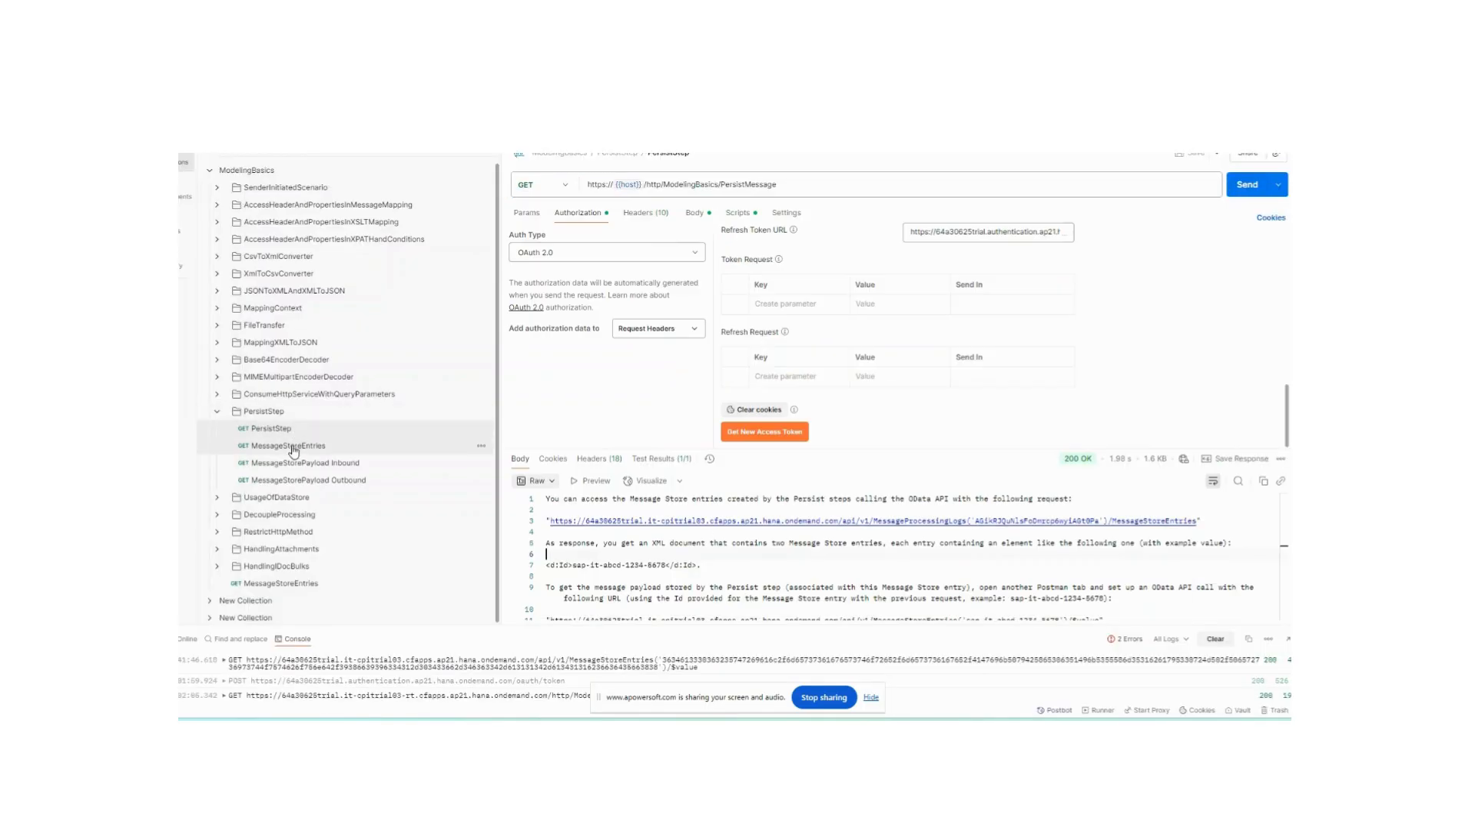
key(alt+Tab)
key(alt+Tab)
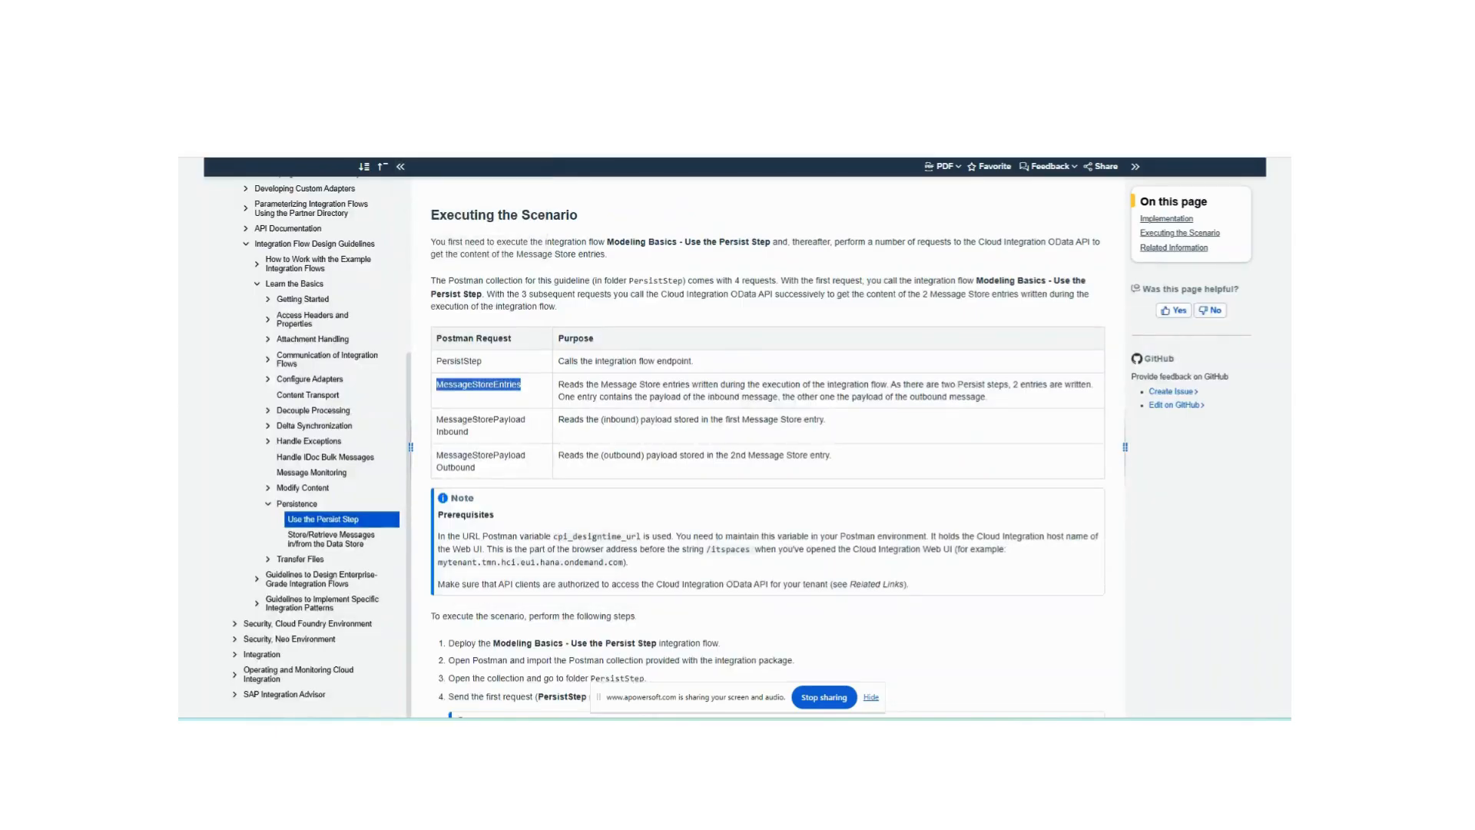
key(alt+Tab)
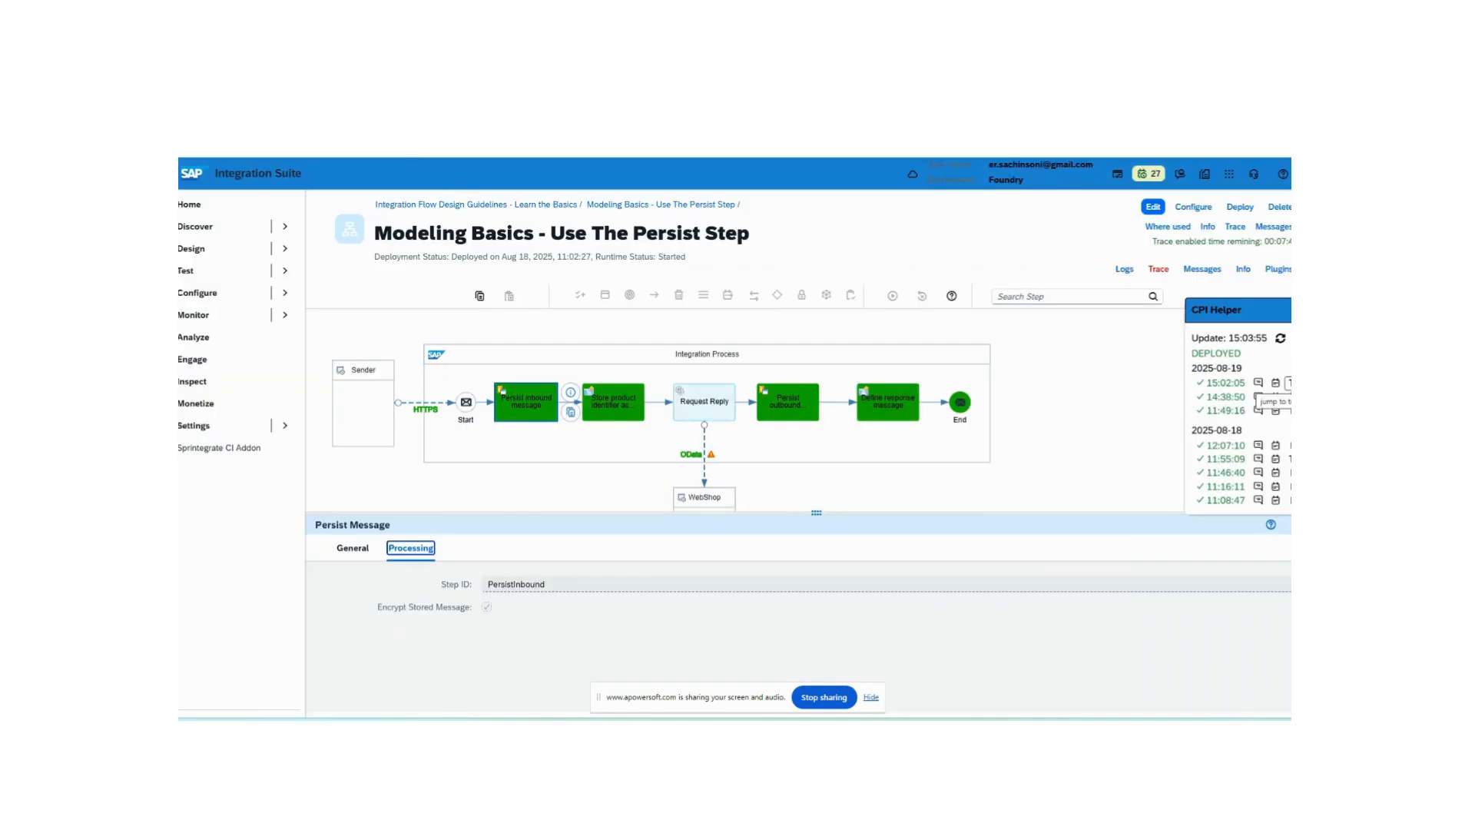
- Jump to the 15:02:05 message run and review its status, logs and artifact details in message monitoring
click(1289, 383)
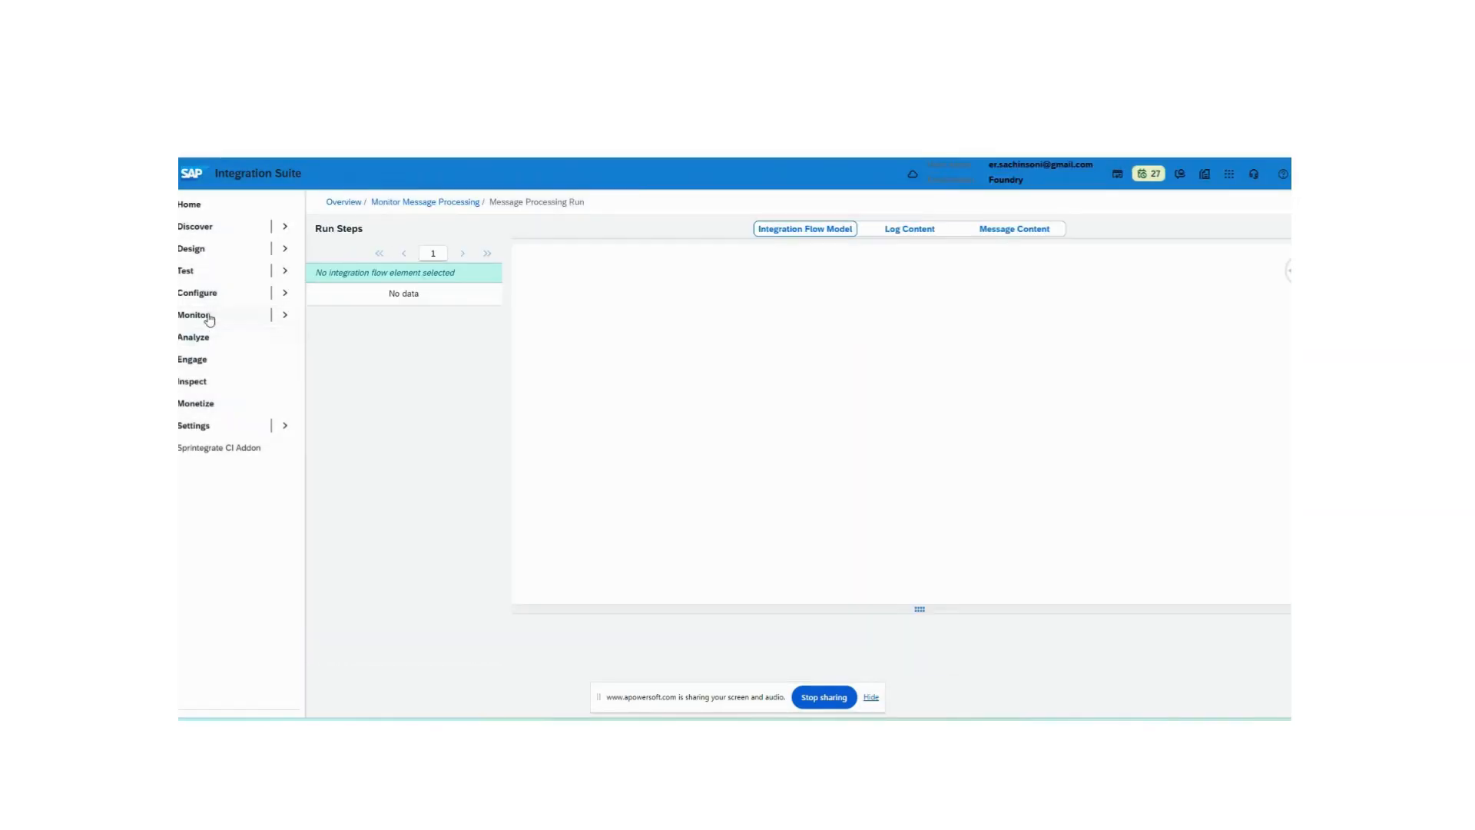
click(430, 202)
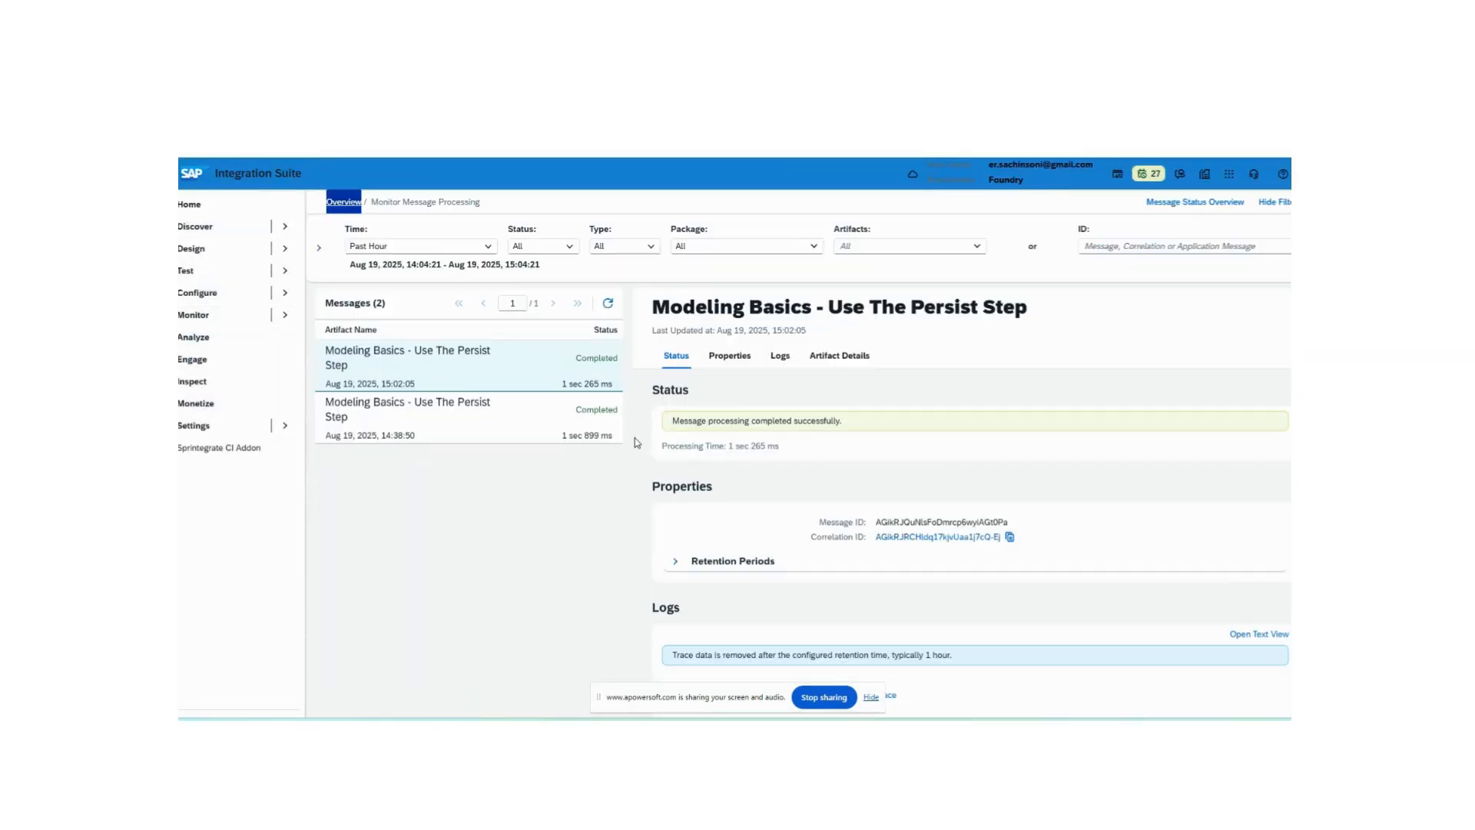
click(548, 380)
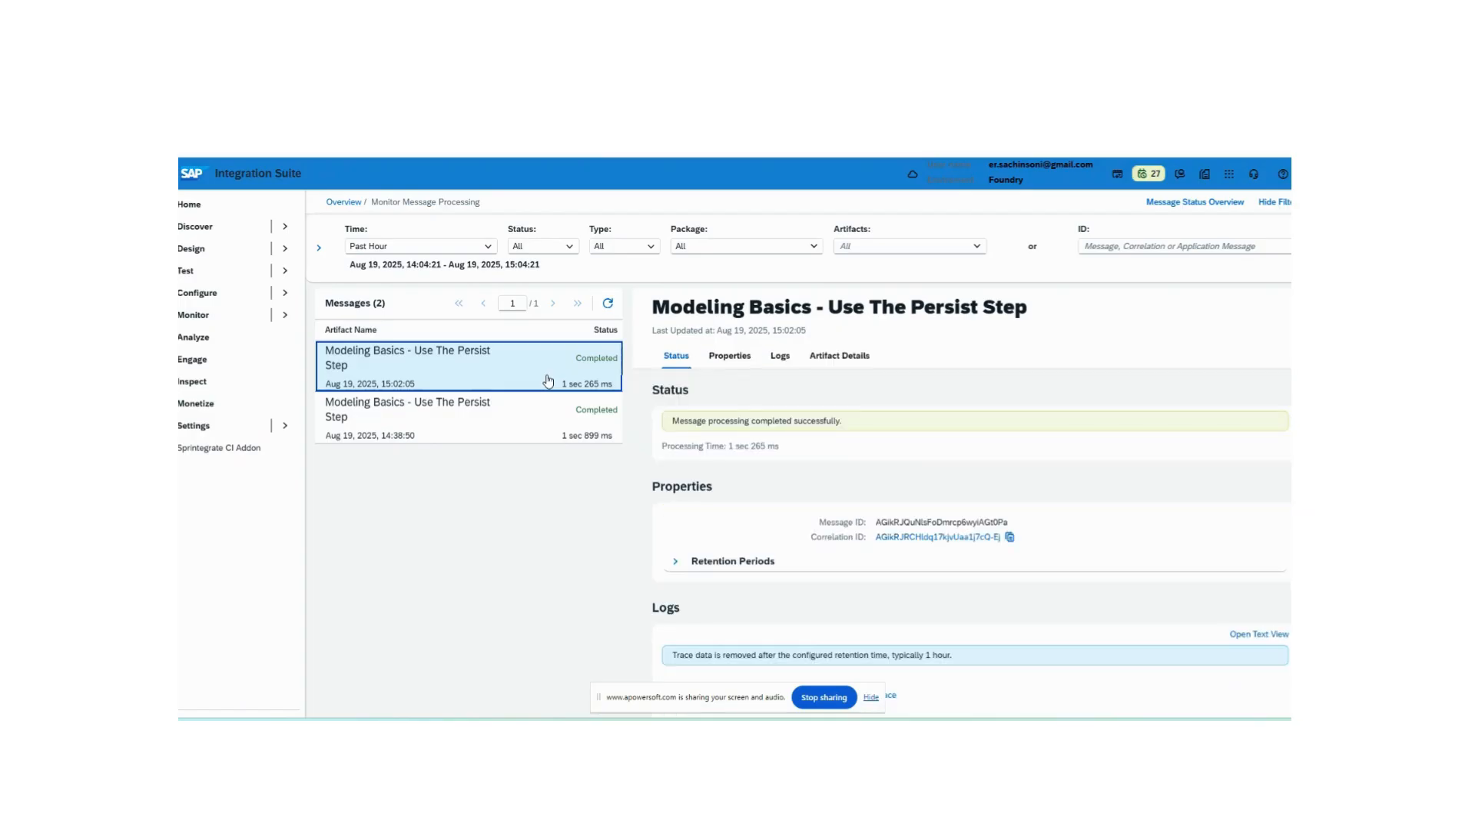
scroll(855, 470, down, 5)
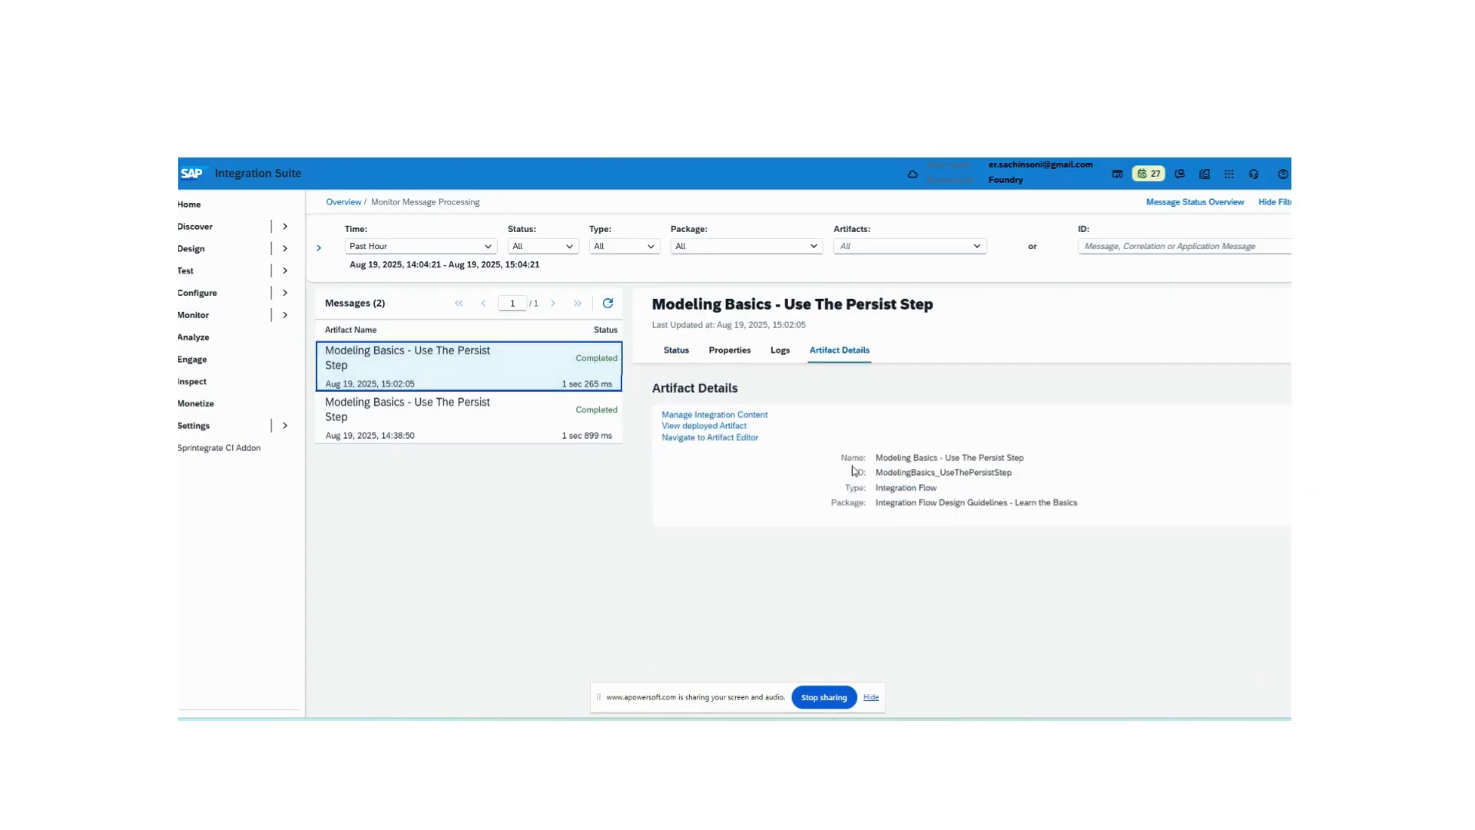
scroll(855, 470, up, 5)
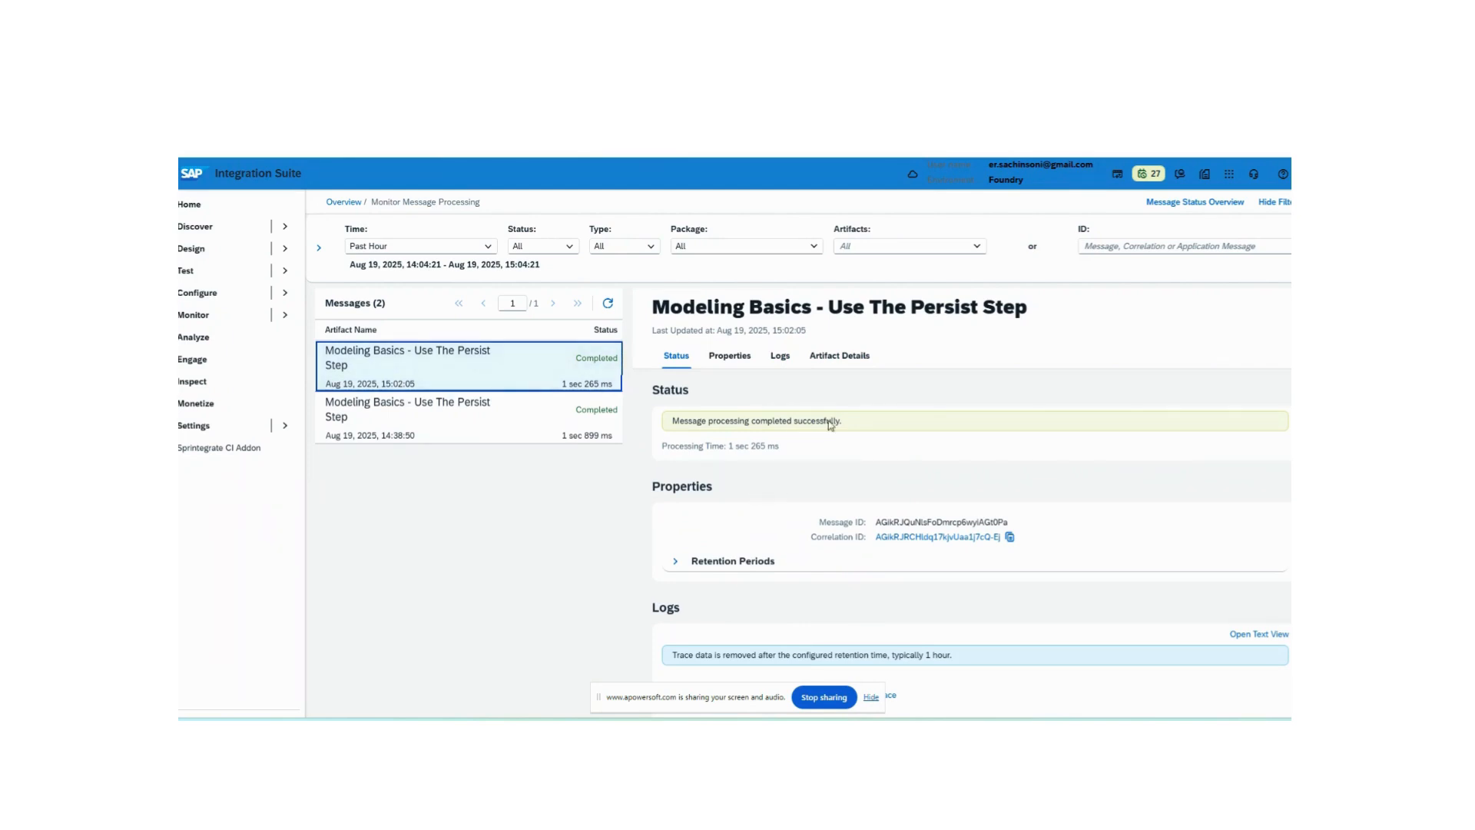
scroll(999, 595, down, 5)
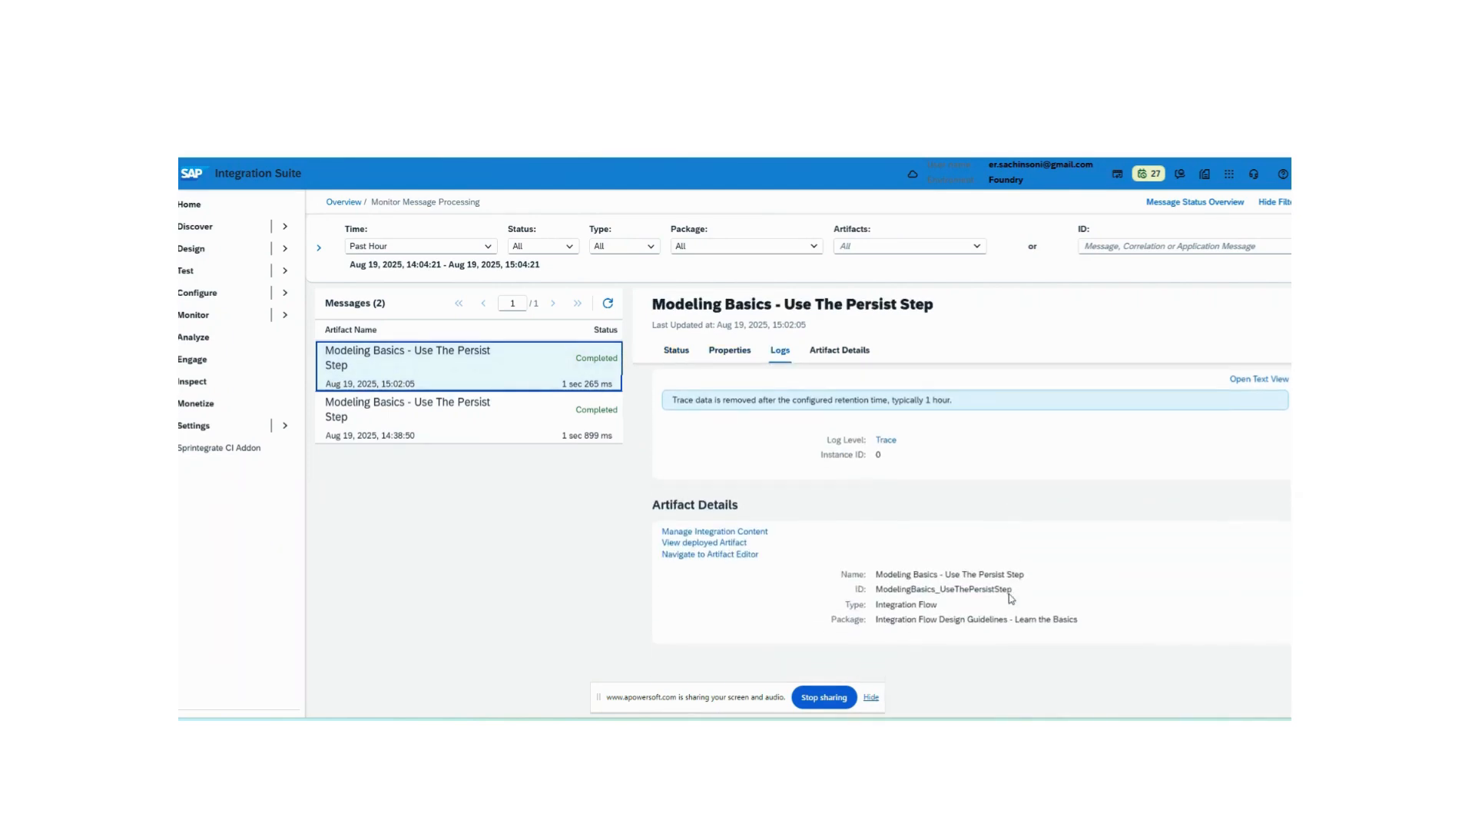
scroll(987, 592, up, 5)
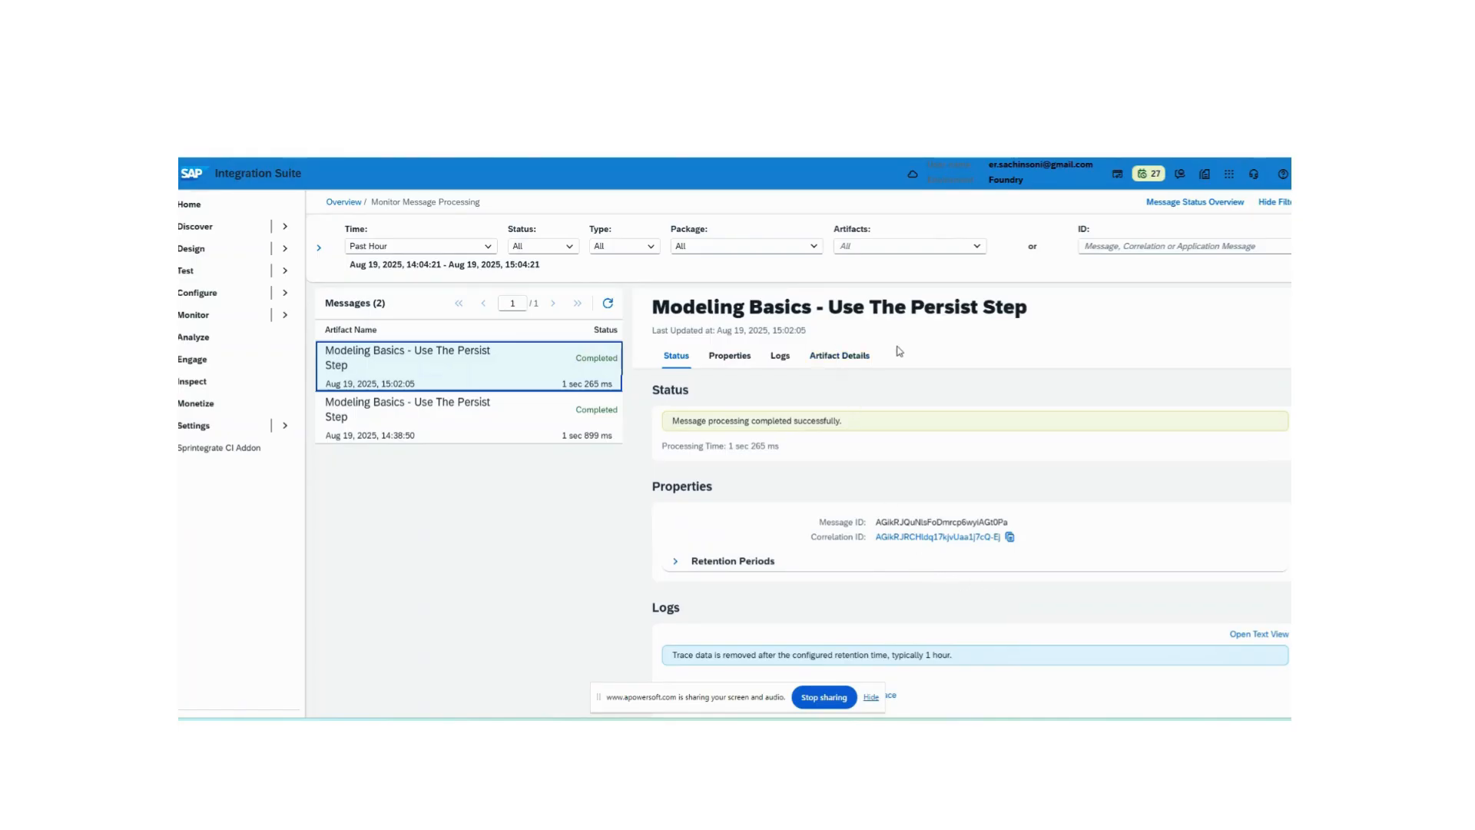
click(781, 355)
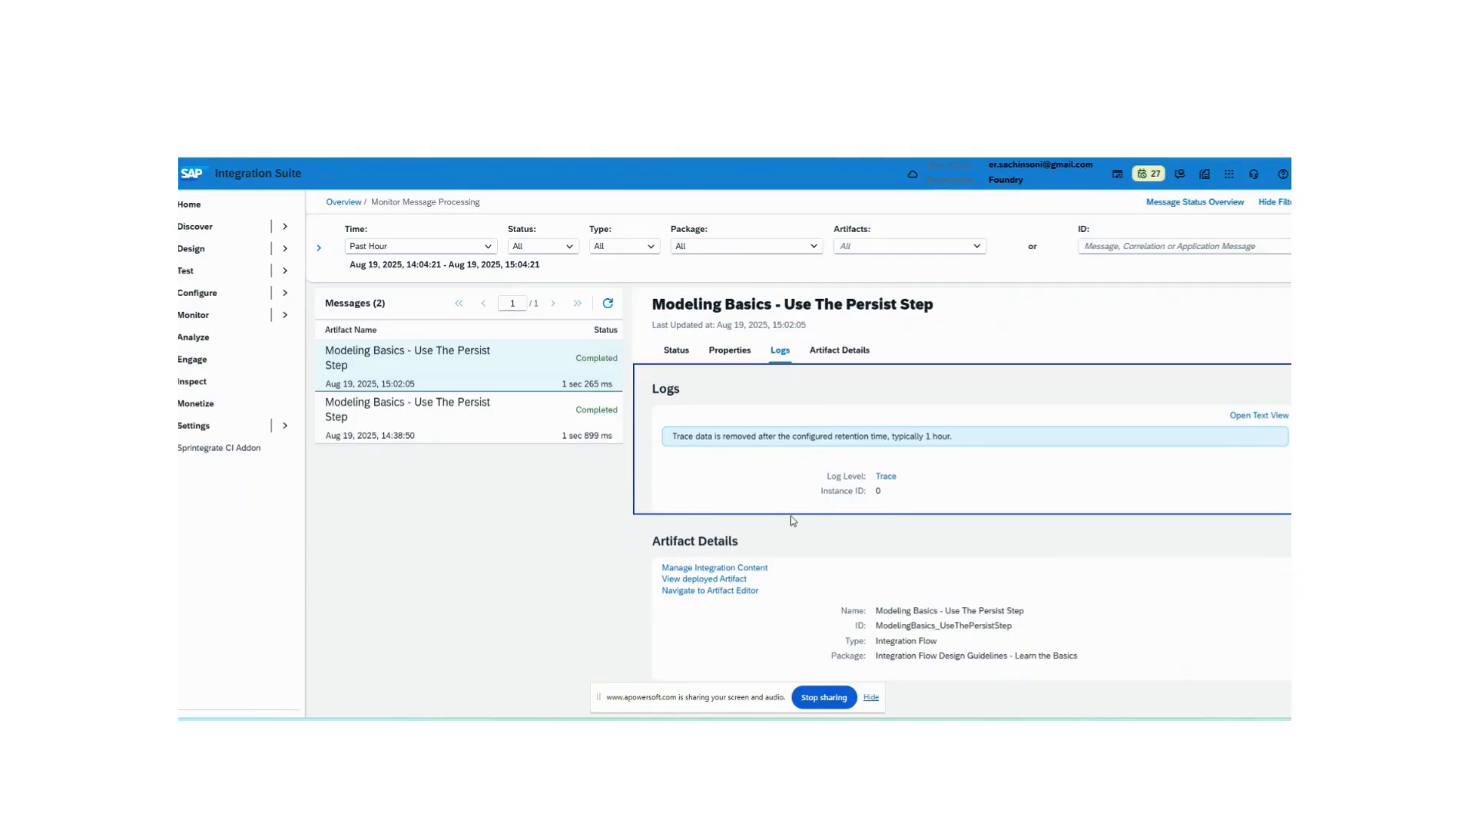
scroll(791, 520, up, 2)
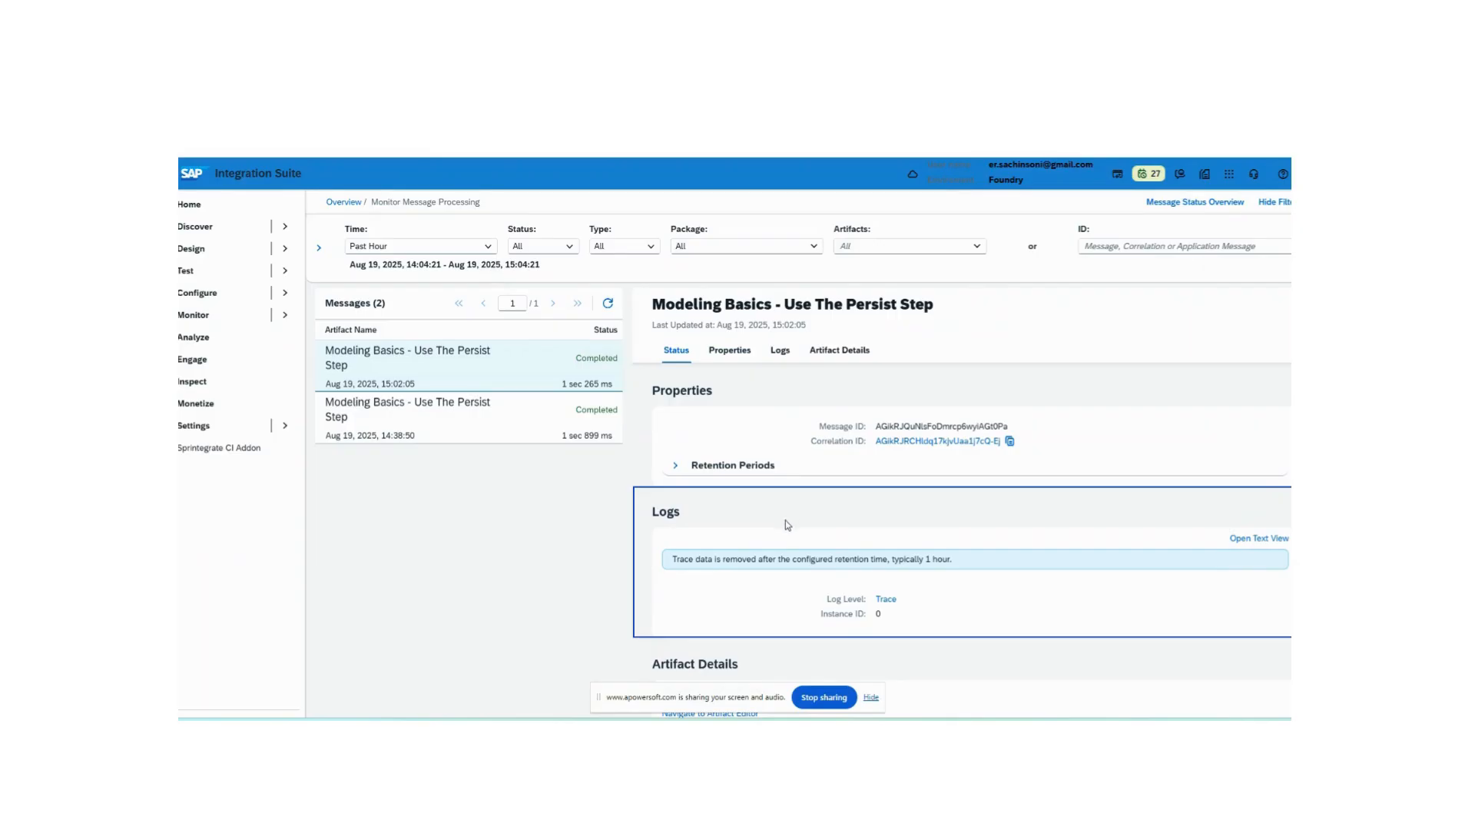
- Switch to Postman, open the MessageStoreEntries request, get a new access token, and send it
key(alt+Tab)
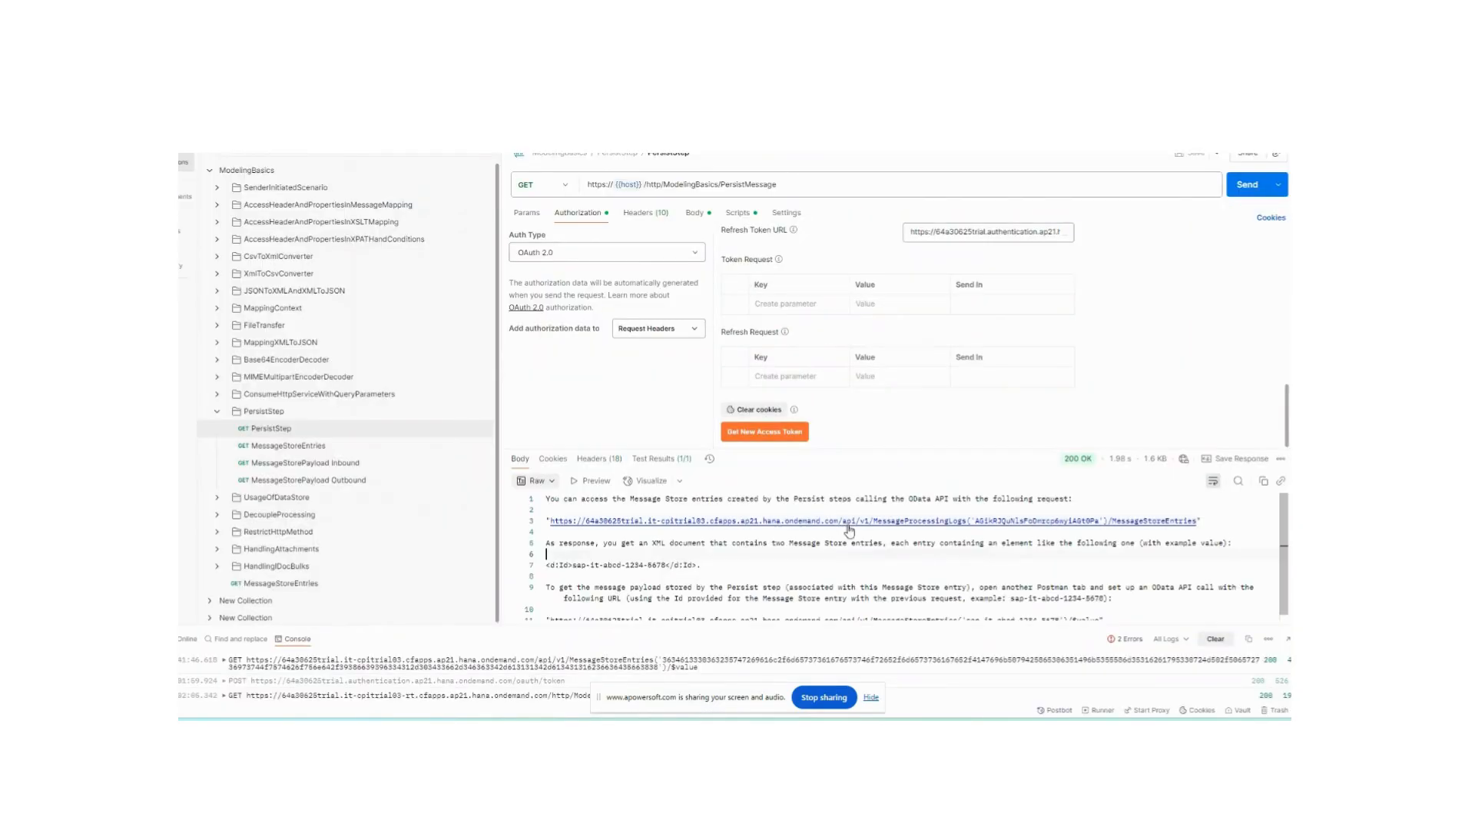
click(293, 450)
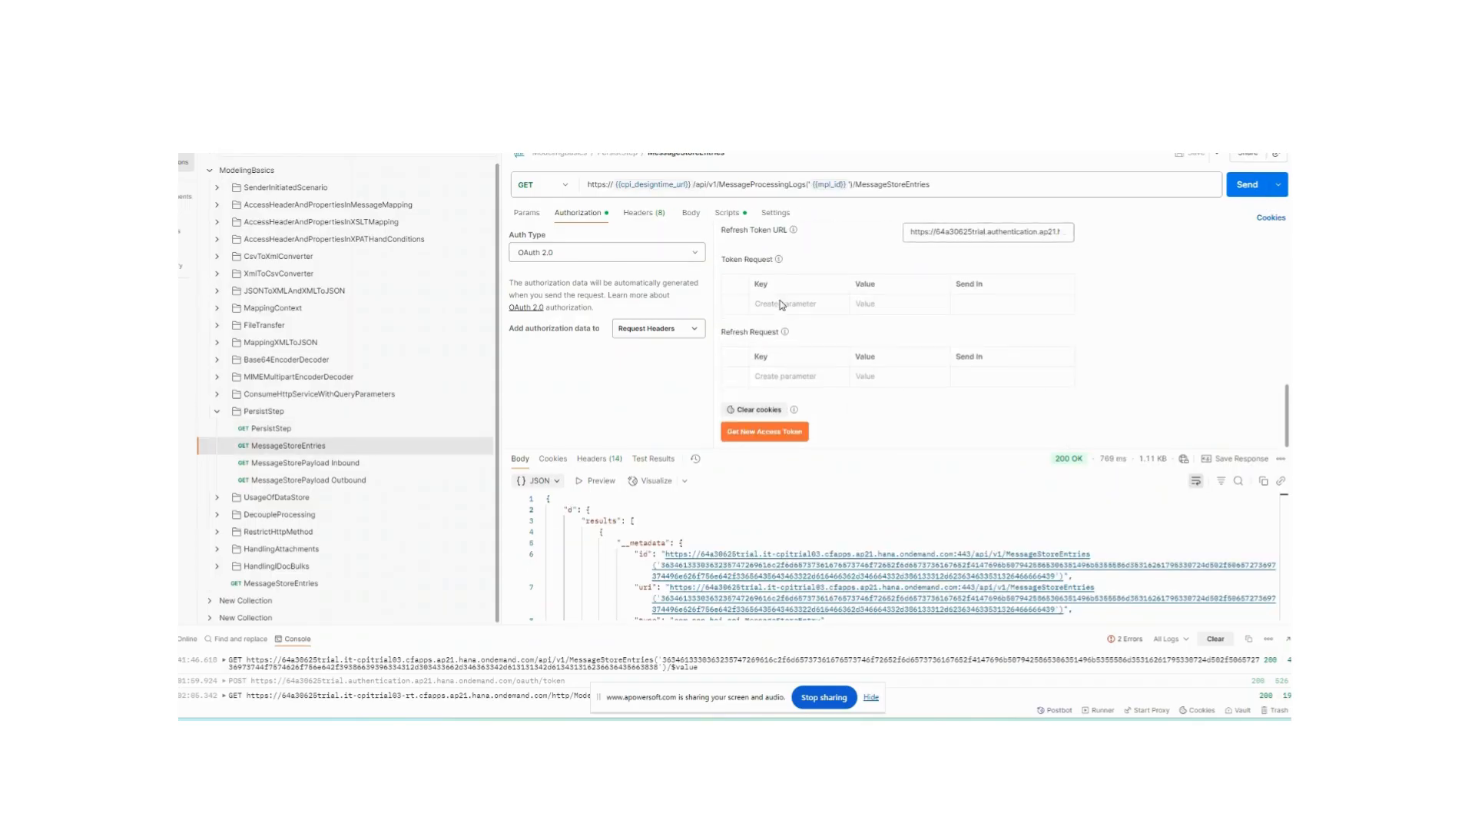
click(749, 431)
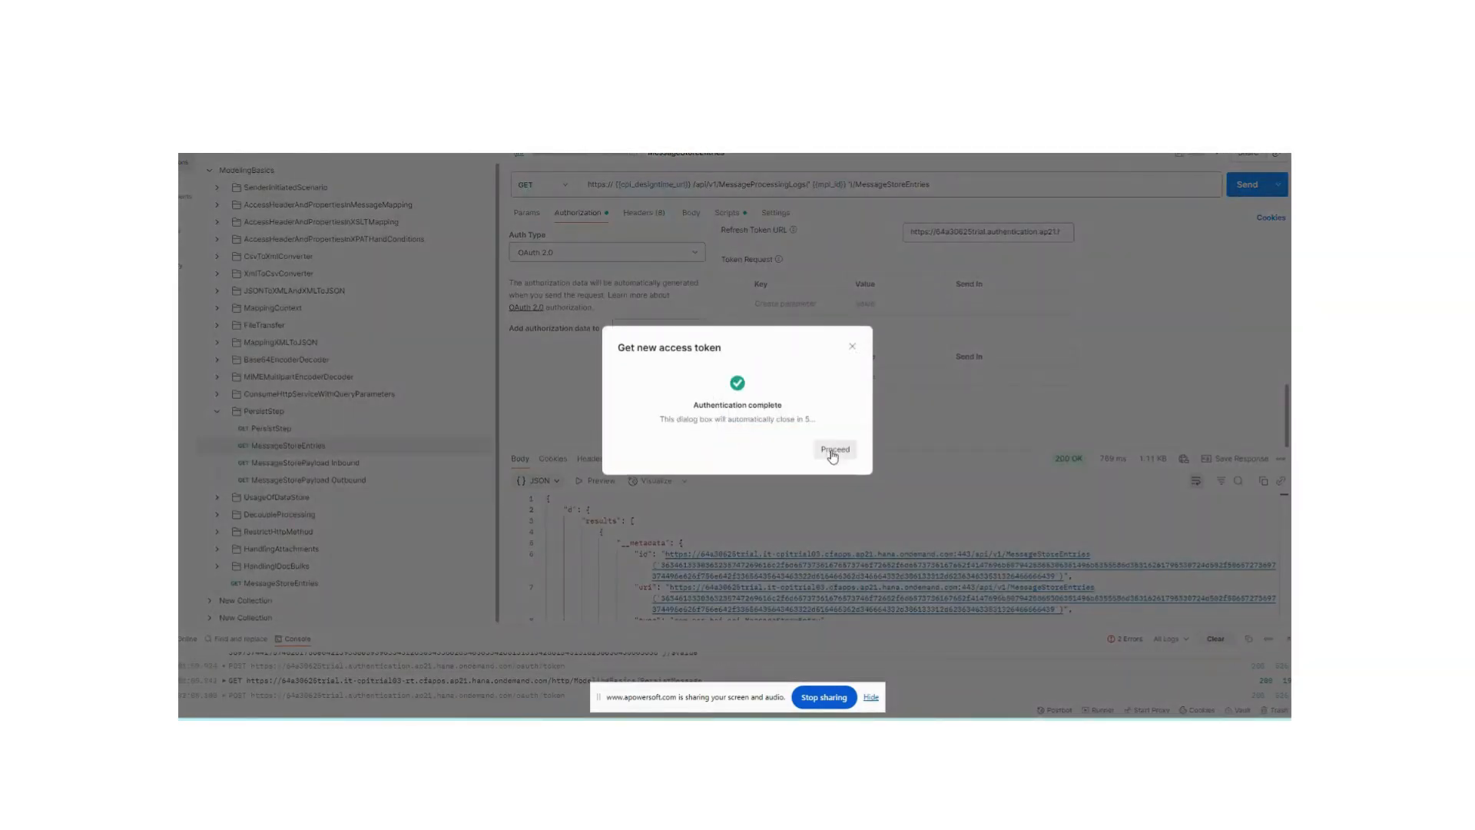
click(842, 445)
click(956, 322)
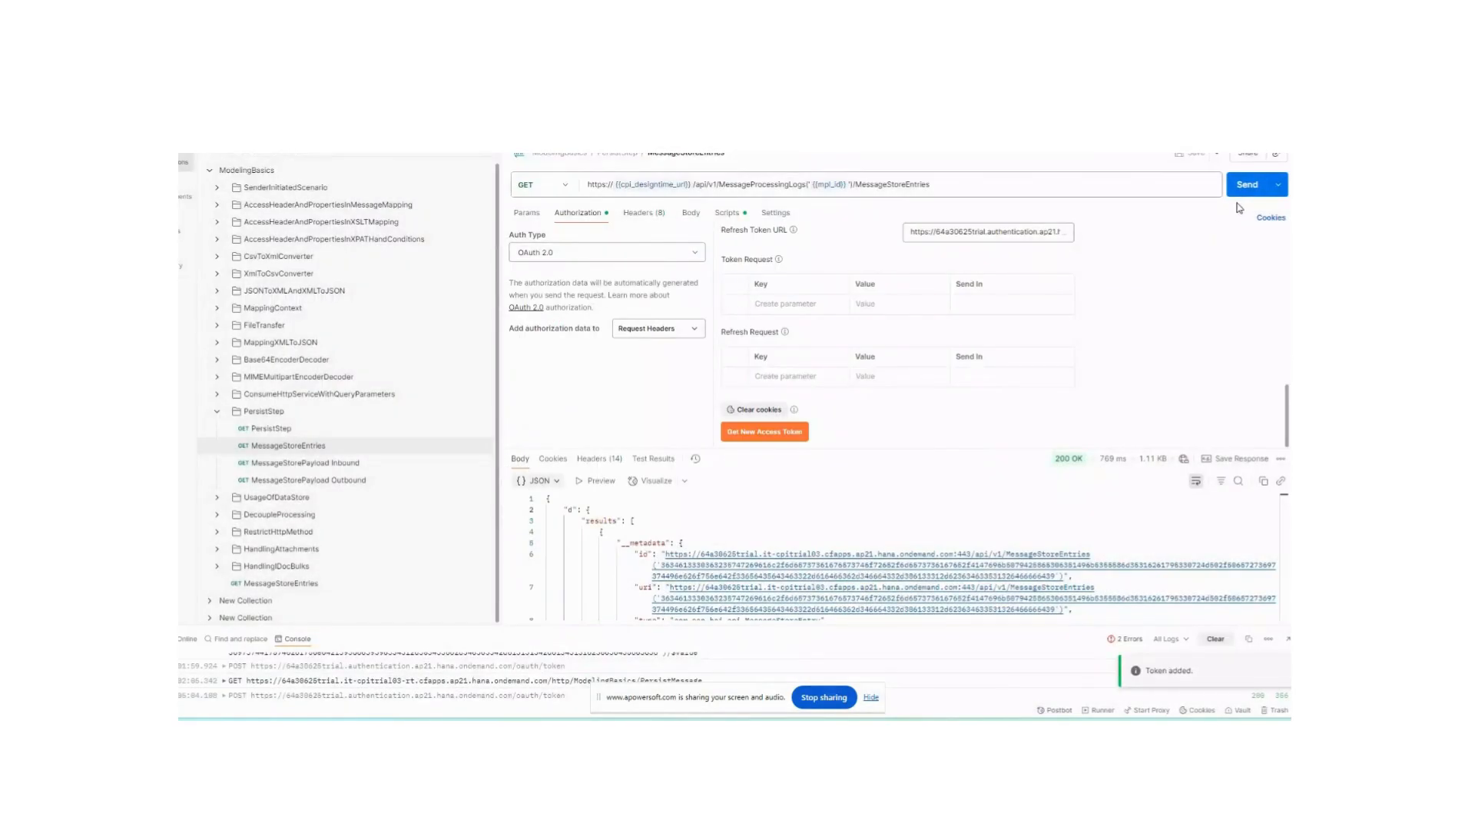
click(1246, 186)
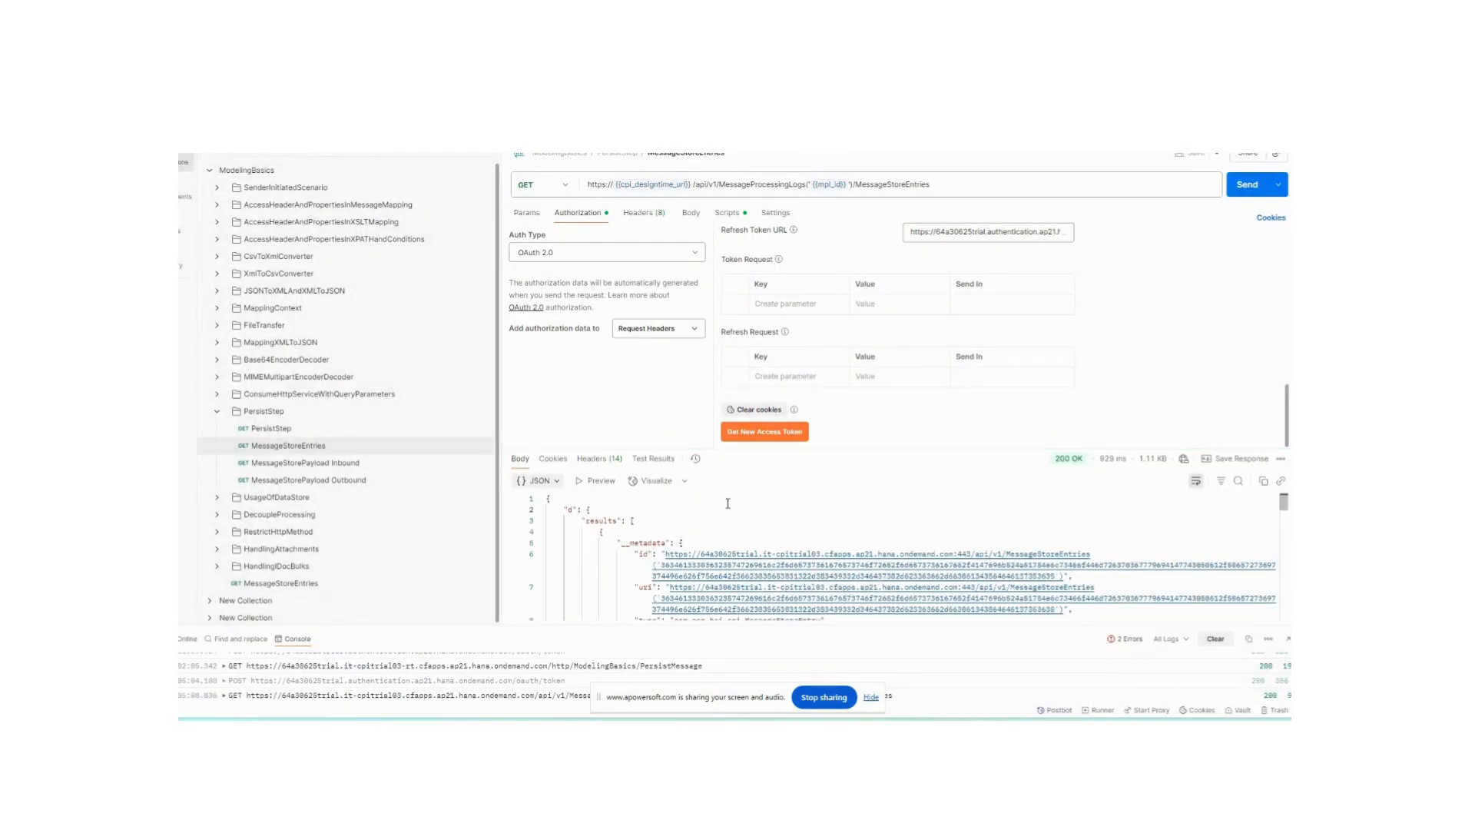
- Scroll through the MessageStoreEntries response and briefly glance at the MessageStorePayload Inbound request
drag(713, 446, 699, 362)
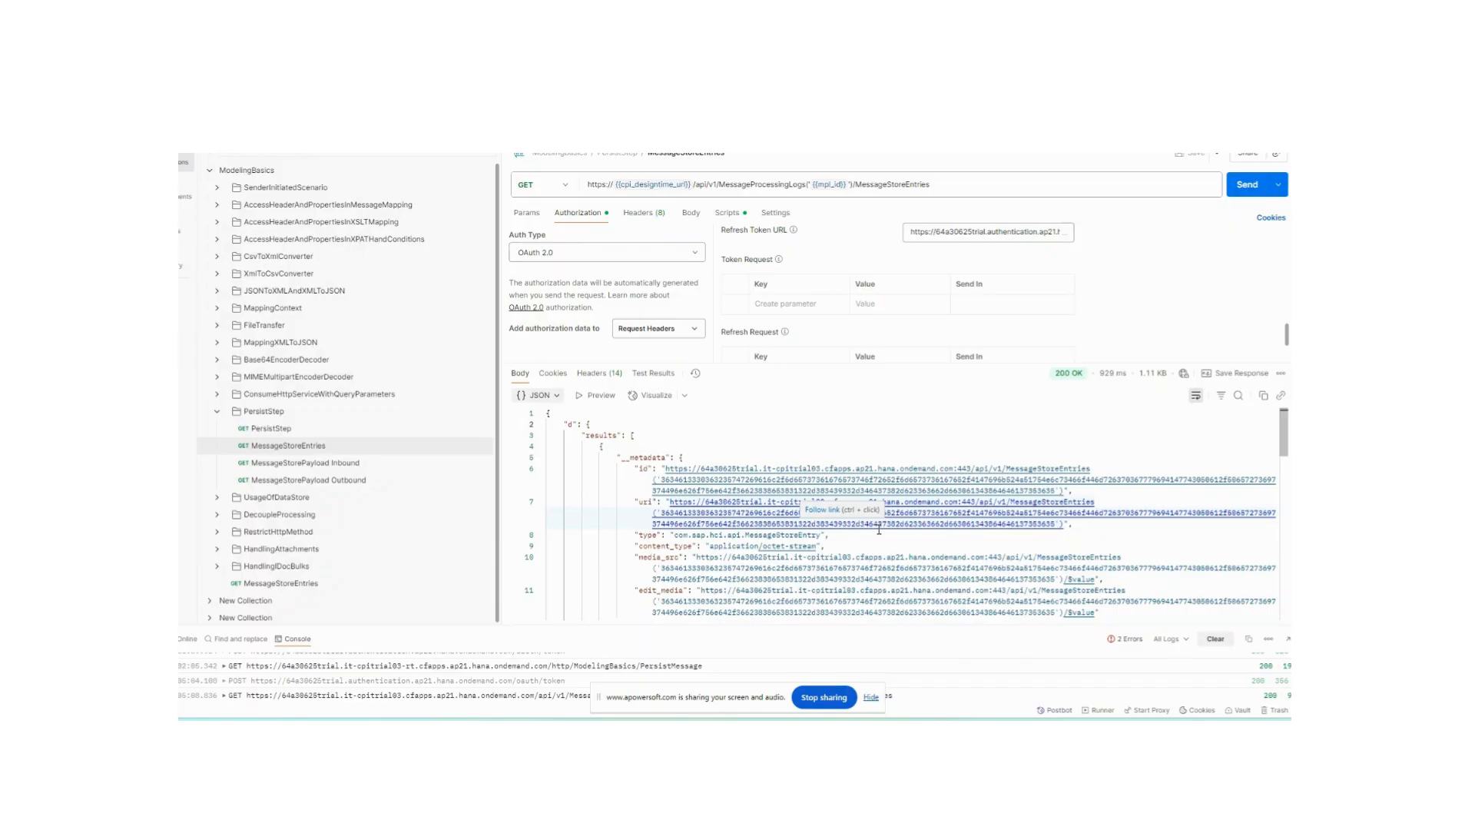
scroll(879, 530, down, 2)
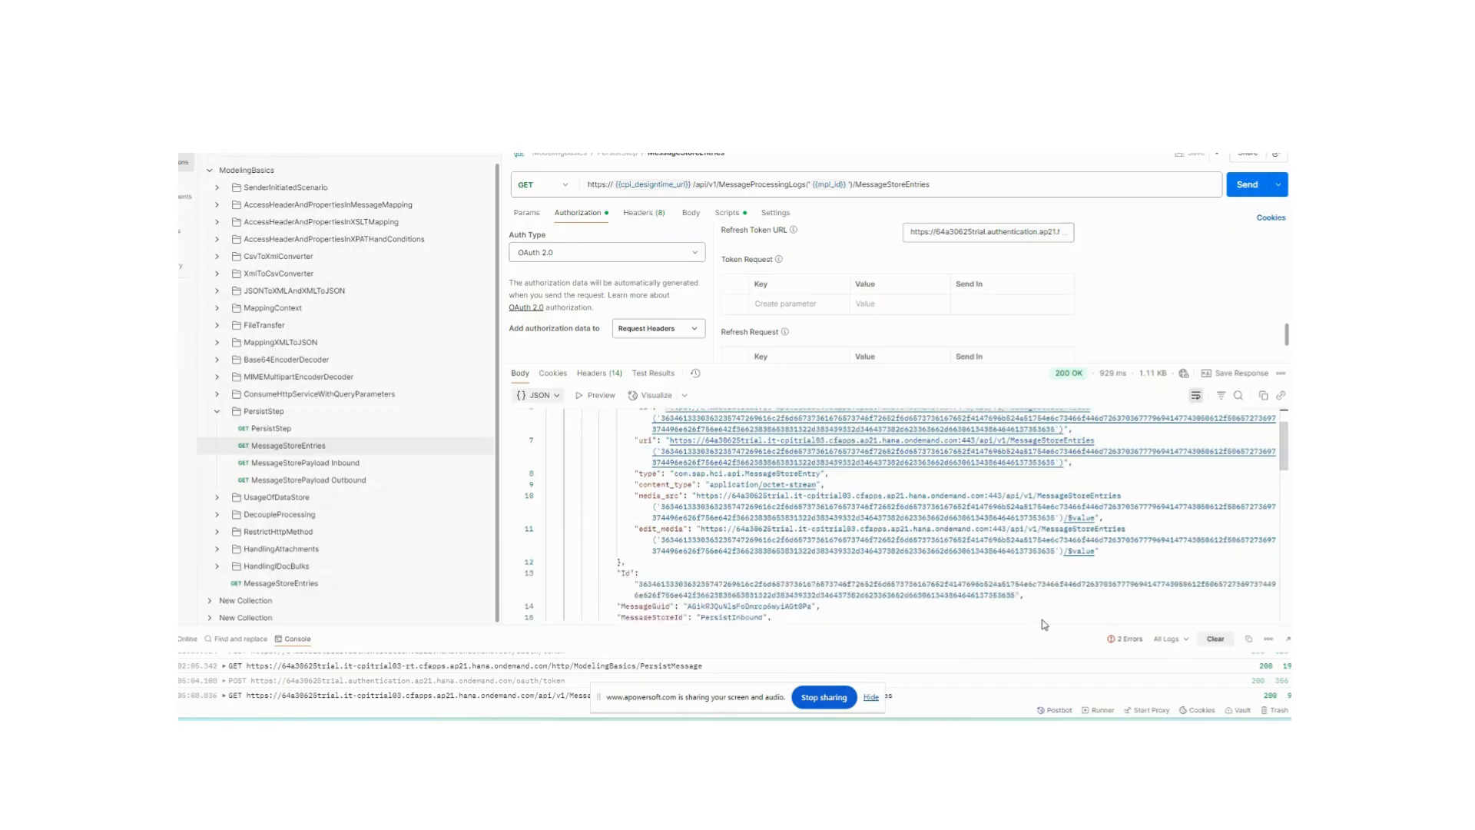
scroll(910, 592, down, 1)
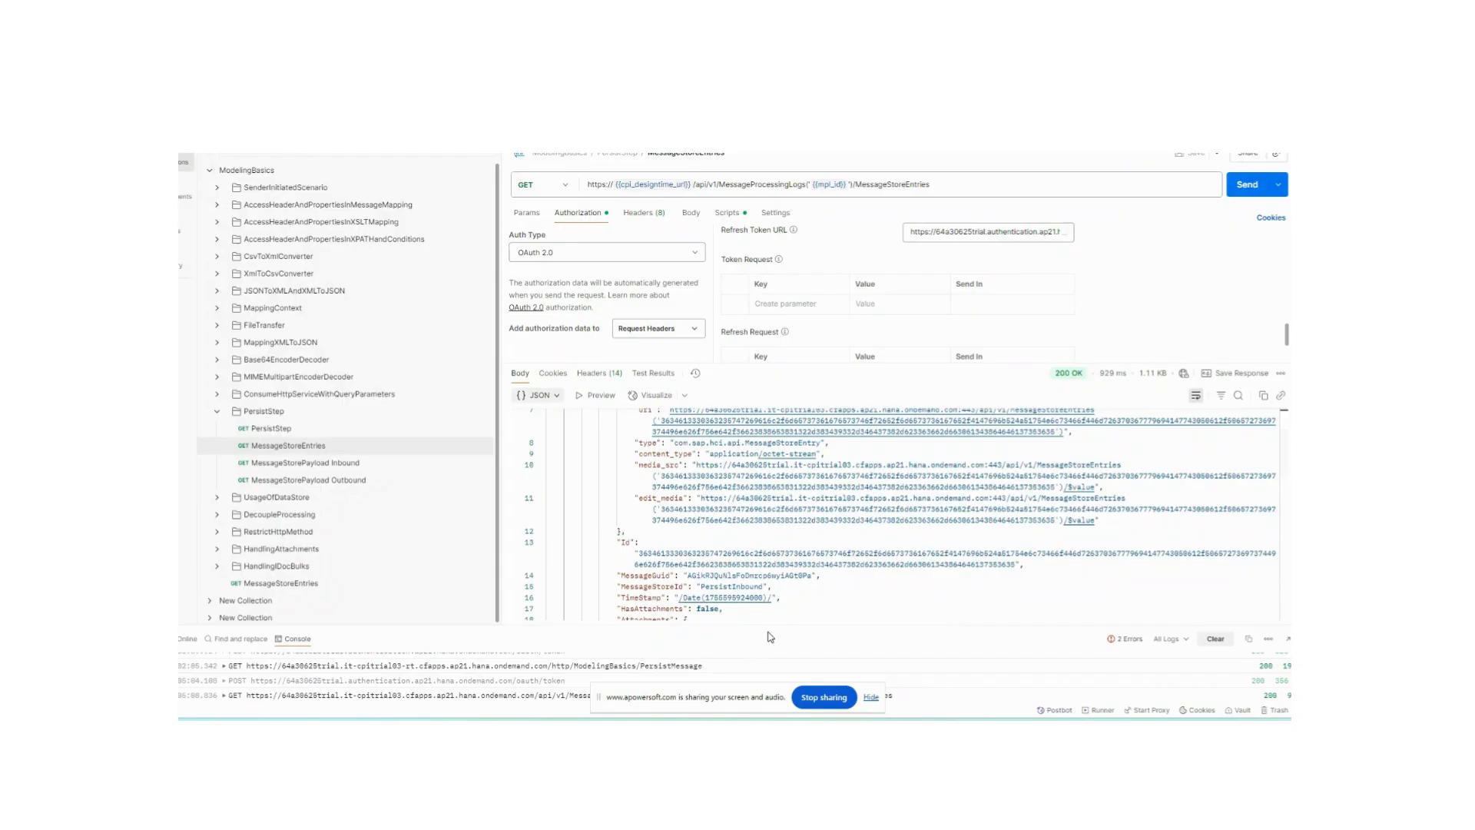
scroll(766, 591, down, 4)
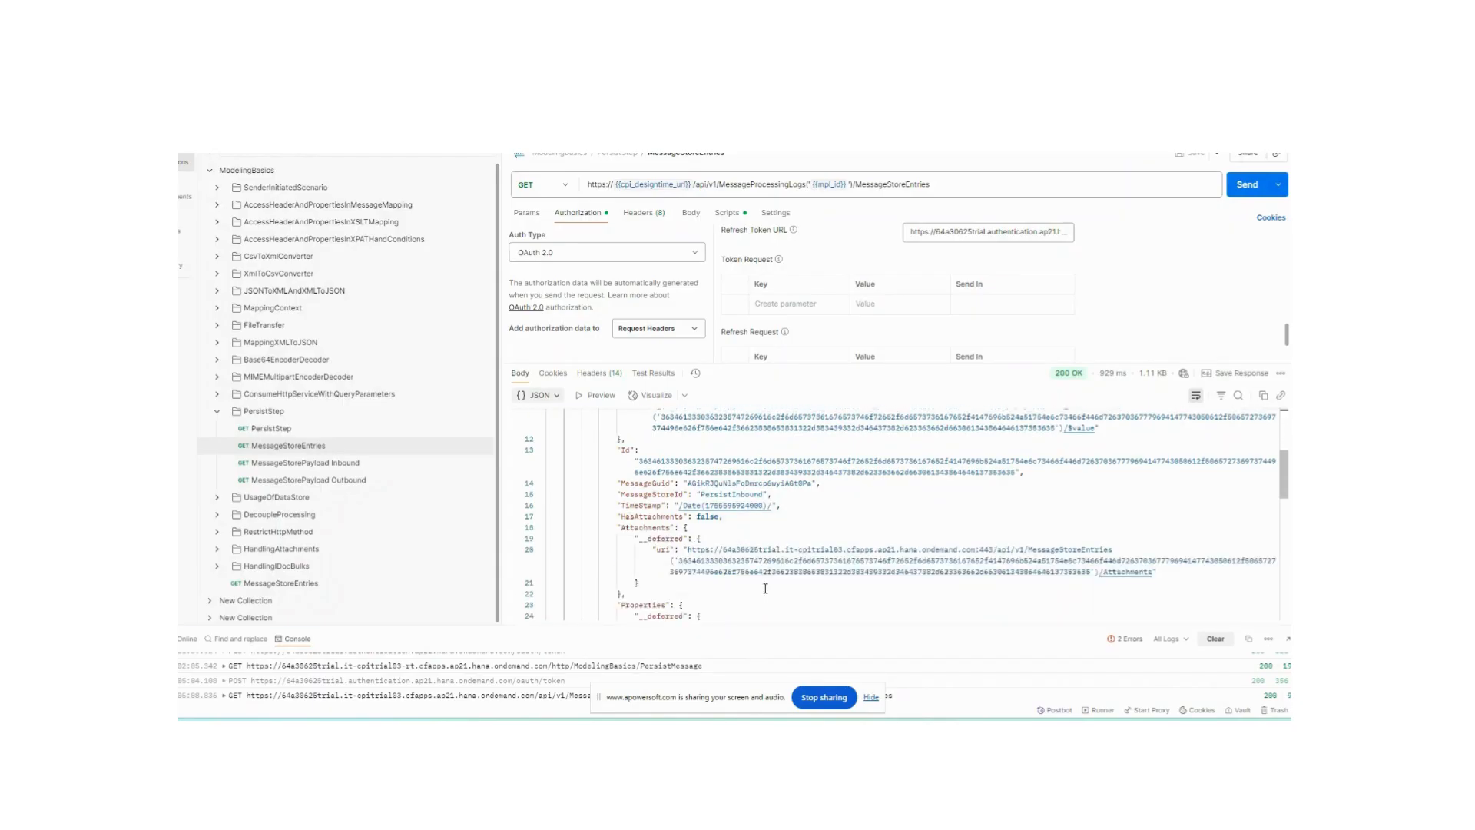
scroll(765, 589, down, 1)
scroll(763, 590, down, 6)
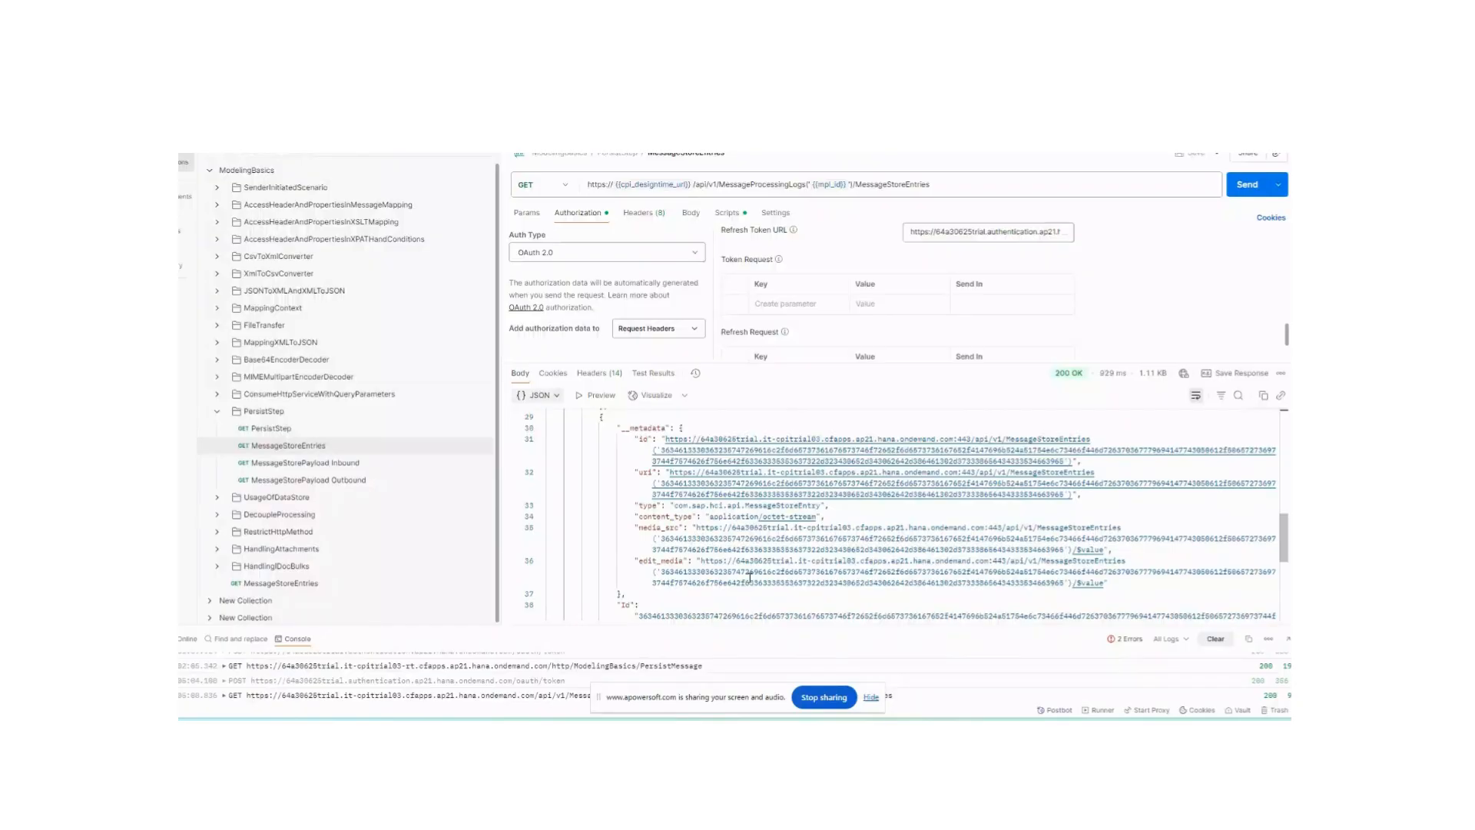
scroll(749, 576, down, 4)
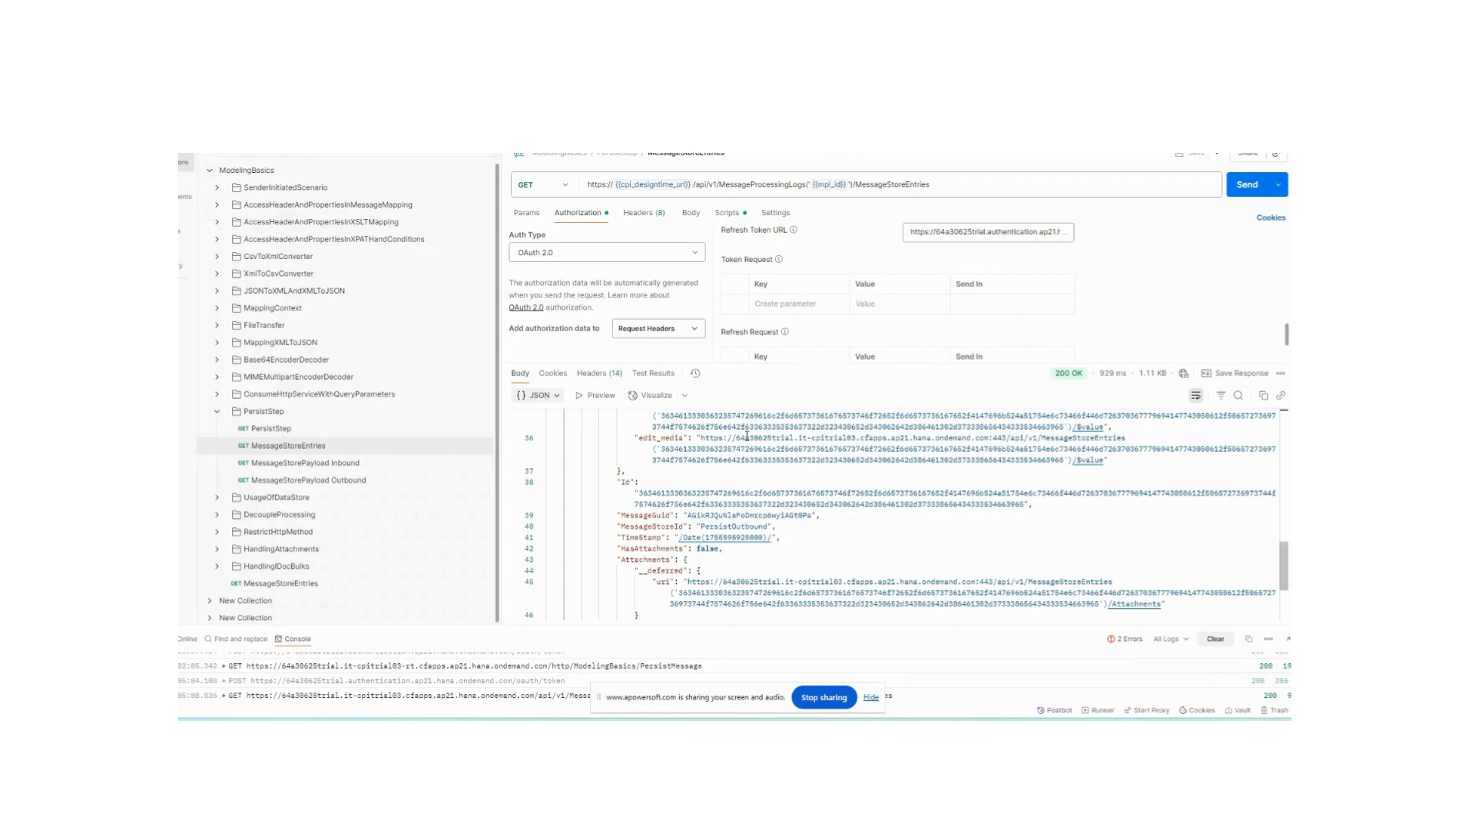
scroll(772, 479, down, 3)
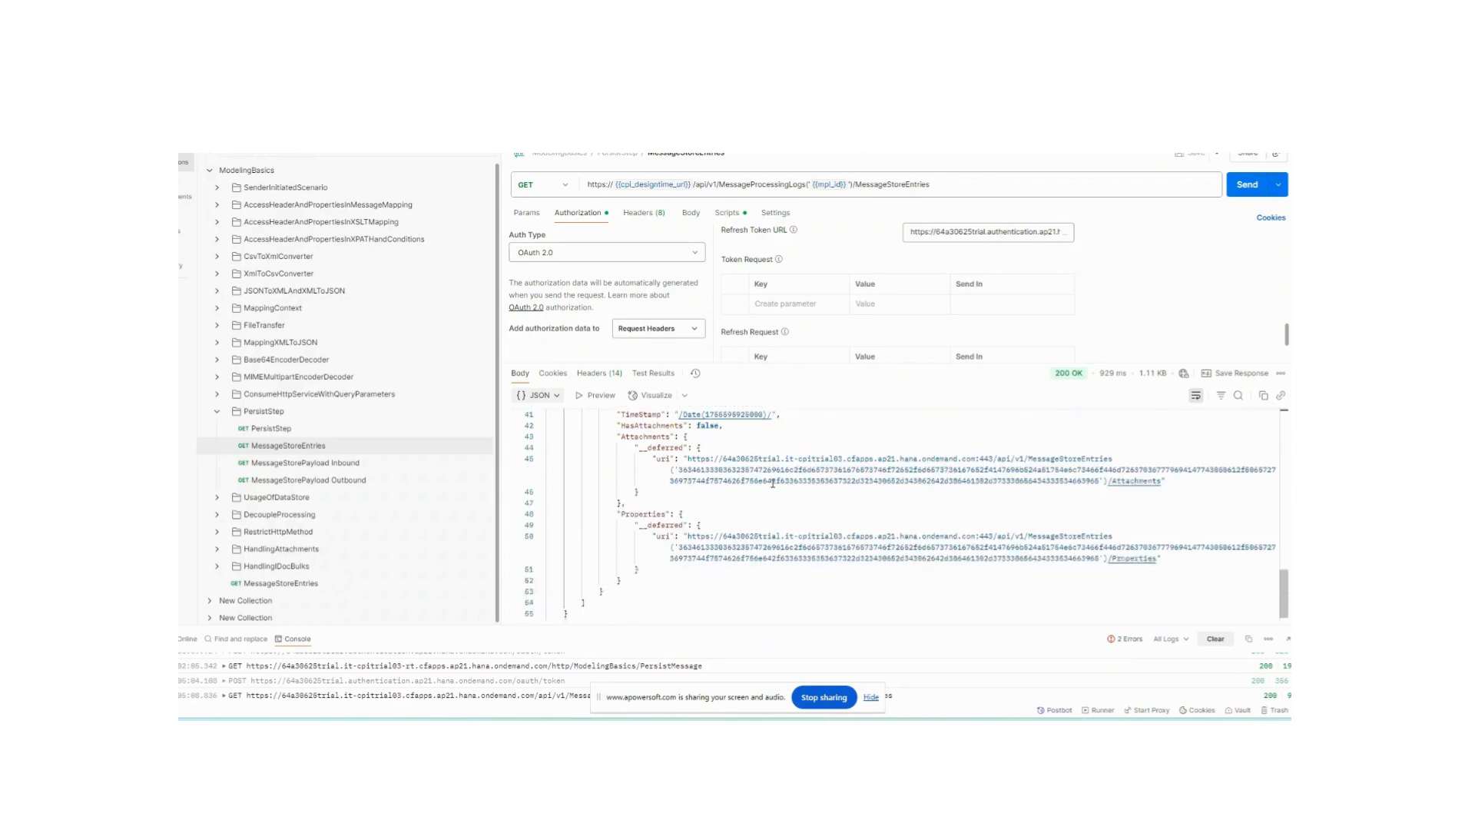
click(323, 464)
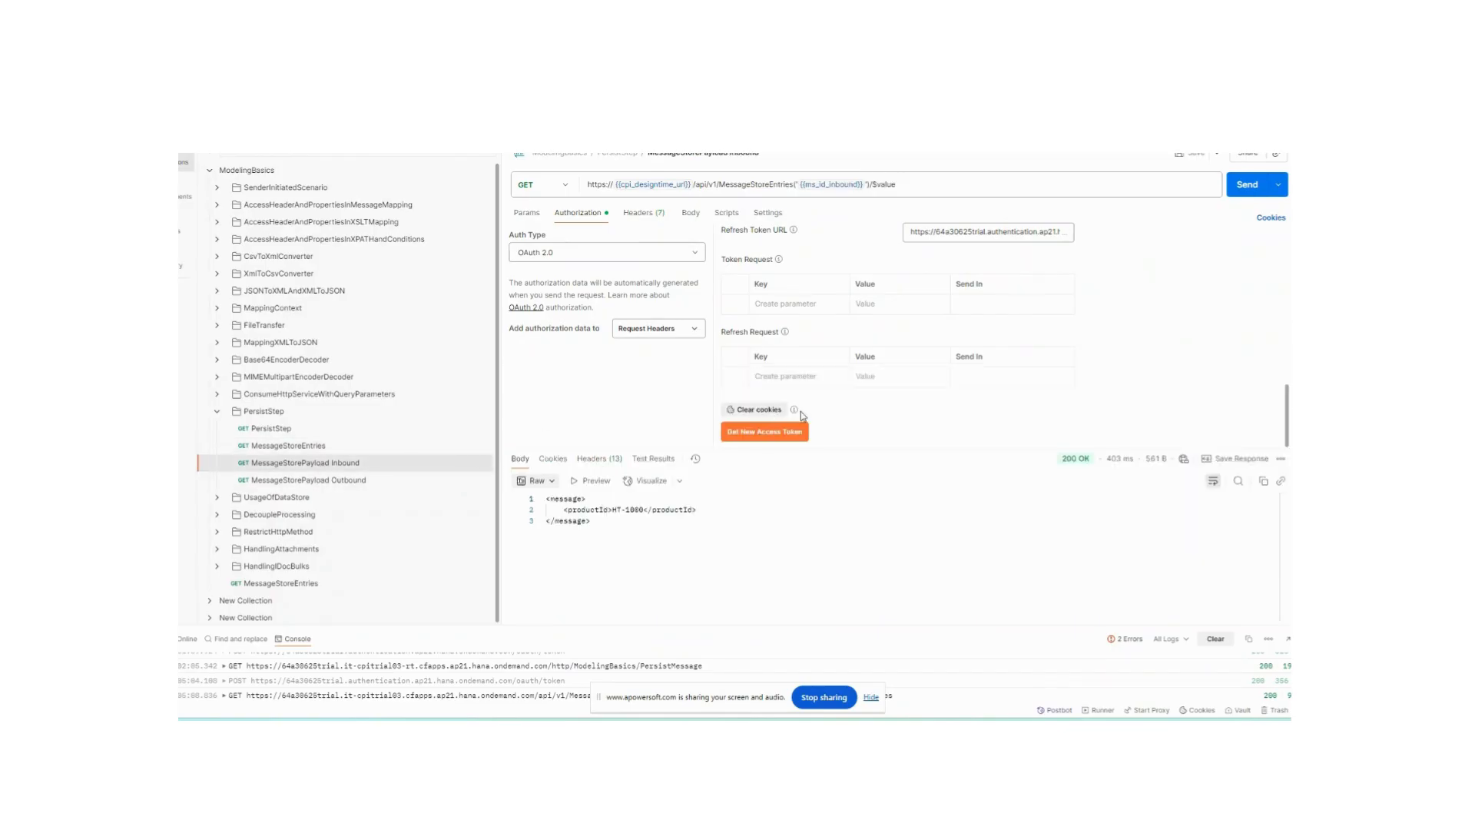
click(315, 451)
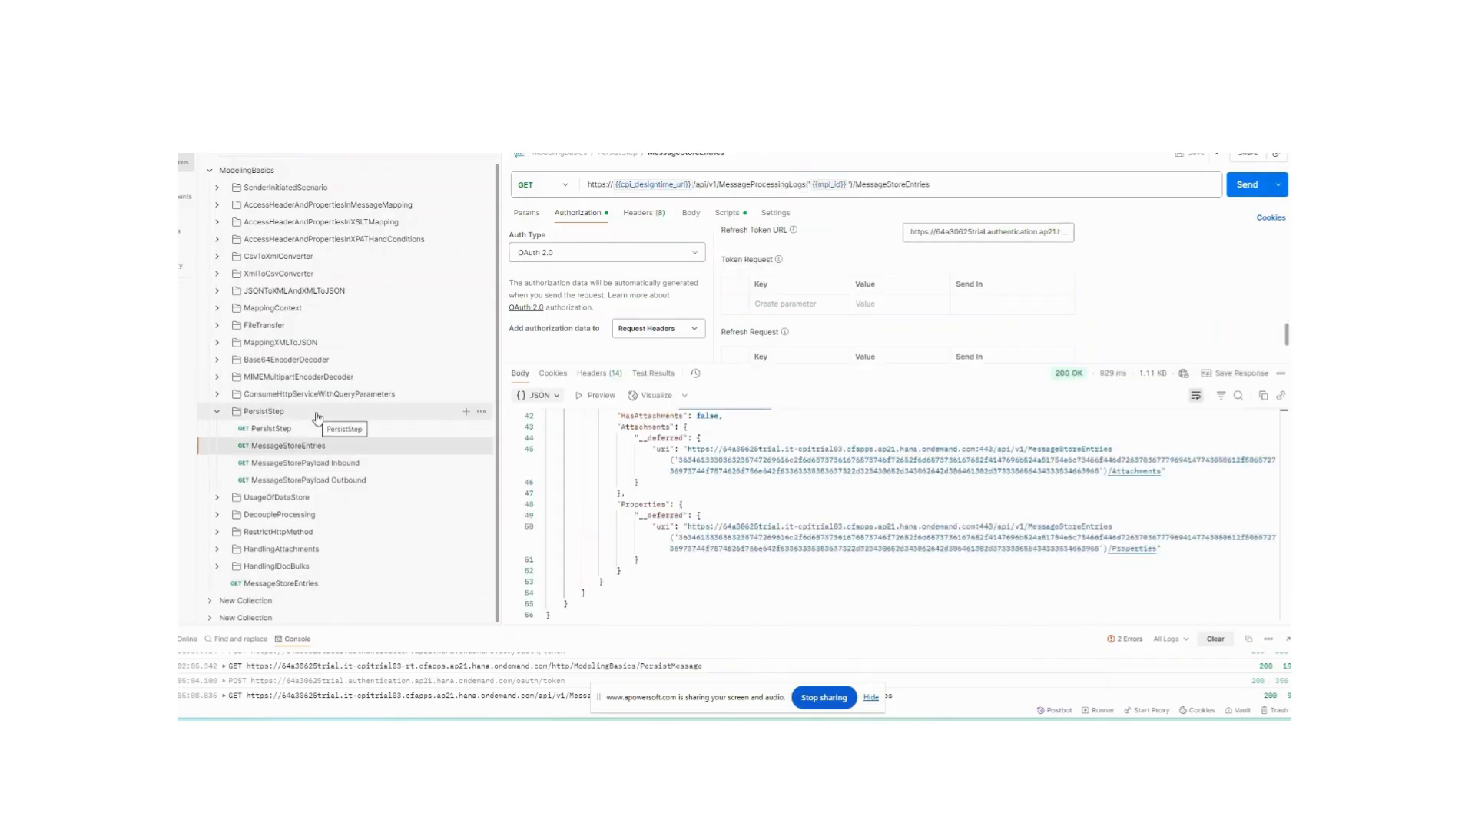
- Inspect the MessageStoreEntries request's post-response script and its body settings
mouse_move(832, 186)
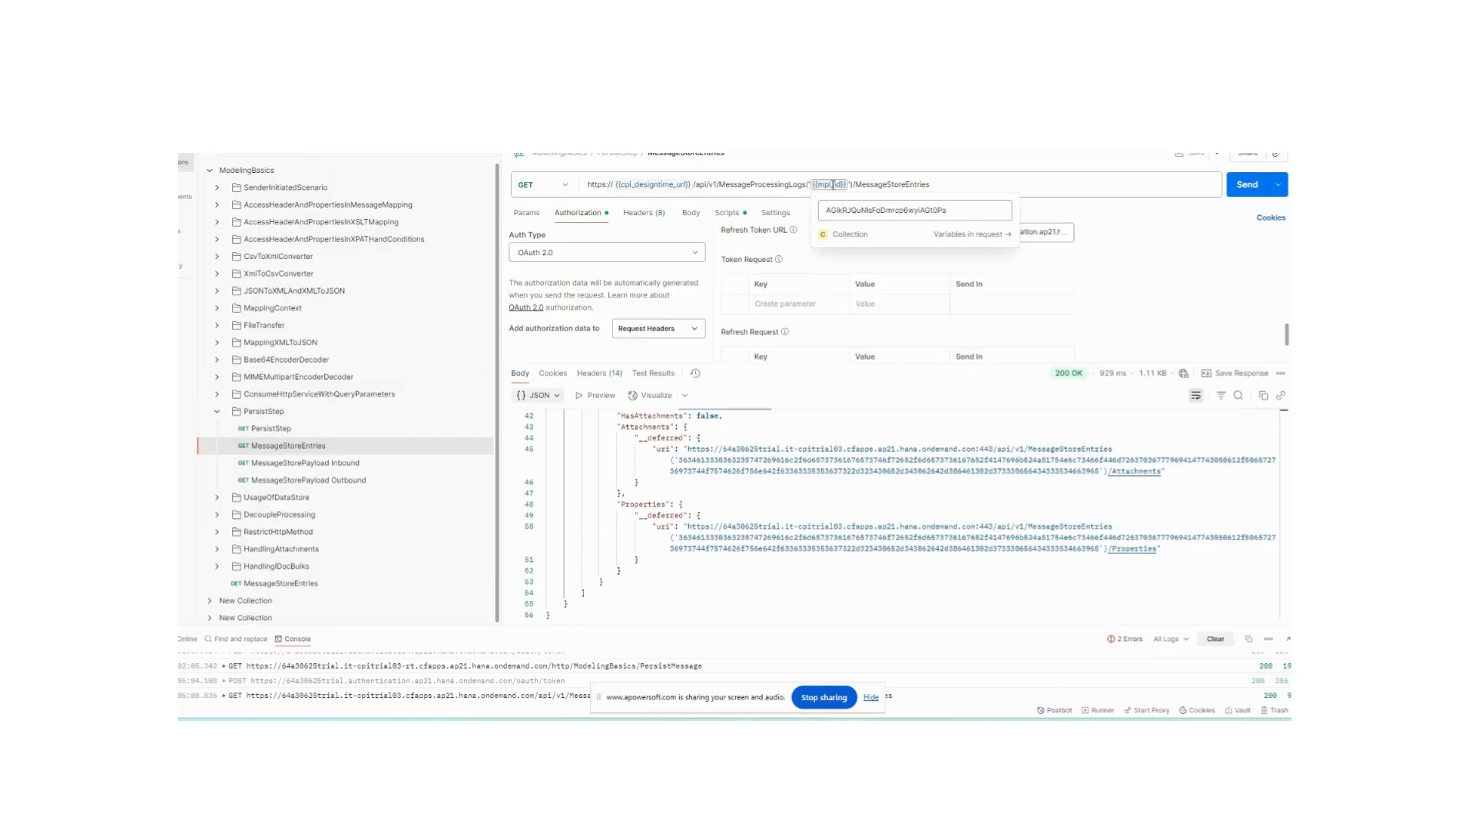
click(735, 216)
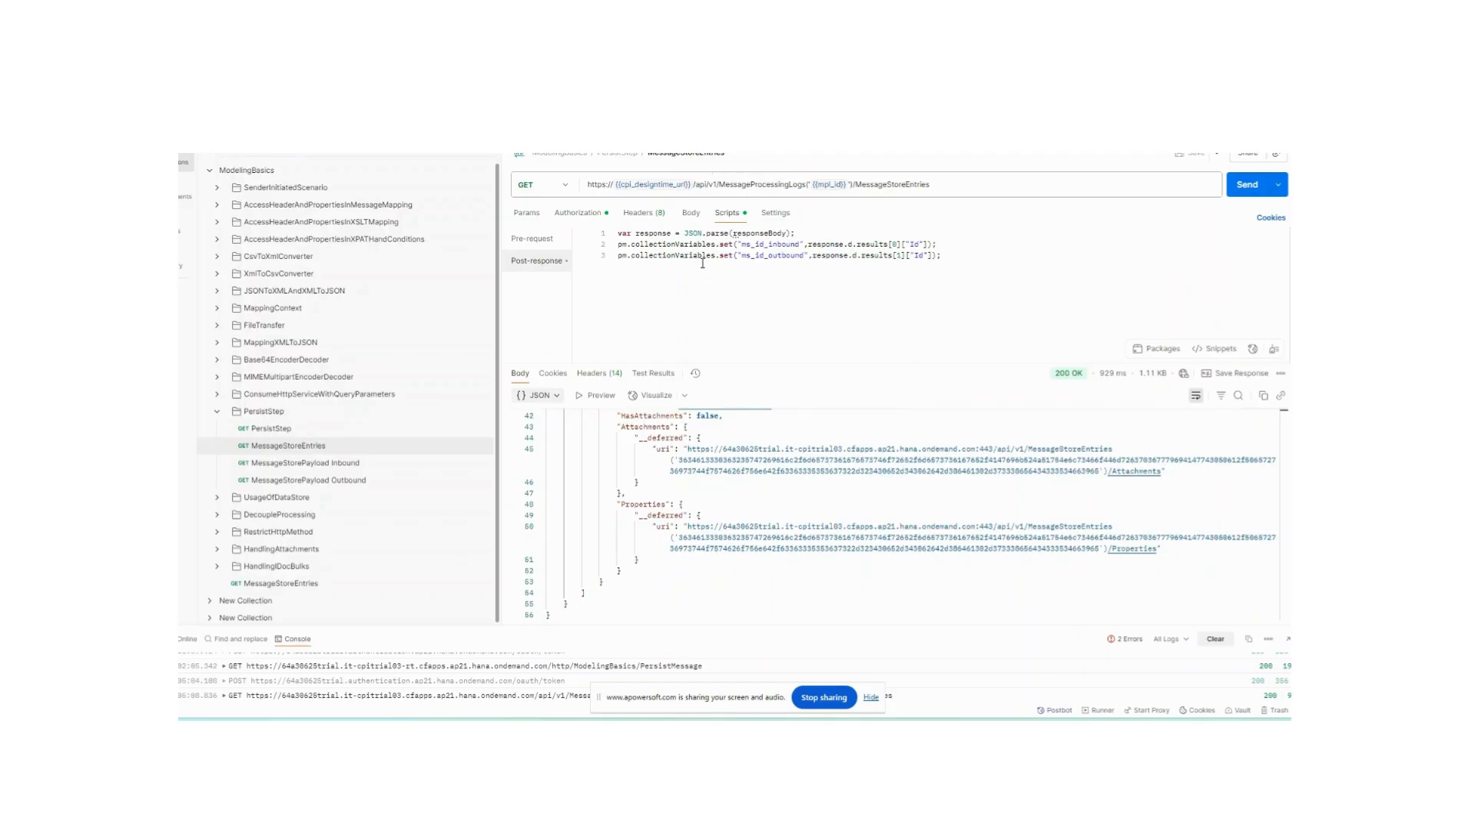
click(691, 212)
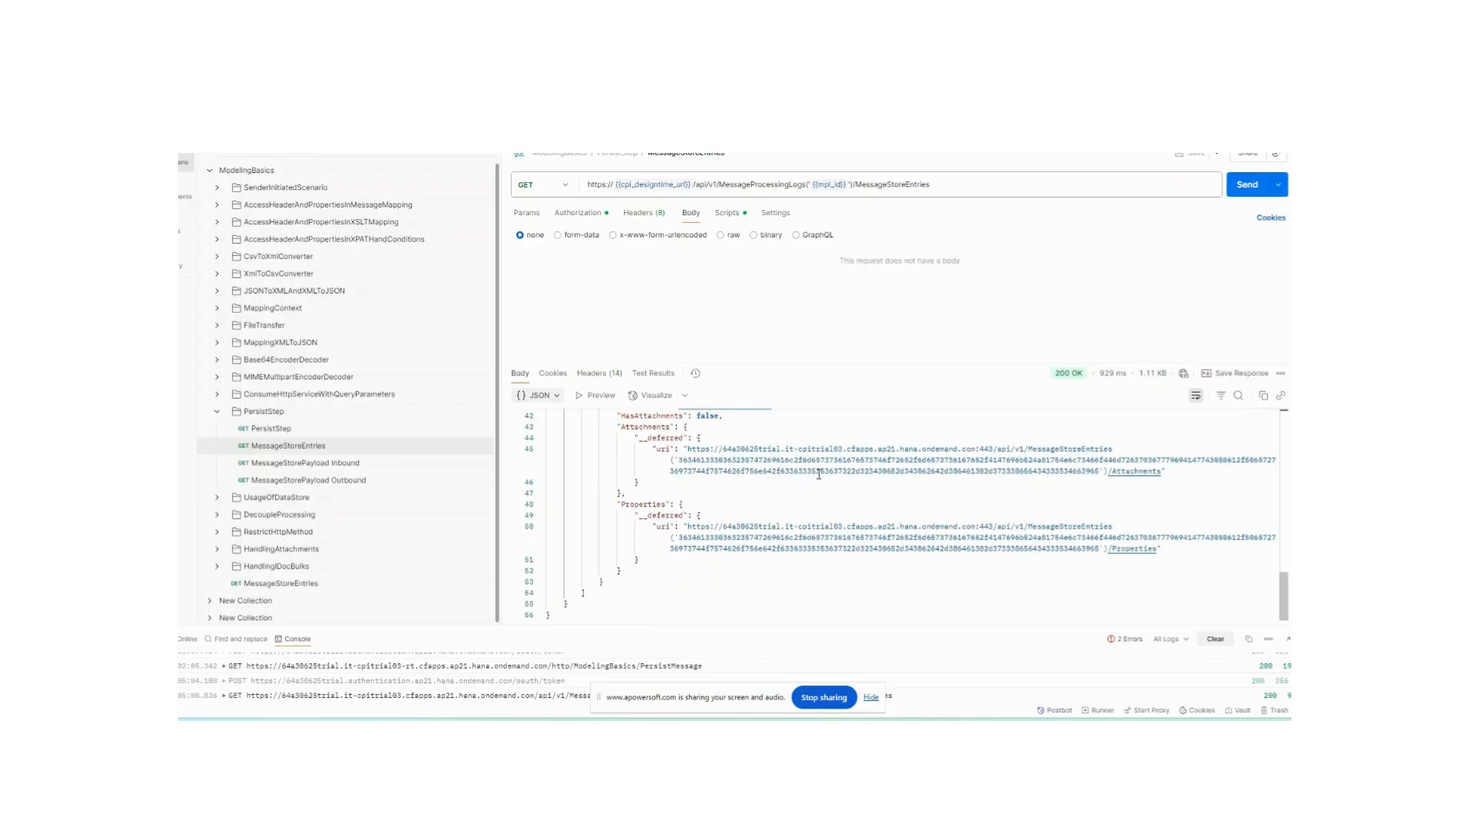
- Send the MessageStorePayload Inbound request, then the MessageStorePayload Outbound request, to retrieve both stored payloads
click(351, 464)
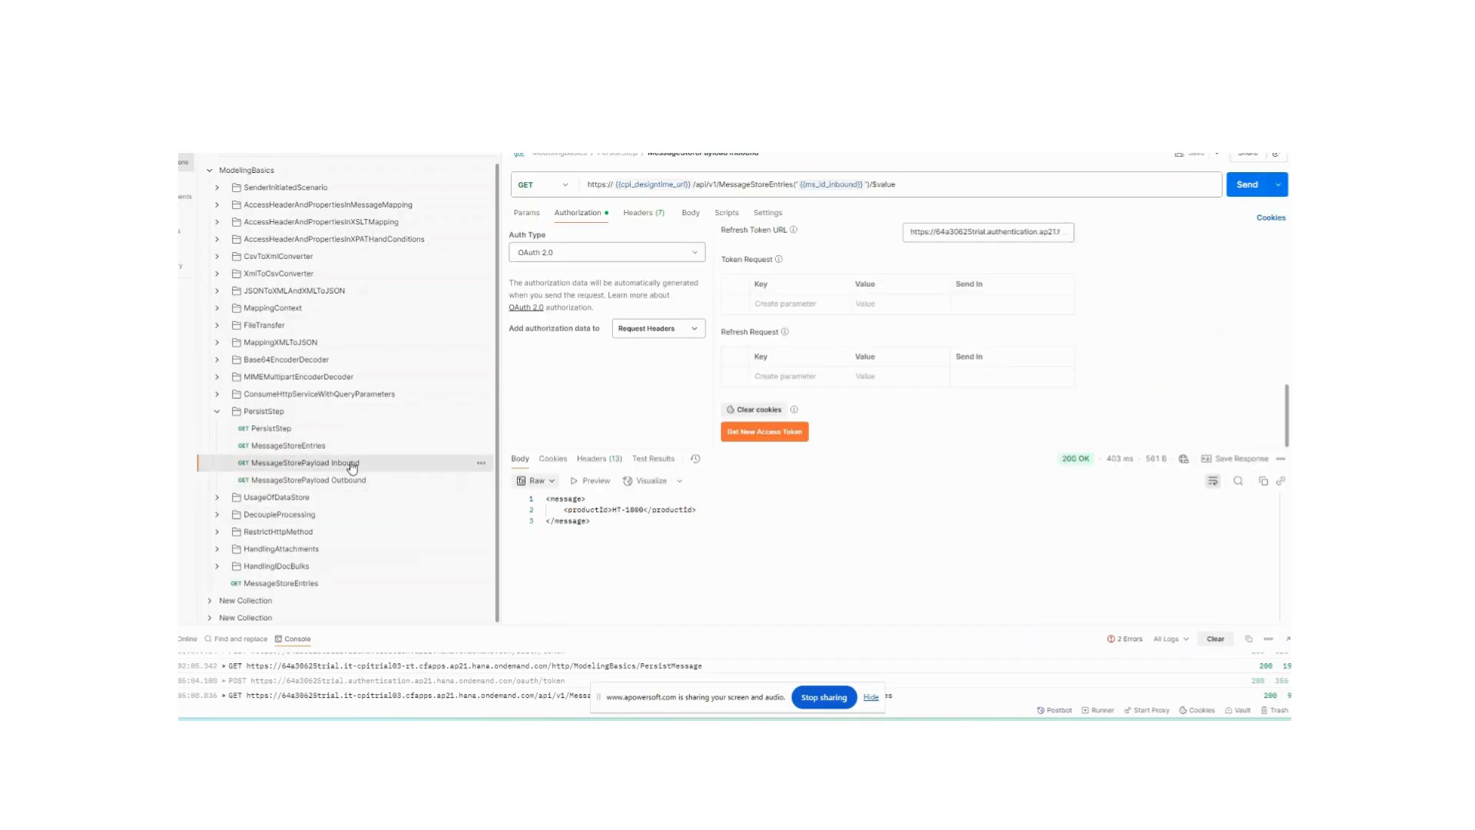
click(1246, 184)
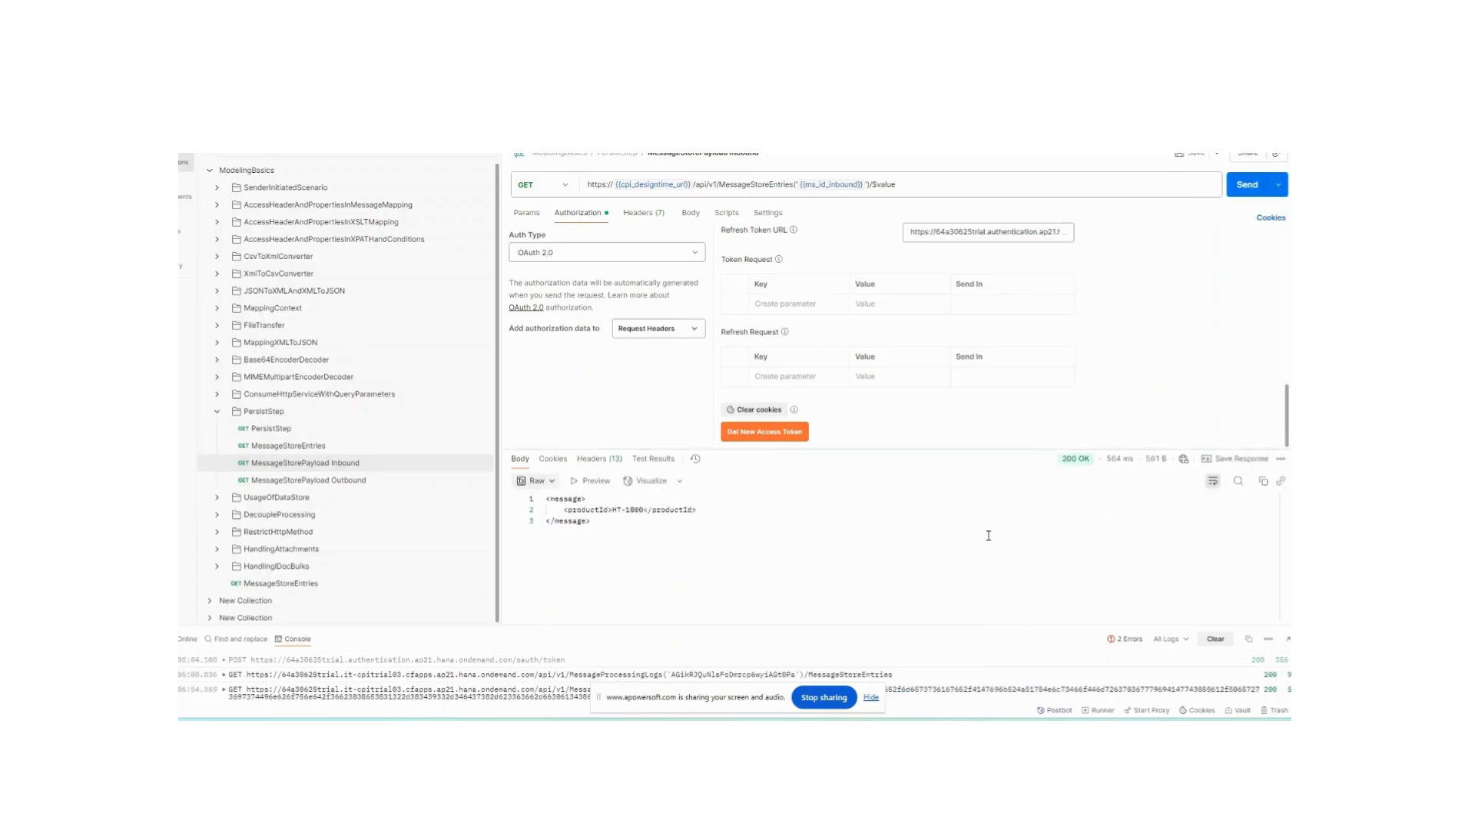
click(529, 536)
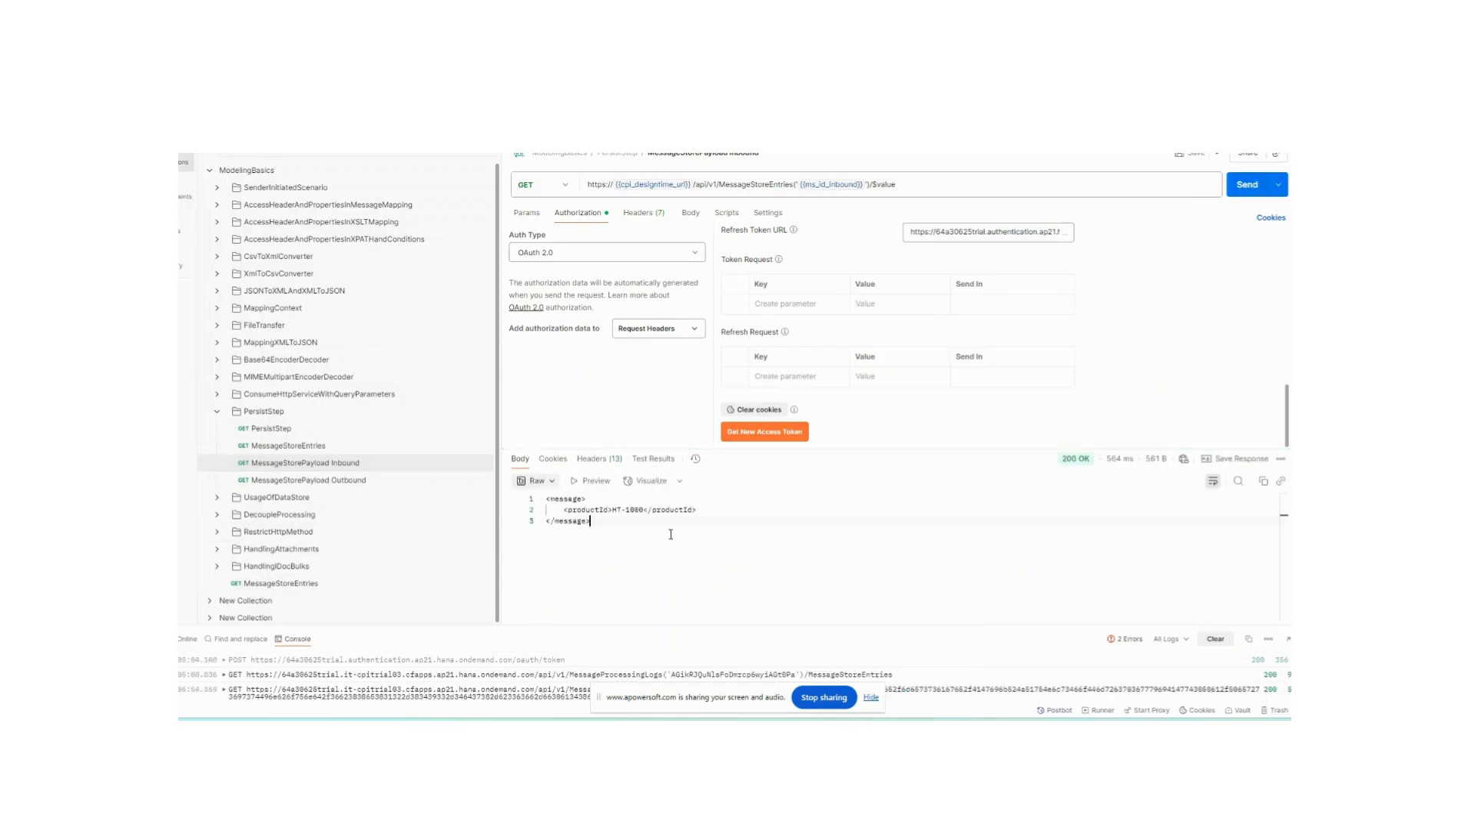
click(309, 481)
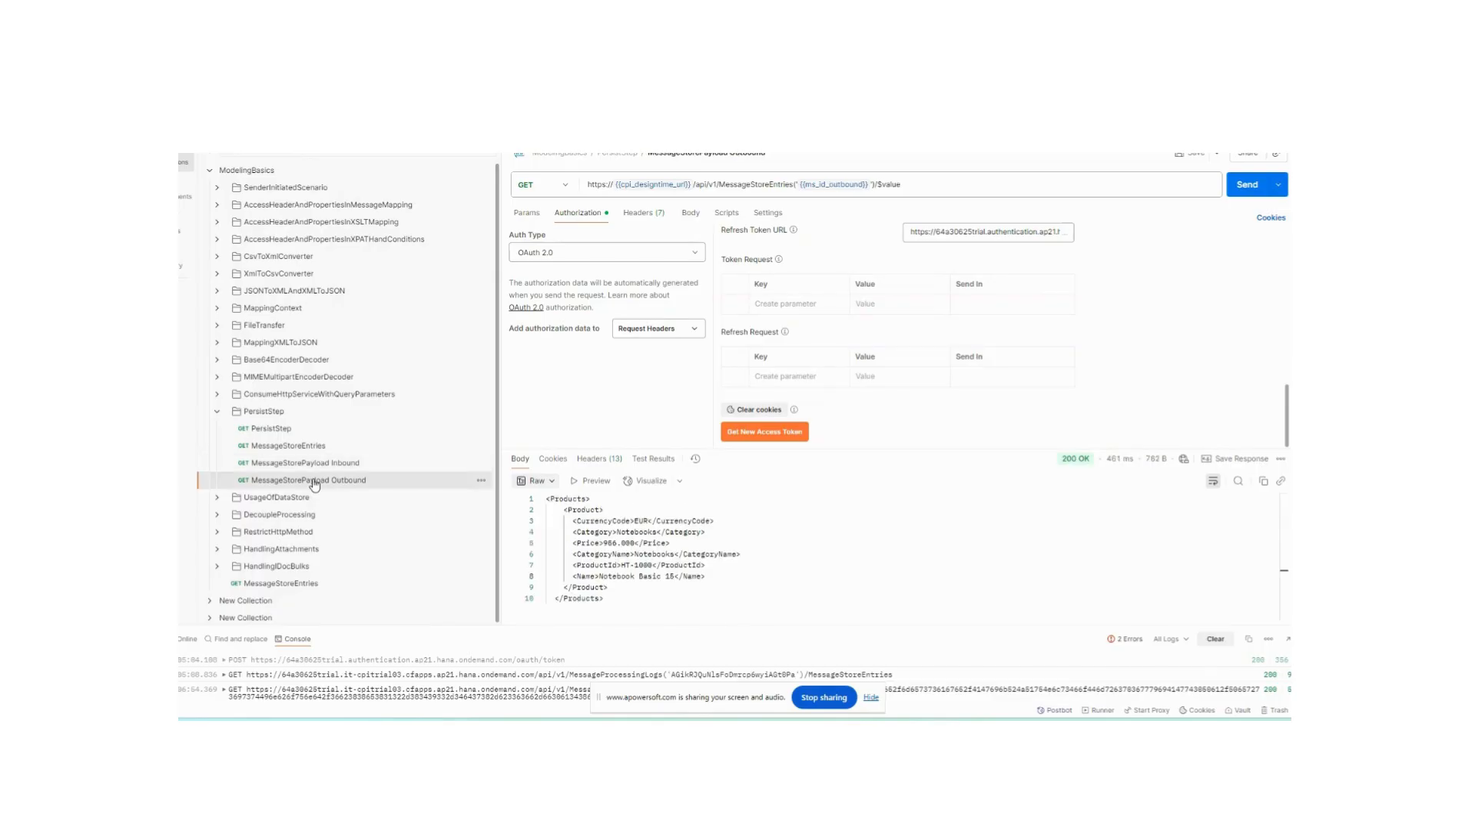
click(1241, 186)
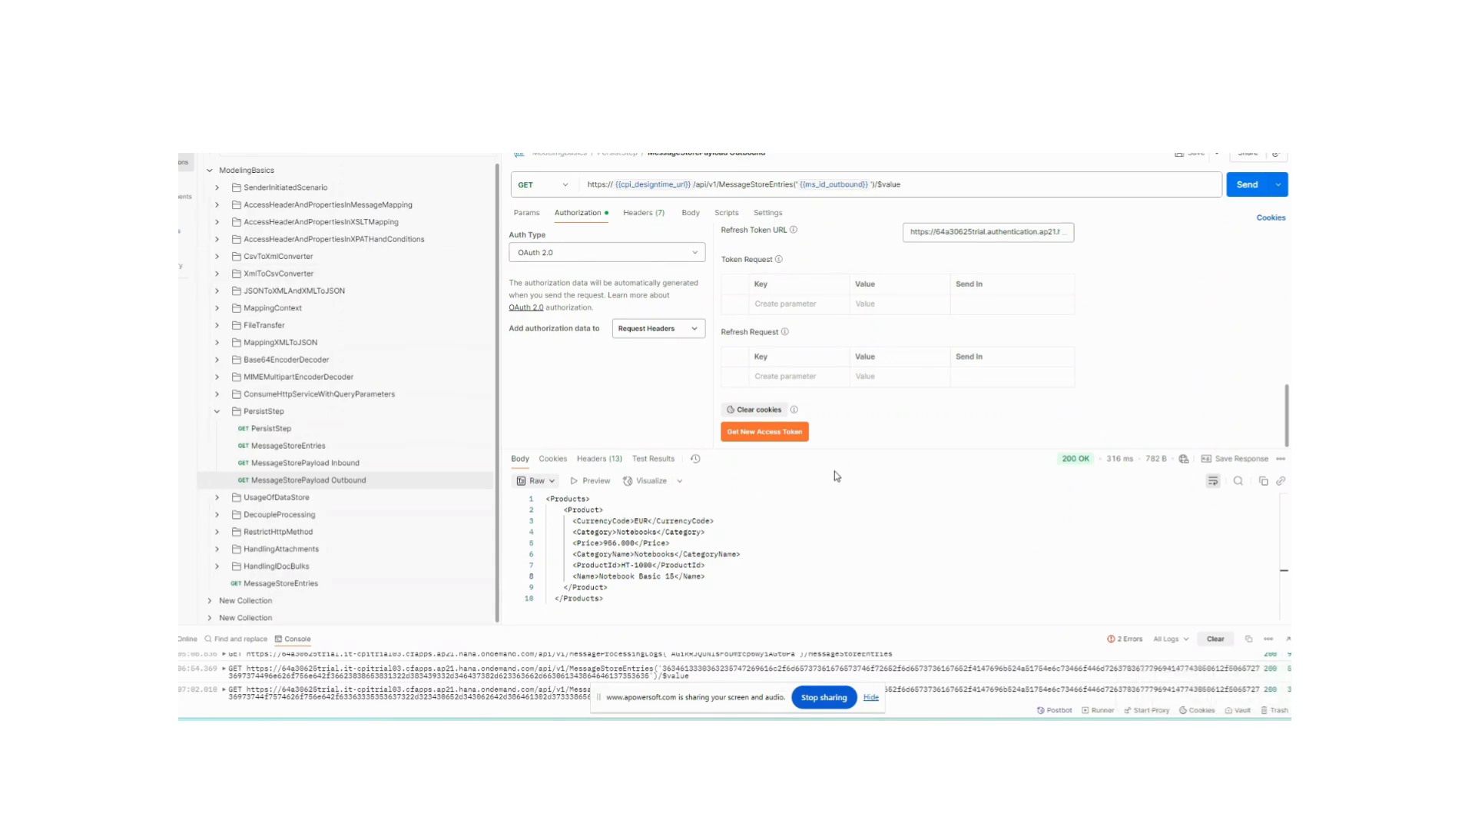
- Switch between open windows and return to Postman to open the PersistStep request
mouse_move(861, 731)
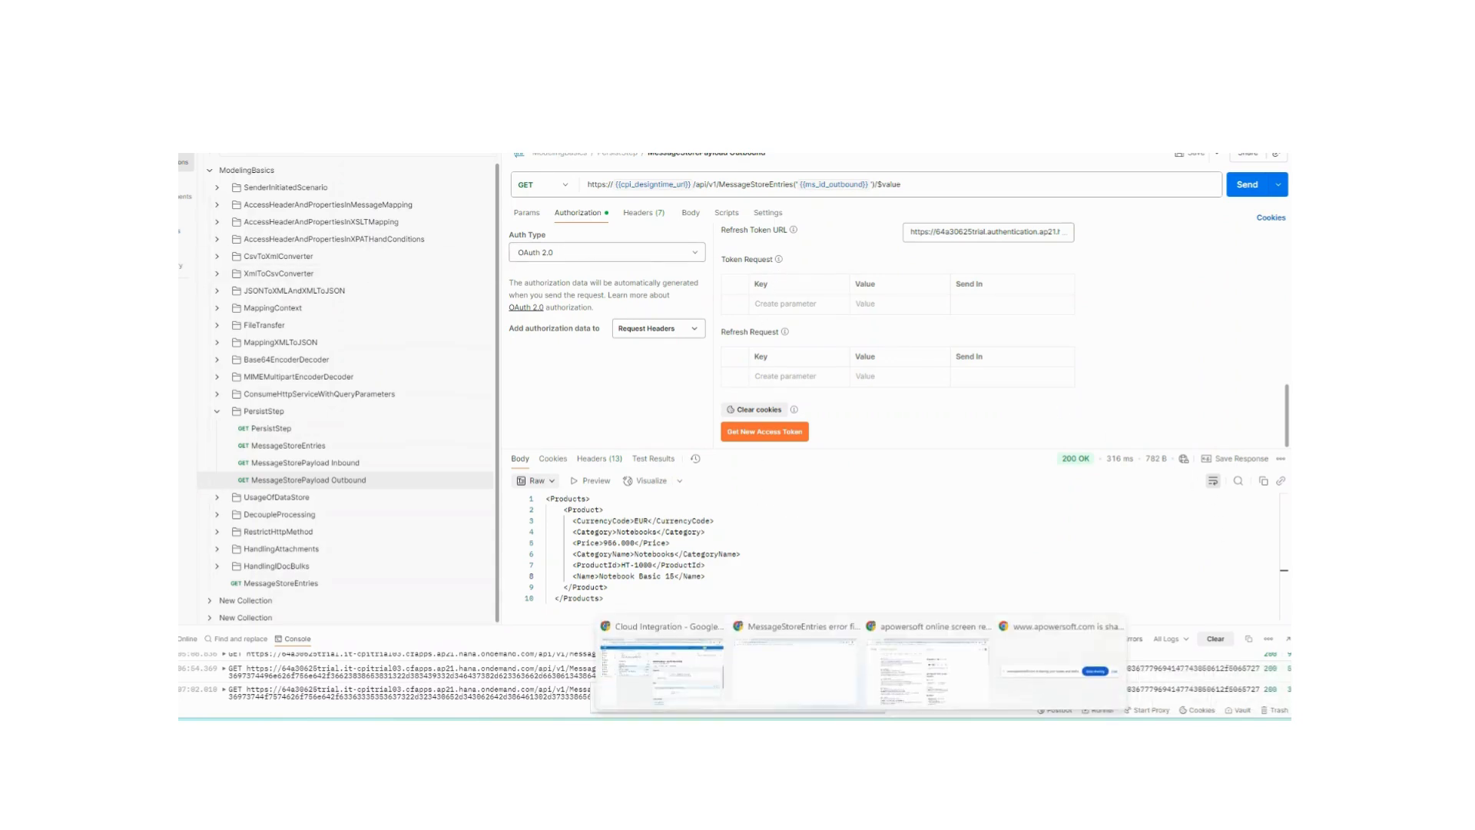
click(661, 667)
key(ctrl+Tab)
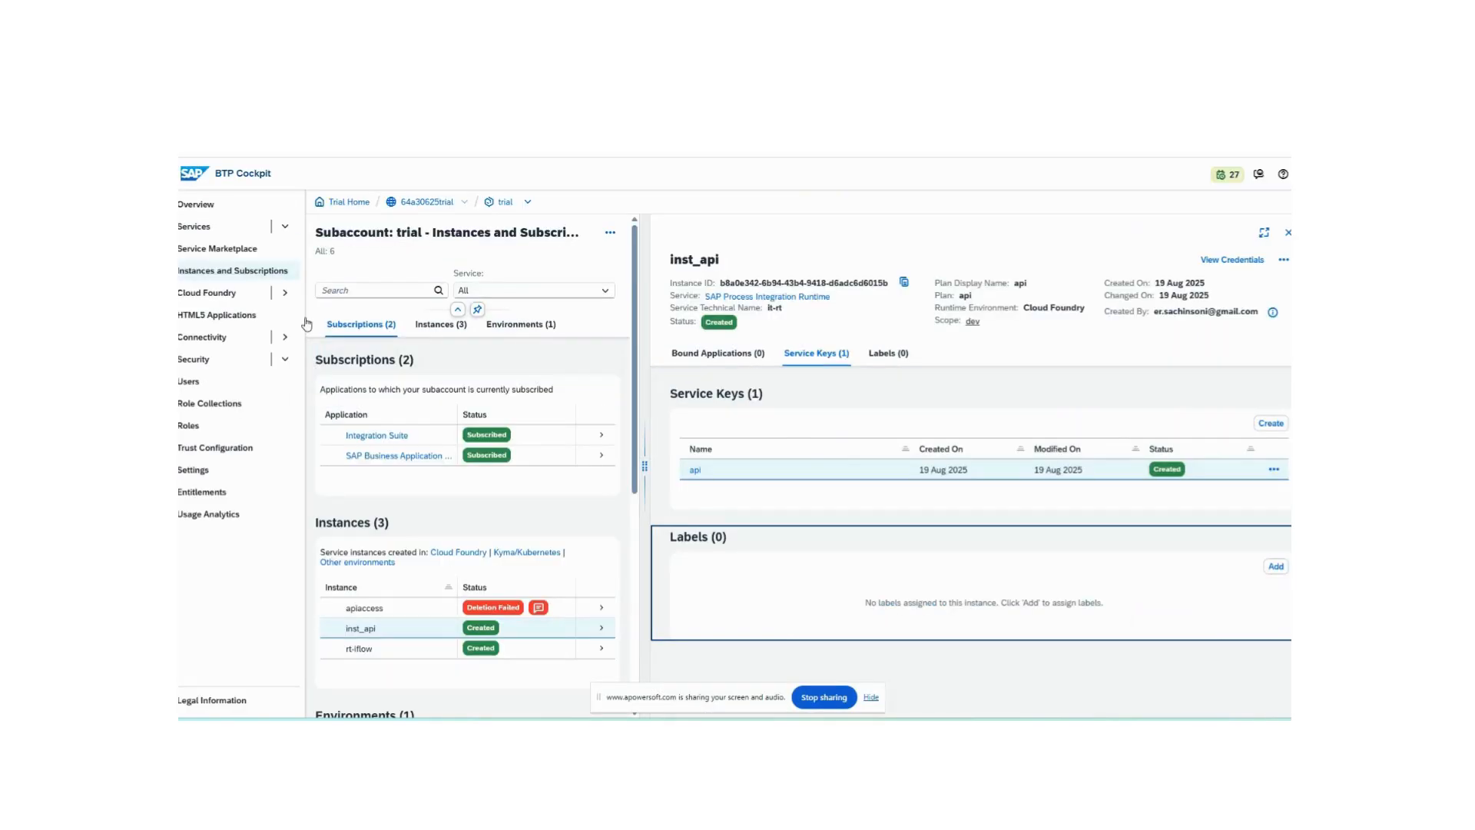
key(alt+Tab)
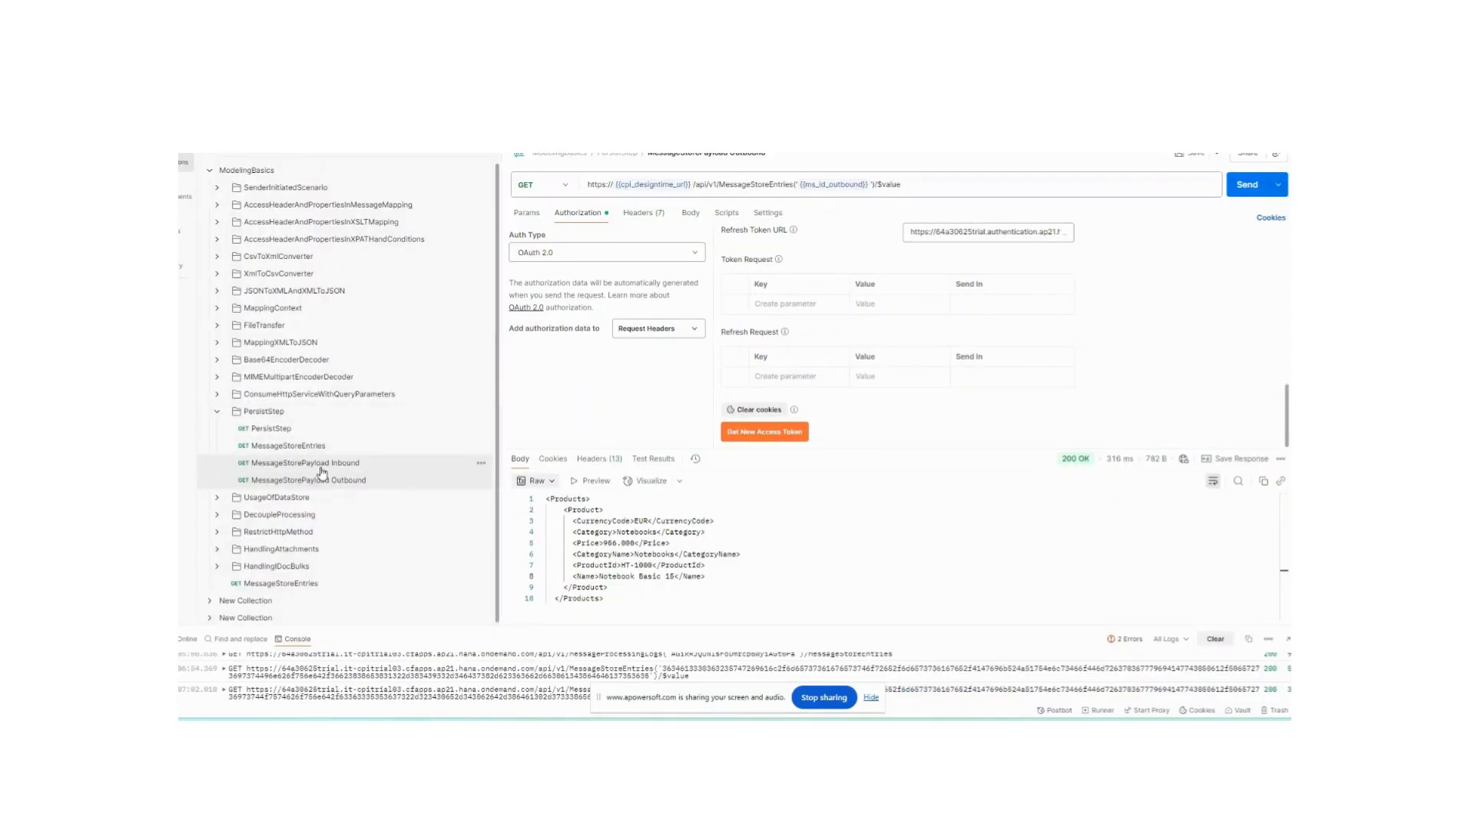
click(290, 430)
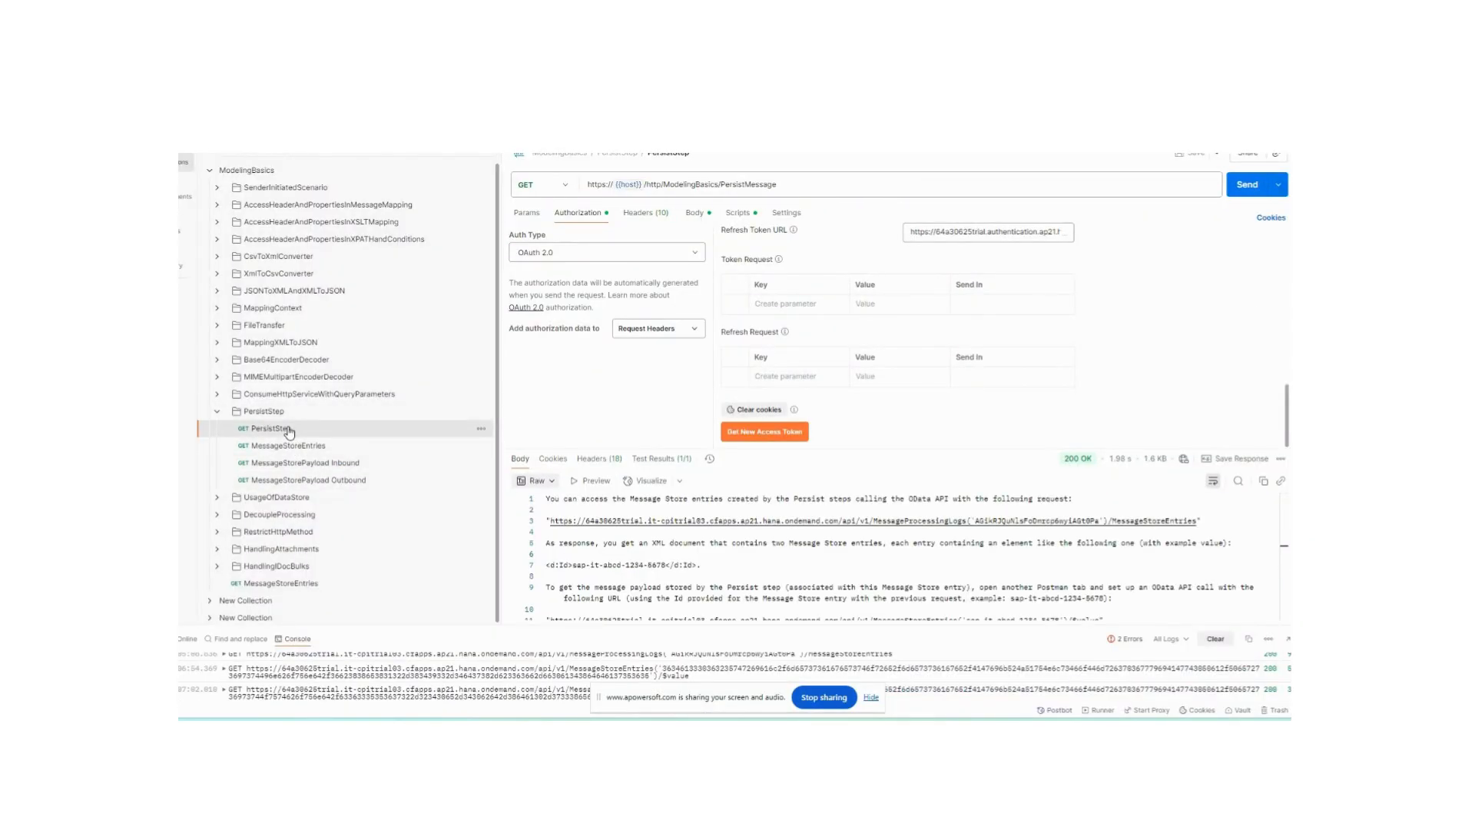
- In BTP Cockpit, view the rt-iflow instance's service key credentials, signing in again when prompted, then close them
key(alt+Tab)
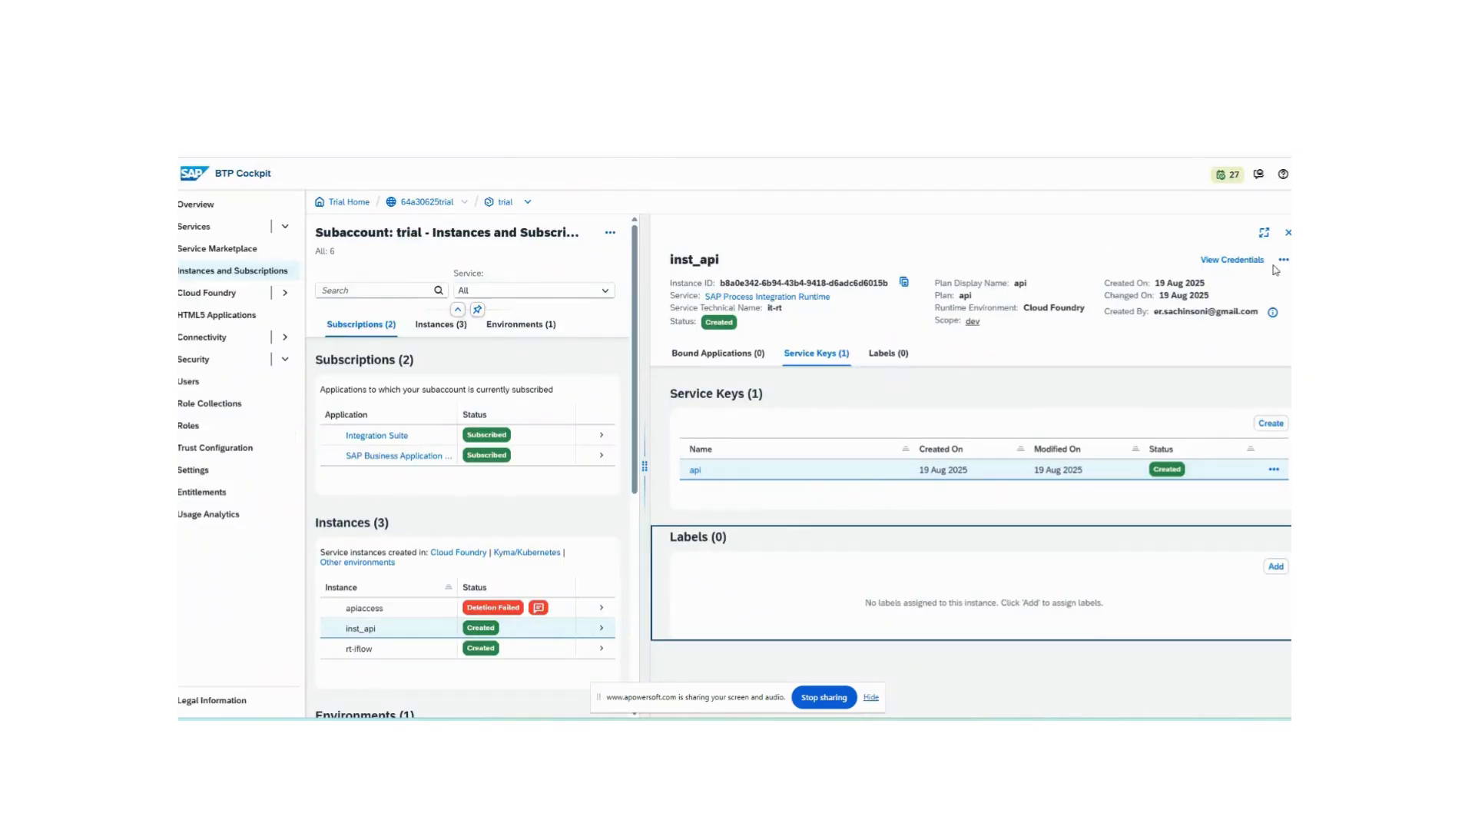
click(1288, 232)
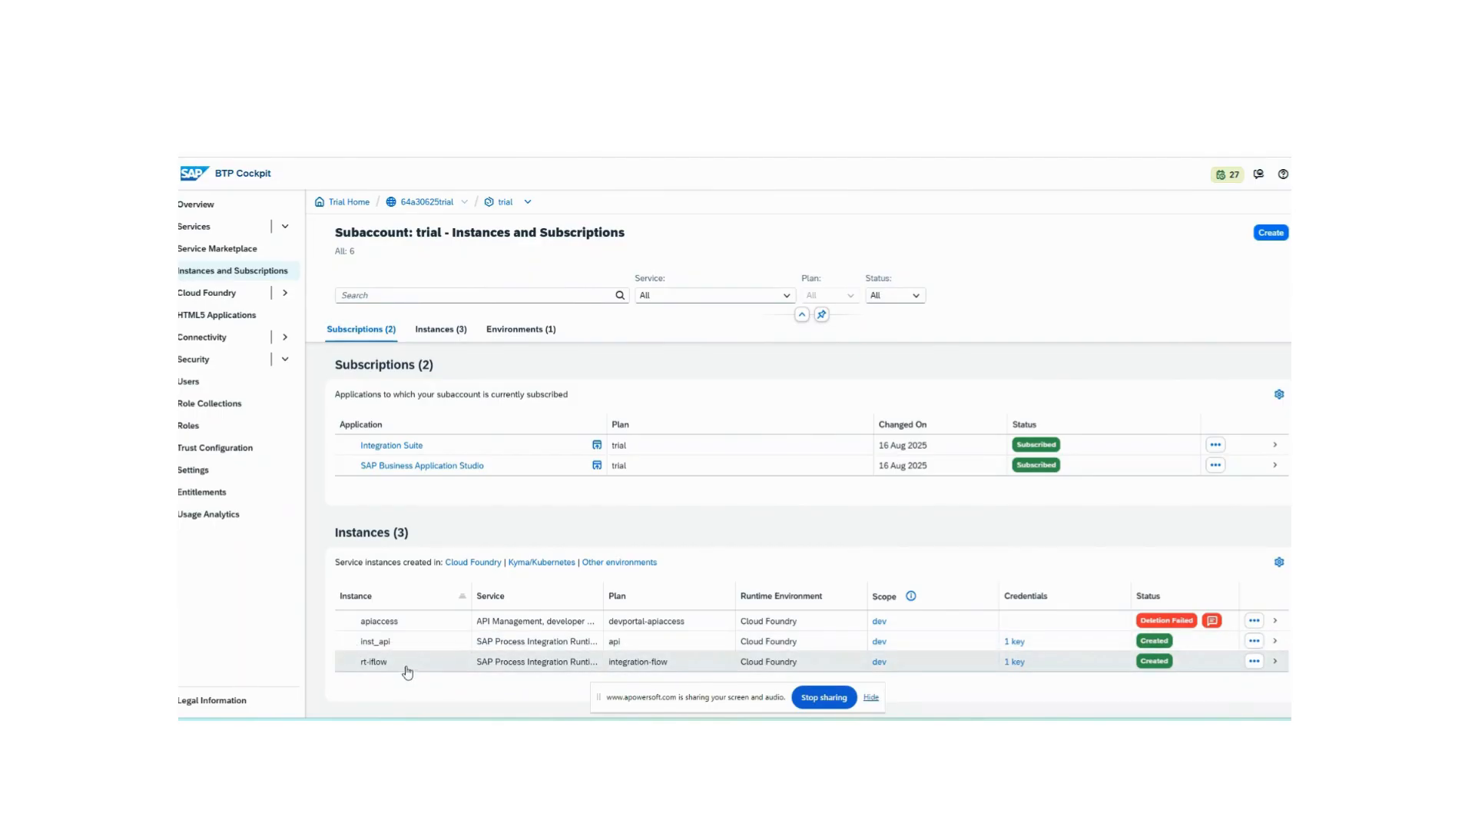
click(1014, 662)
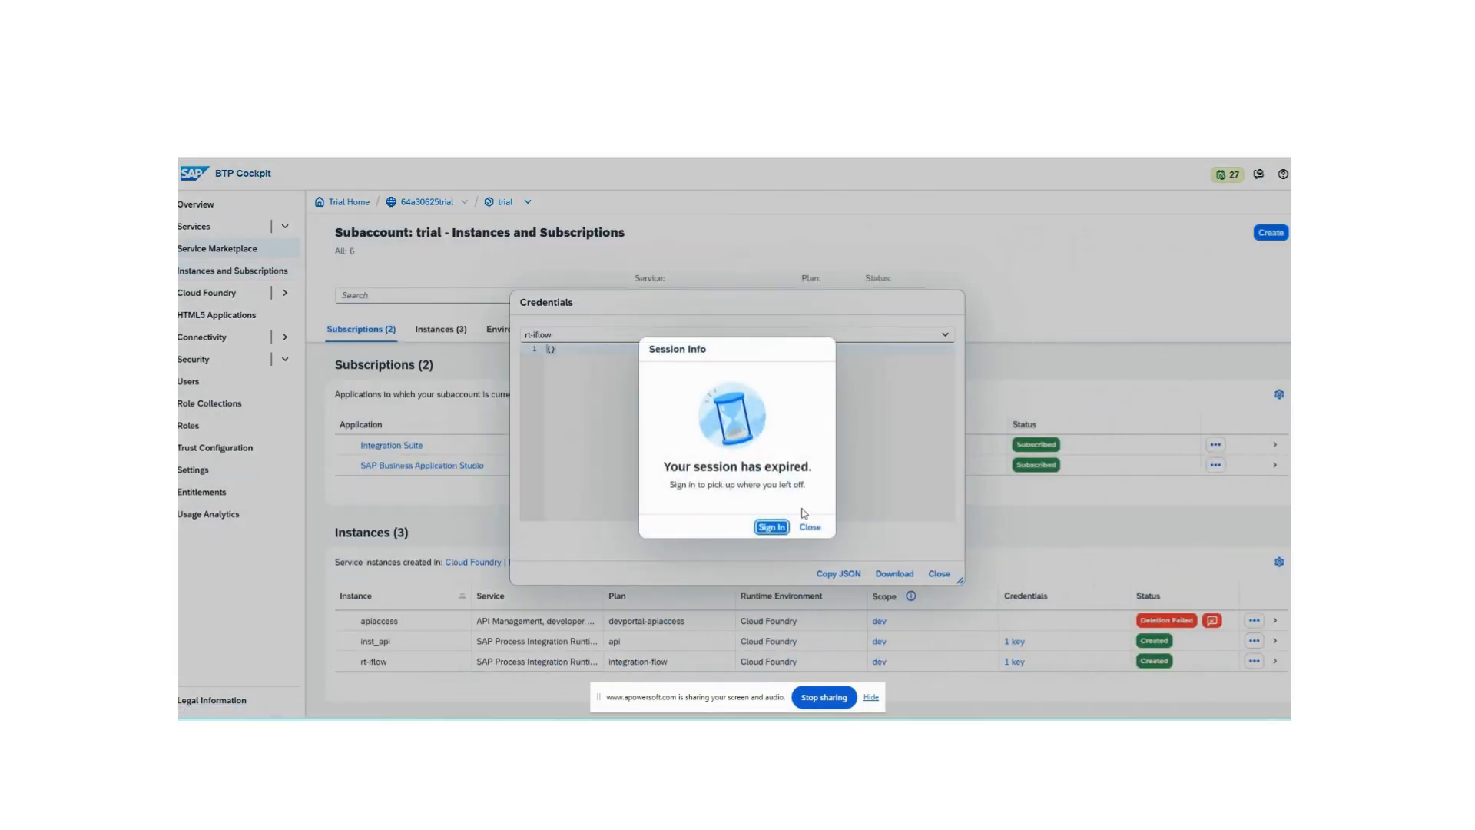
click(772, 527)
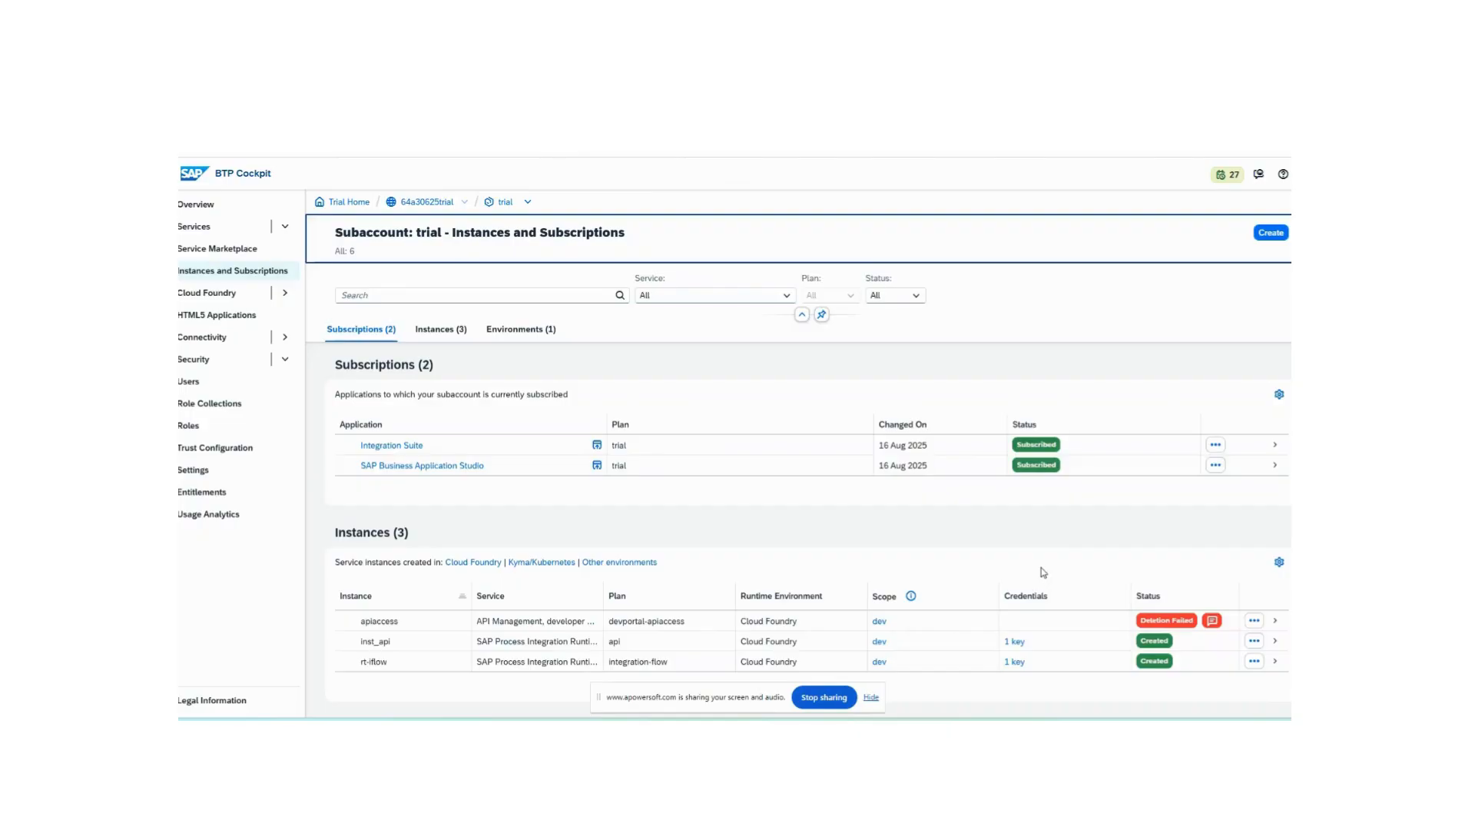
scroll(1105, 563, down, 2)
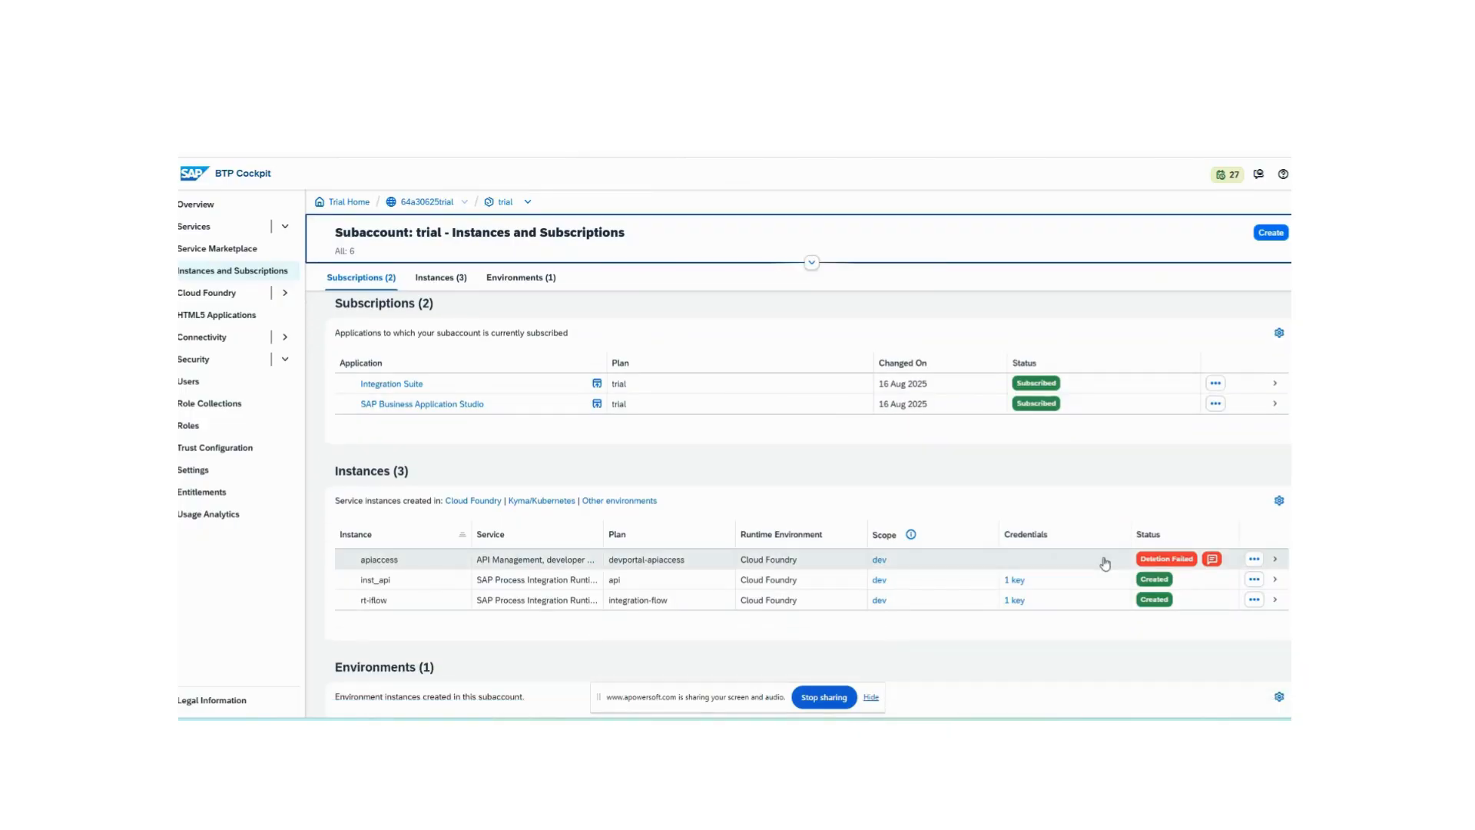
click(1015, 601)
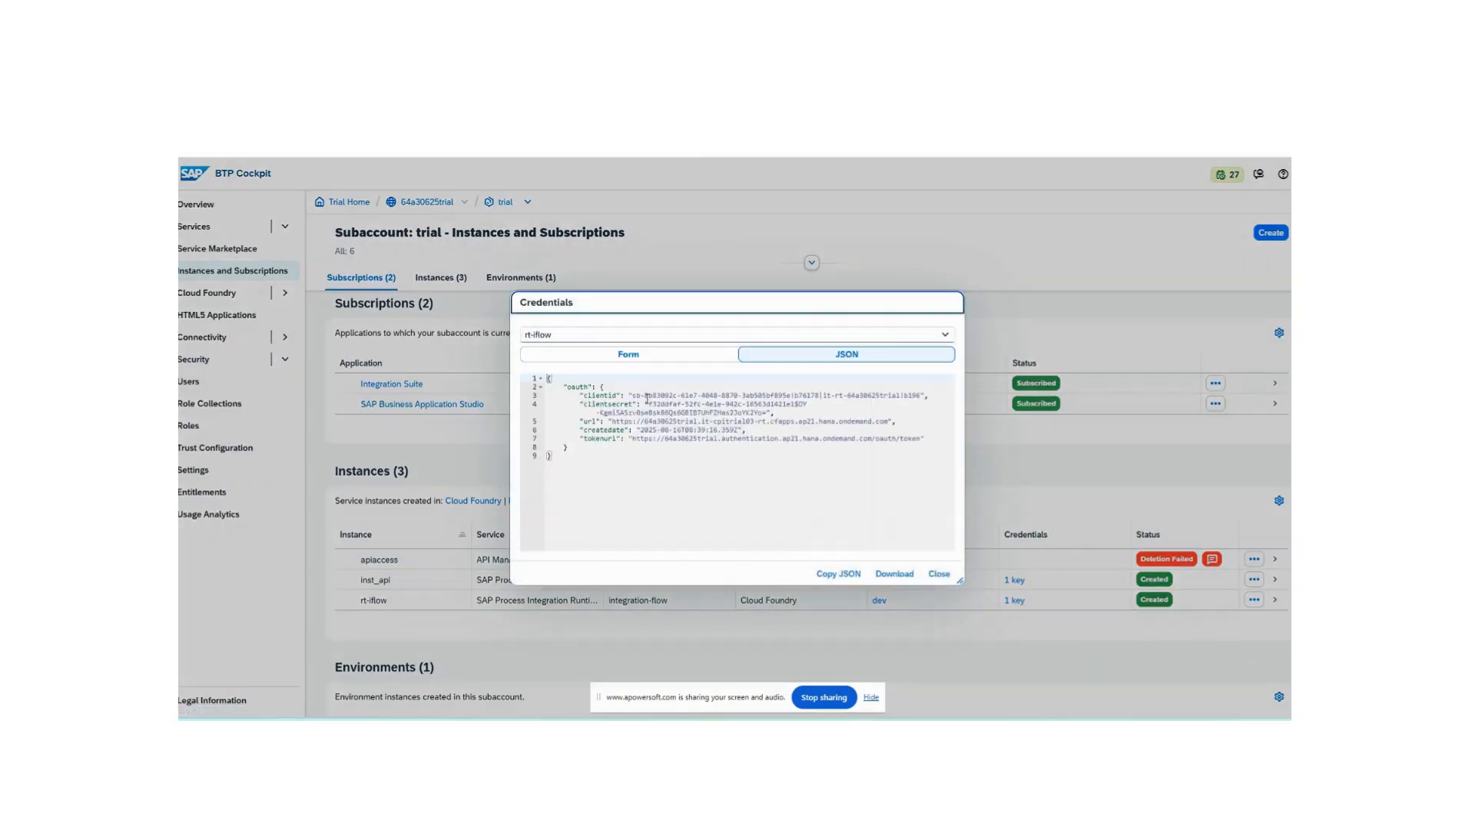
click(939, 574)
- Review the PersistStep request's OAuth settings, then inspect the MessageStoreEntries response and the console log in Postman
key(alt+Tab)
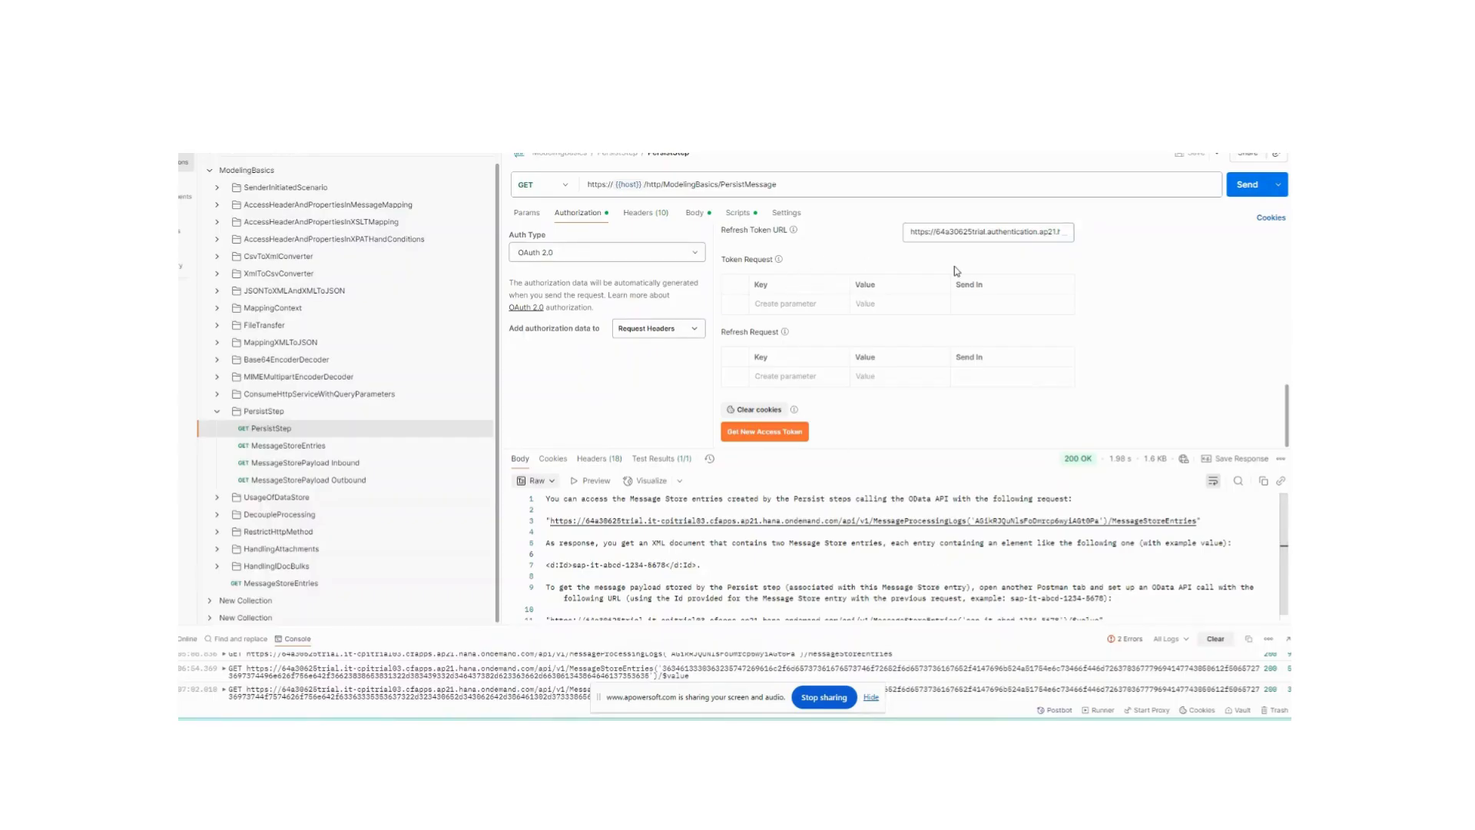
scroll(976, 290, up, 3)
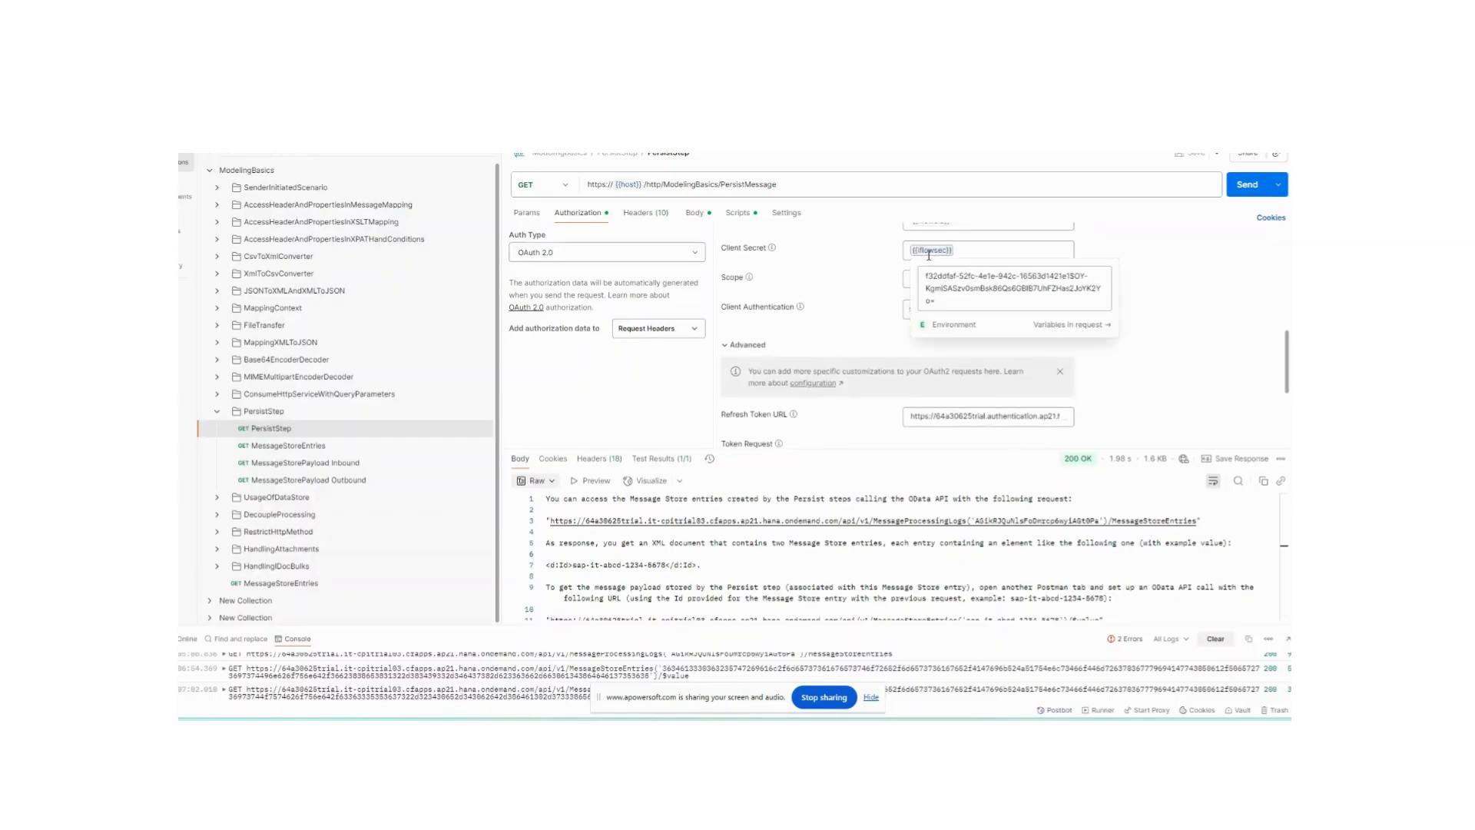
click(280, 445)
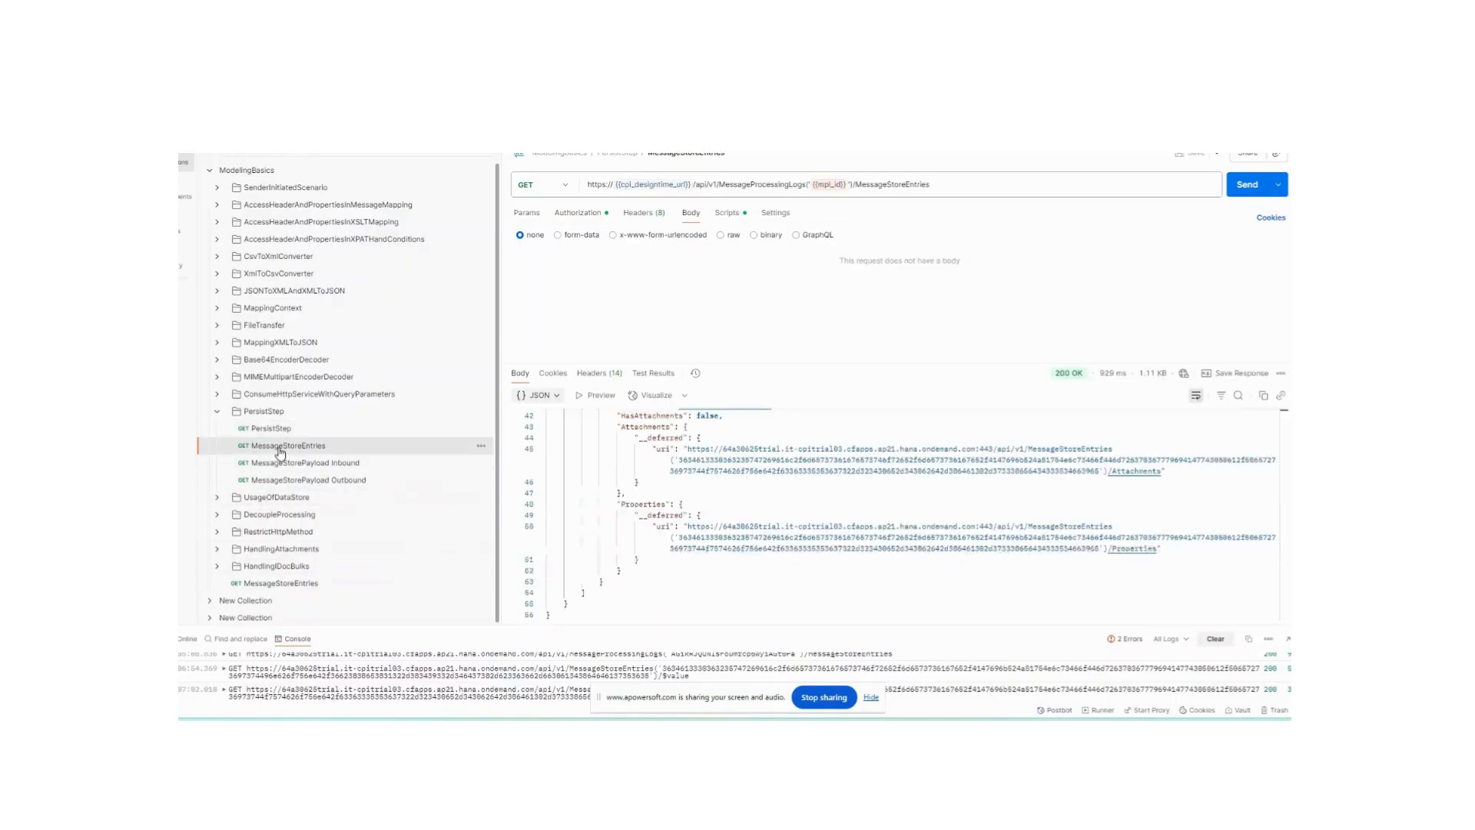
scroll(913, 448, up, 15)
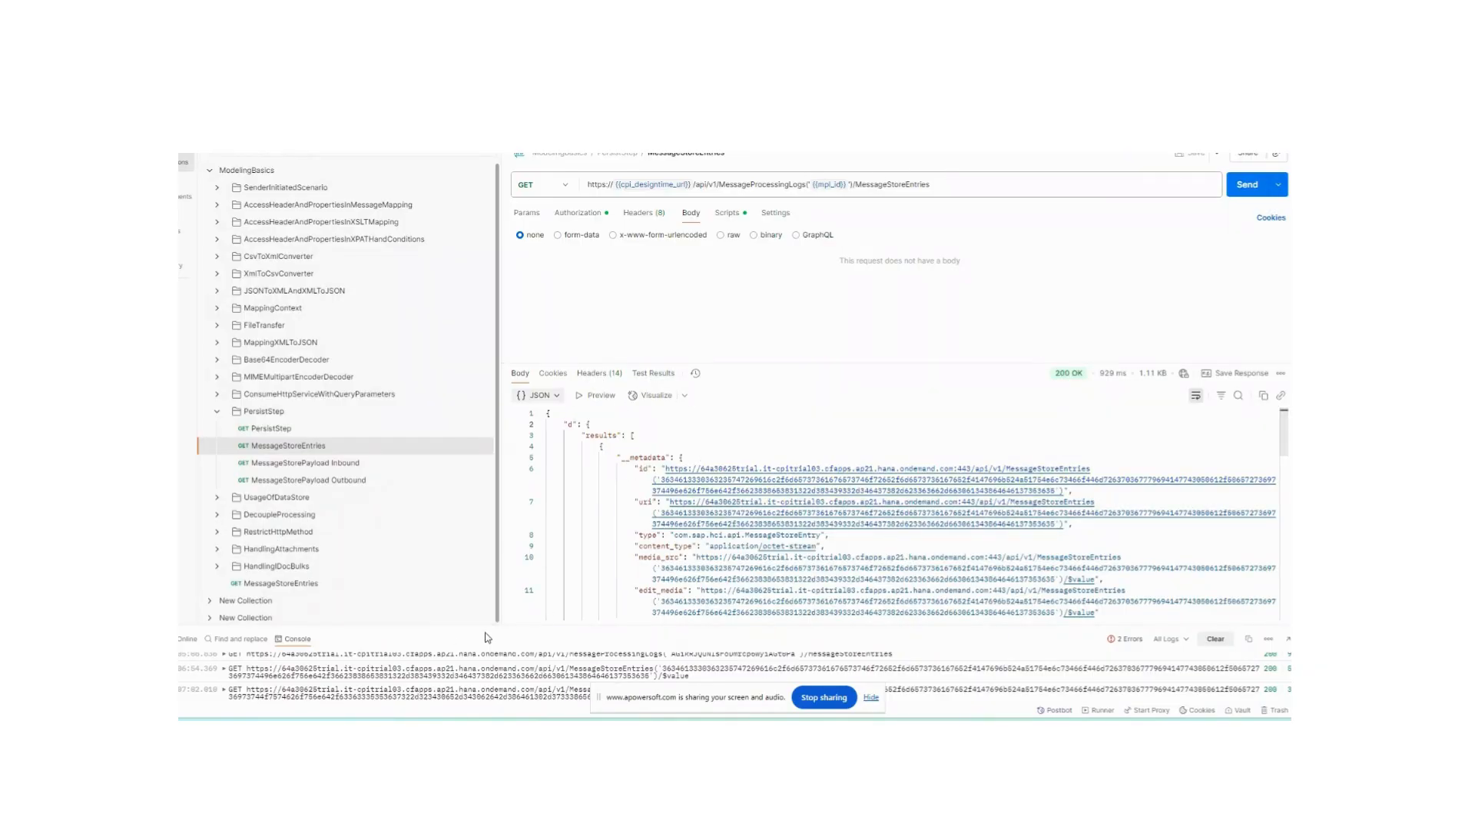
drag(489, 625, 489, 345)
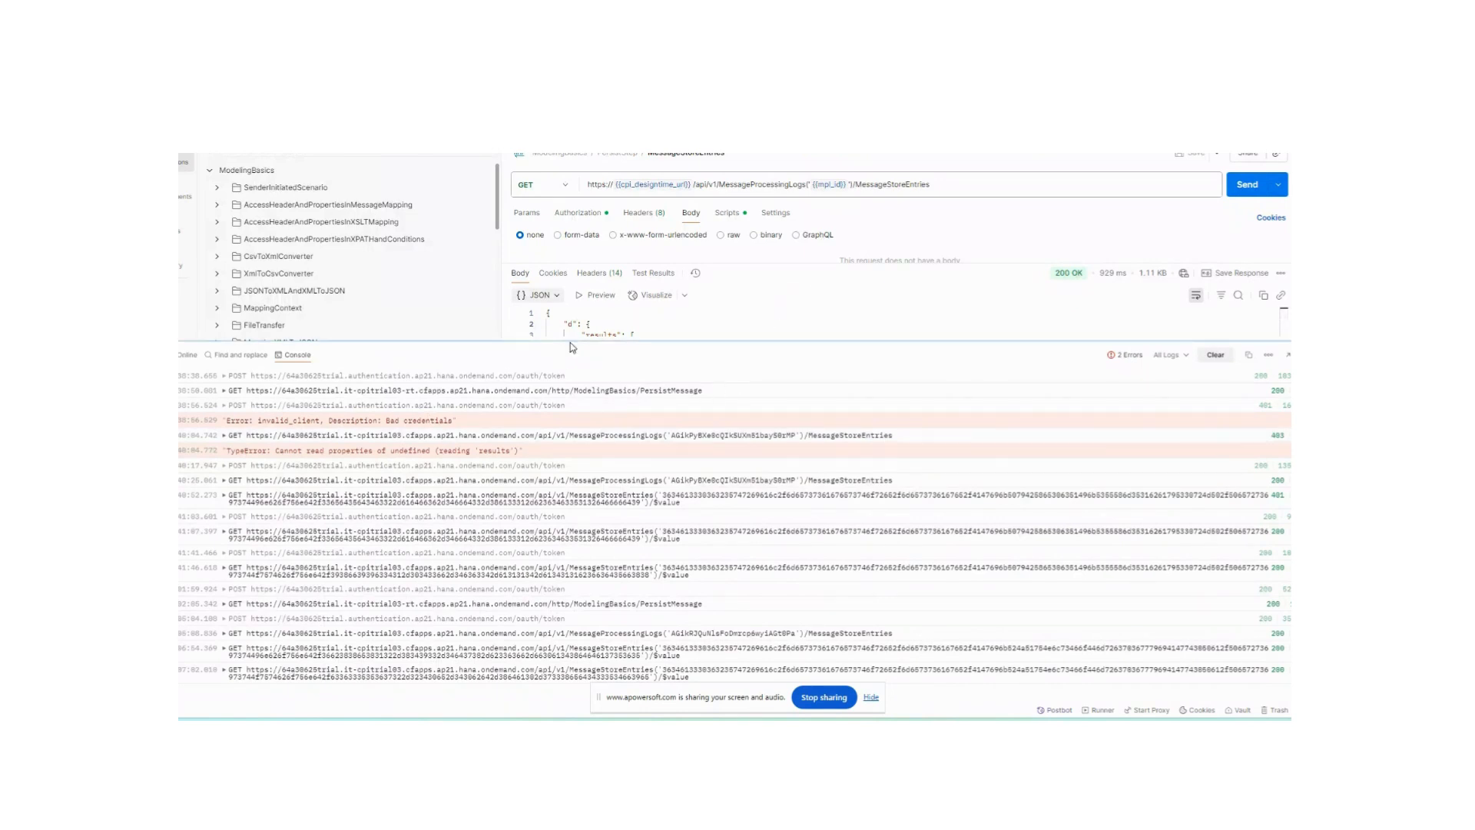
drag(567, 343, 578, 555)
click(305, 447)
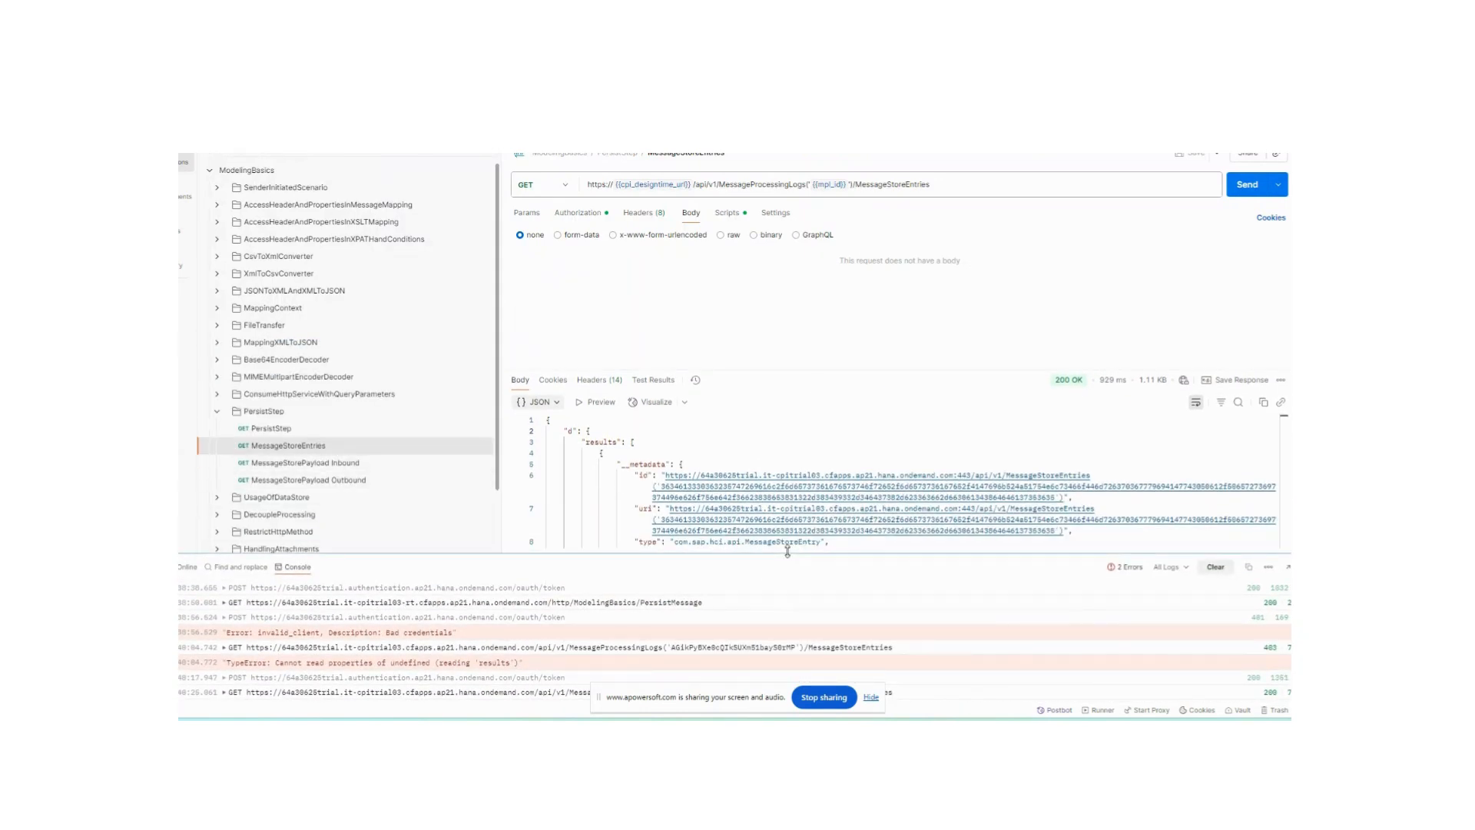
drag(788, 551, 780, 403)
key(alt+Tab)
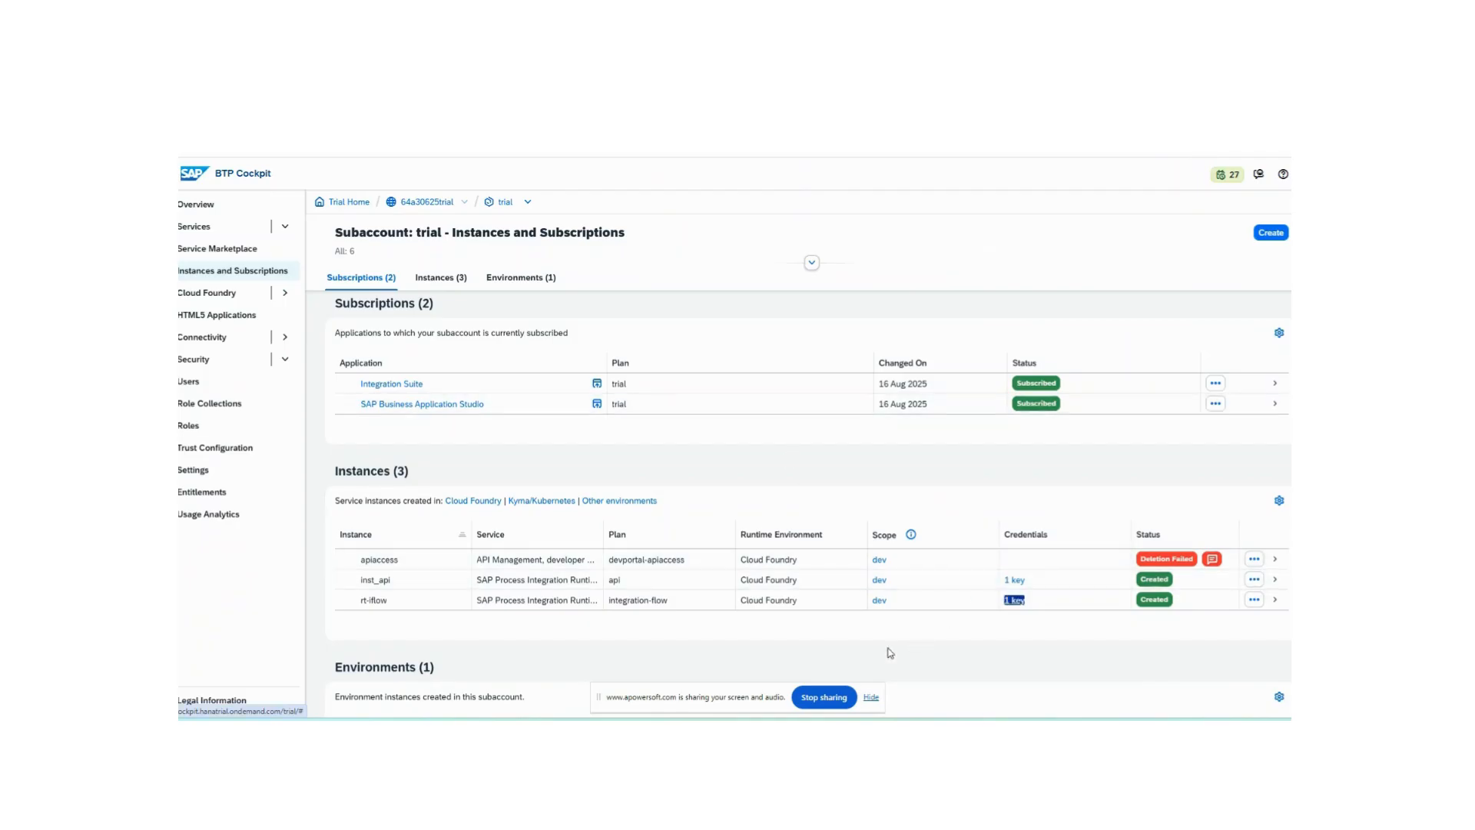
key(alt+Tab)
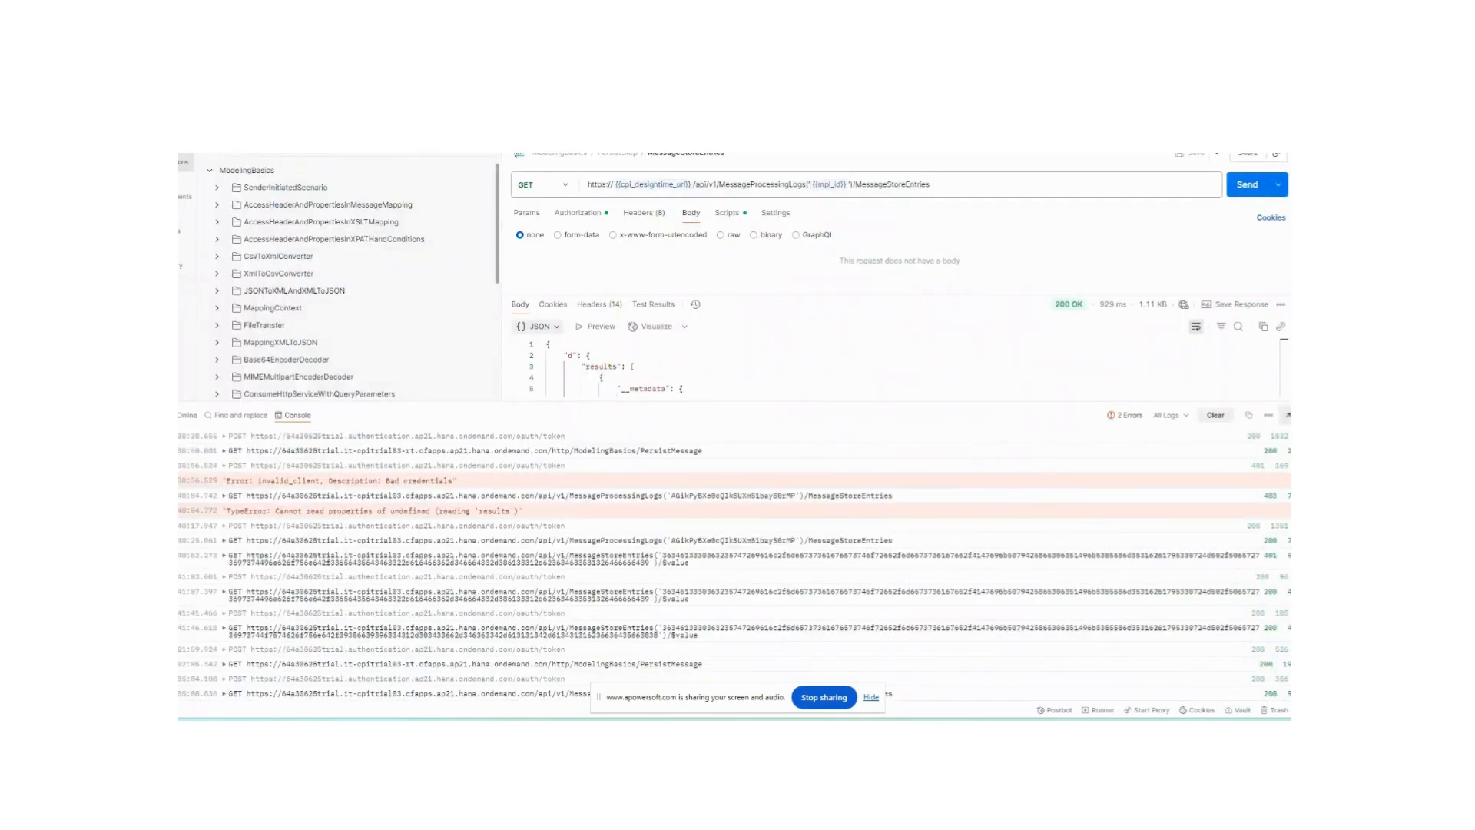
click(1308, 415)
- Switch to BTP Cockpit, open the subaccount's Role Collections and search for mes
key(alt+Tab)
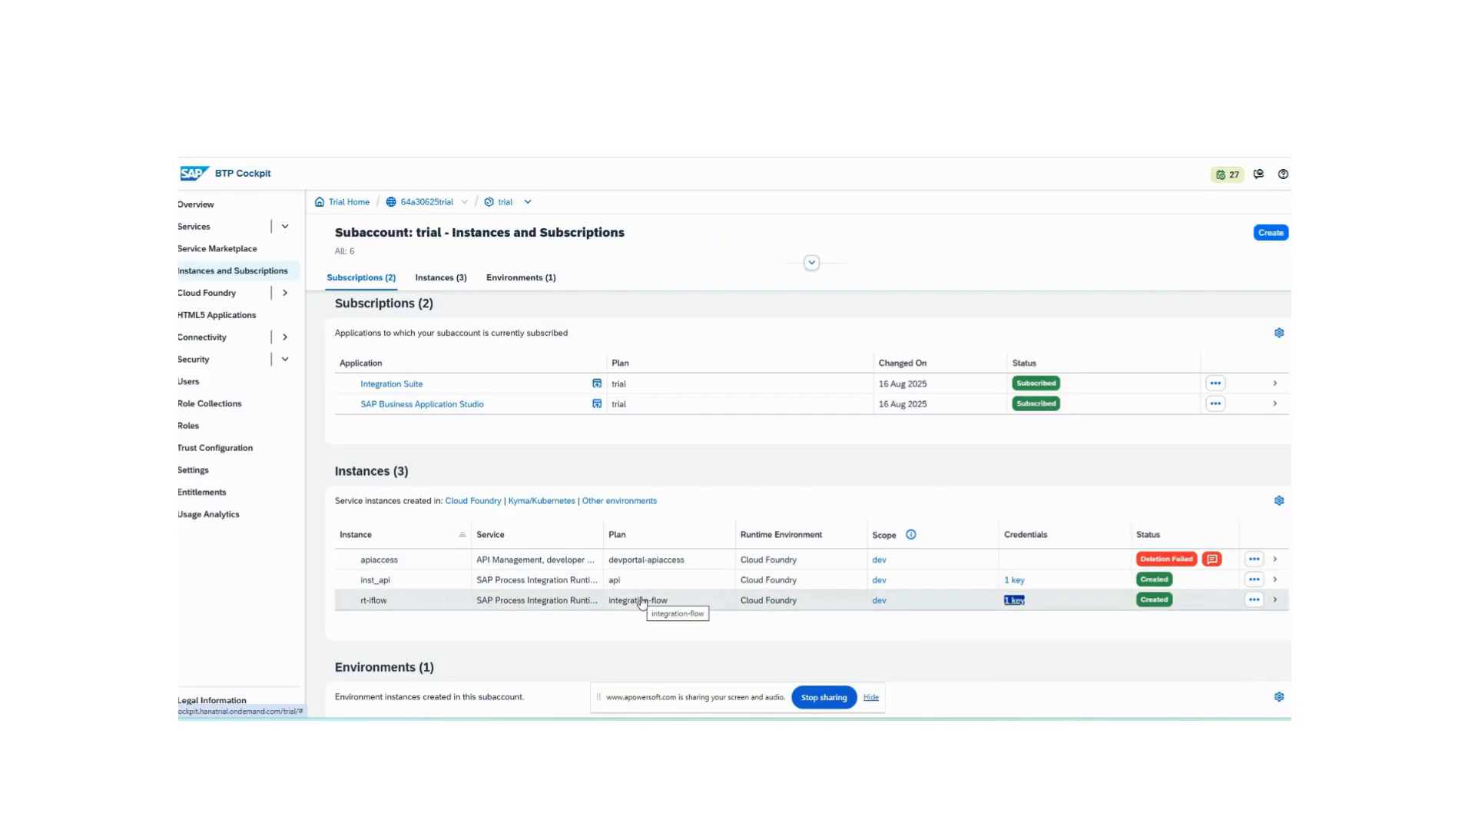
drag(604, 534, 675, 535)
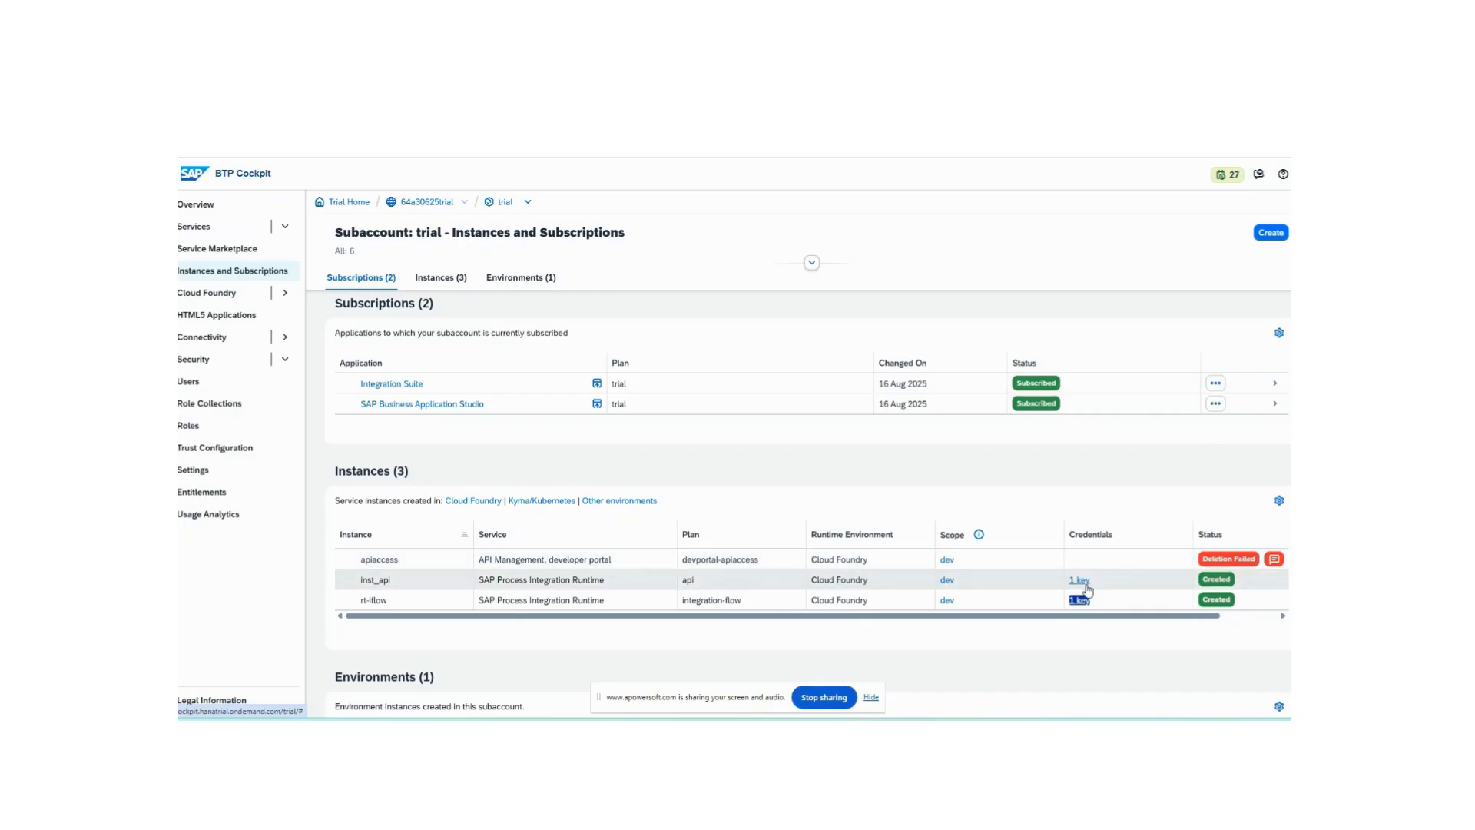
click(197, 385)
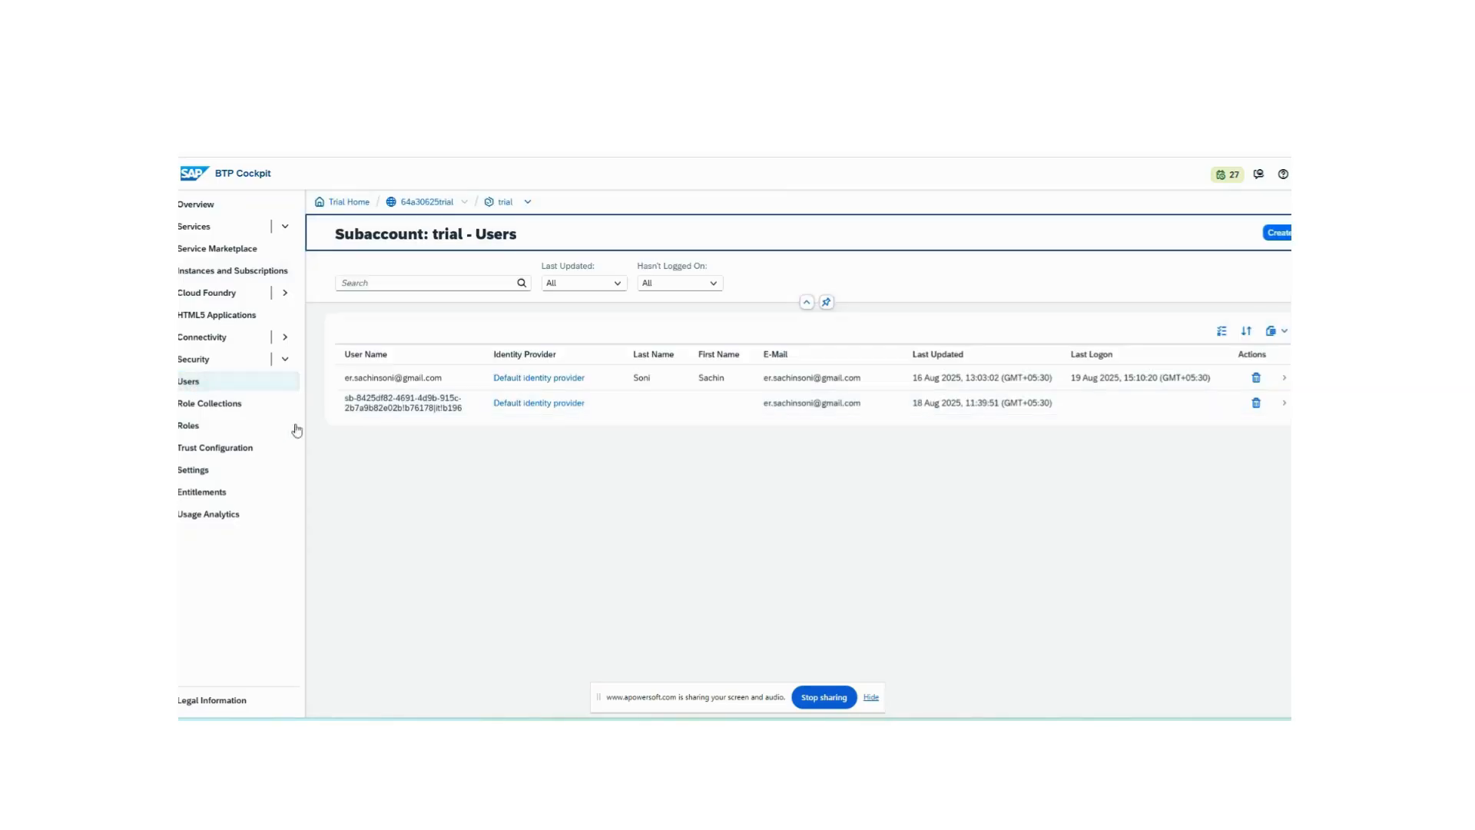
click(239, 409)
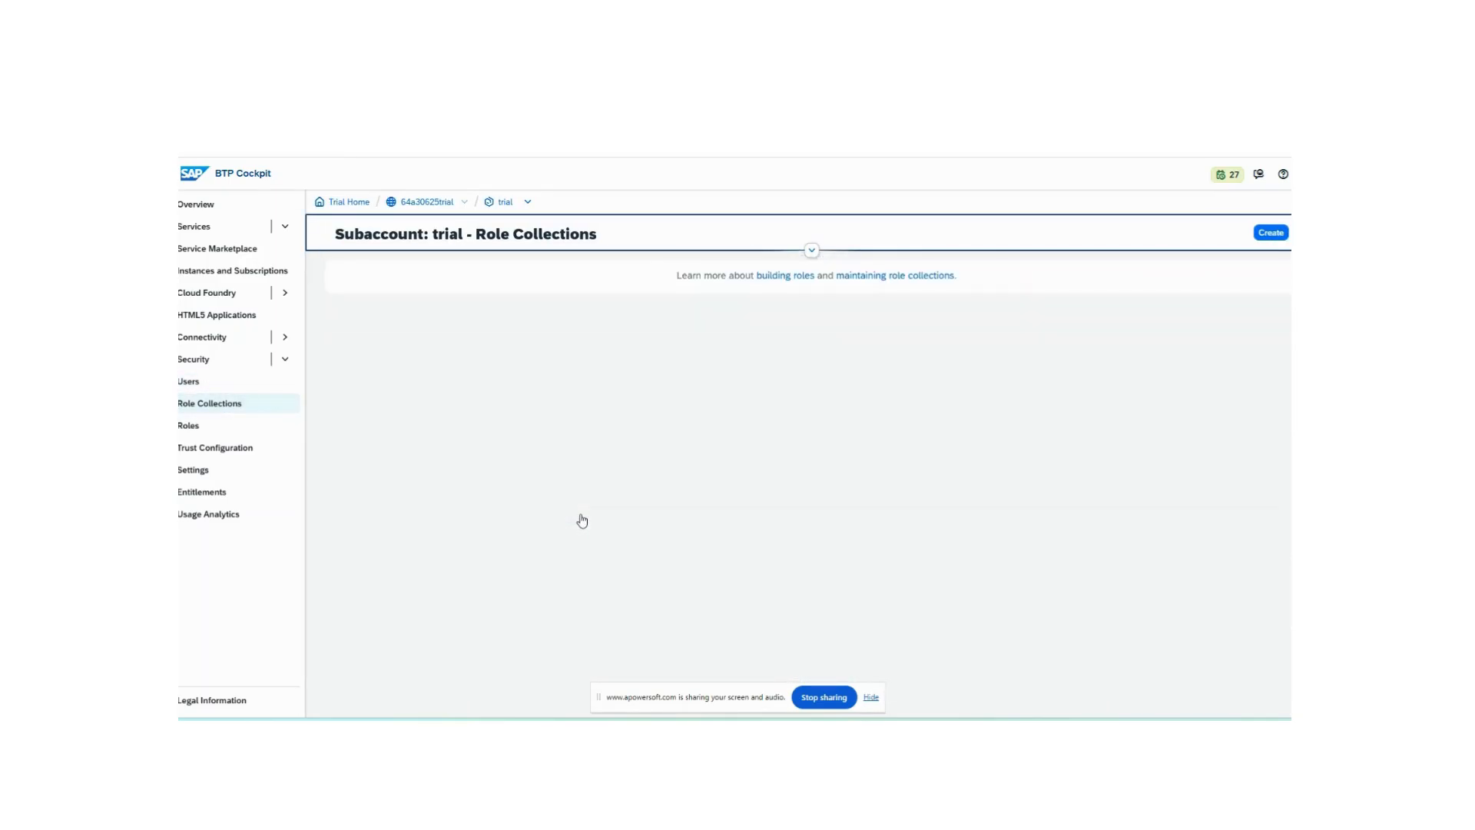
click(396, 281)
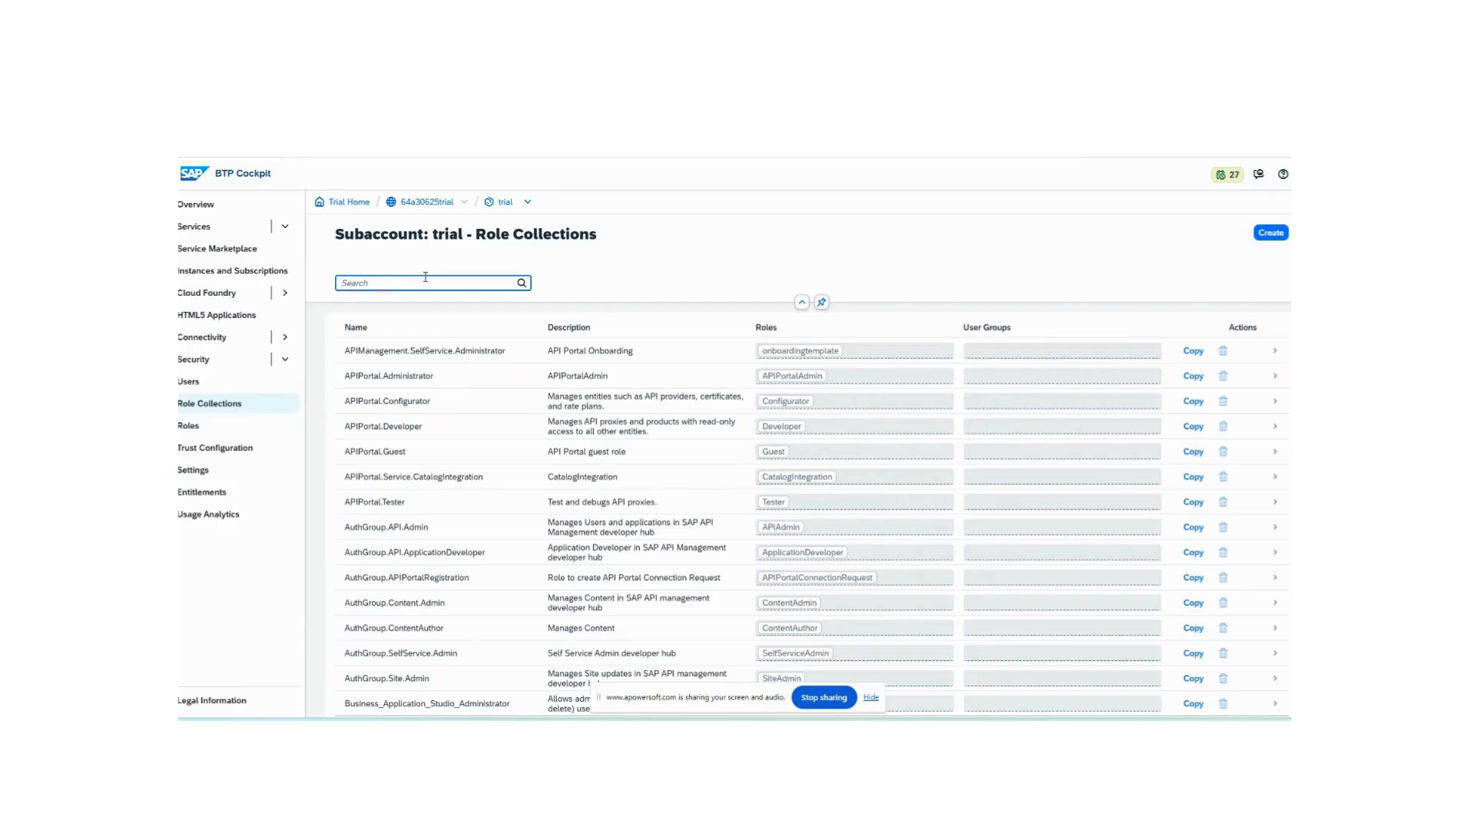
text(mess)
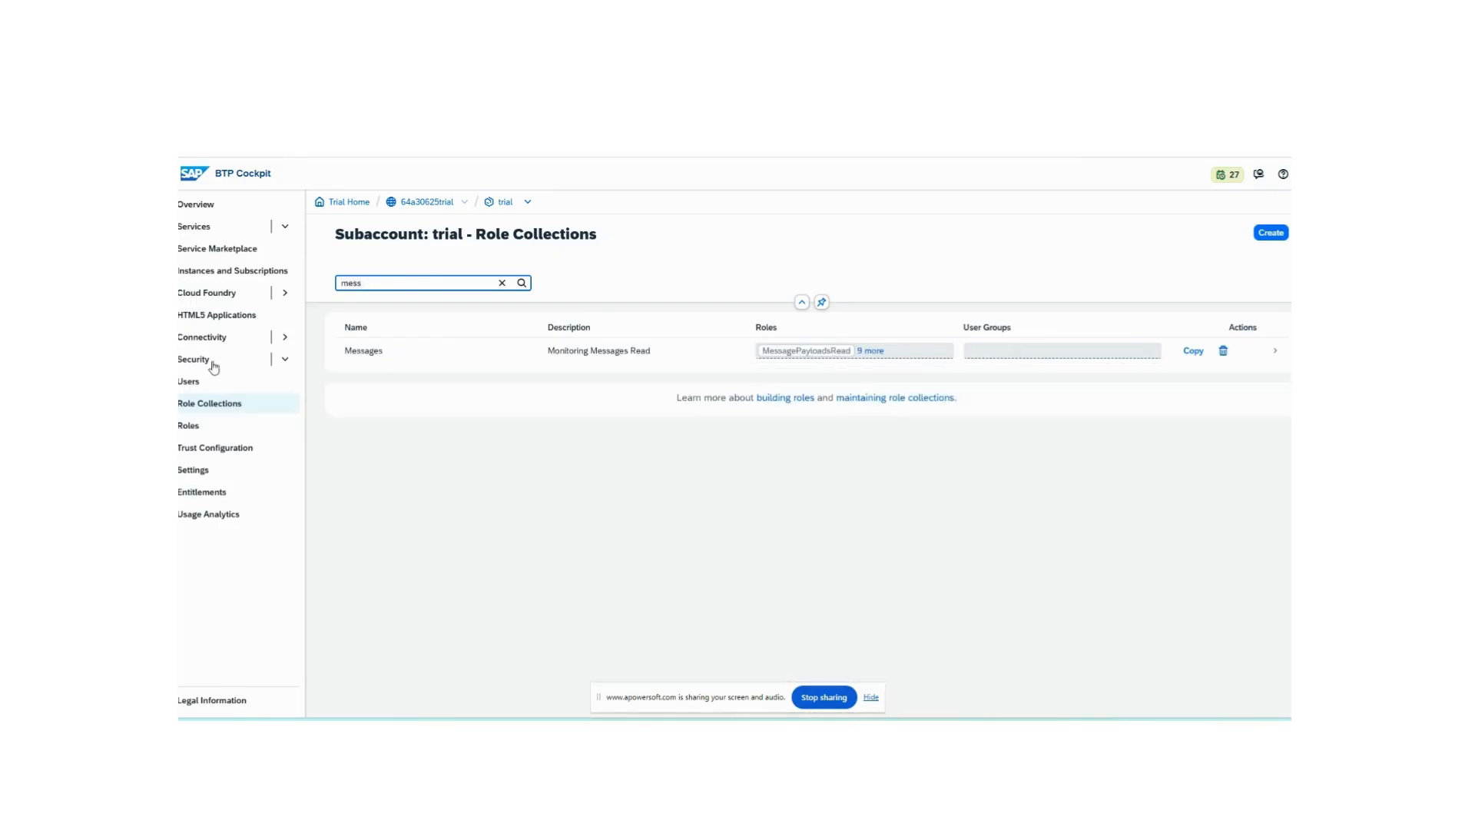
- Open the Messages role collection to review its assigned roles and users, then close it
click(417, 360)
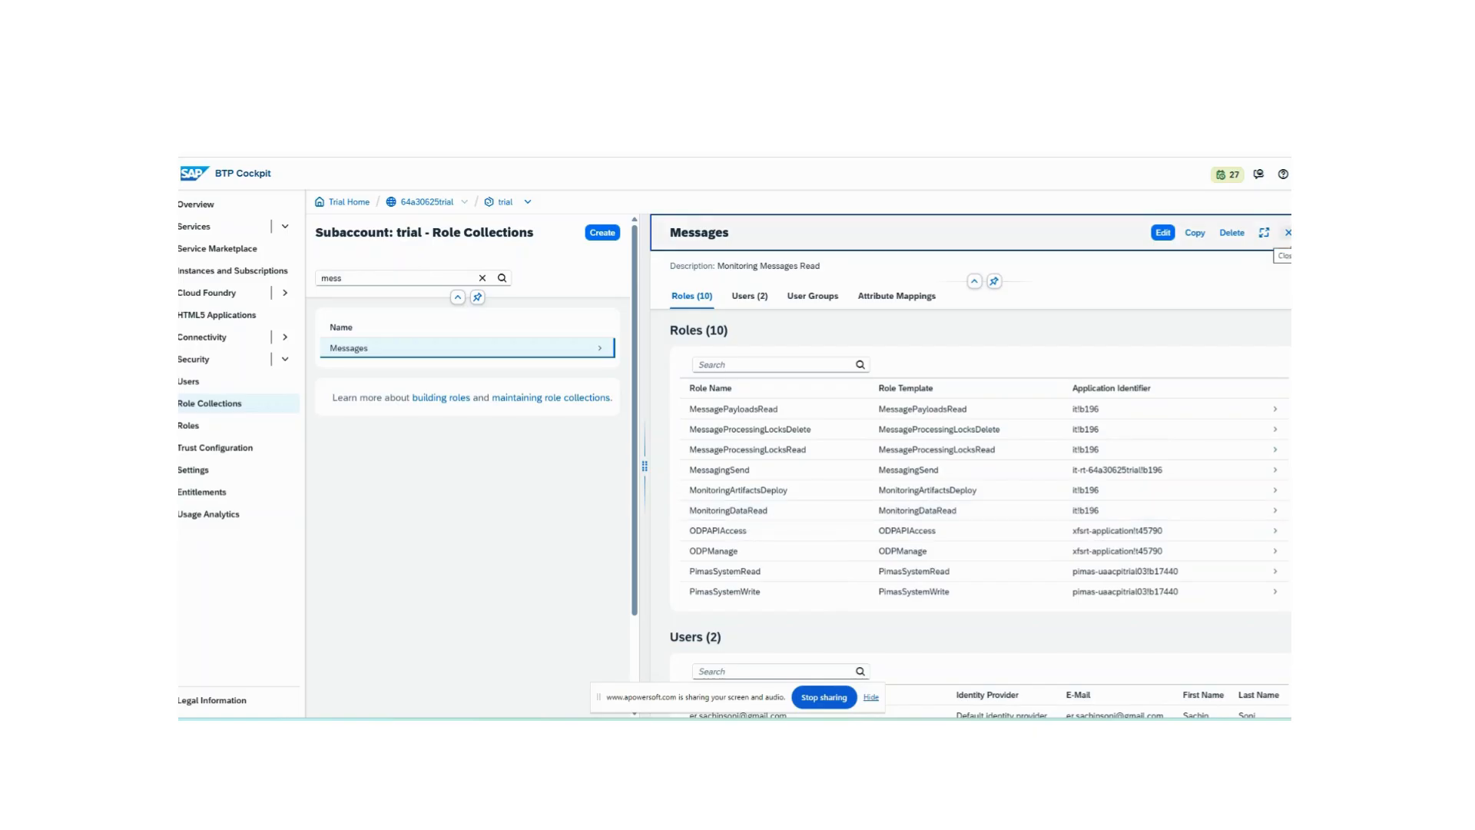
click(1289, 232)
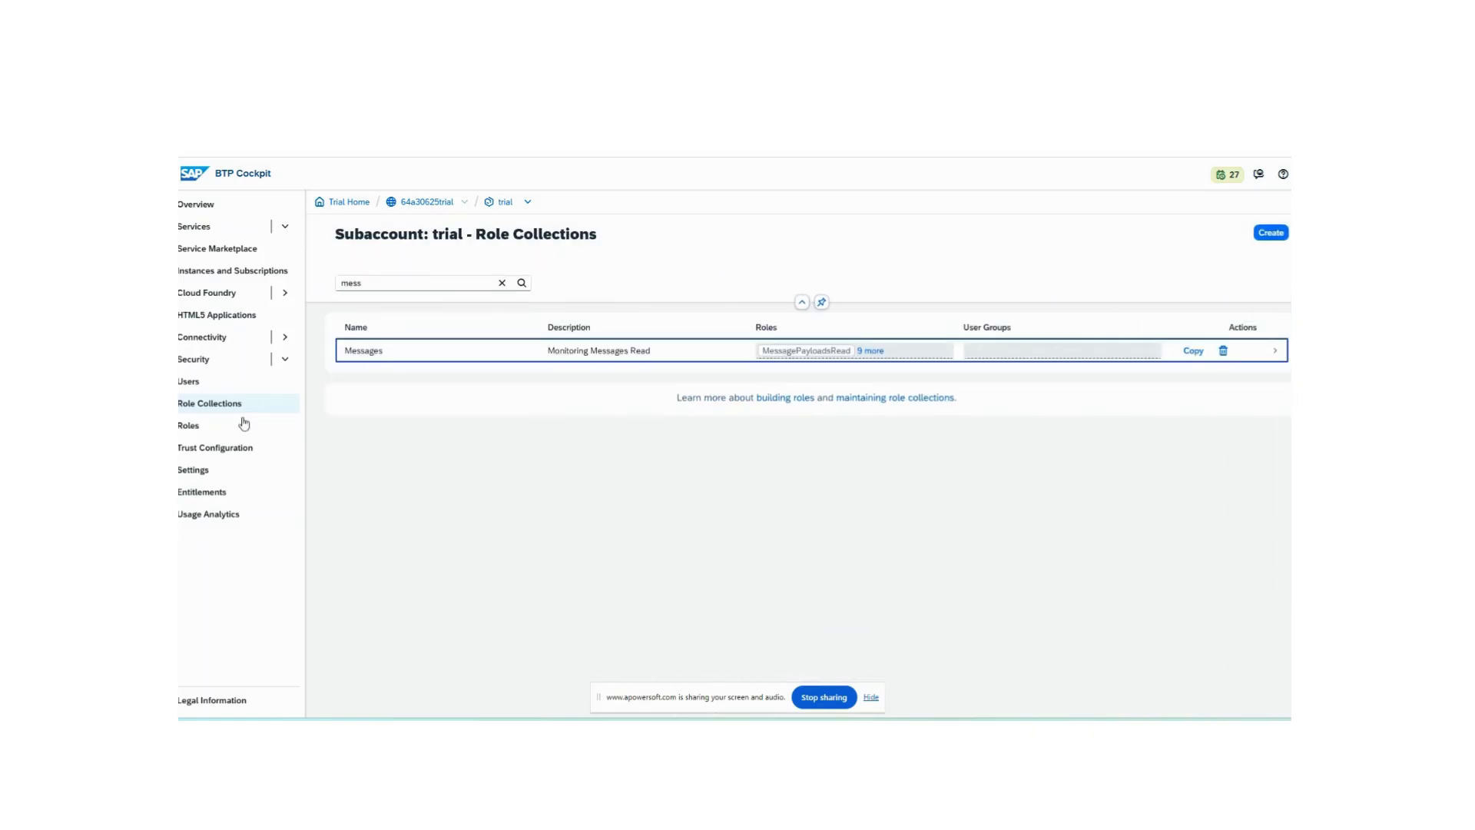
click(599, 350)
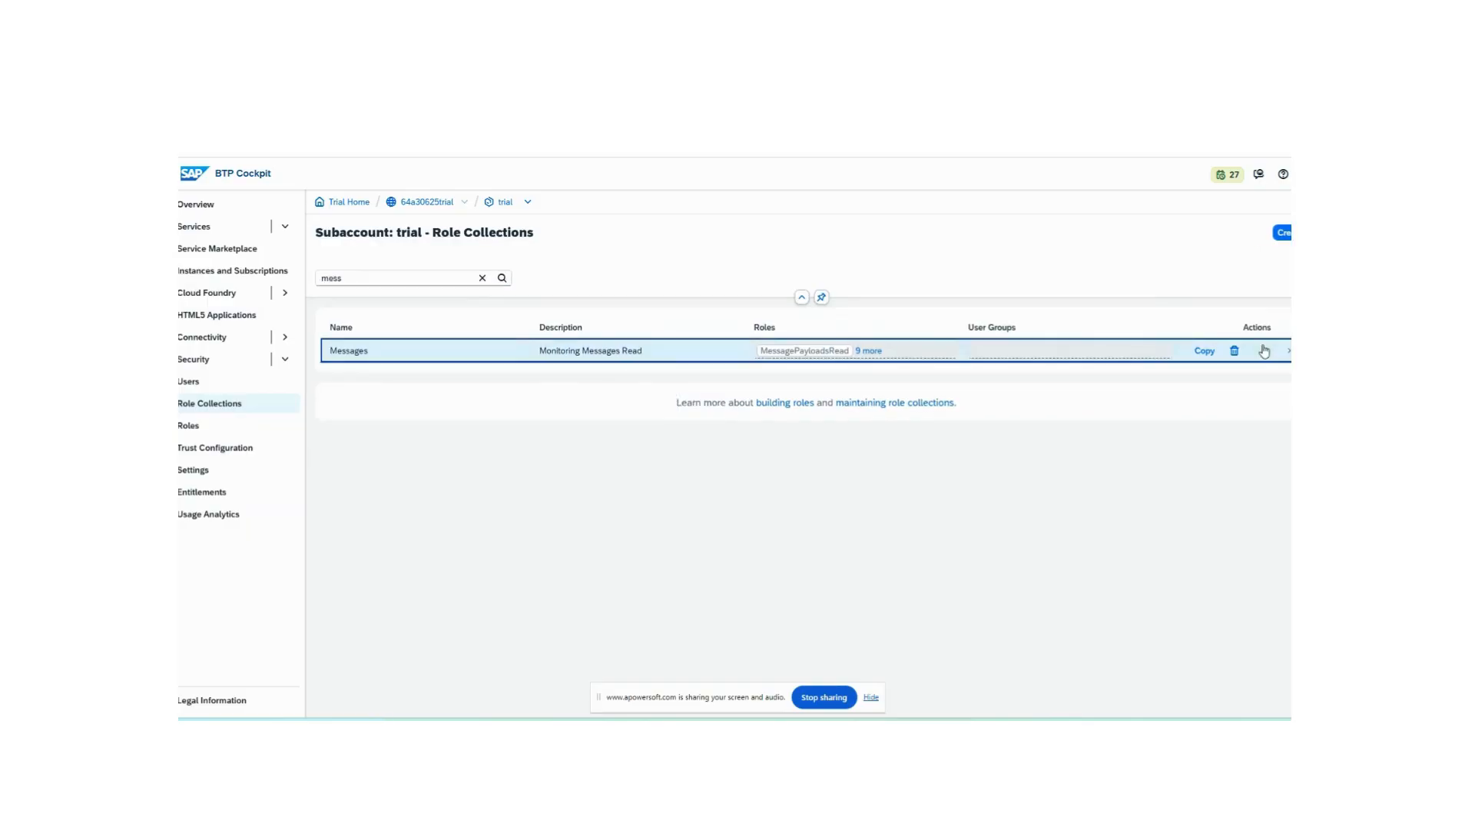
- Review the users assigned to the Messages role collection, selecting the second user's ID, then close the collection details
scroll(954, 563, down, 3)
scroll(954, 563, down, 1)
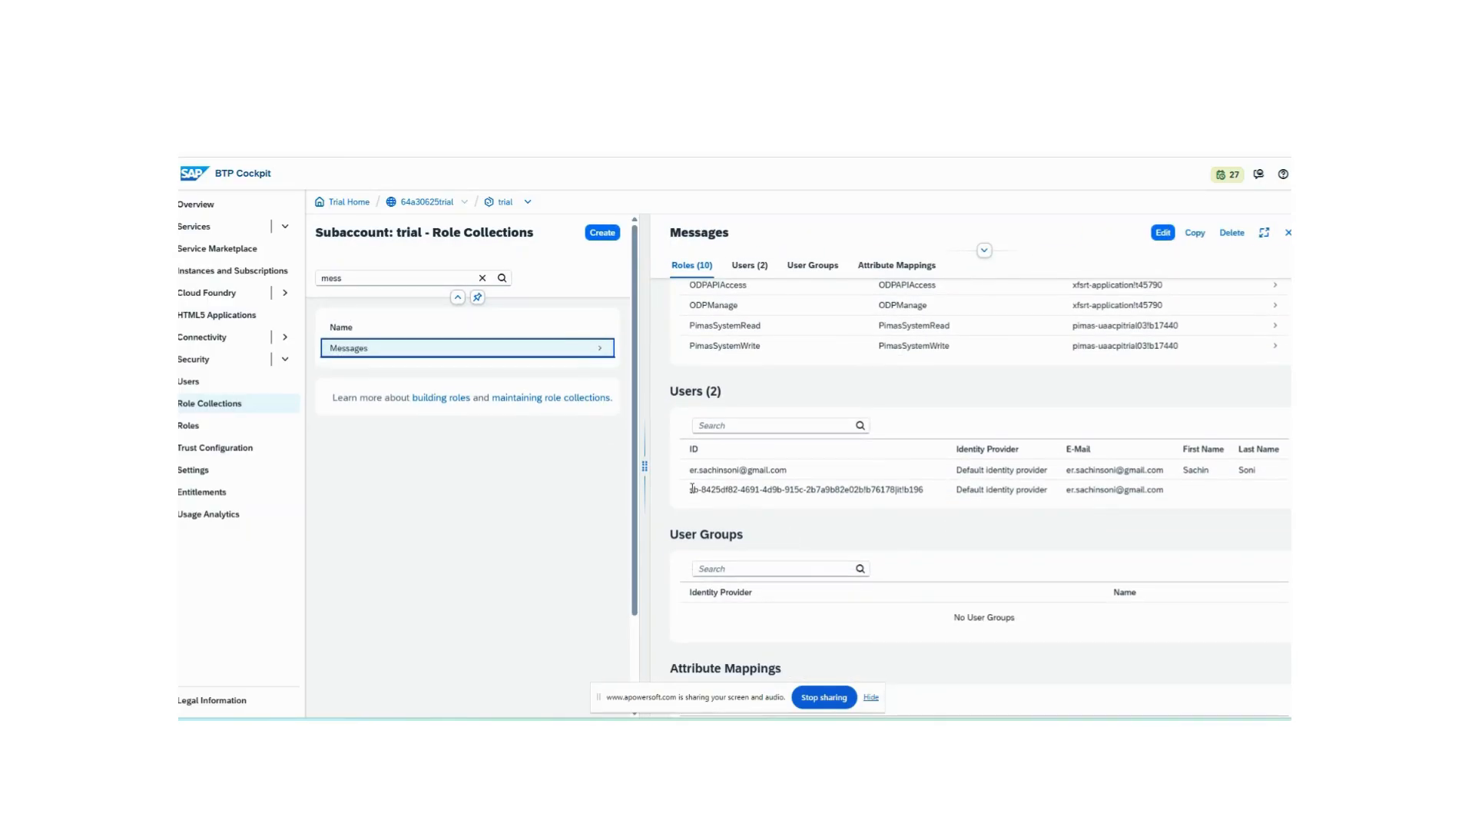
drag(692, 489, 936, 494)
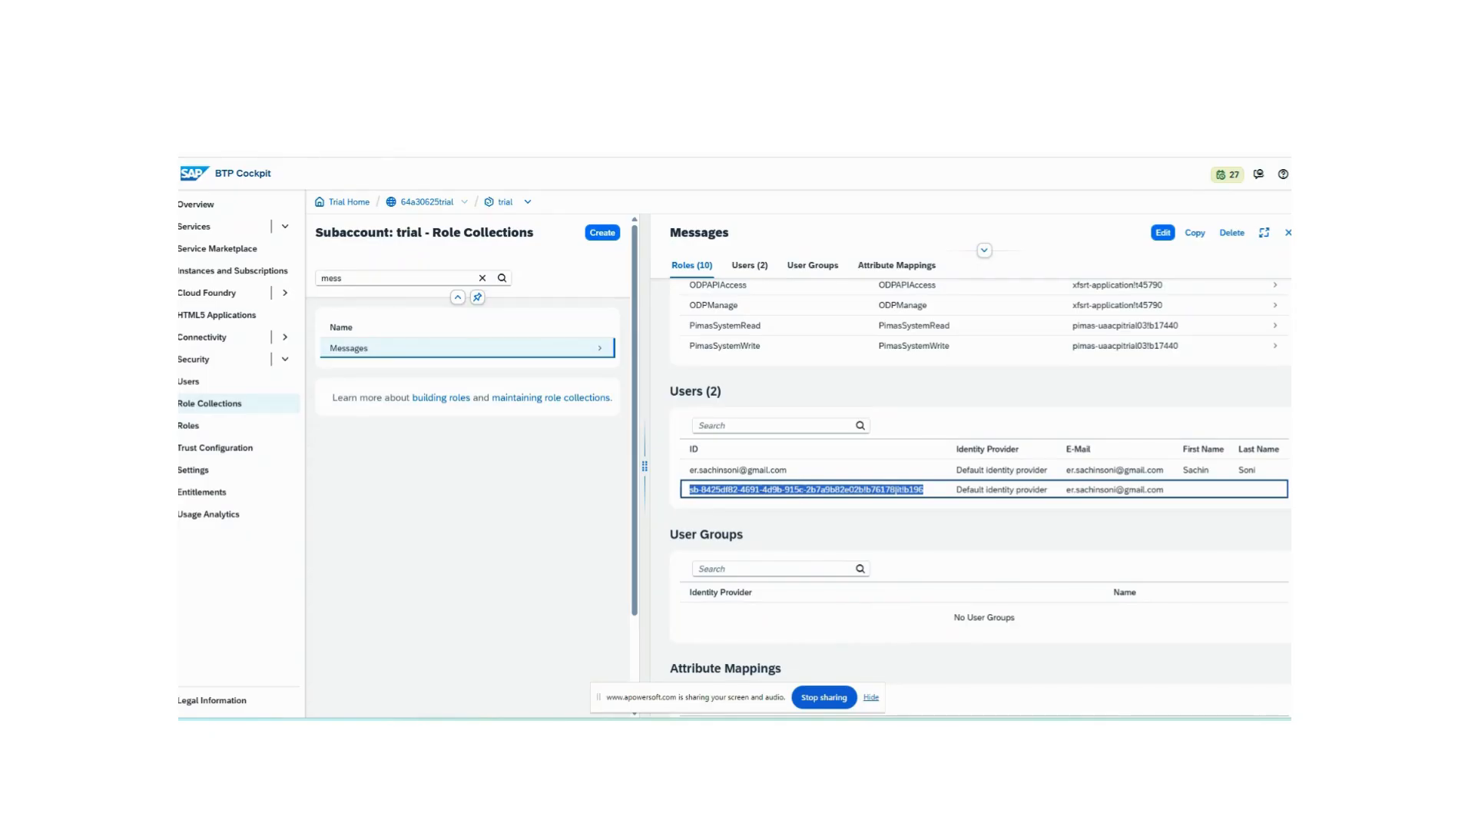
right_click(207, 154)
click(257, 207)
click(697, 492)
drag(692, 487, 934, 495)
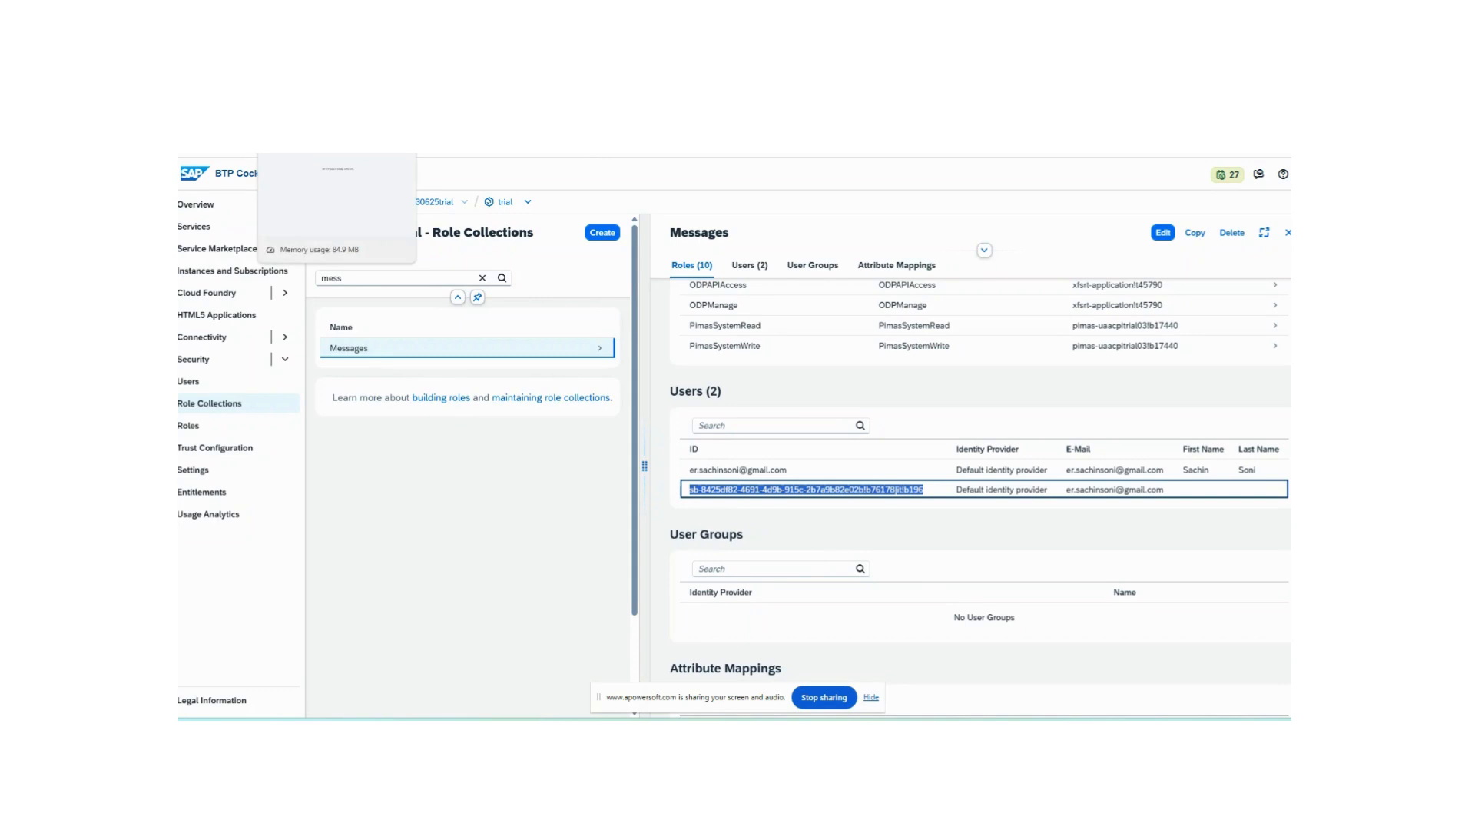
click(330, 108)
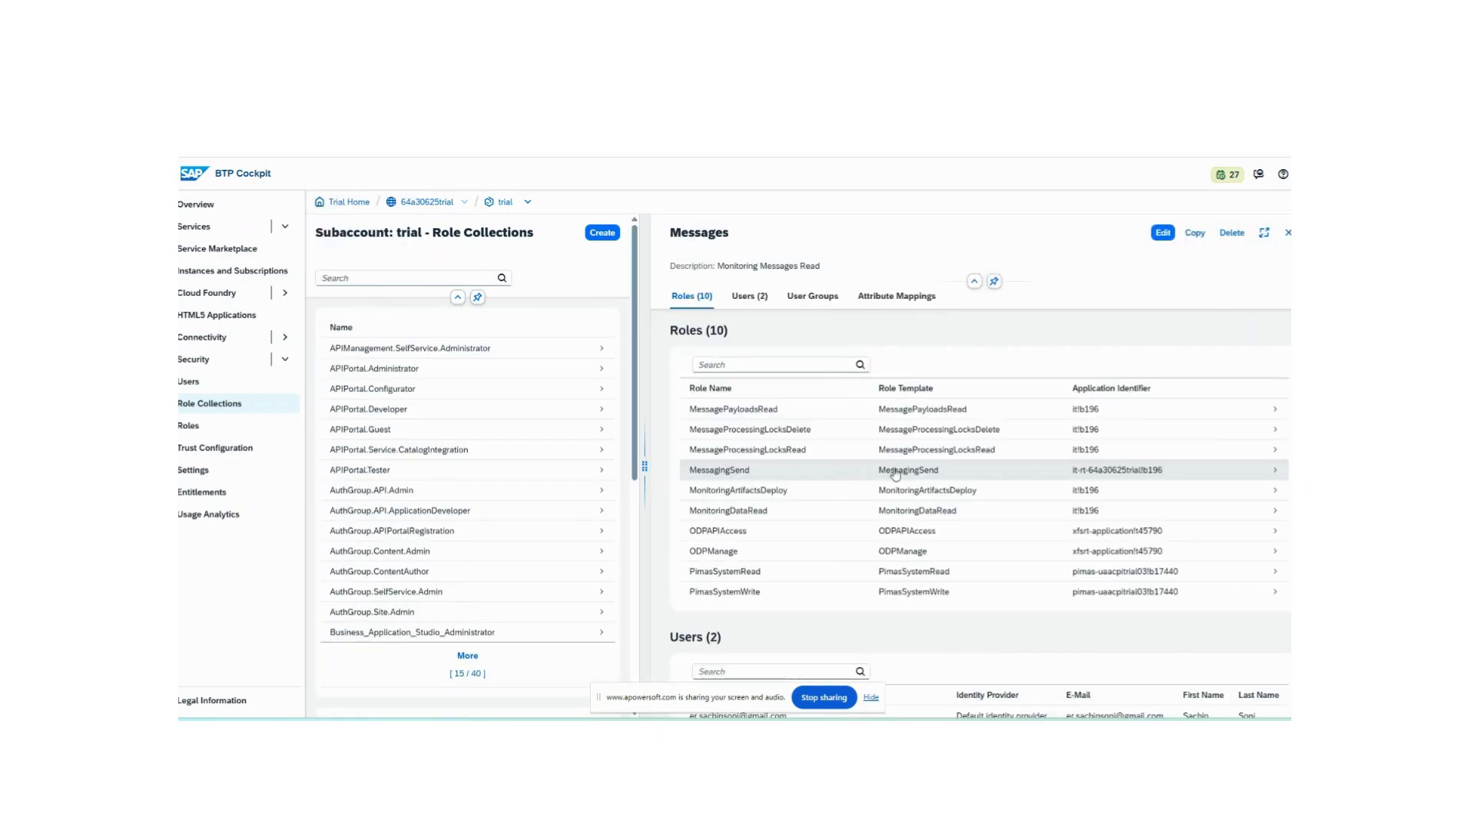
click(1289, 235)
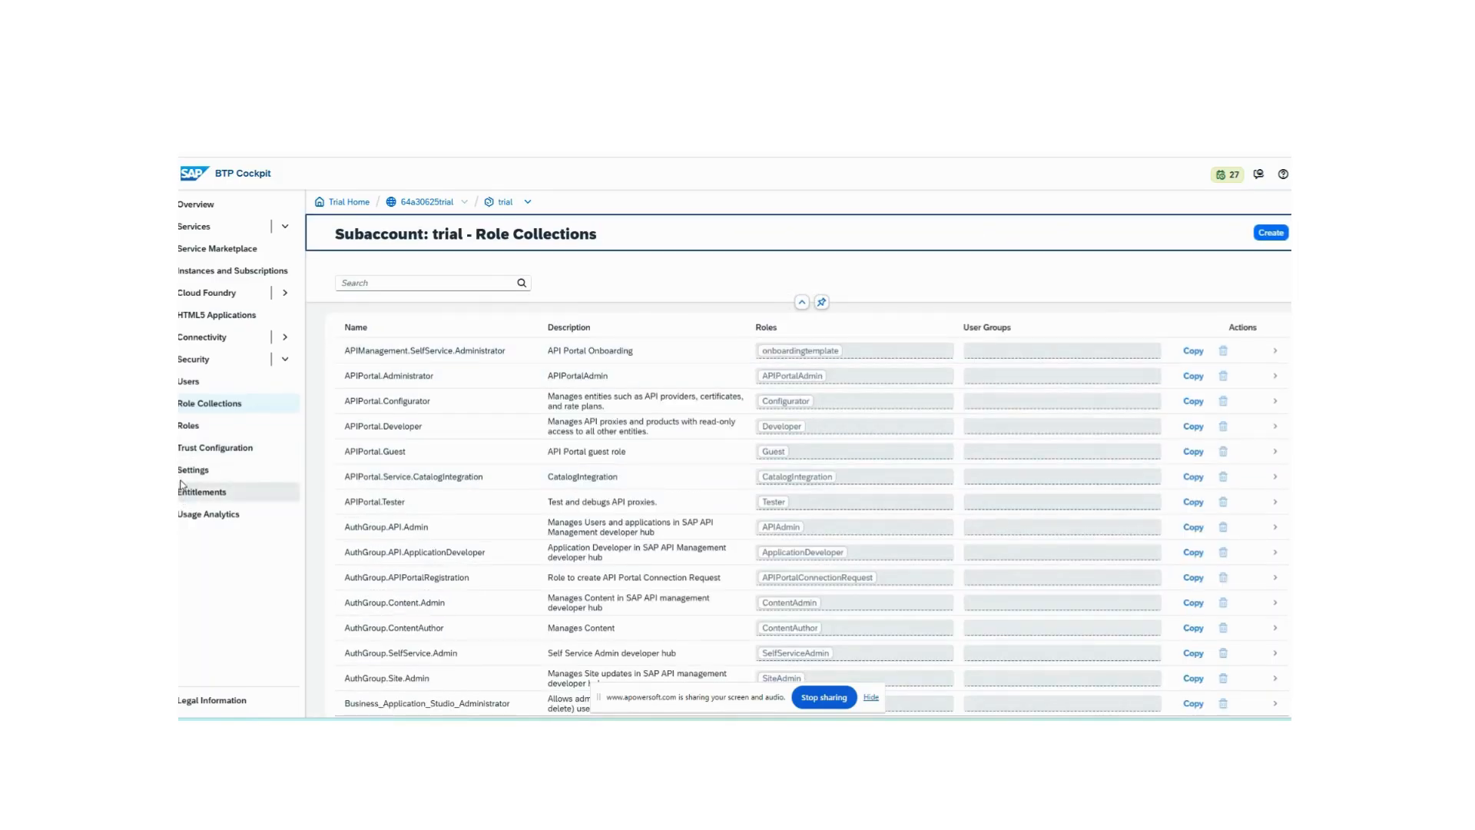
- Switch through Postman and Integration Suite to the Use the Persist Step help page and reread its Executing the Scenario section
key(alt+Tab)
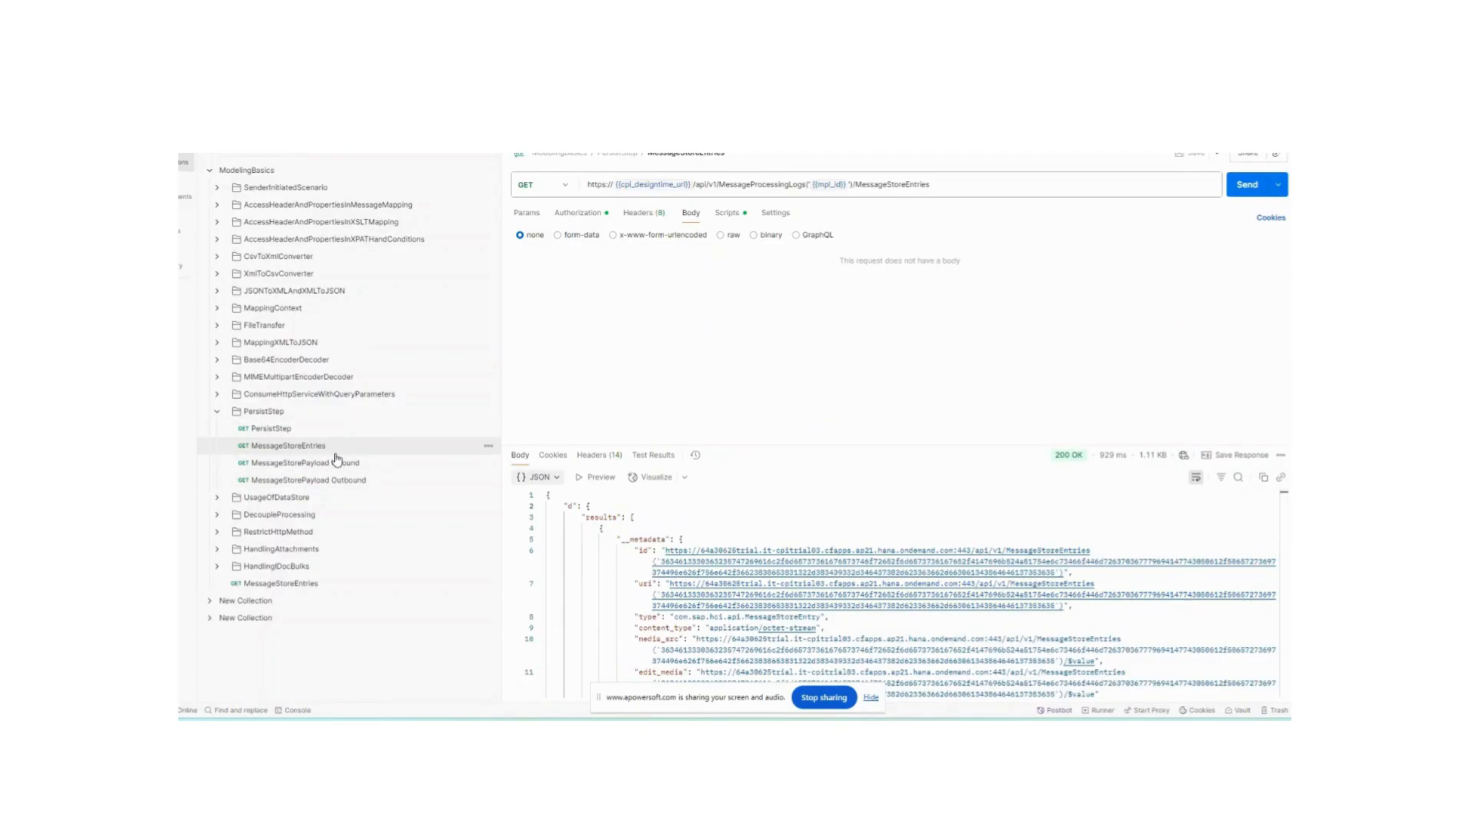
key(alt+Tab)
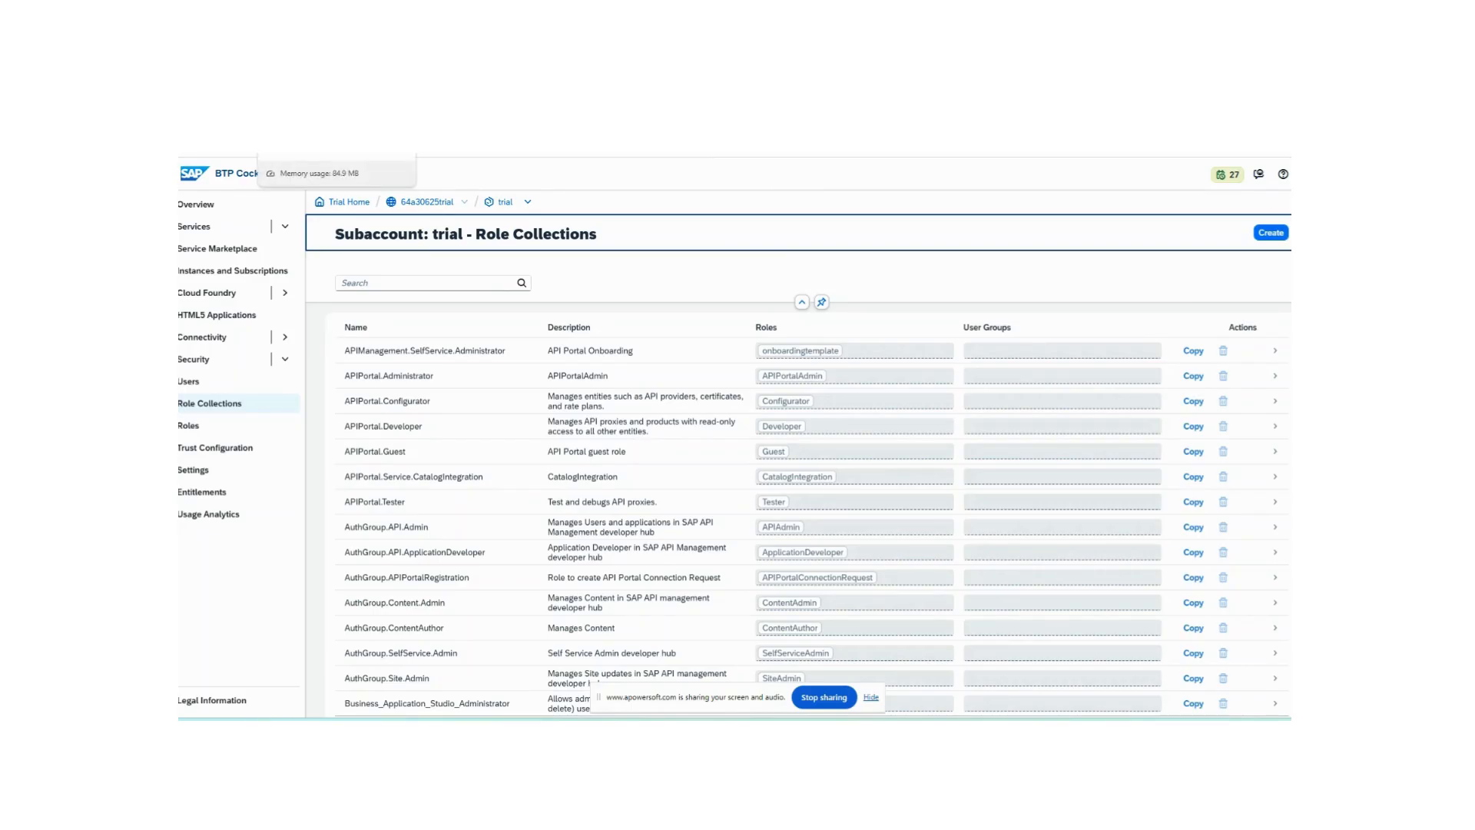
key(ctrl+Tab)
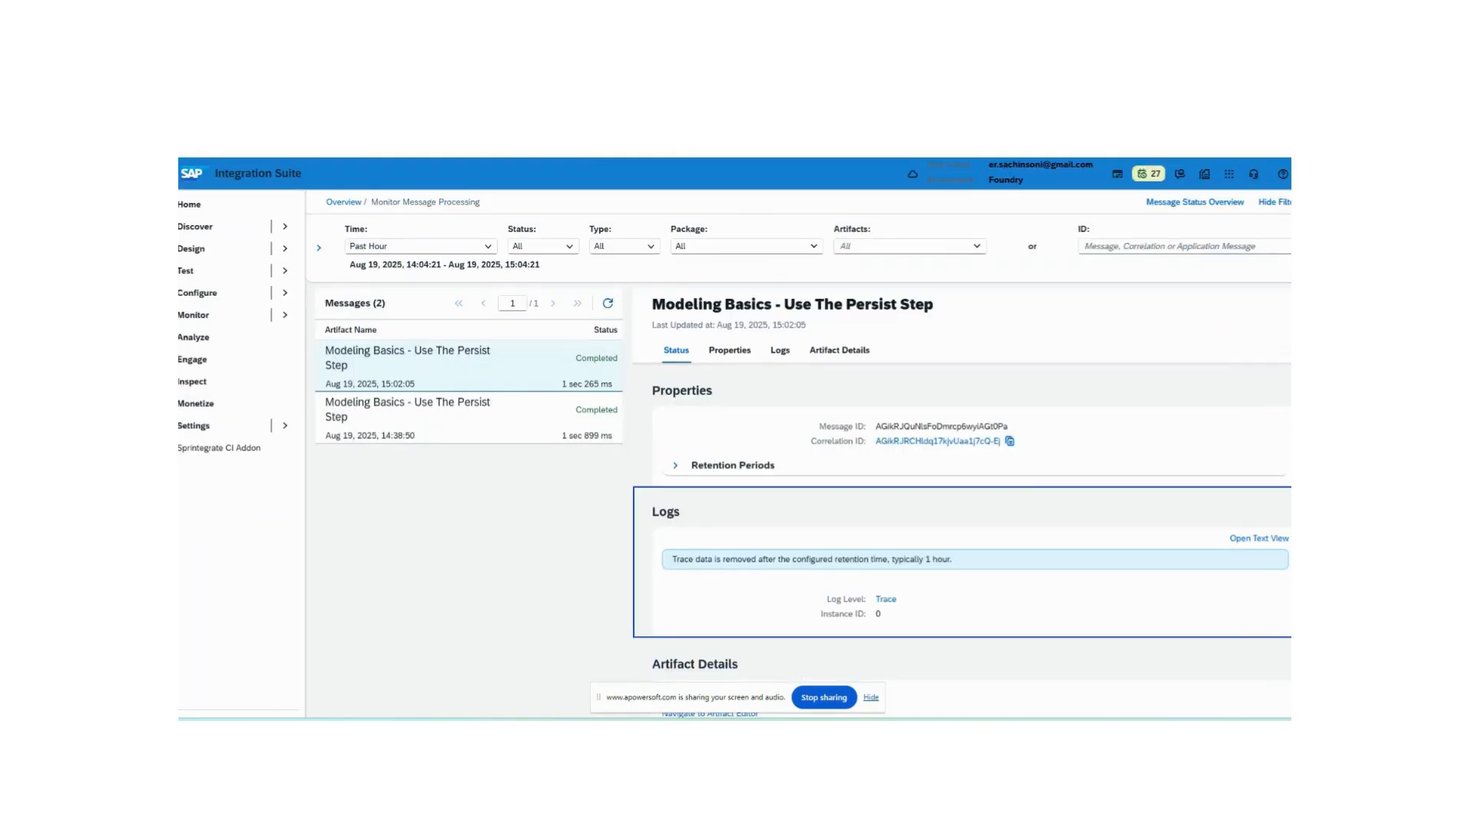
key(ctrl+Tab)
scroll(657, 509, down, 5)
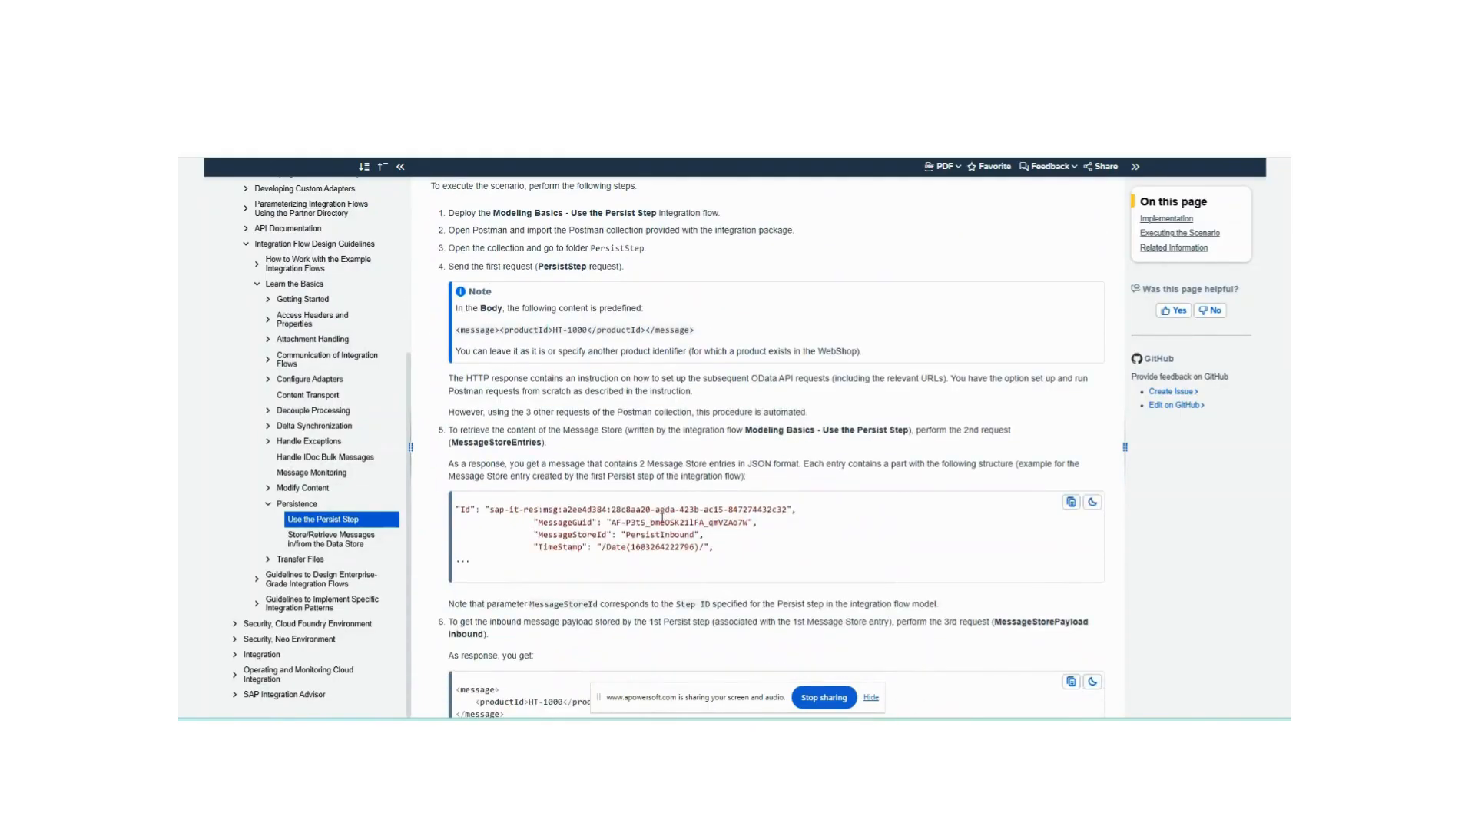
scroll(657, 509, down, 5)
scroll(657, 509, up, 12)
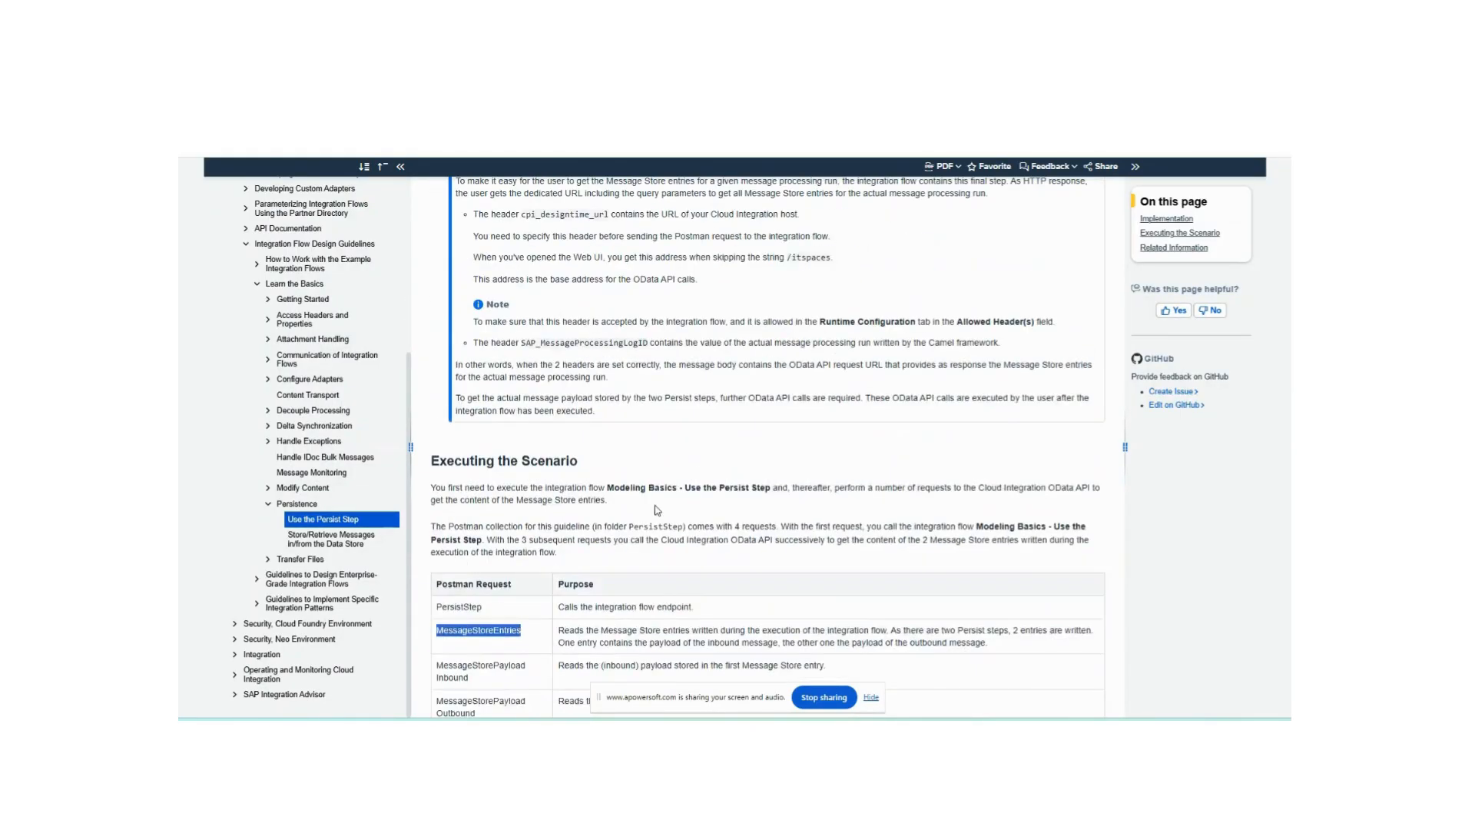
scroll(655, 509, down, 12)
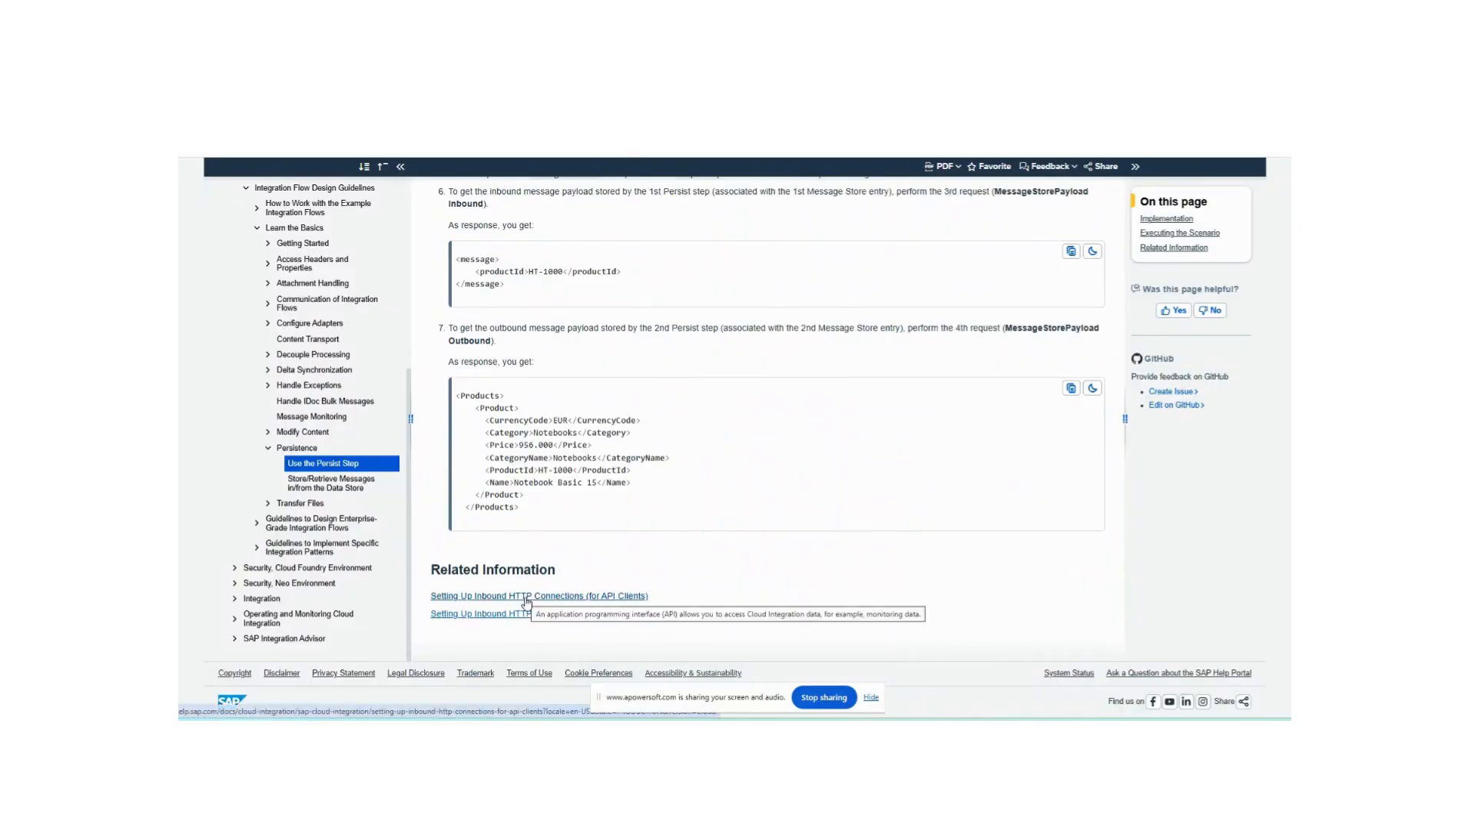
- Open the Setting Up Inbound HTTP Connections help topic and read the OAuth with Client Credentials Grant page
click(529, 596)
scroll(554, 615, down, 5)
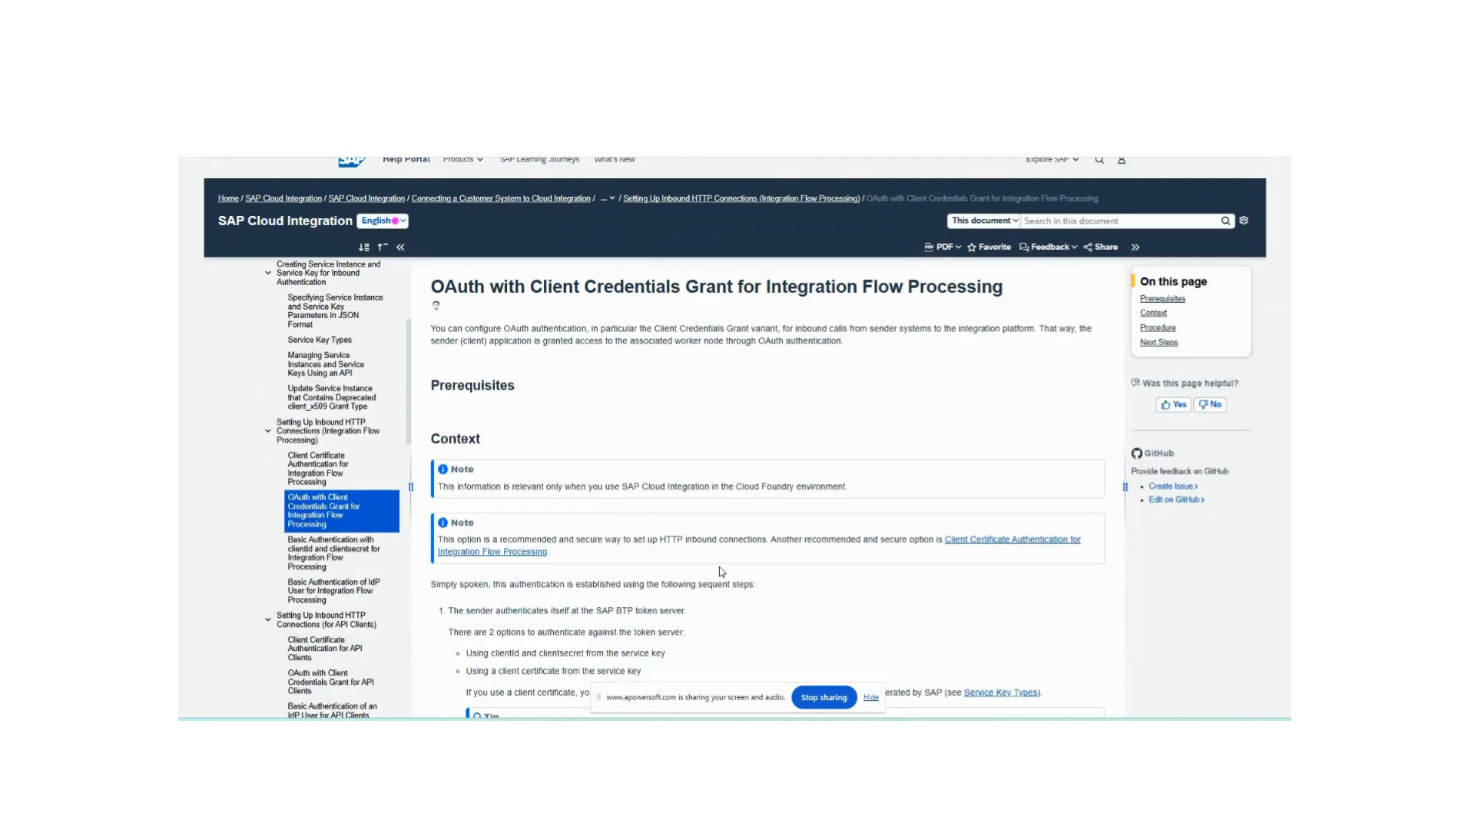
scroll(722, 571, down, 5)
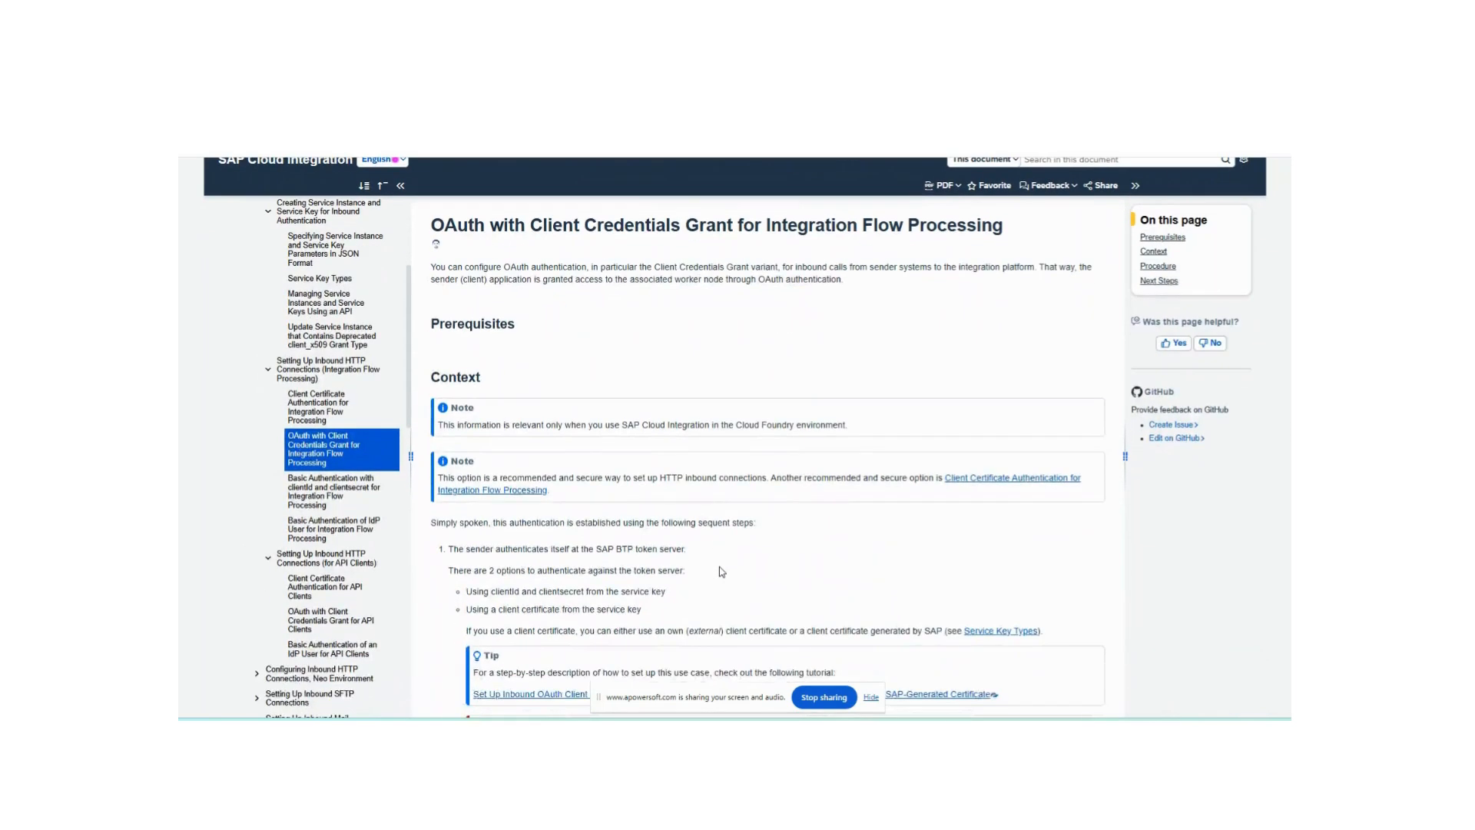
scroll(722, 572, down, 5)
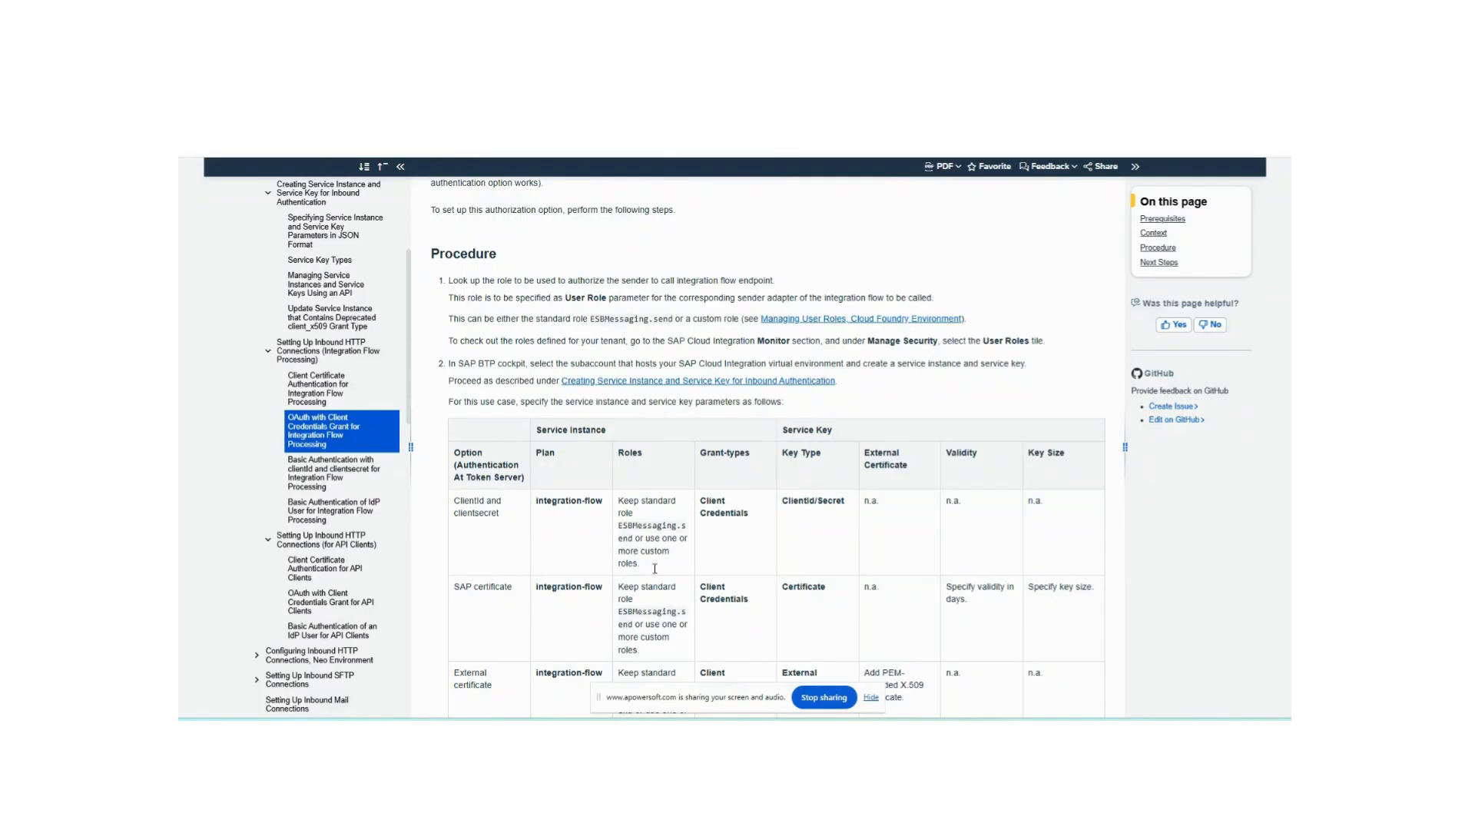
scroll(692, 569, down, 3)
scroll(703, 571, up, 5)
scroll(702, 569, up, 6)
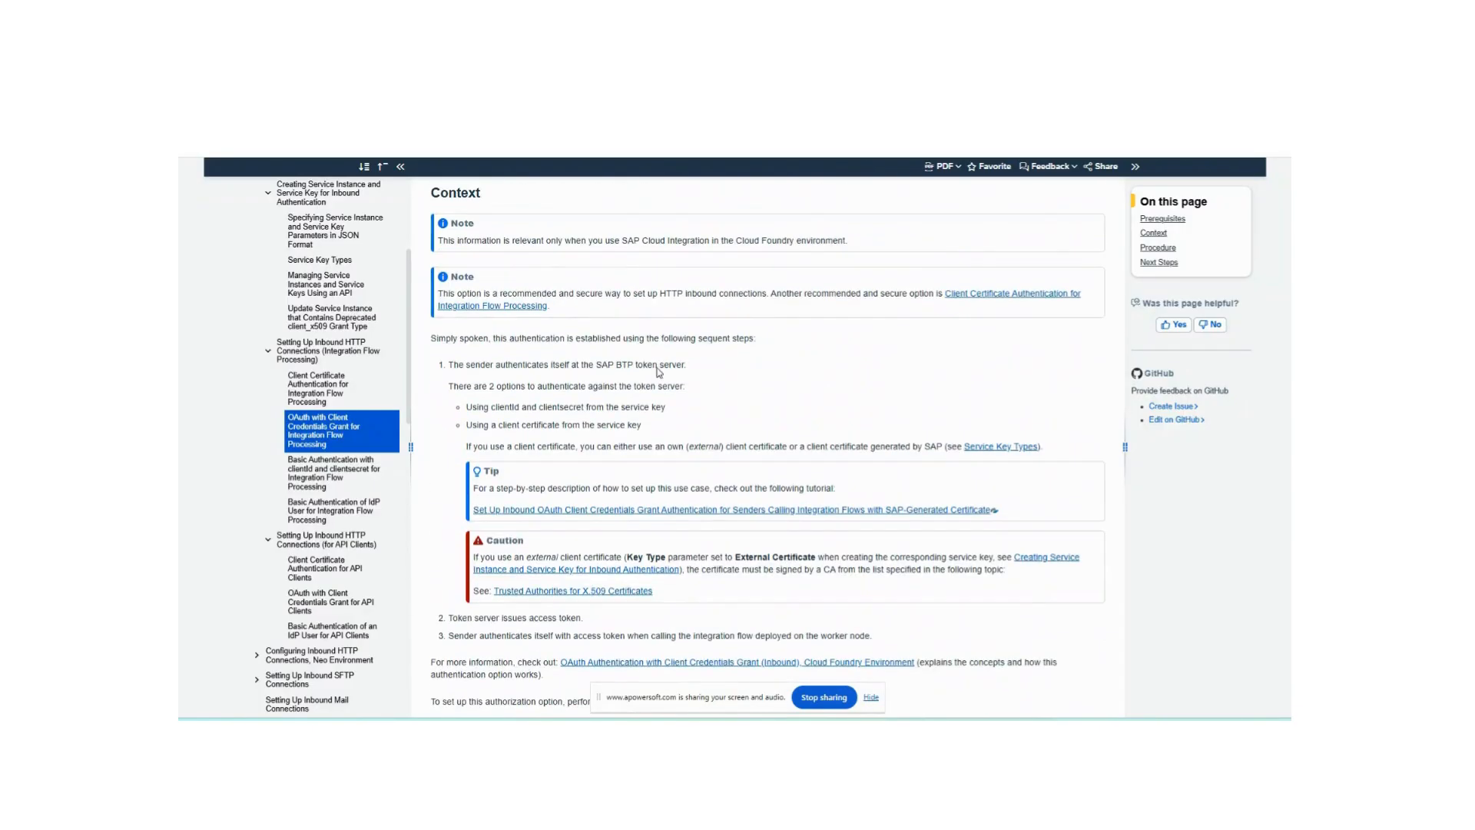
- Open the OAuth client credentials tutorial and read its Define a Service Instance and Define Service Key steps
click(538, 119)
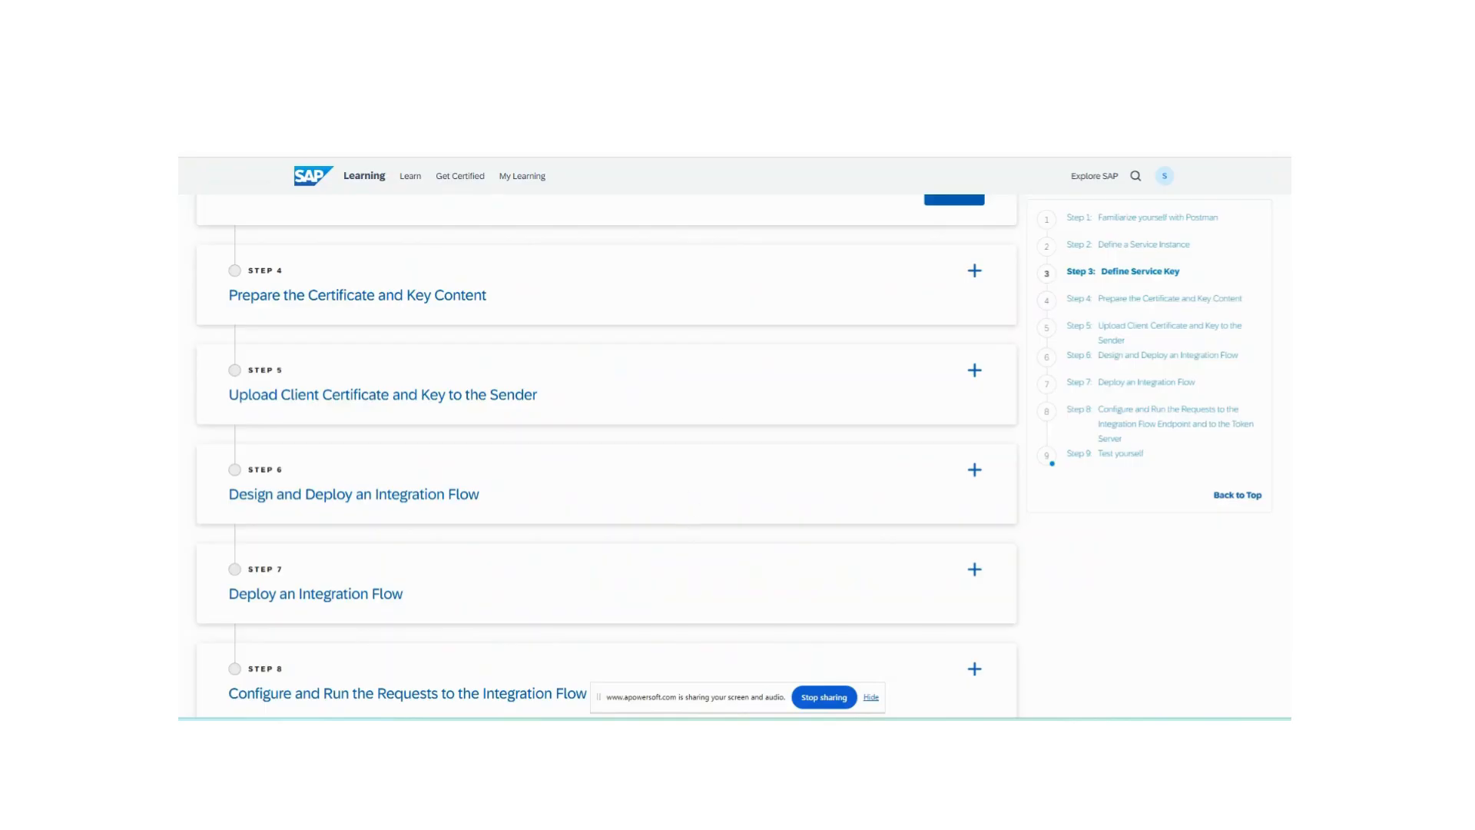
scroll(642, 398, up, 12)
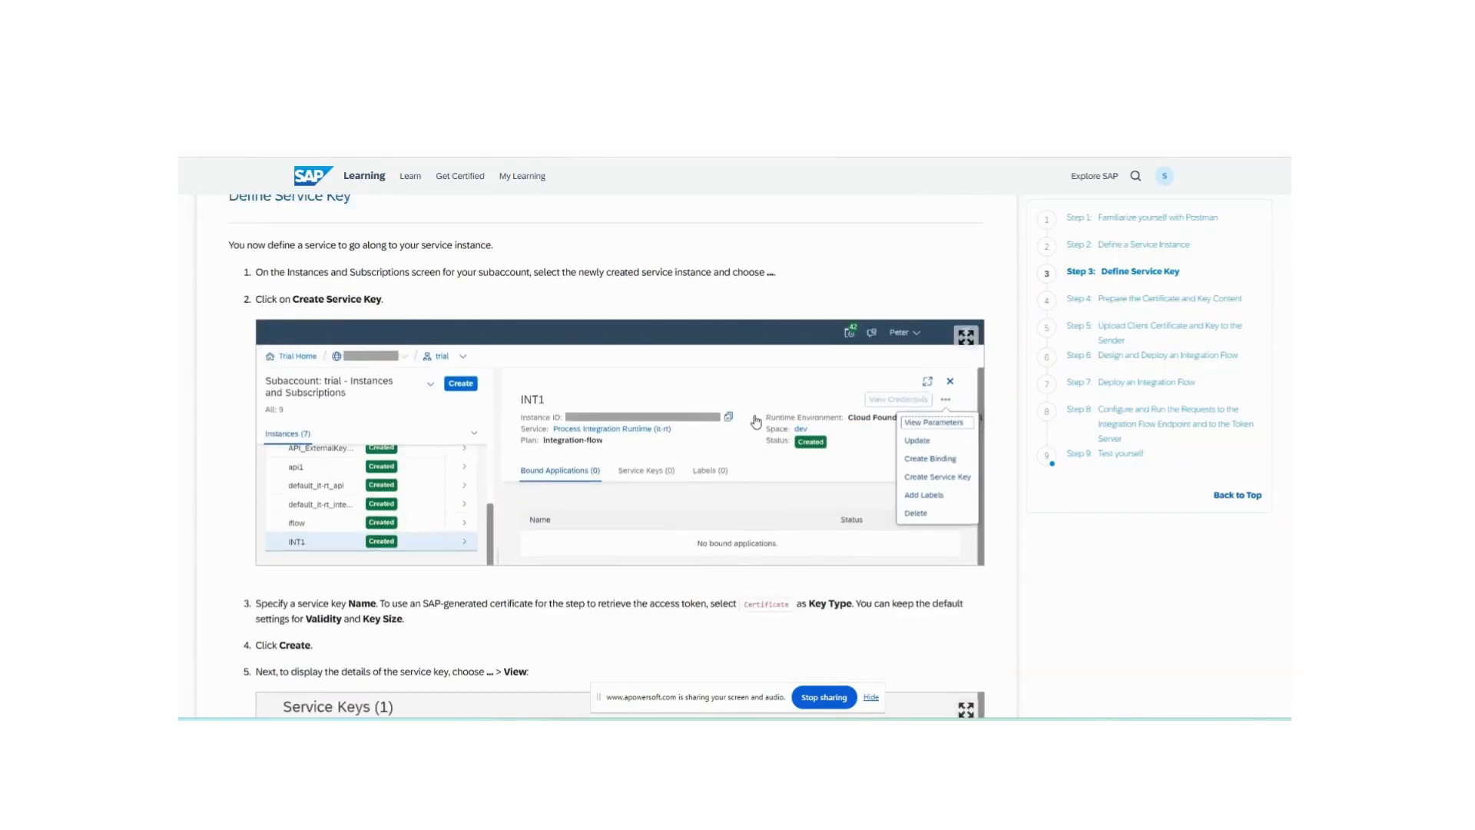
scroll(756, 421, up, 15)
scroll(499, 458, down, 5)
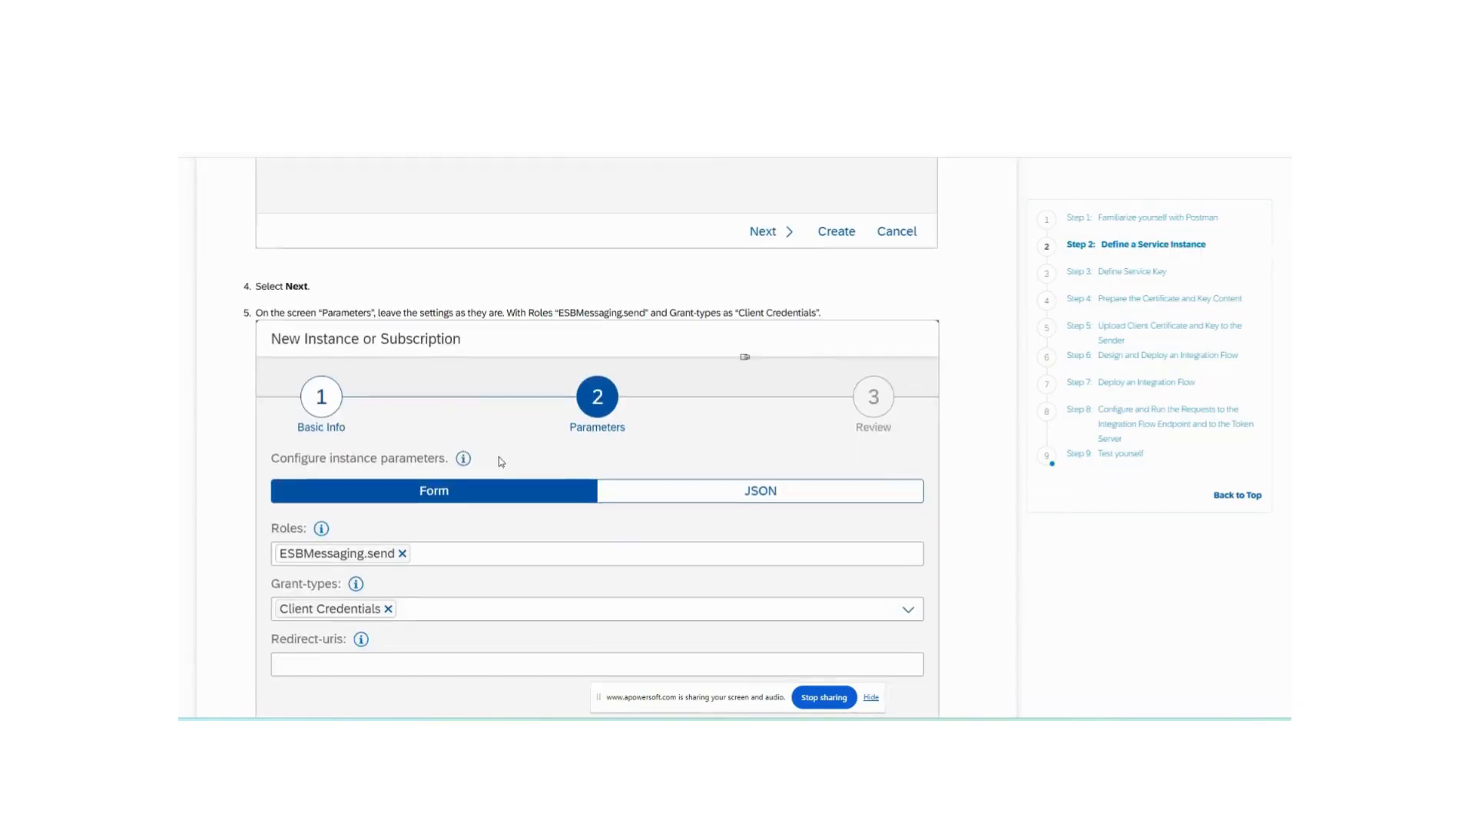
scroll(527, 474, down, 10)
scroll(527, 474, down, 5)
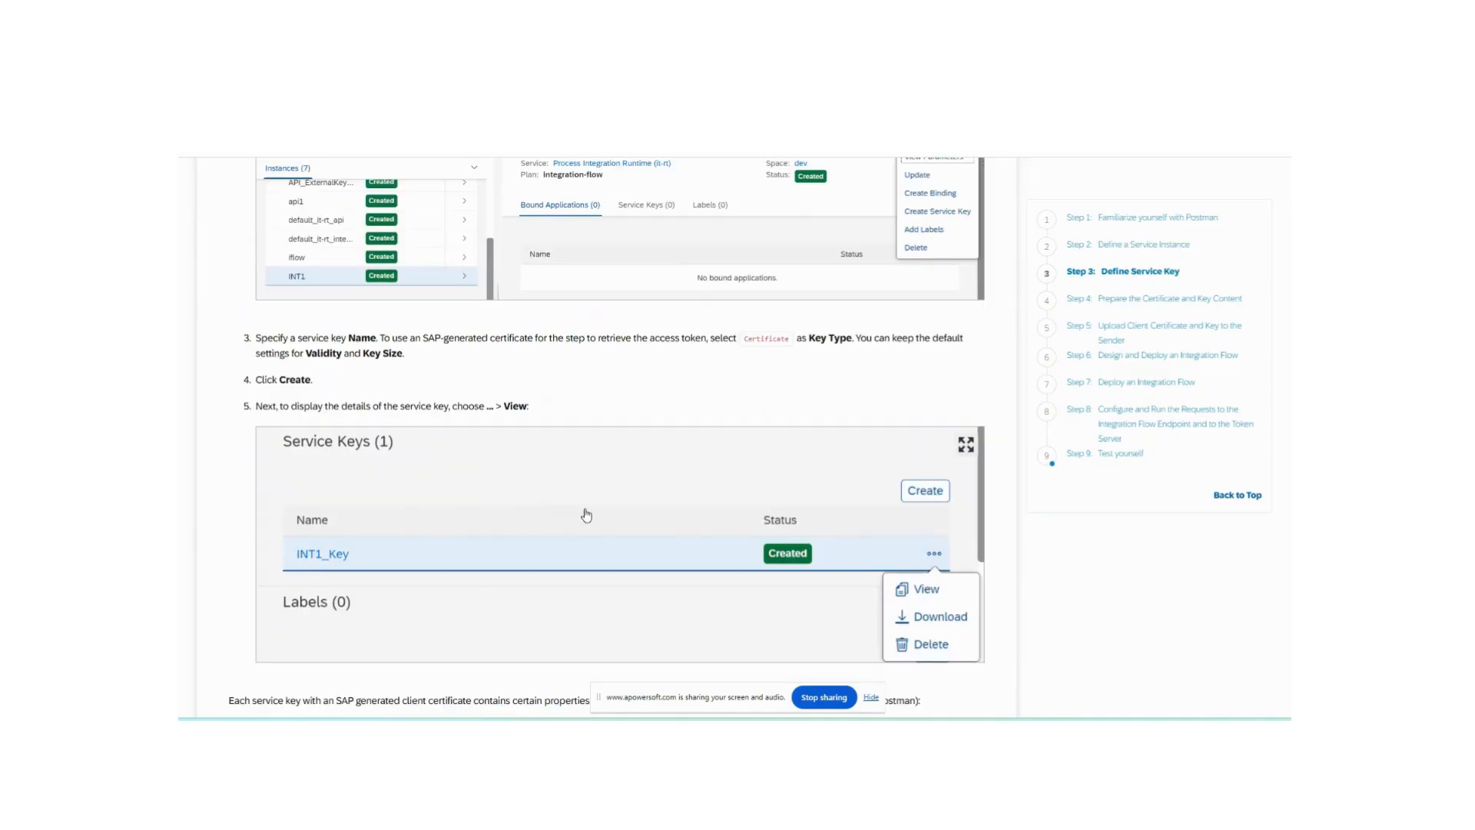
scroll(586, 515, down, 8)
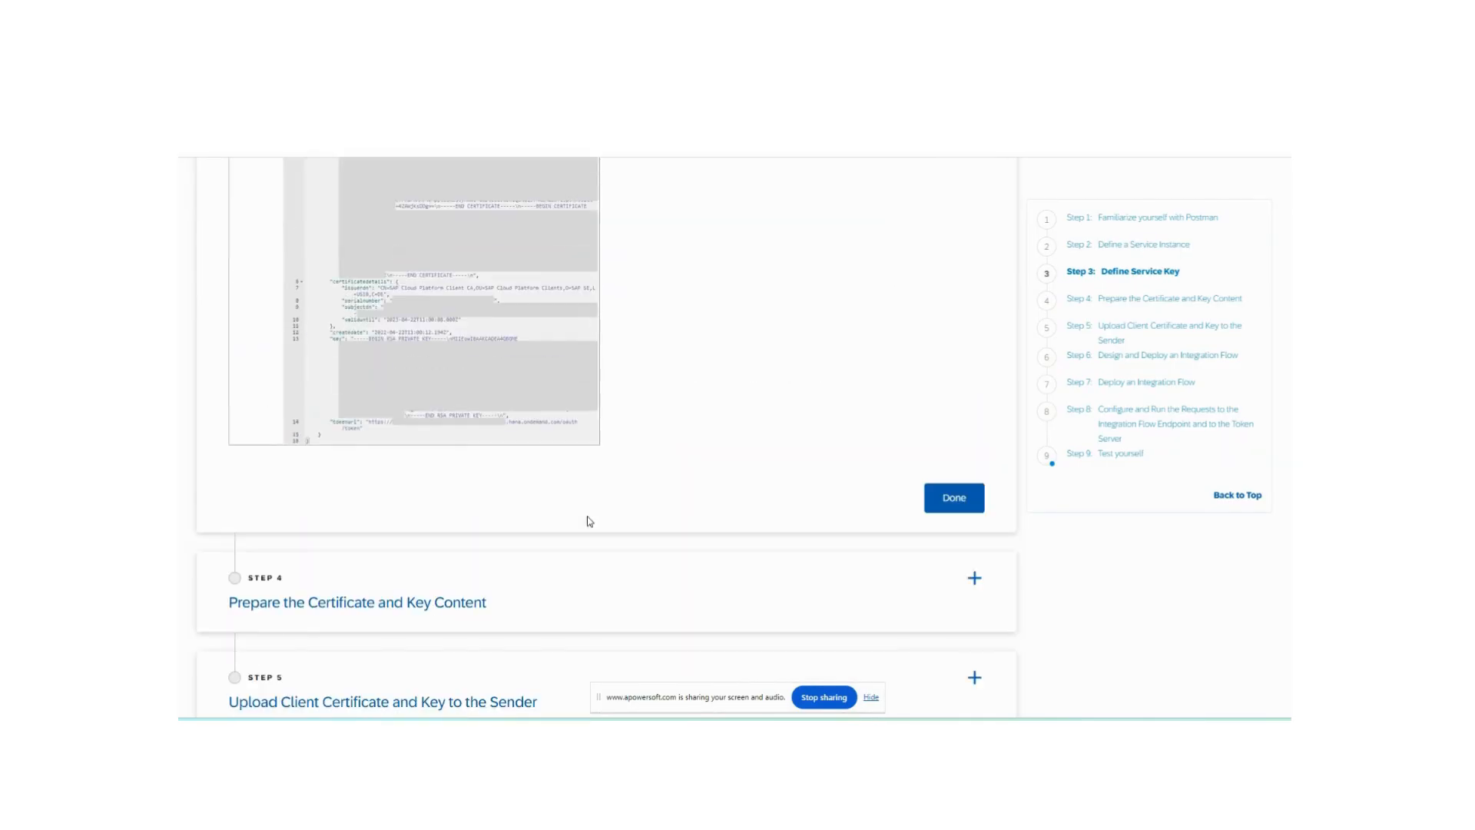
scroll(590, 521, up, 18)
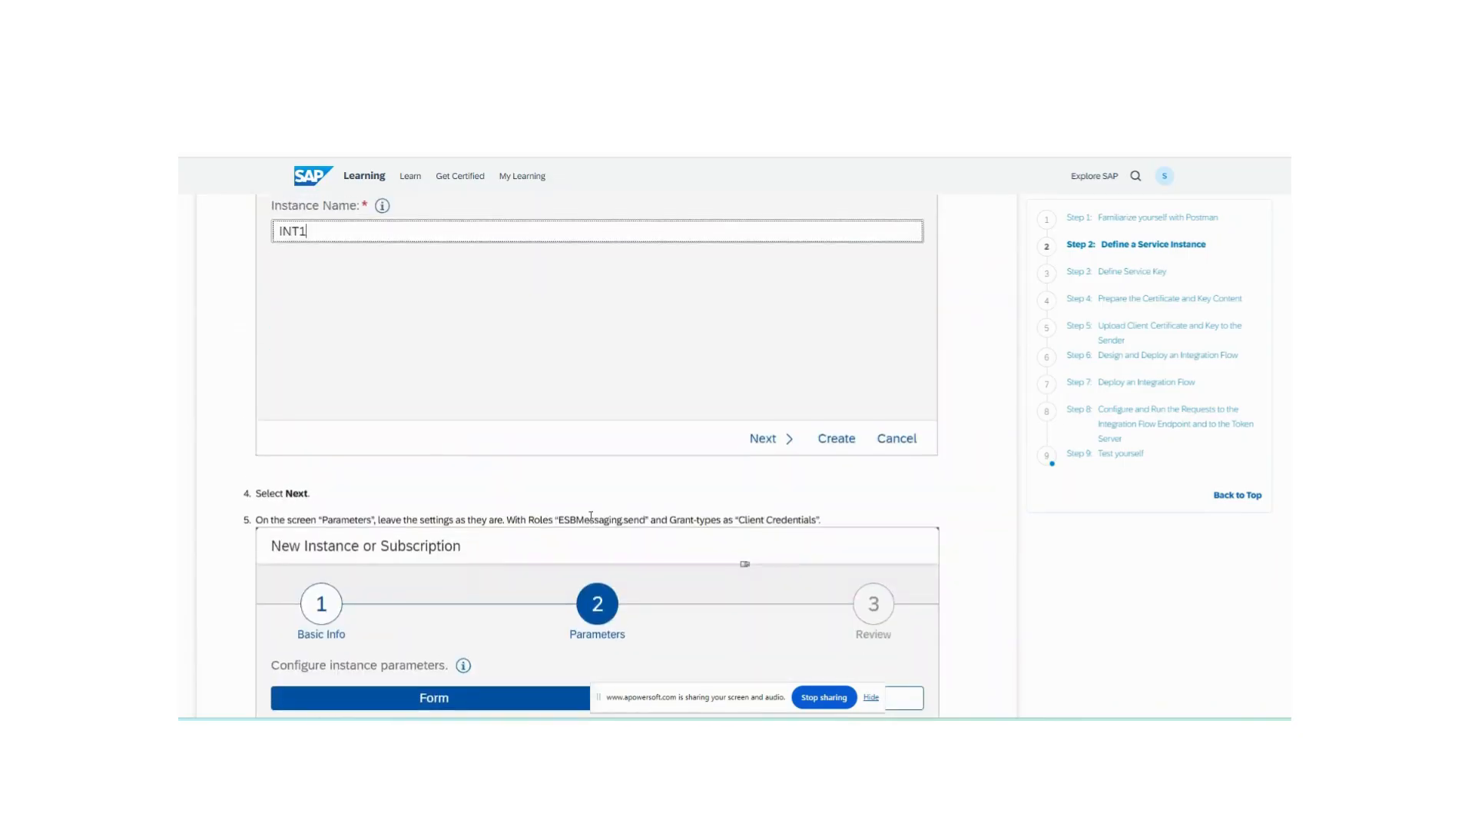
scroll(590, 516, up, 5)
- Return to BTP Cockpit, close the role collection, and review the inst_api instance's update parameters before cancelling
click(313, 151)
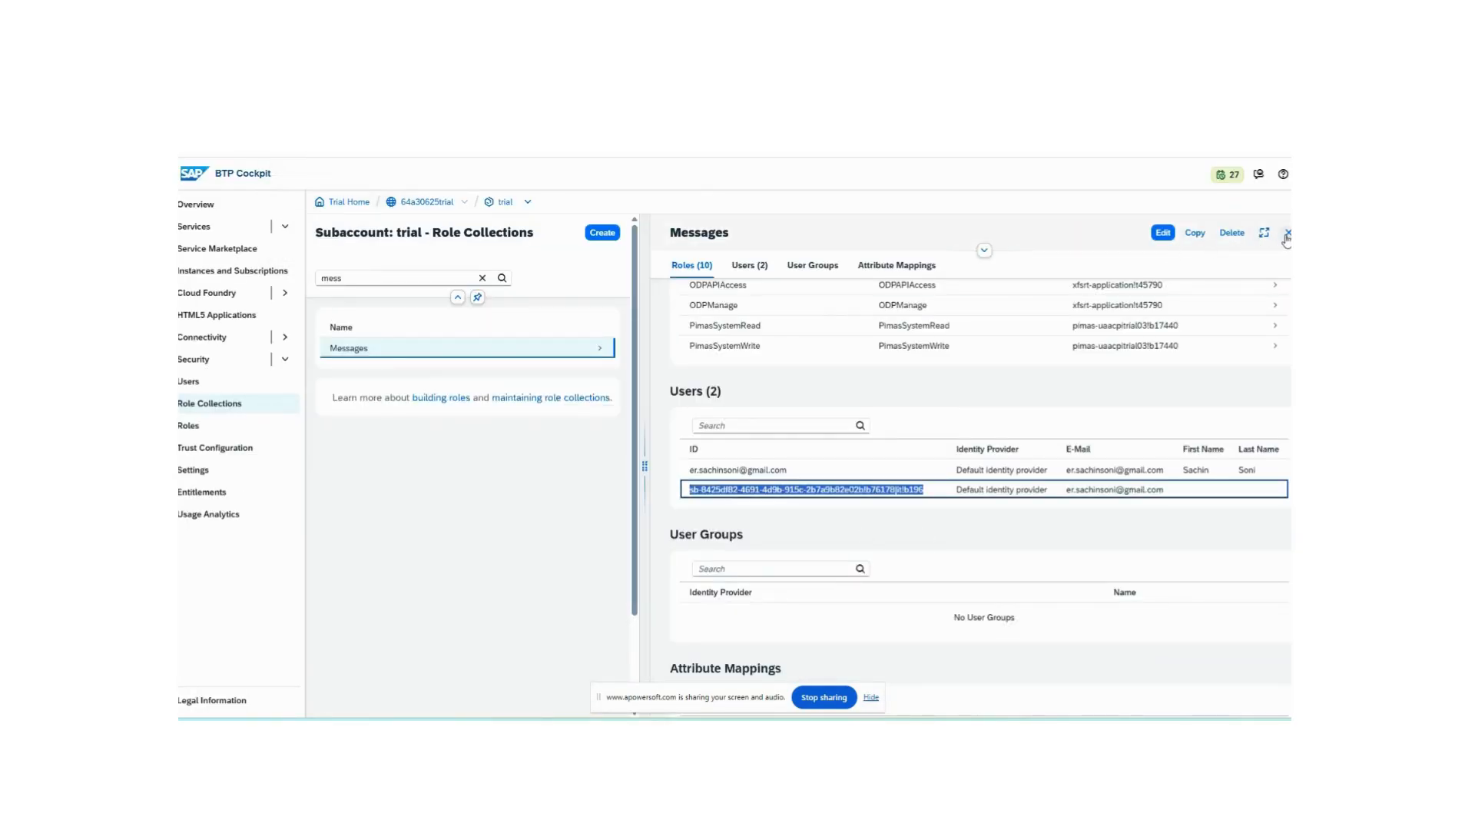
click(1286, 232)
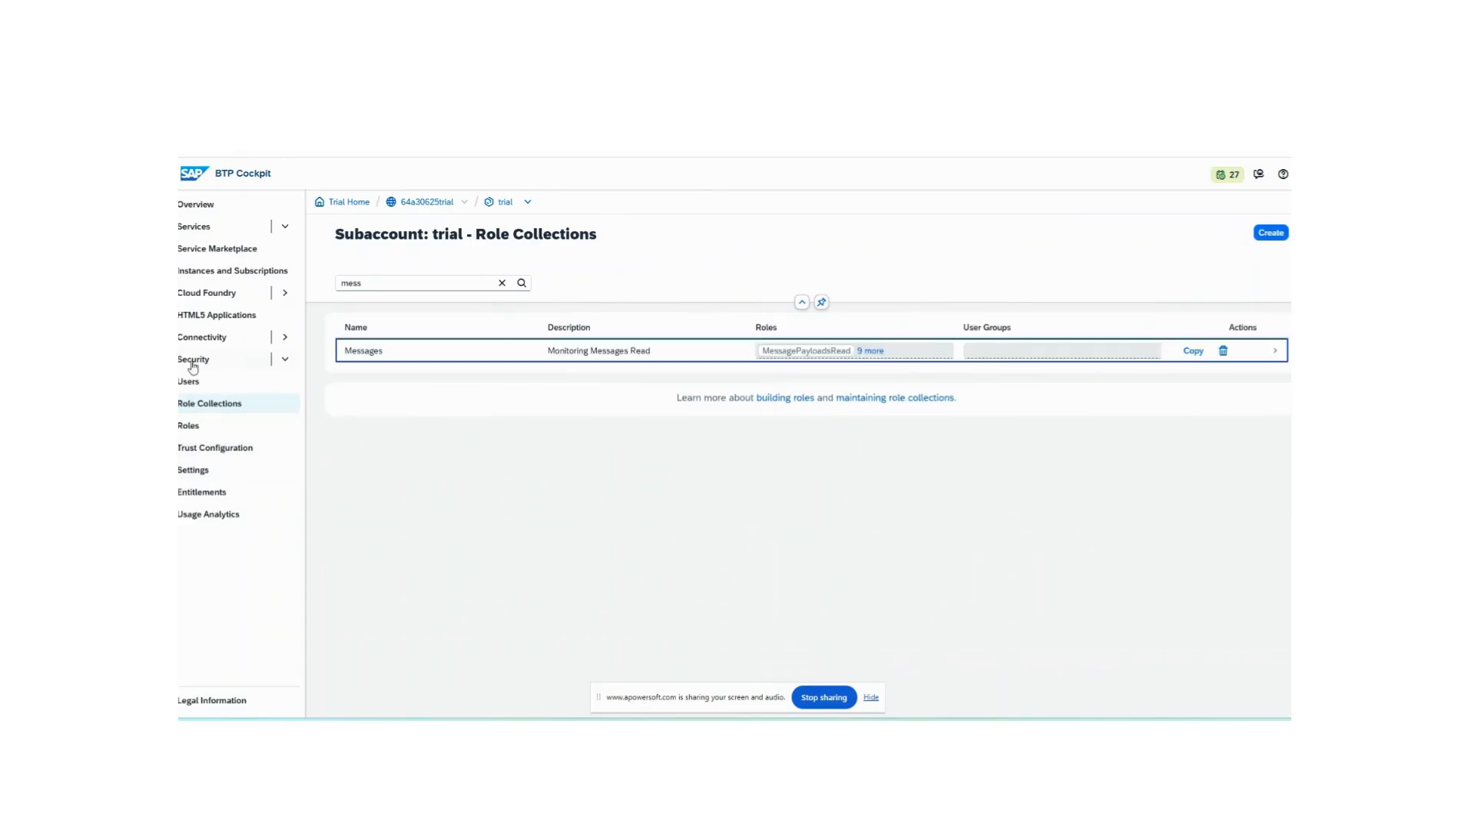
click(221, 271)
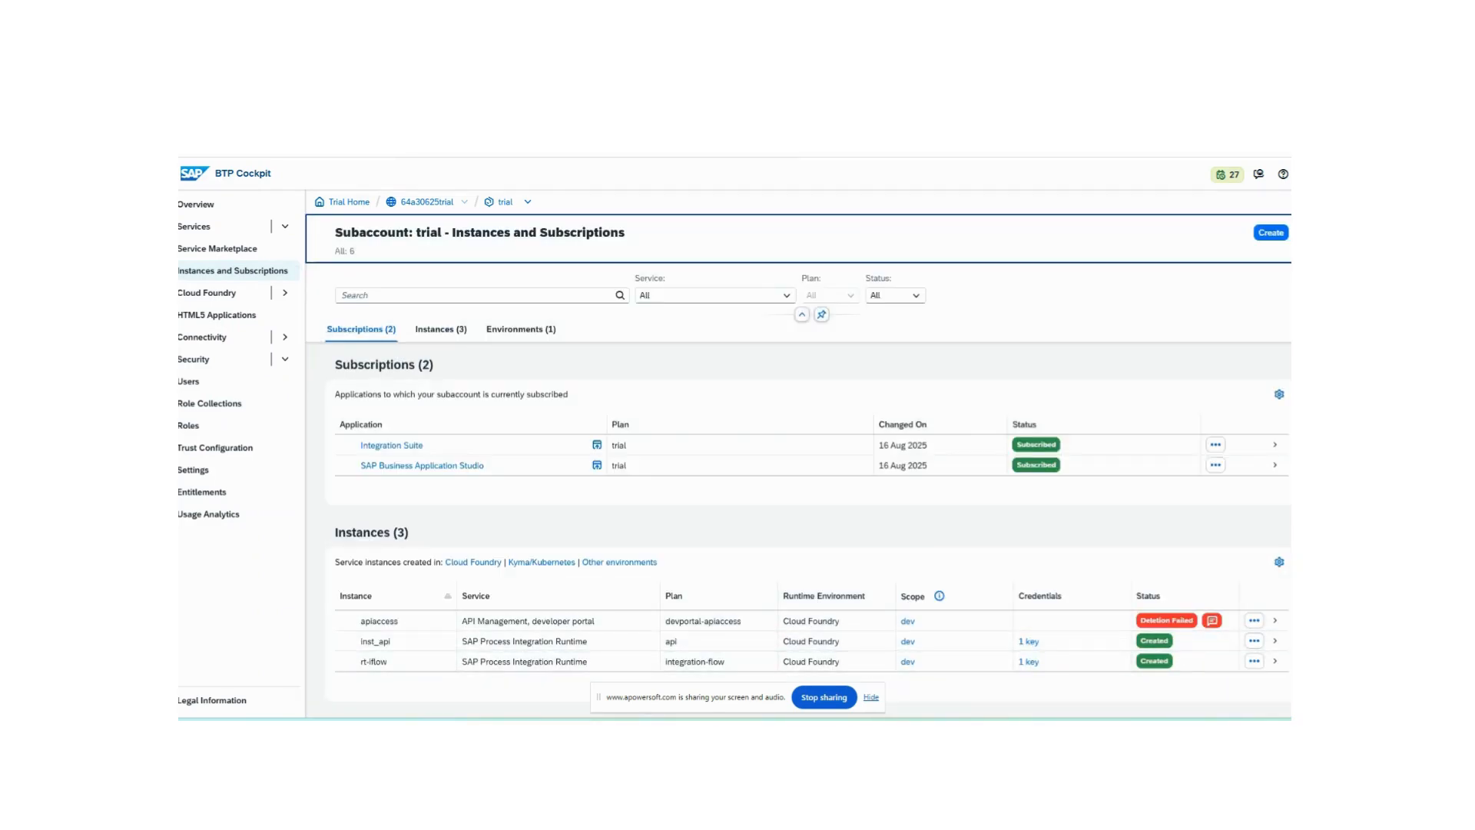
click(1254, 641)
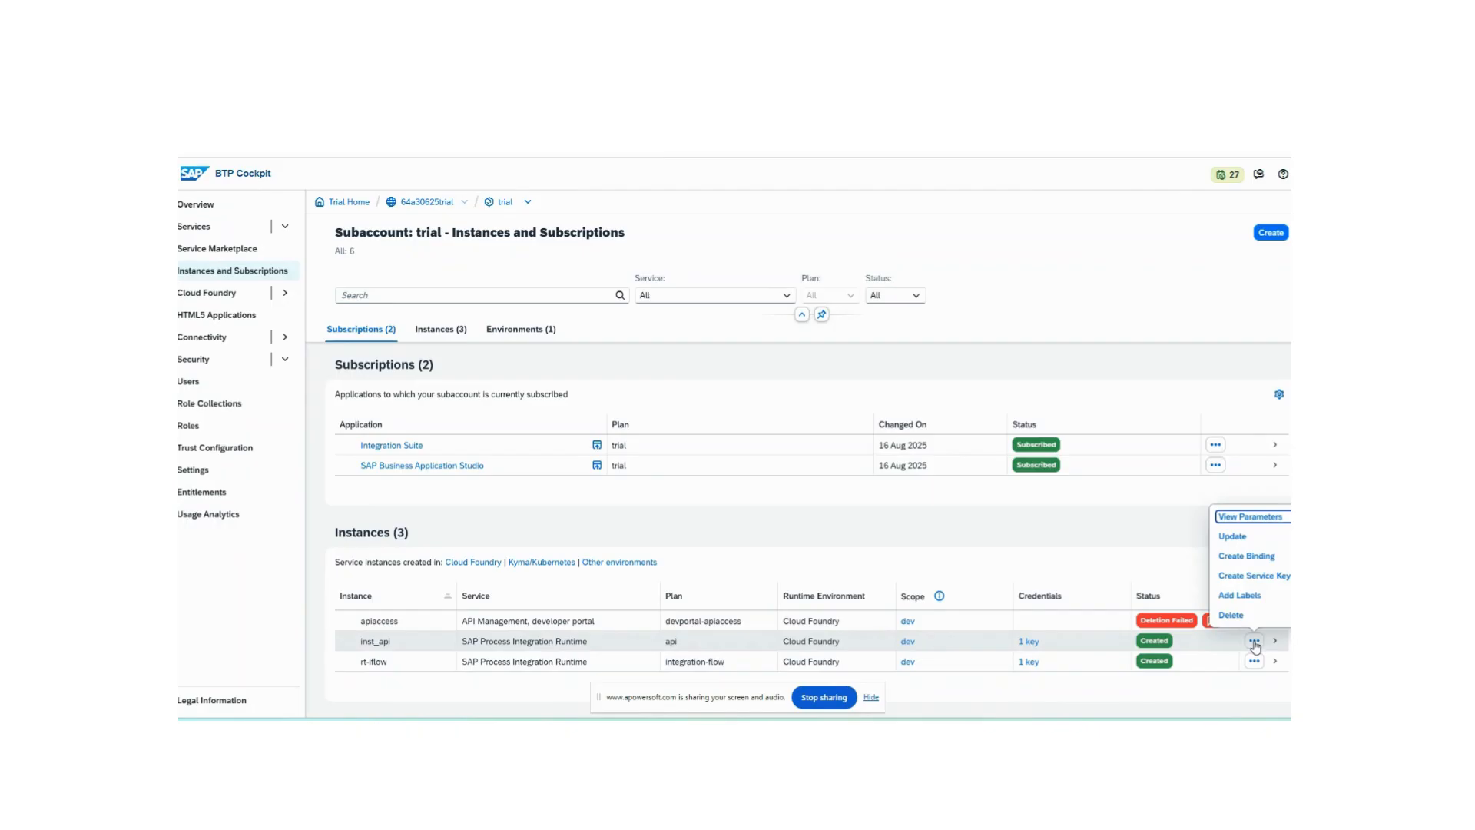
click(1243, 541)
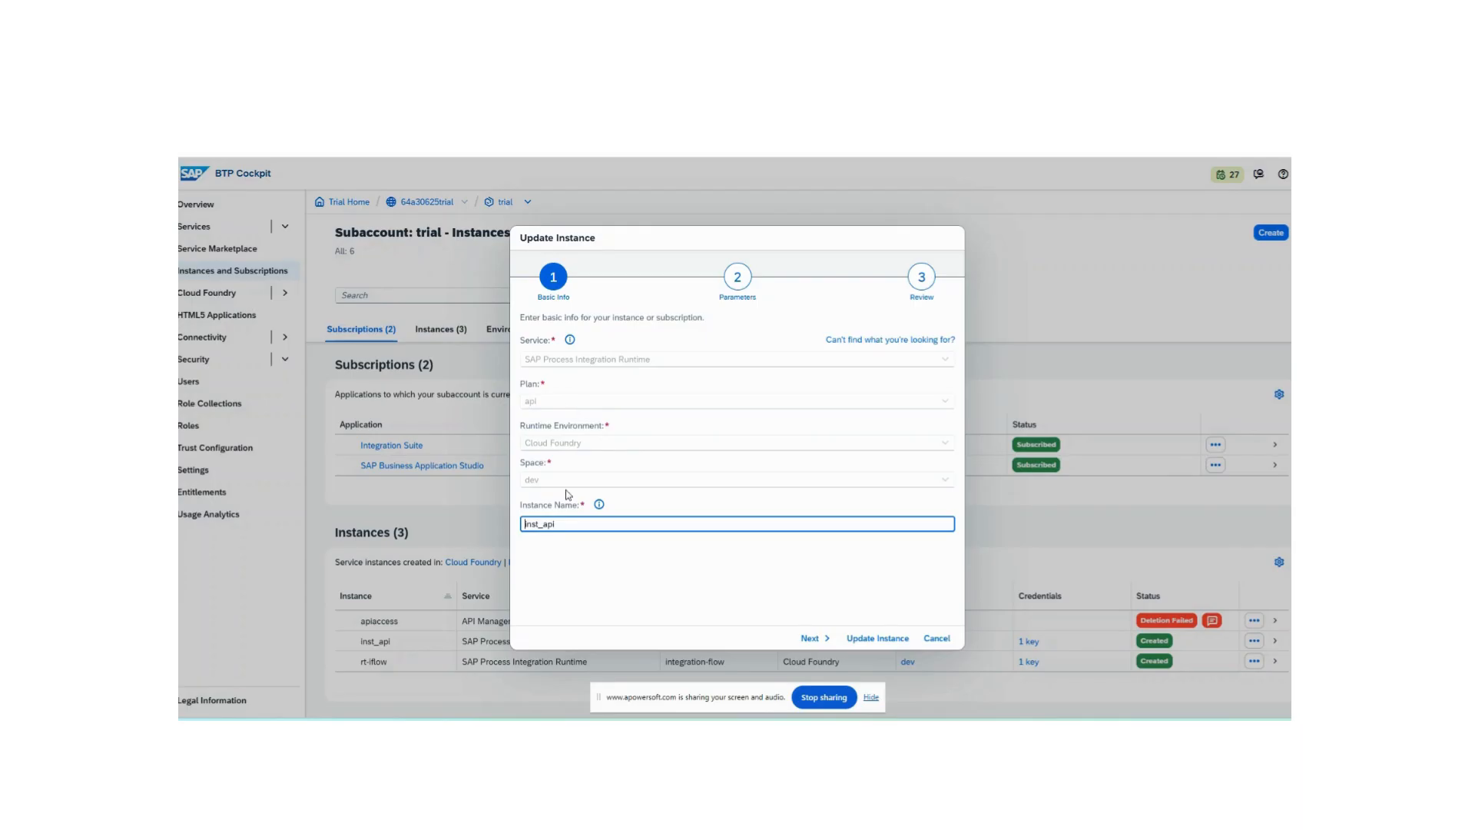
click(826, 642)
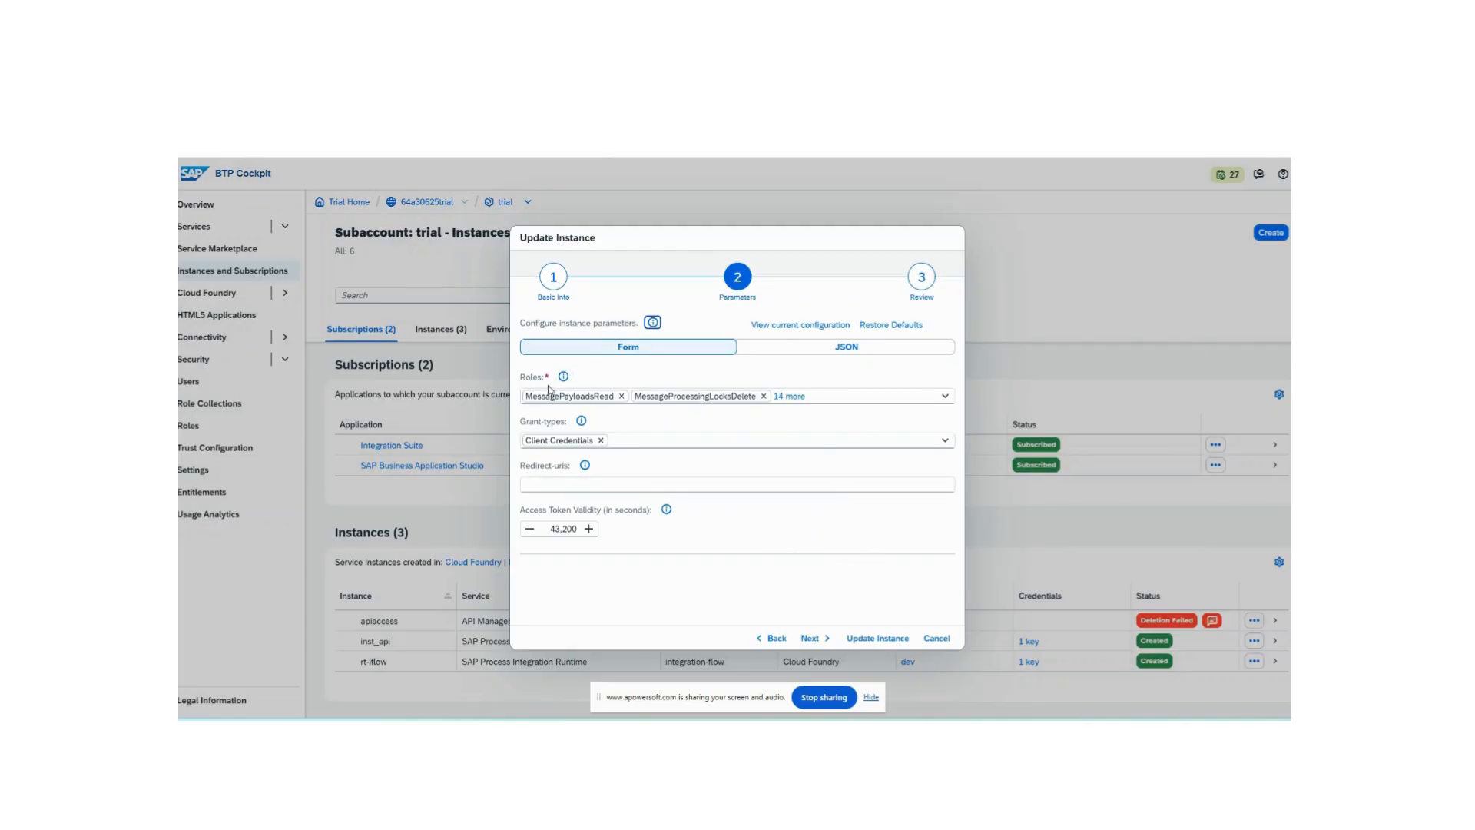
click(944, 638)
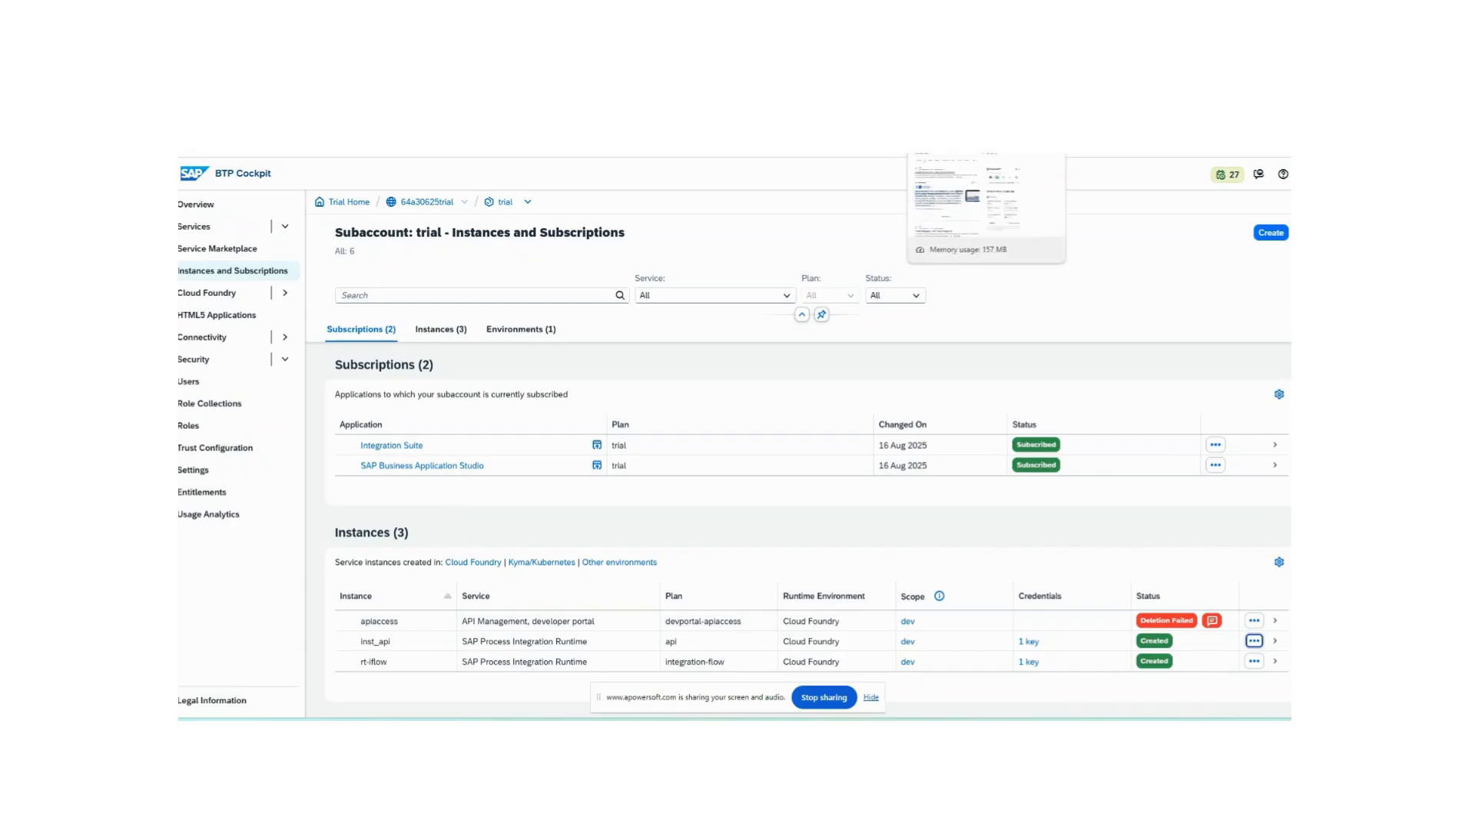
- Switch to the Google search tab and search for "btp cpi persist vs mpl using groovy"
click(829, 155)
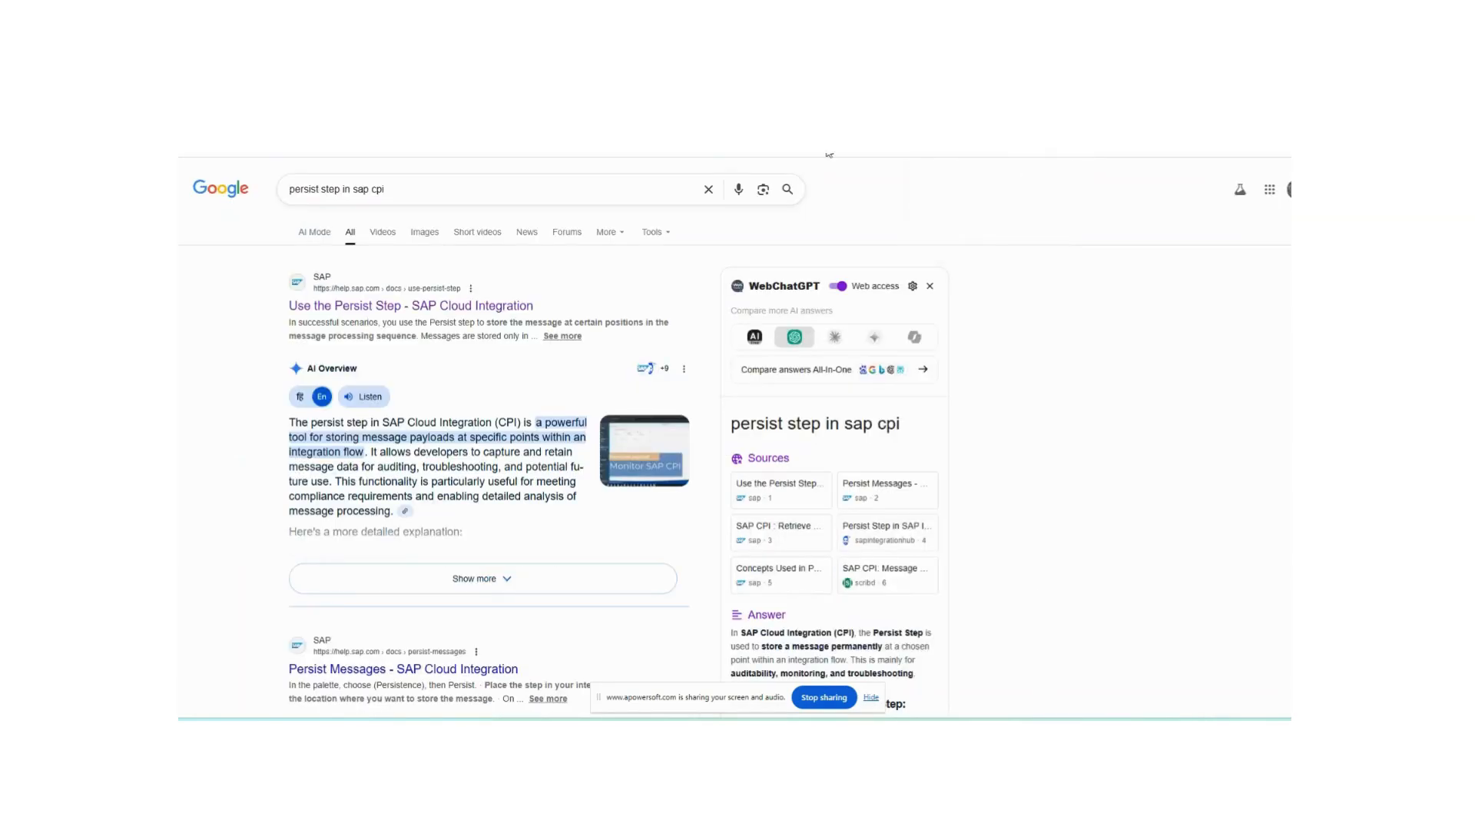
drag(431, 191, 285, 191)
text(persist)
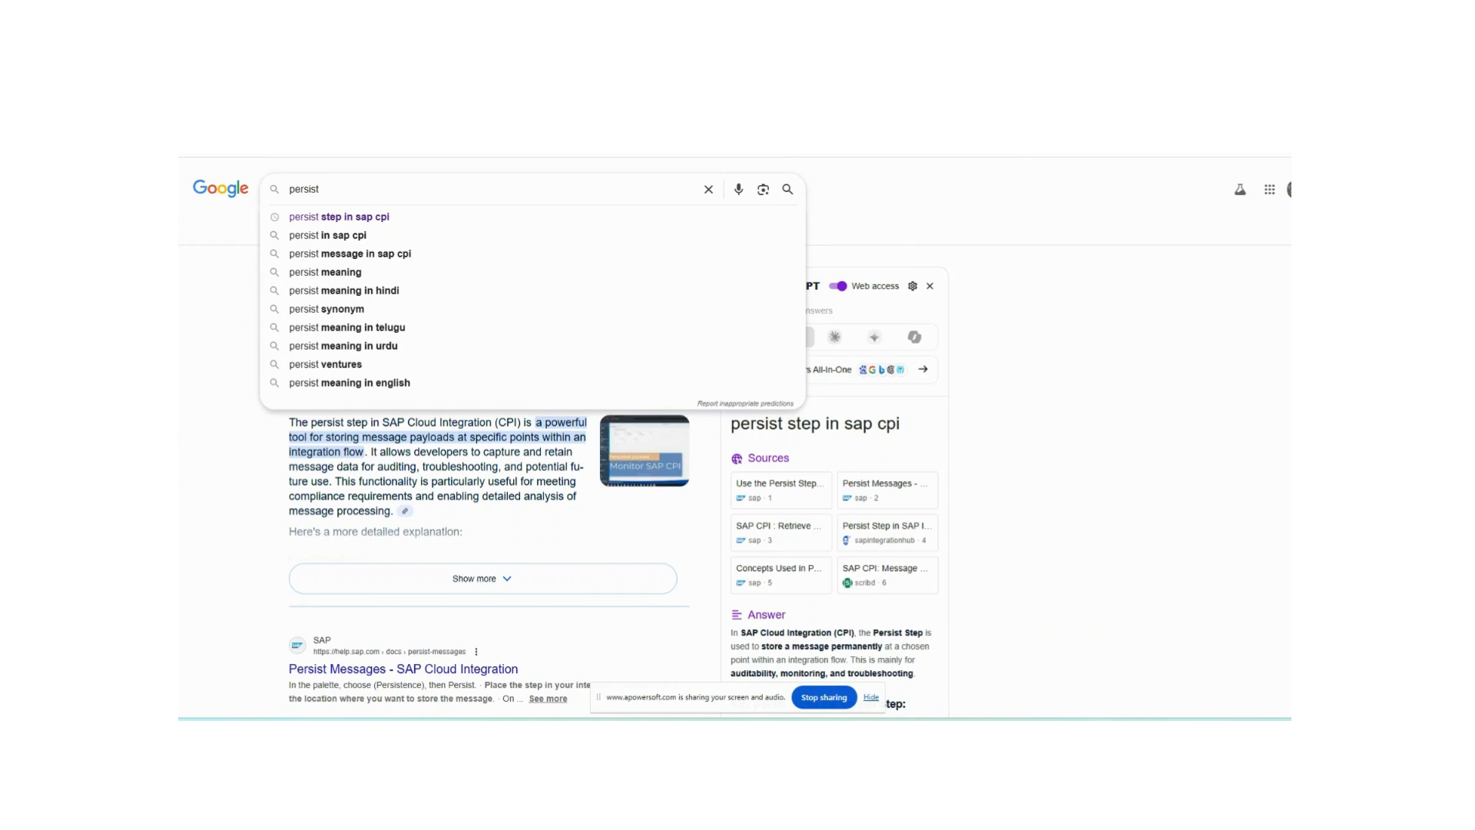
key(BackSpace)
key(BackSpace)
key(BackSpace)
key(BackSpace)
key(BackSpace)
key(BackSpace)
key(BackSpace)
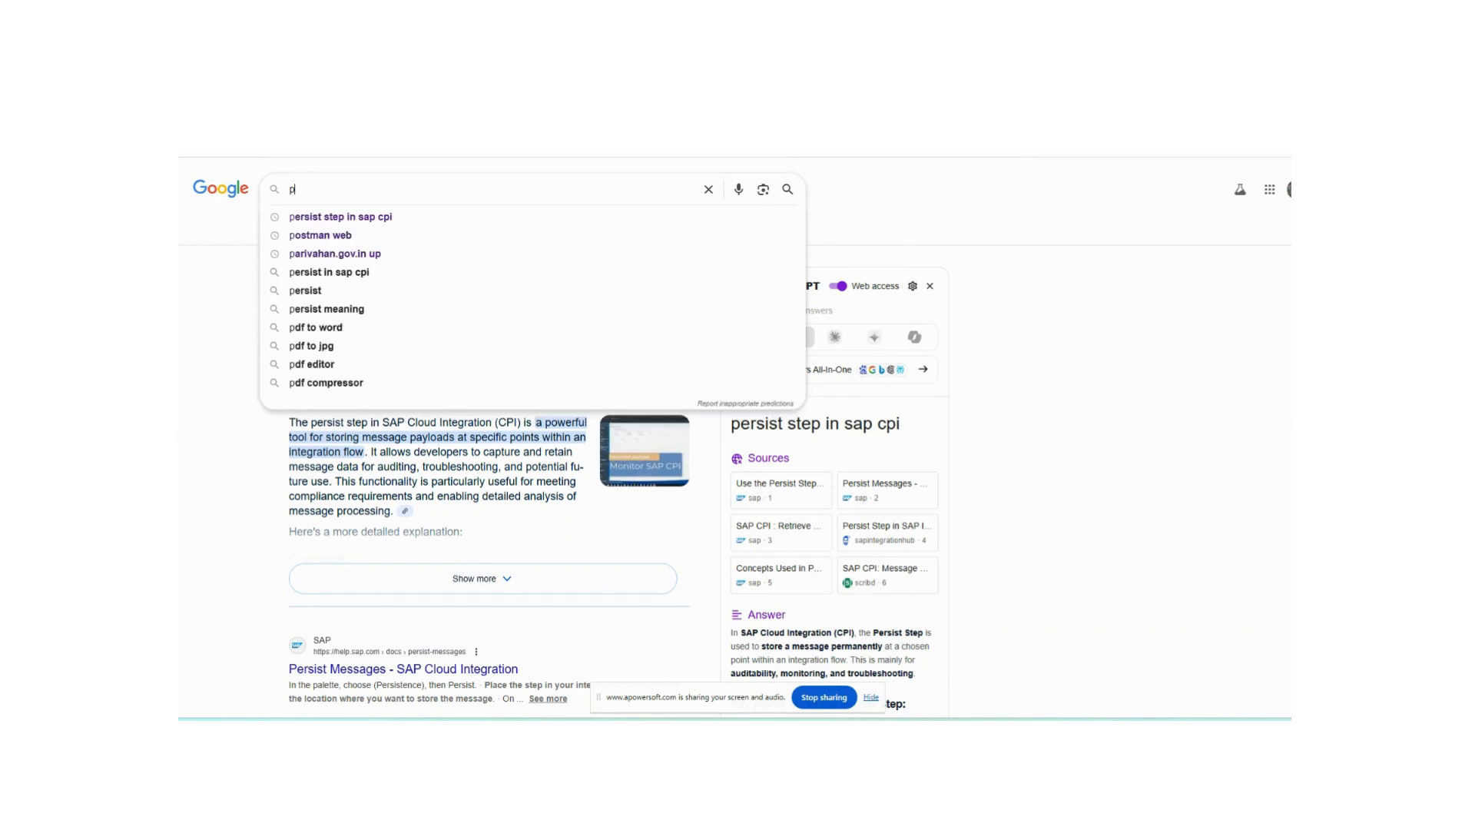
text(btp)
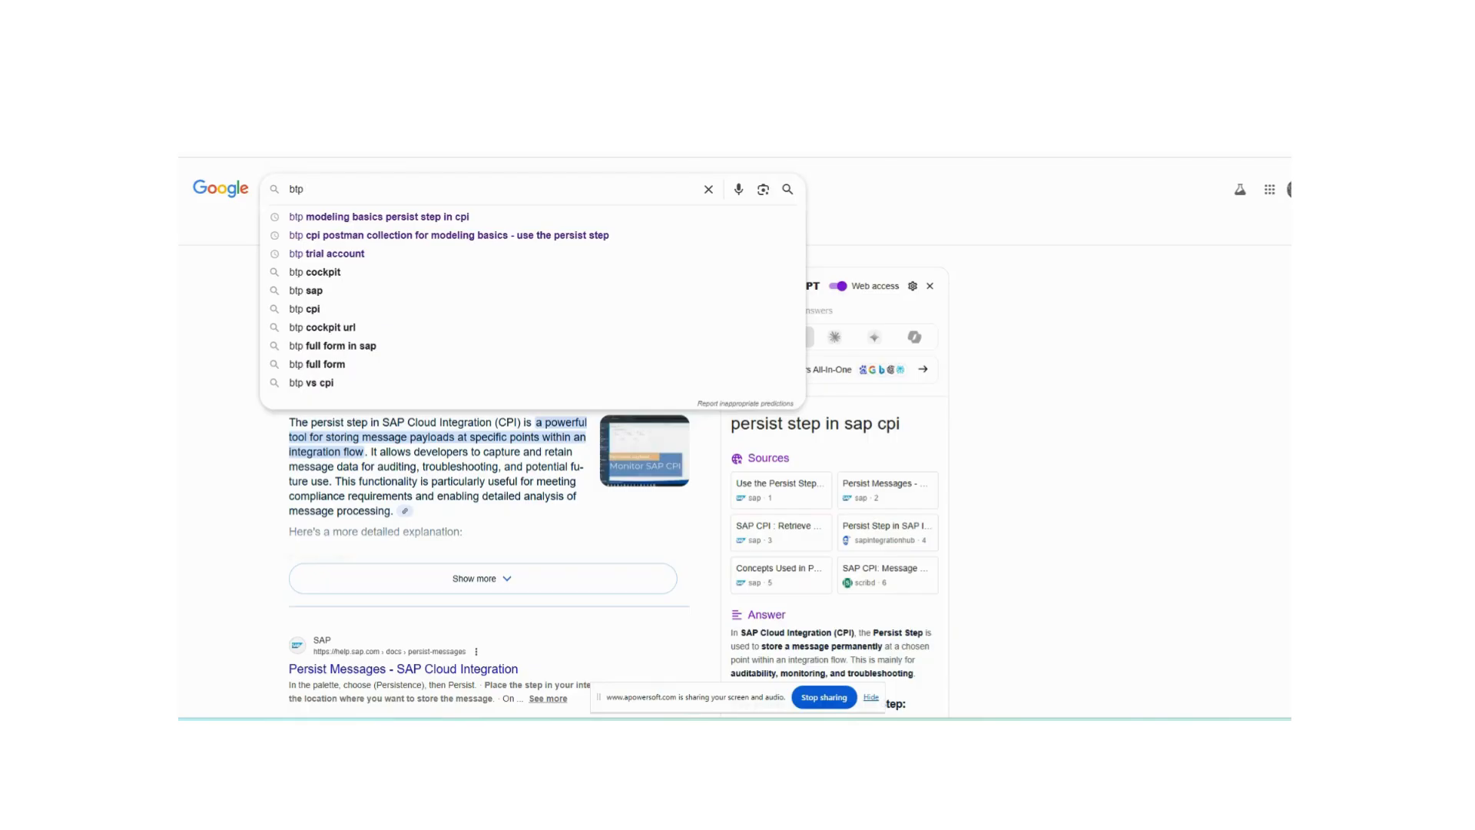
text(opi)
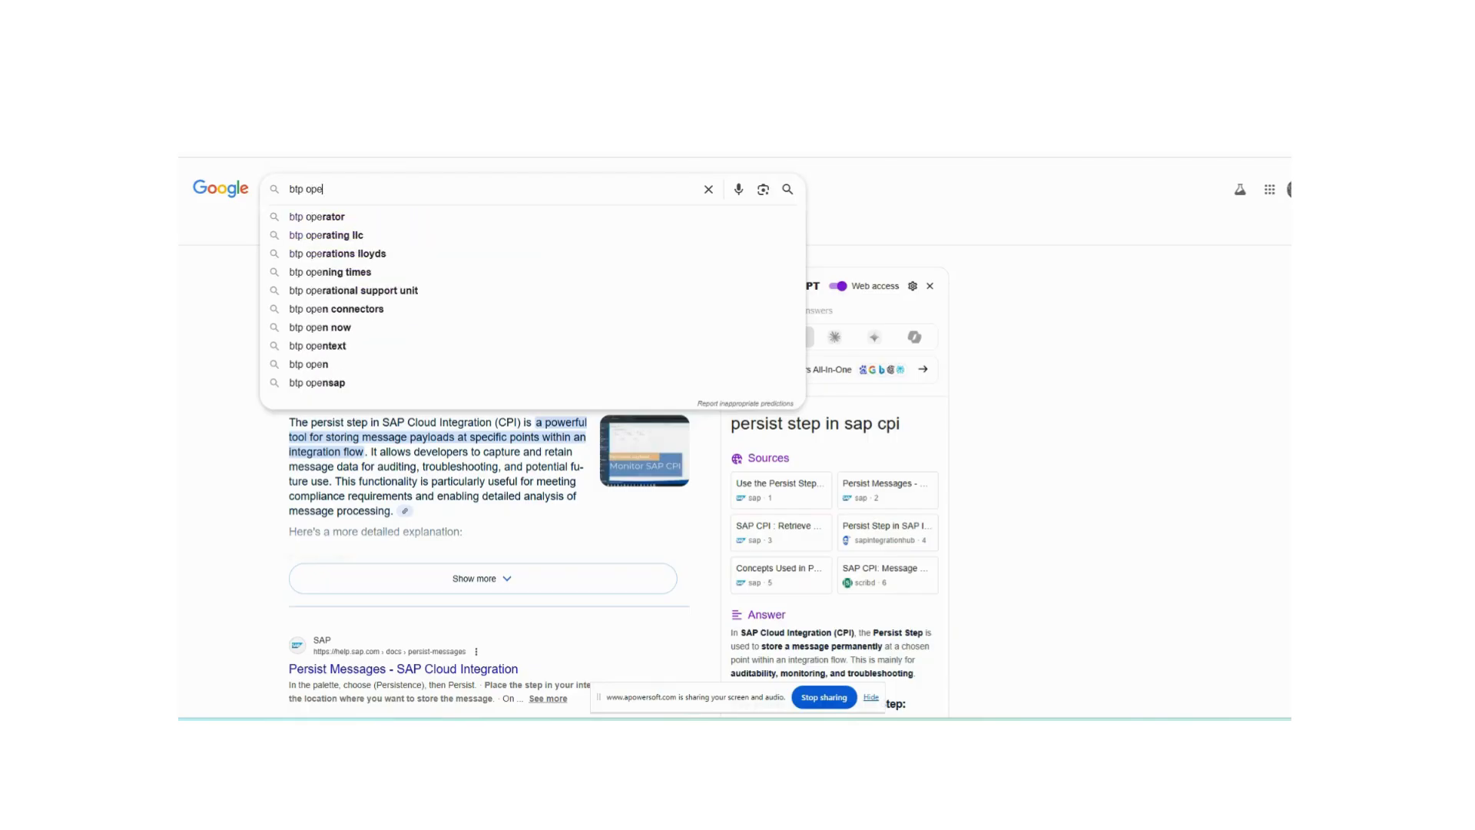
key(BackSpace)
key(BackSpace)
key(BackSpace)
text(cpi persist )
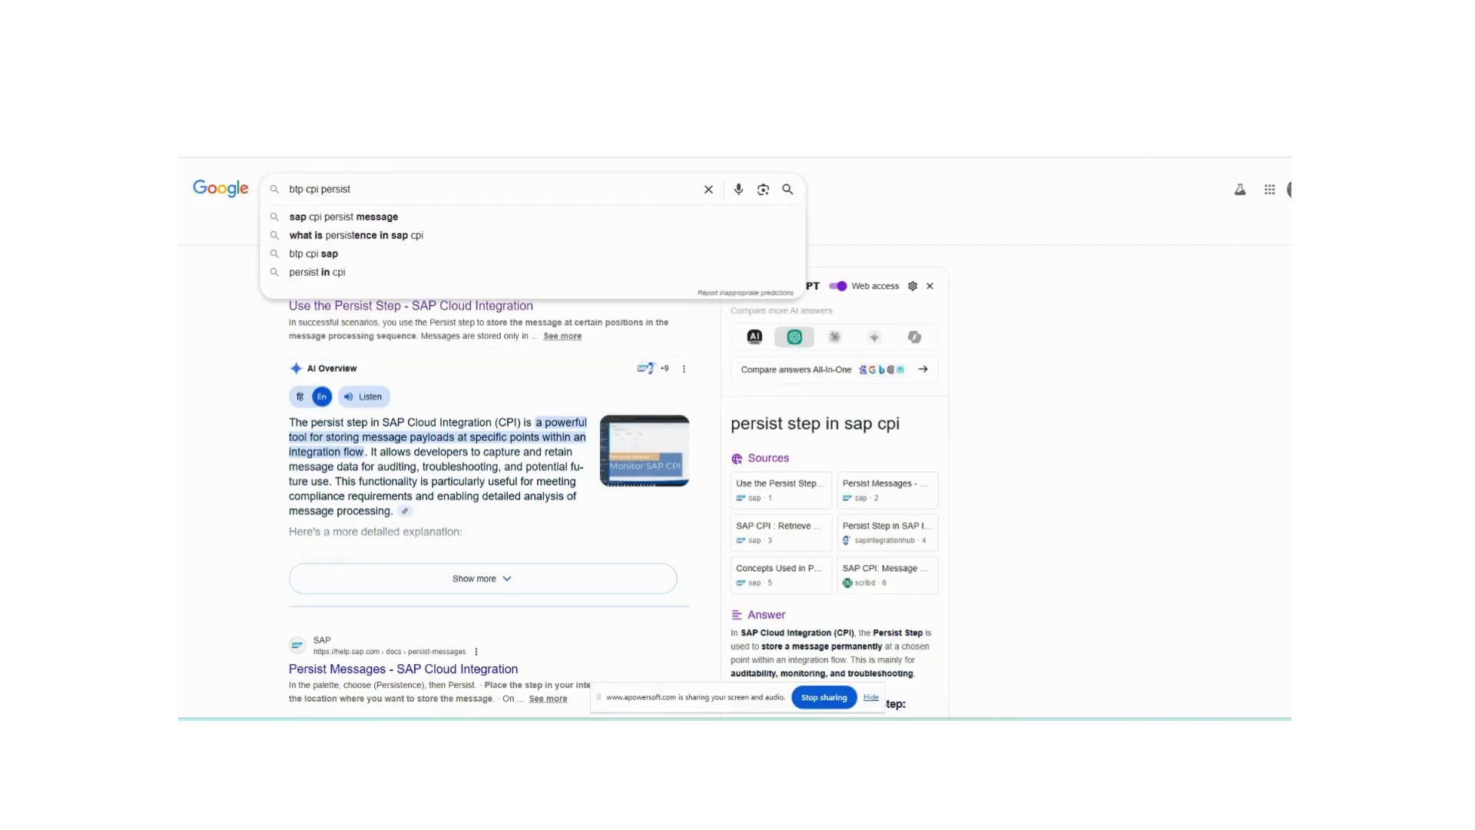
text(vs m)
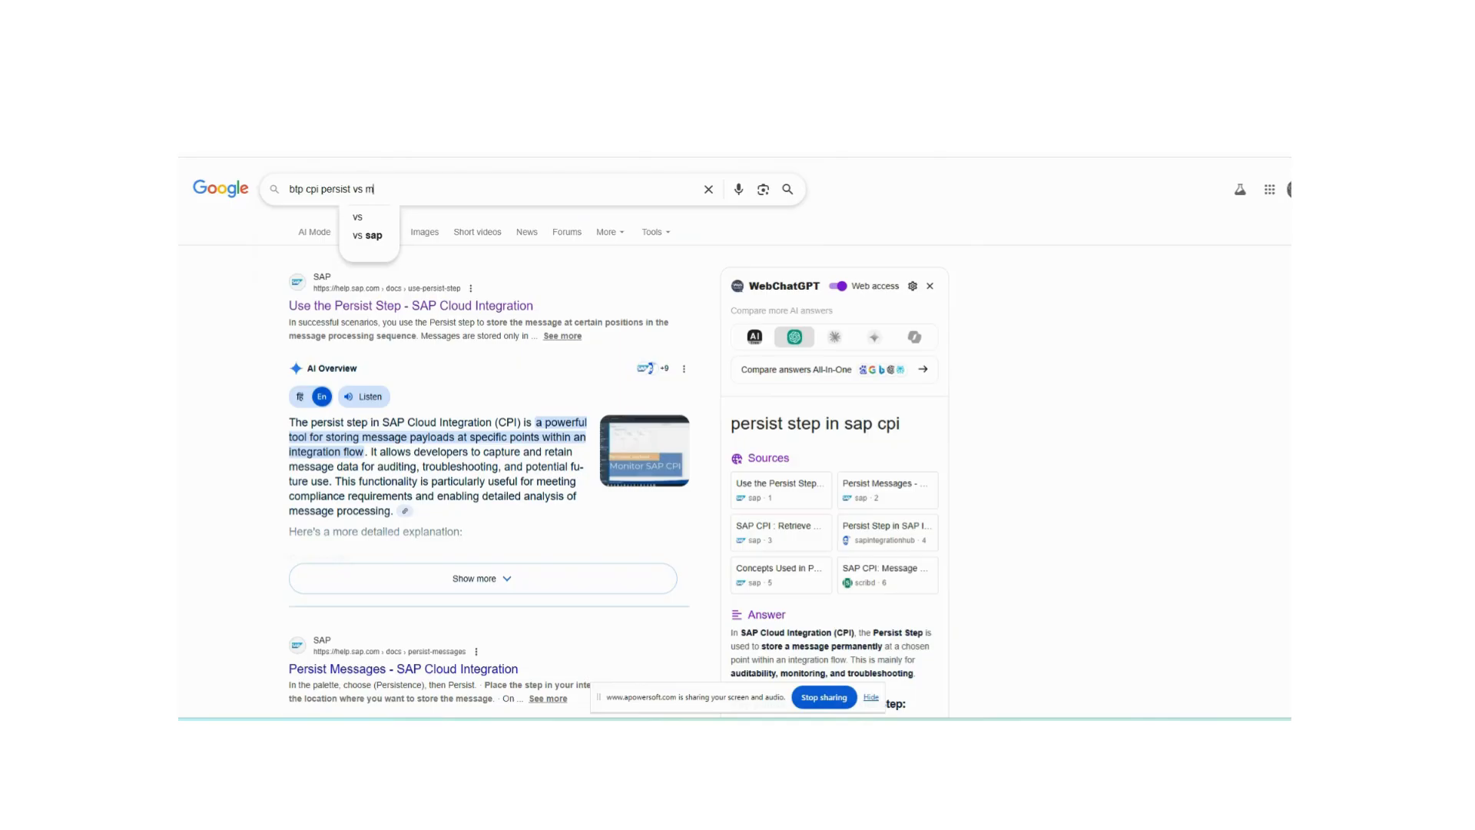
text(pl using groovy)
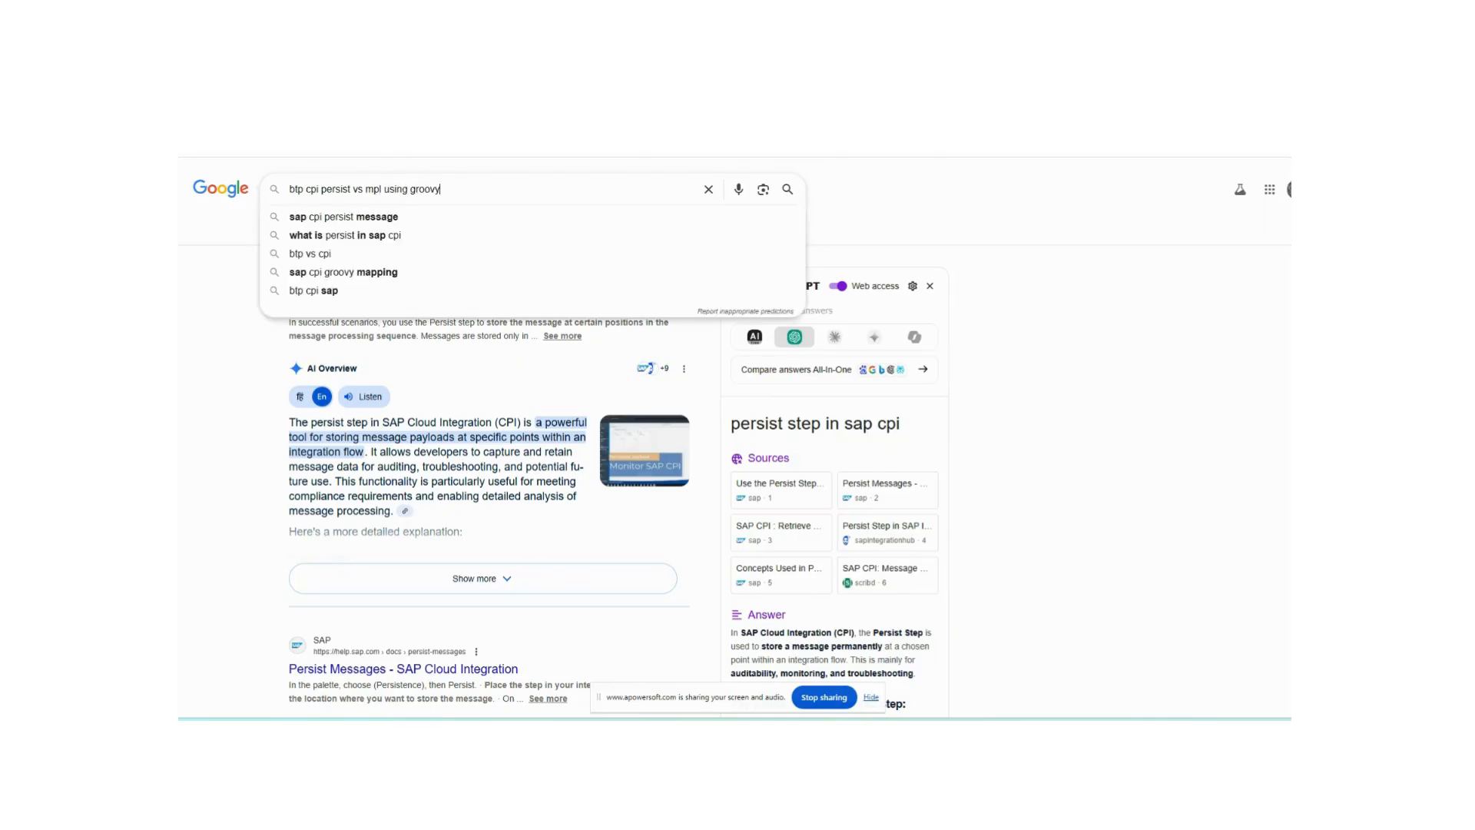
key(Return)
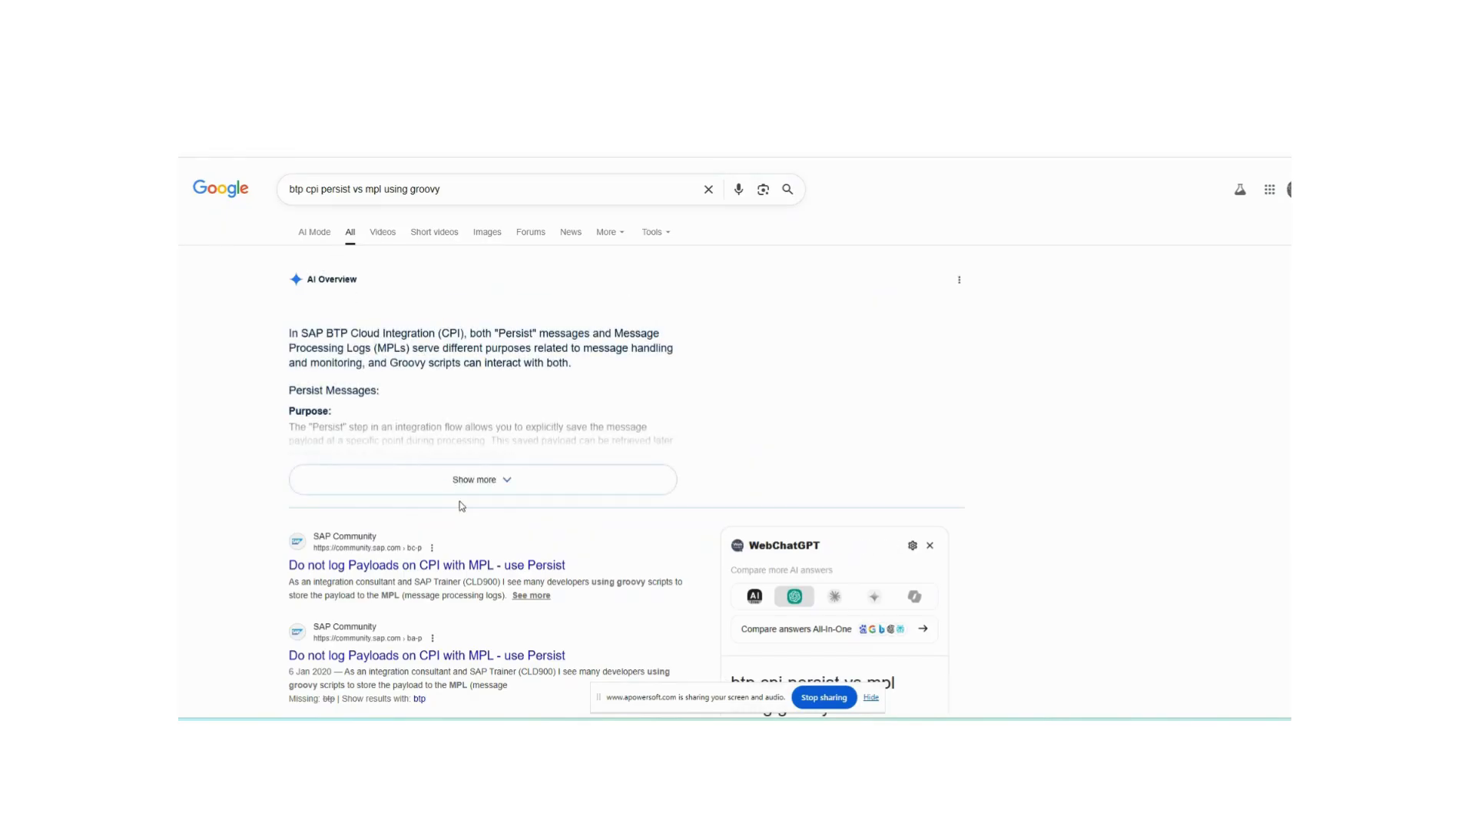
- Expand the AI overview and read how Persist messages differ from Message Processing Logs
click(486, 480)
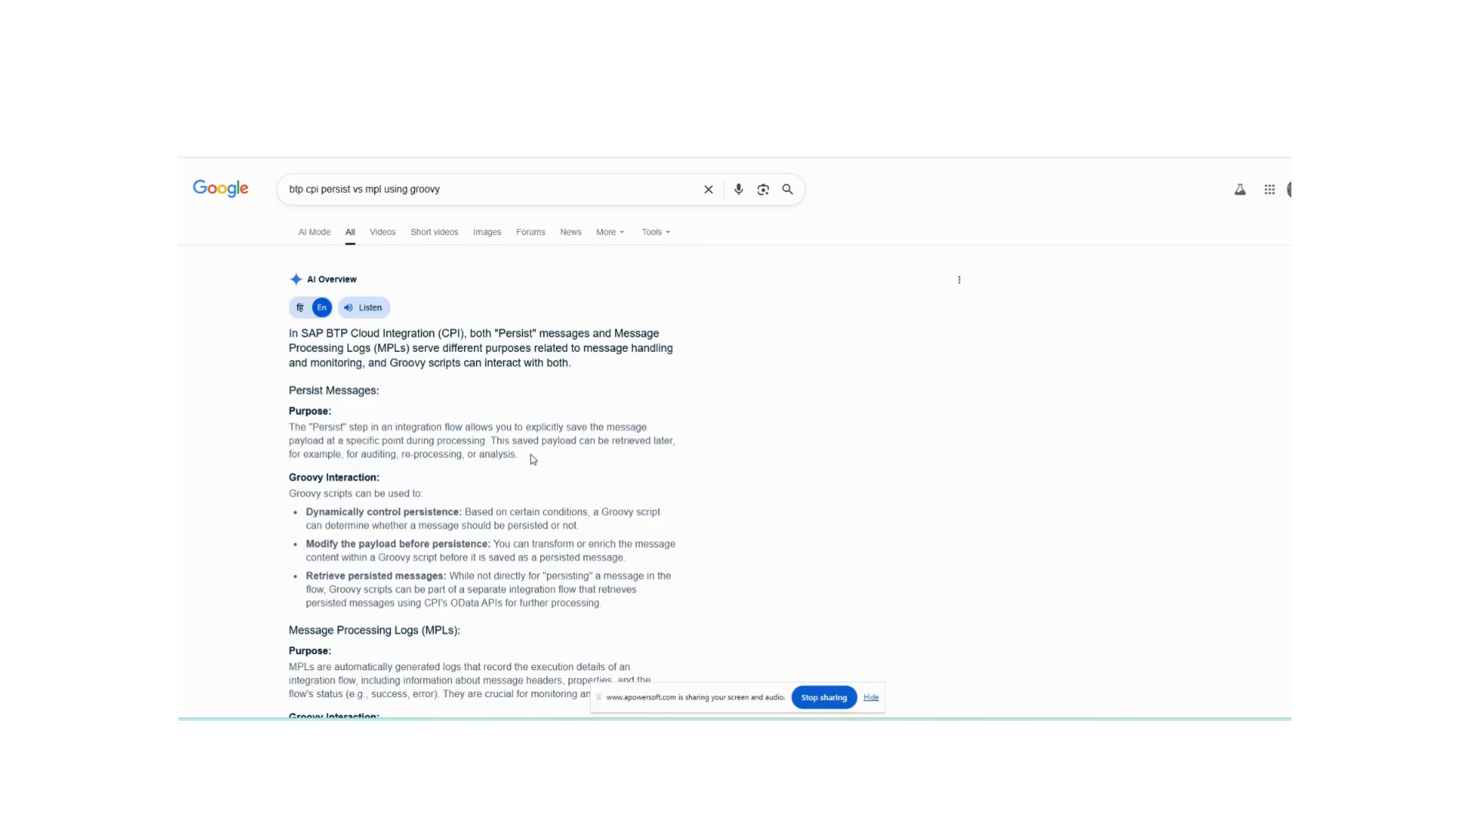
drag(367, 454, 534, 459)
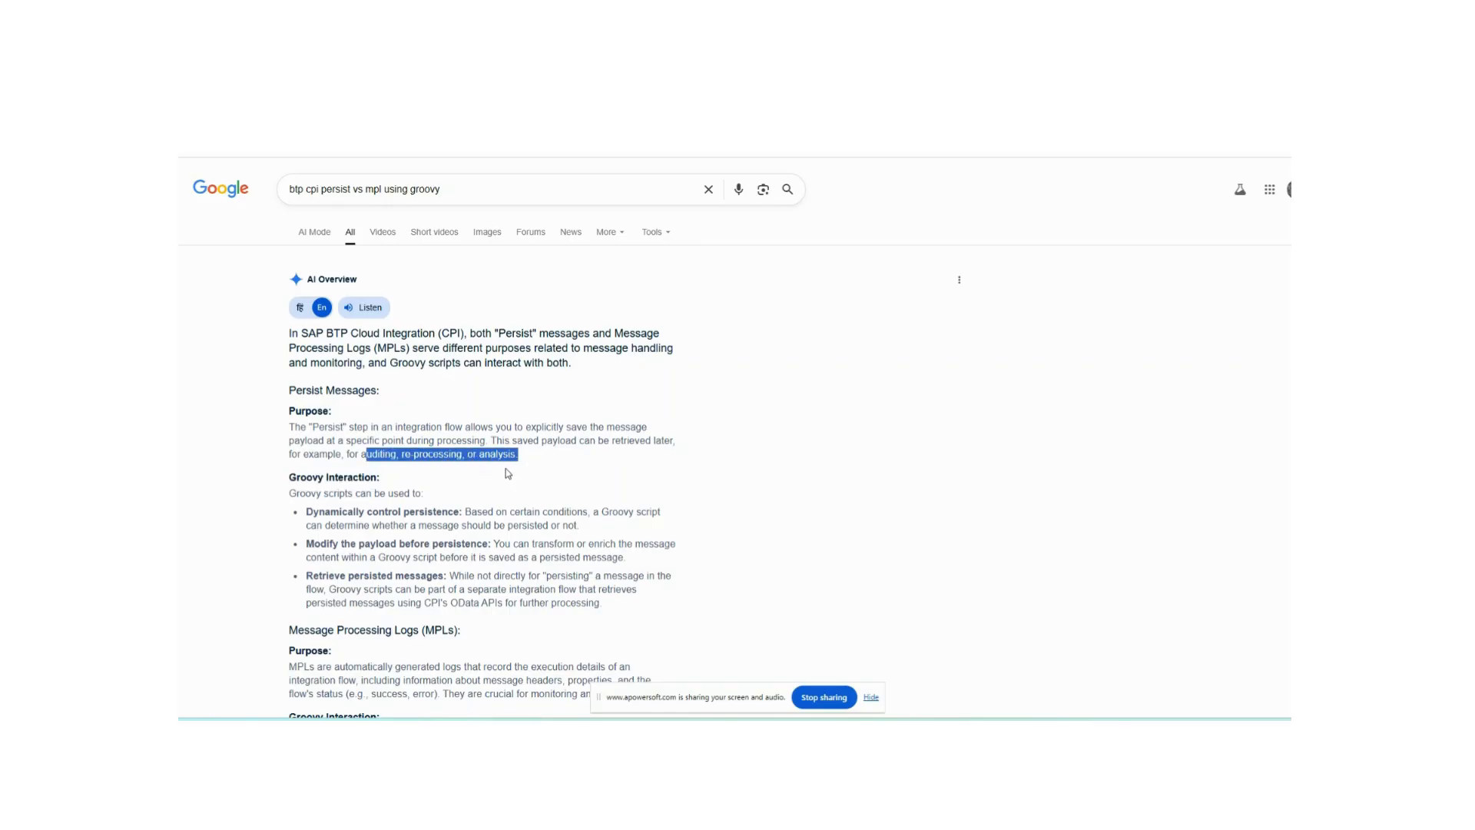
click(507, 473)
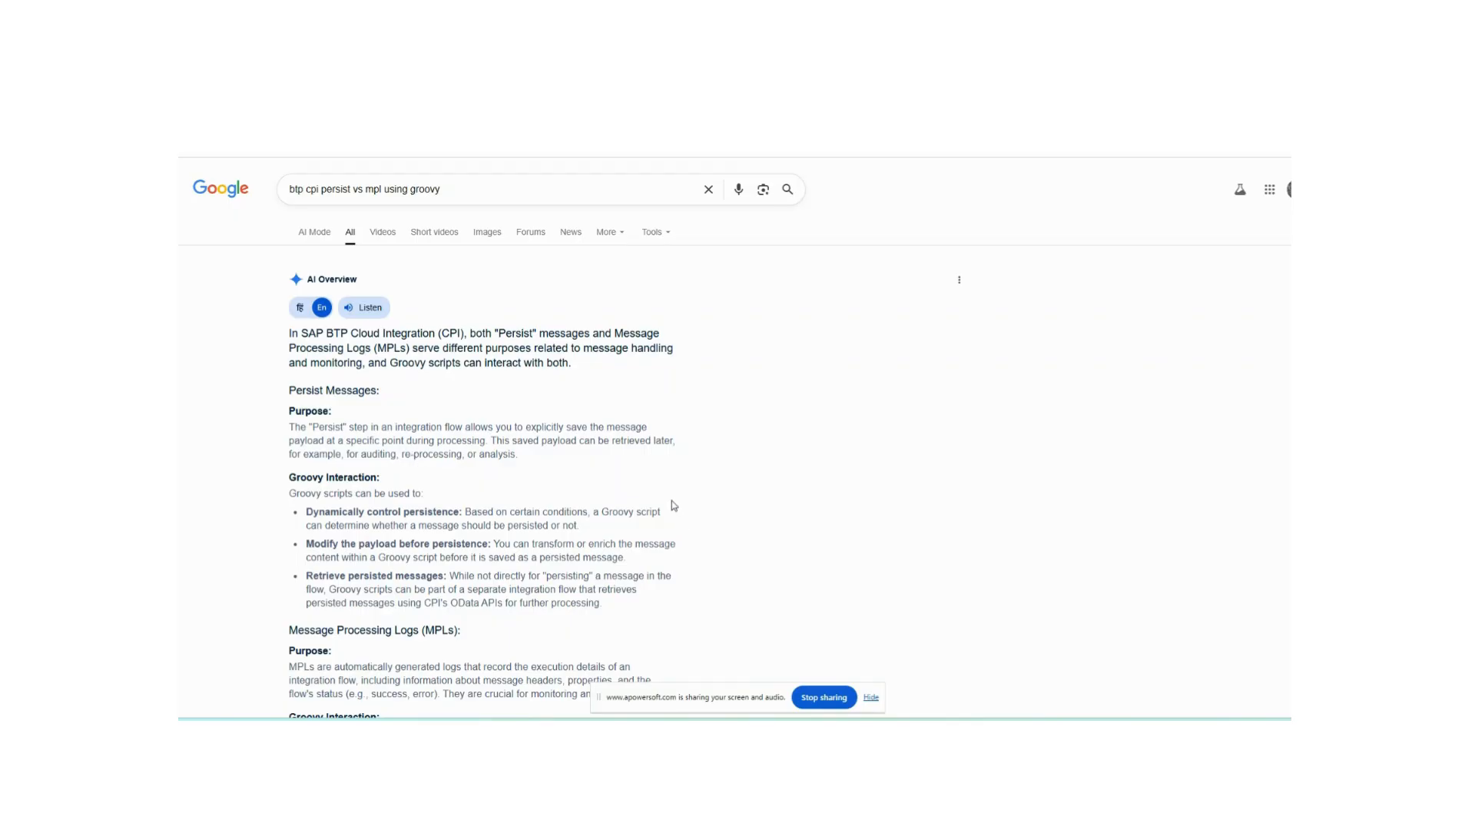
scroll(673, 504, down, 3)
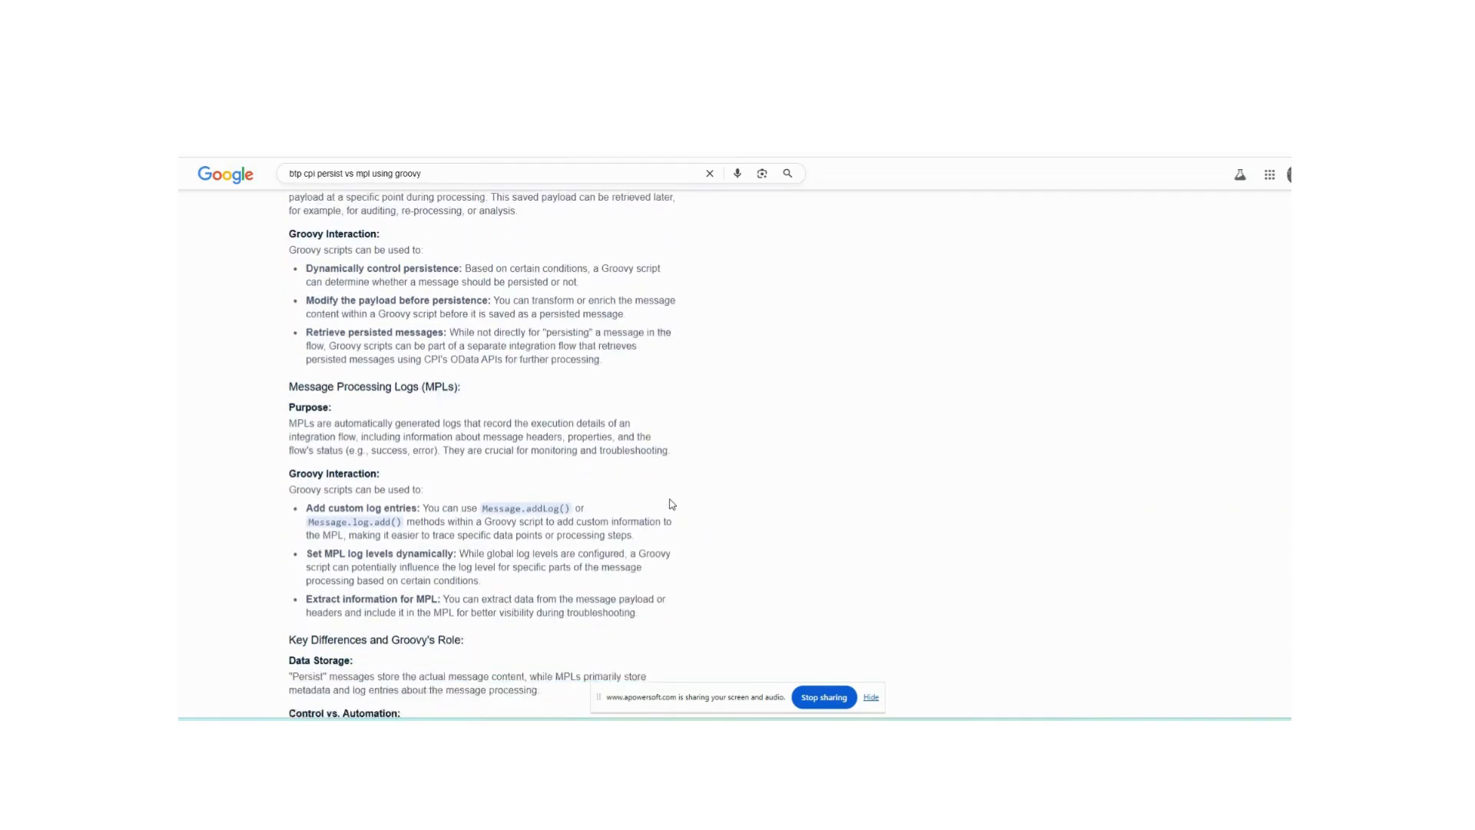
scroll(669, 500, up, 3)
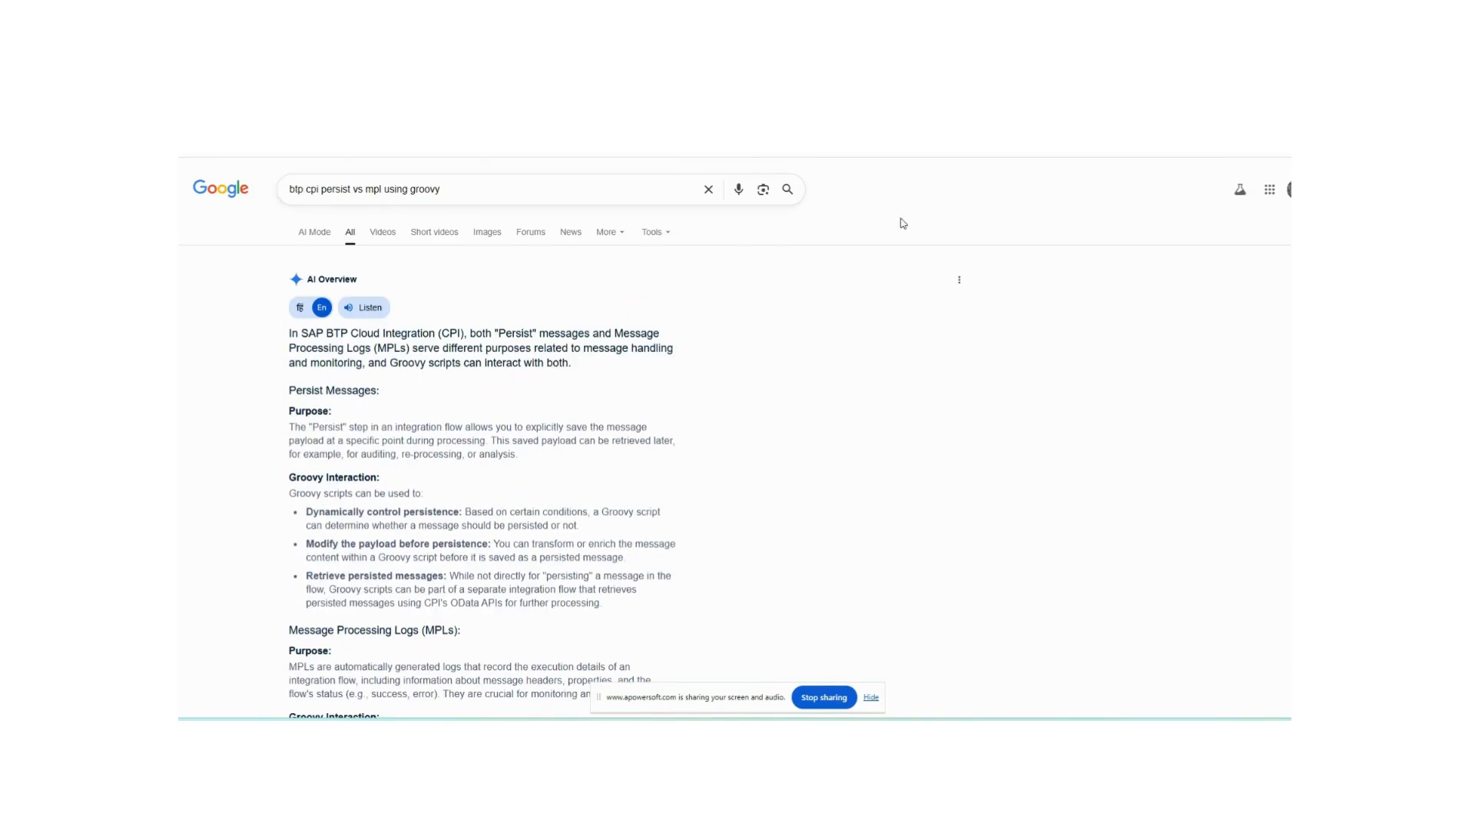
click(1037, 101)
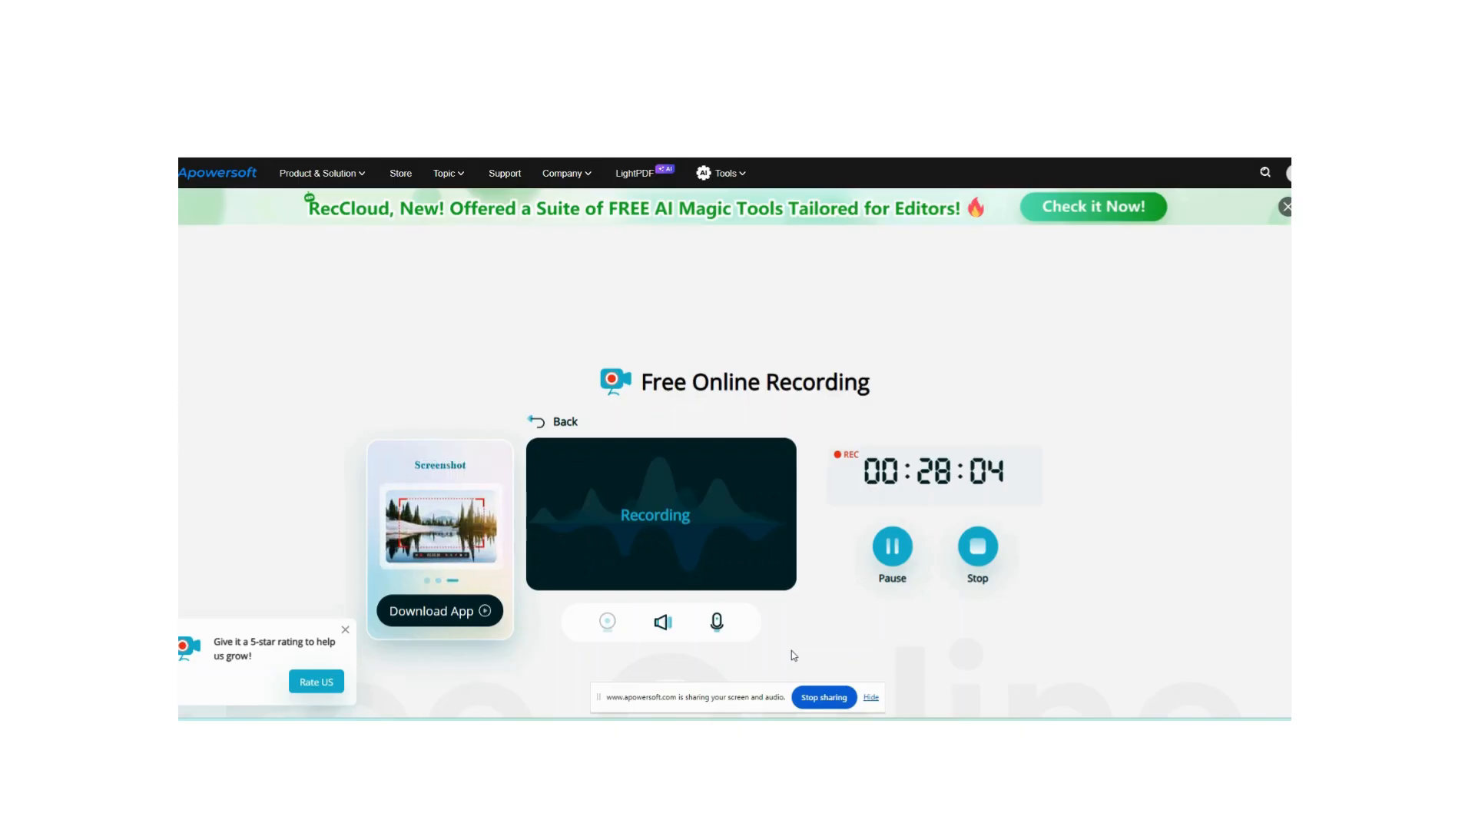
mouse_move(942, 735)
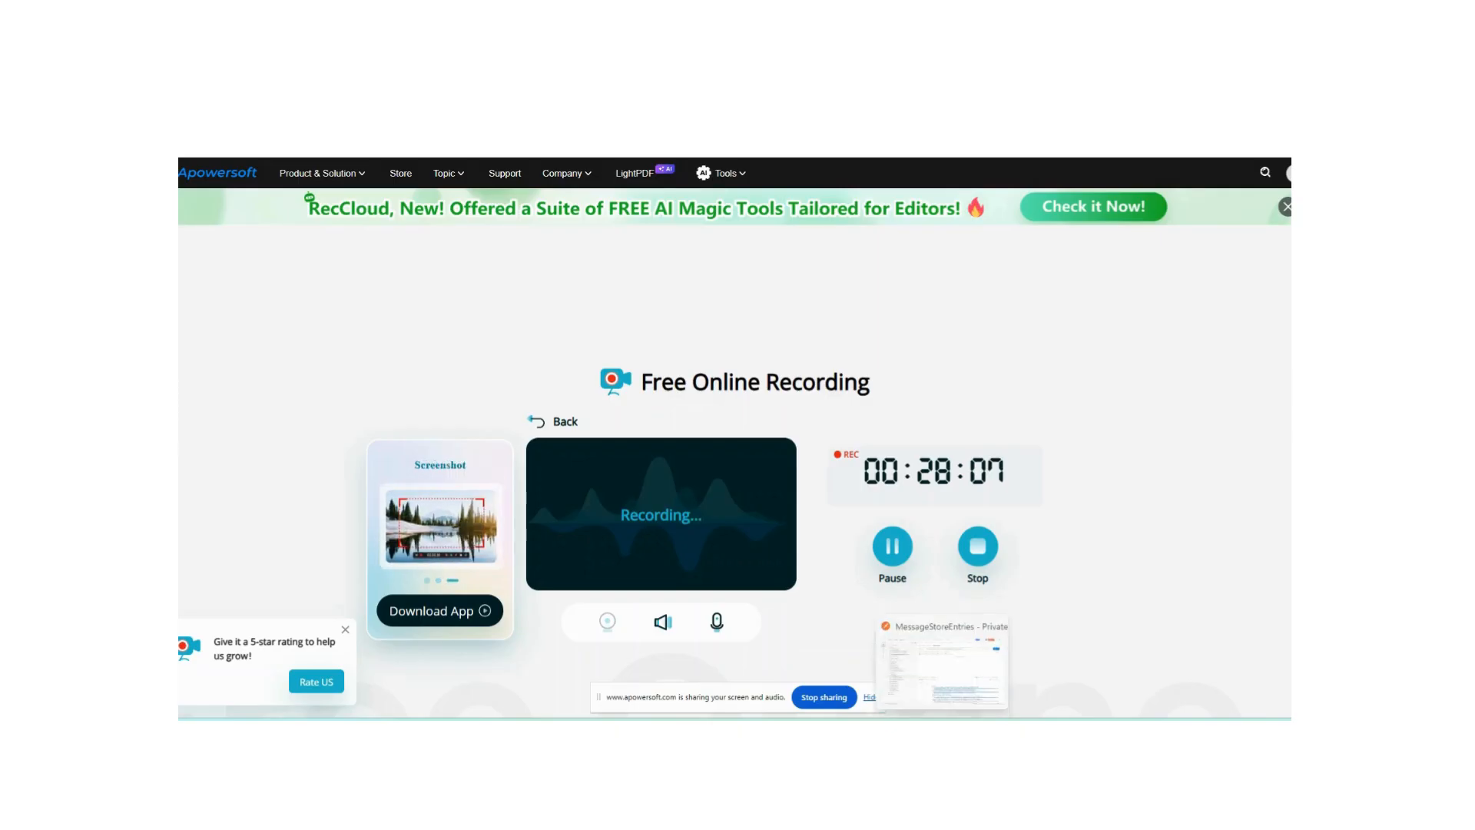